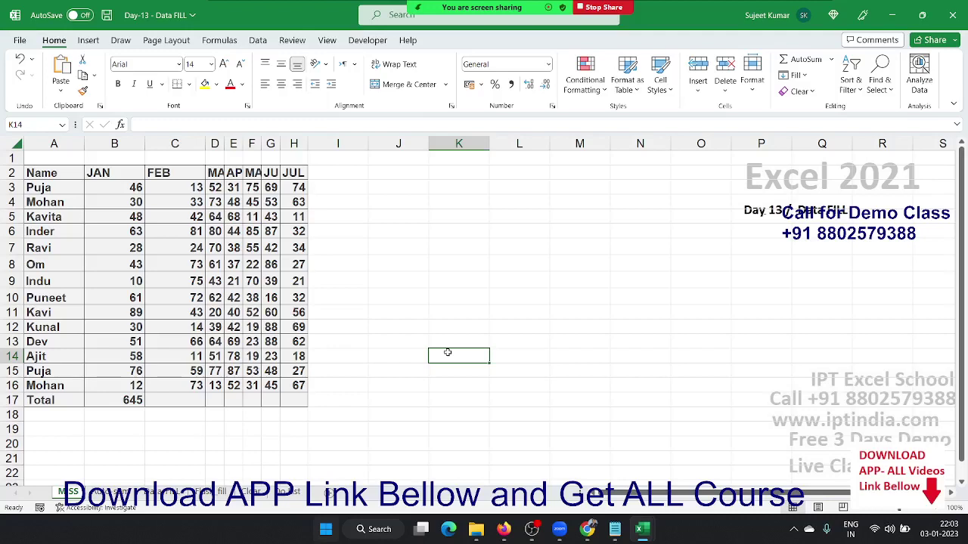
# - Replace the JAN total in B17 with =SUM over the JAN column values, giving 645
pyautogui.click(126, 399)
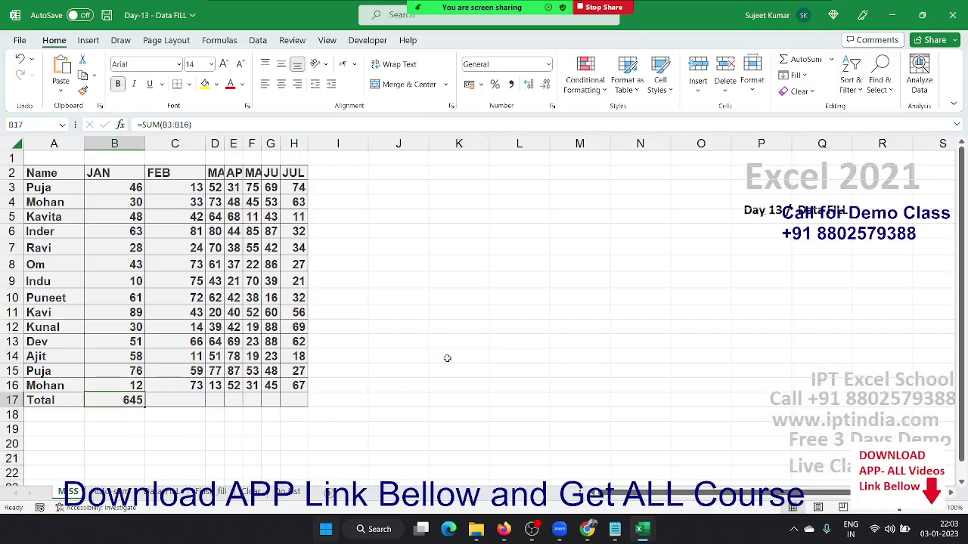
pyautogui.press('Delete')
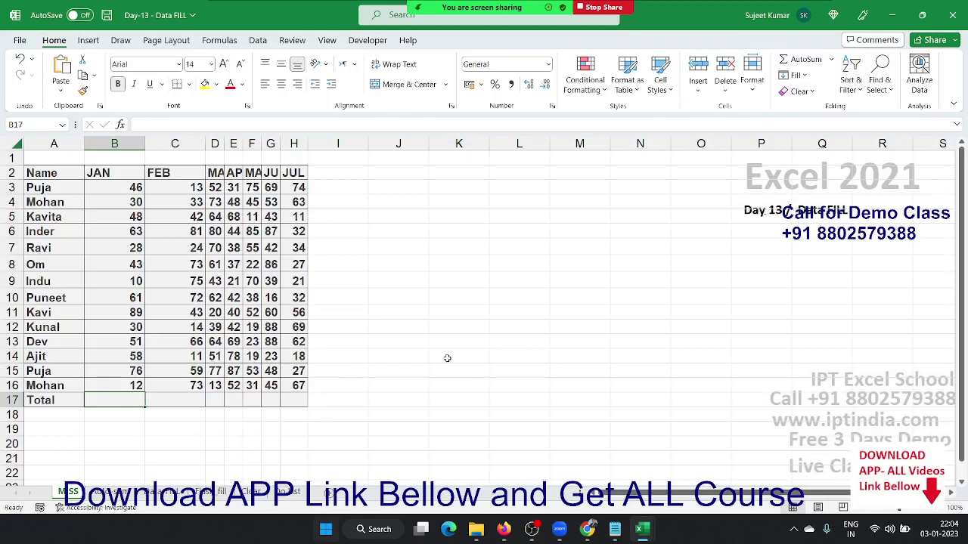
pyautogui.write('=s')
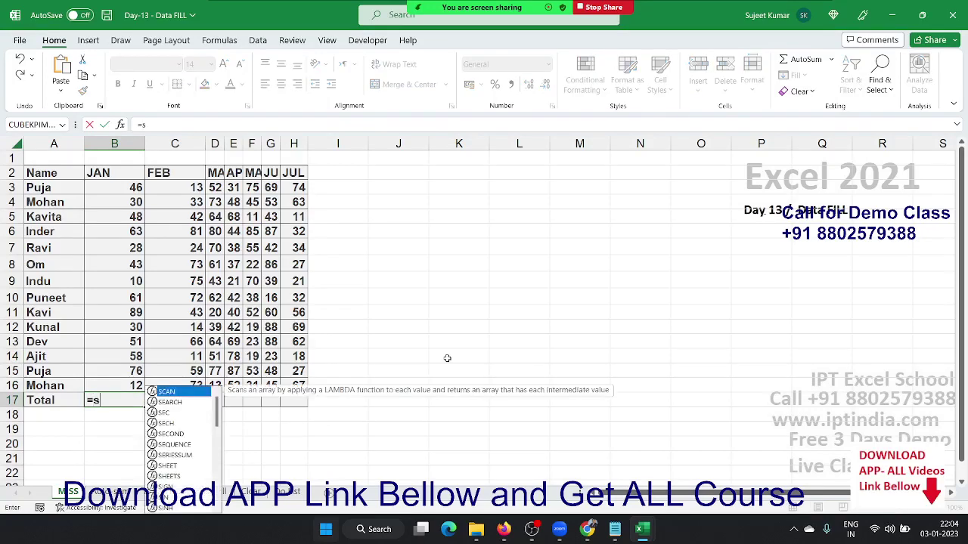
pyautogui.write('um')
pyautogui.press('Tab')
pyautogui.press('Up')
pyautogui.hotkey('ctrl', 'shift', 'Up')
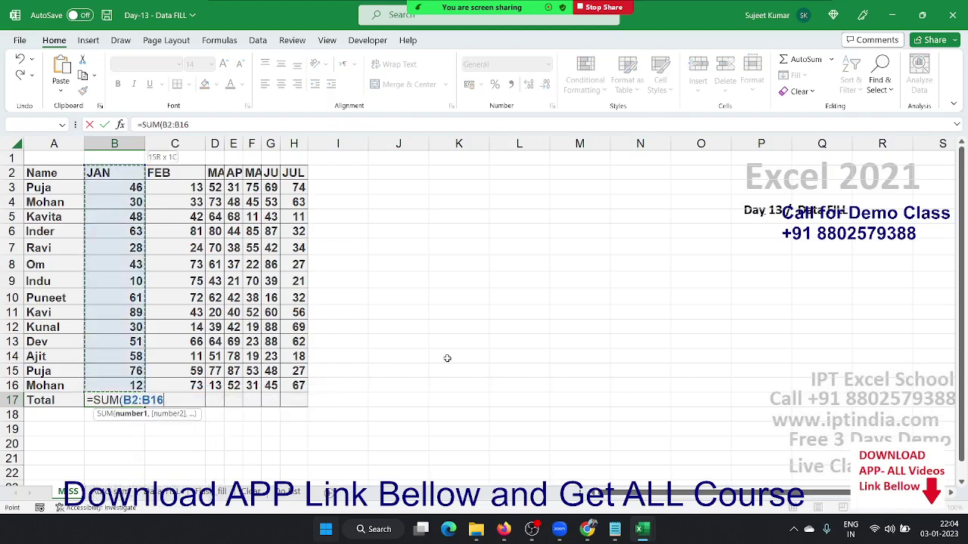
pyautogui.press('Return')
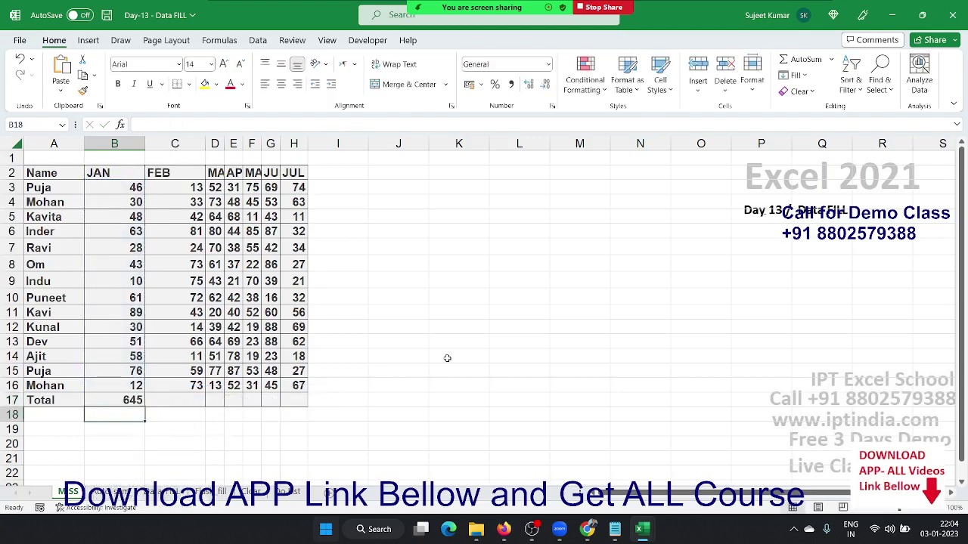
pyautogui.press('Up')
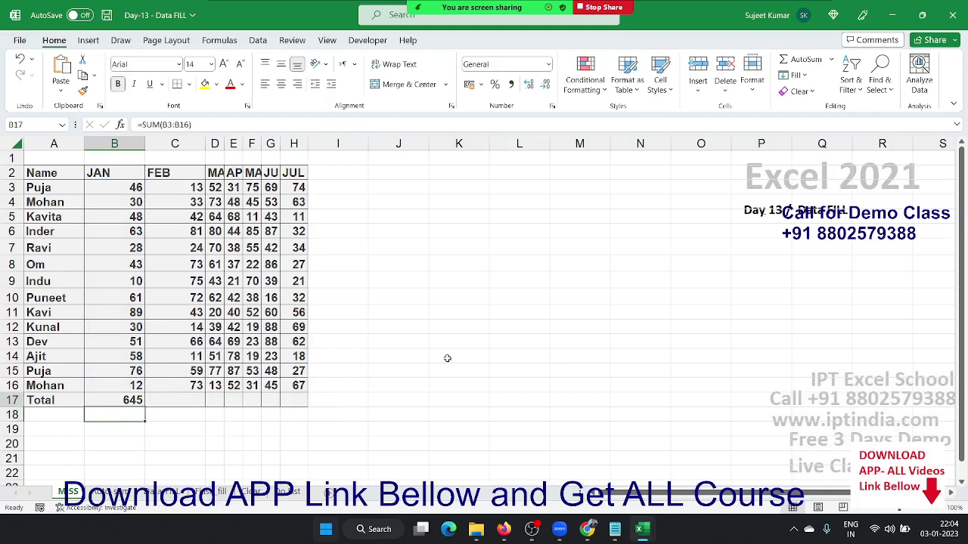
pyautogui.press('Right')
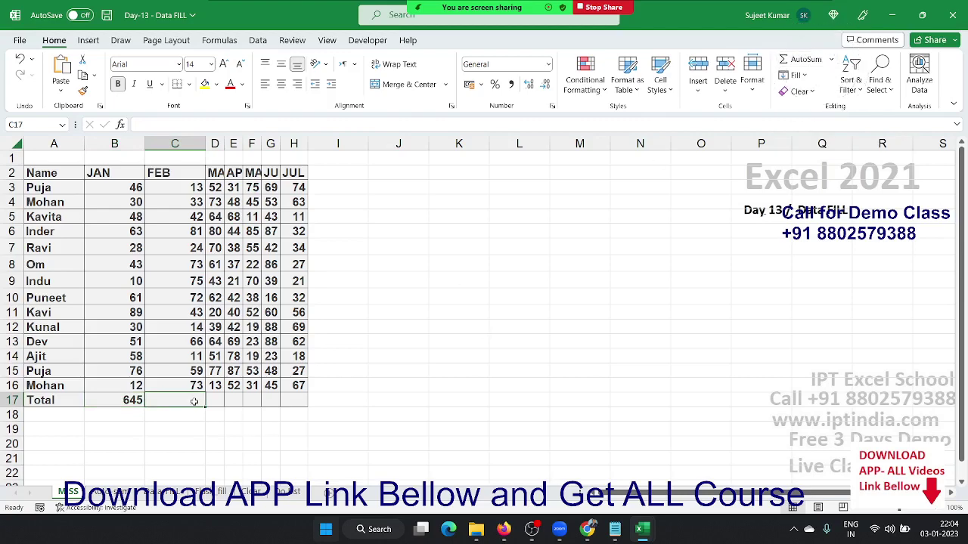
# - AutoSum the FEB column into C17, giving 679
pyautogui.hotkey('alt', '=')
pyautogui.press('Return')
pyautogui.press('Up')
pyautogui.press('Right')
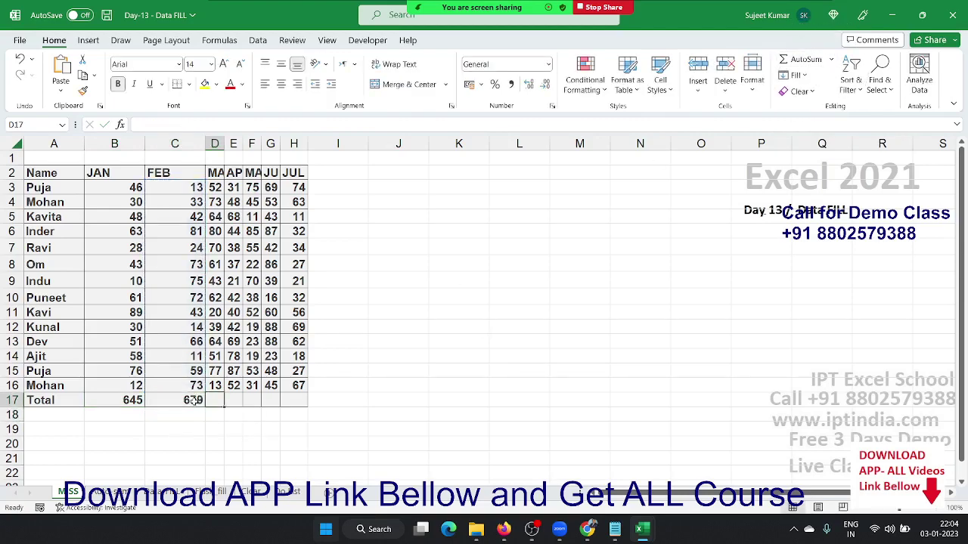
# - Put the MAR column's average, 55, into D17 via AutoSum Average
pyautogui.click(833, 62)
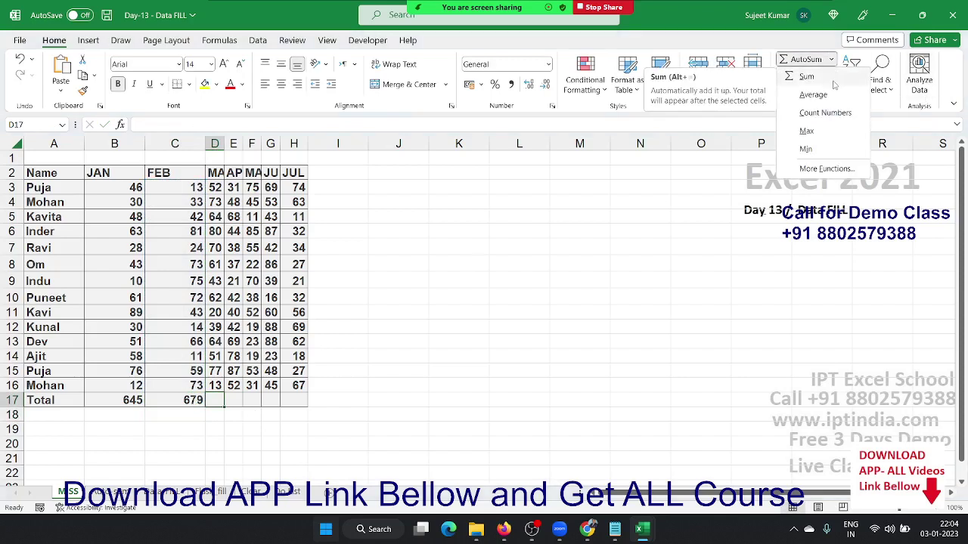
pyautogui.click(829, 94)
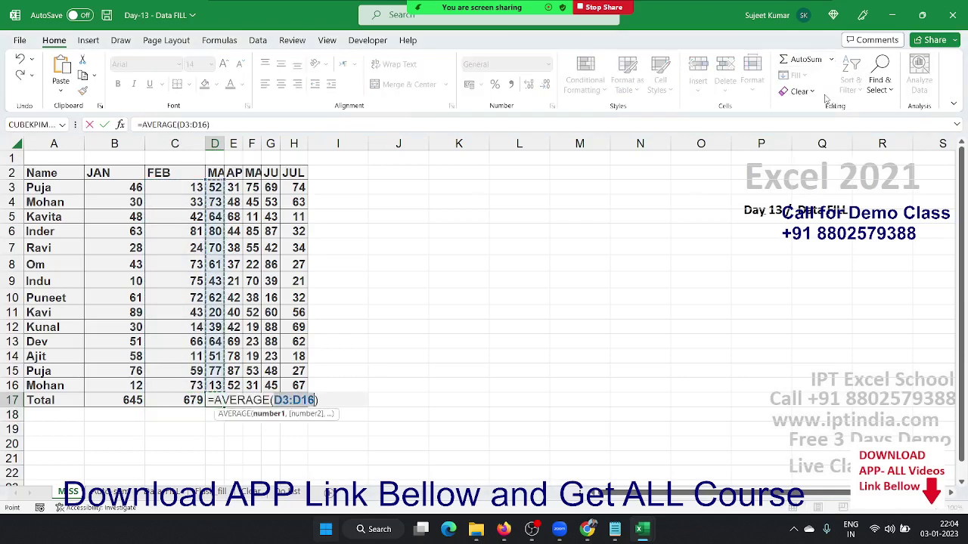
pyautogui.press('Return')
pyautogui.press('Up')
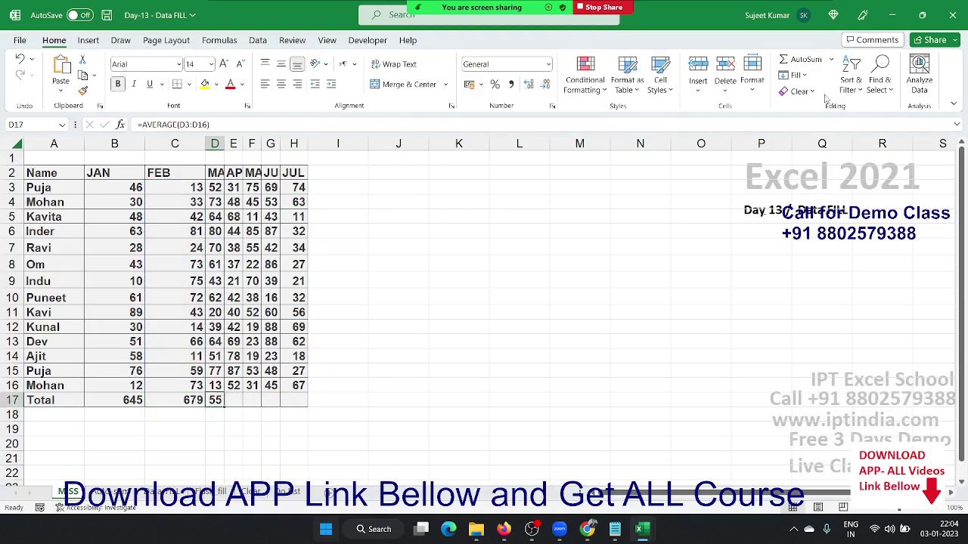
pyautogui.press('Right')
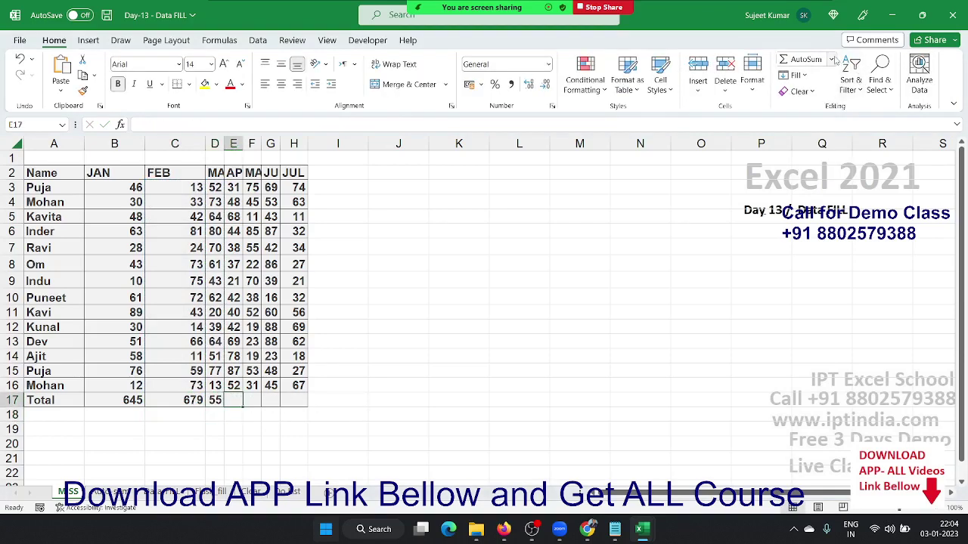
# - Count the numbers in the APR column into E17, giving 14
pyautogui.click(837, 60)
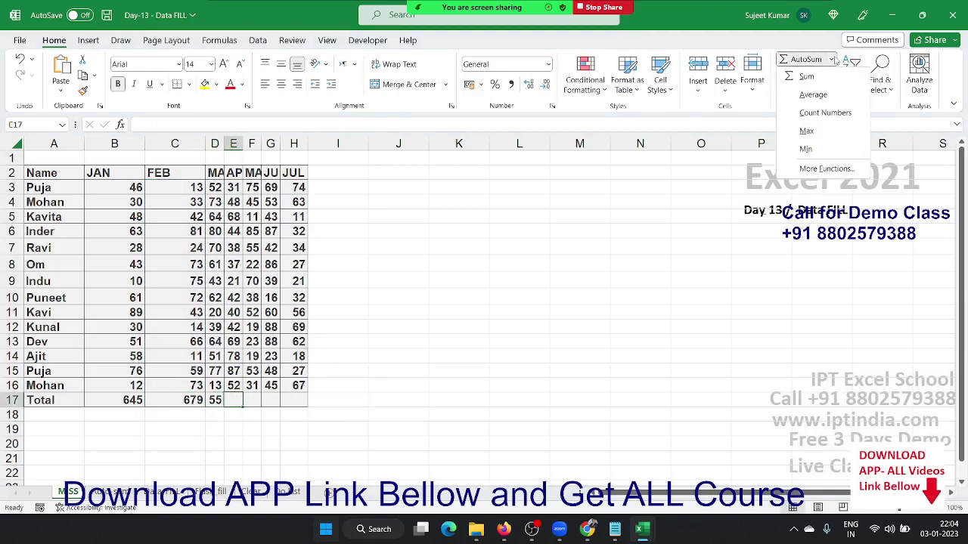
pyautogui.click(825, 115)
pyautogui.press('Return')
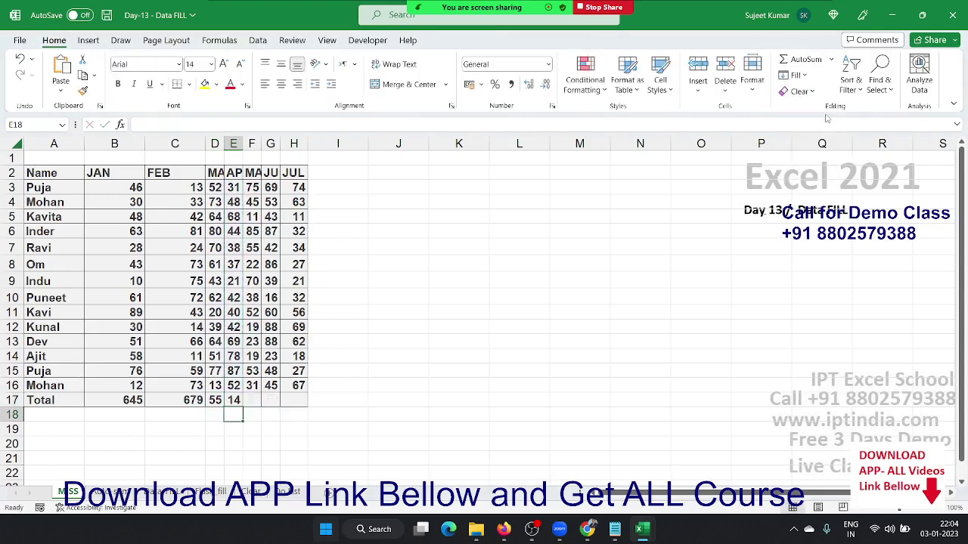
pyautogui.press('Up')
pyautogui.press('Right')
# - Start an AutoSum for the MAY total in F17 and cancel it
pyautogui.click(804, 76)
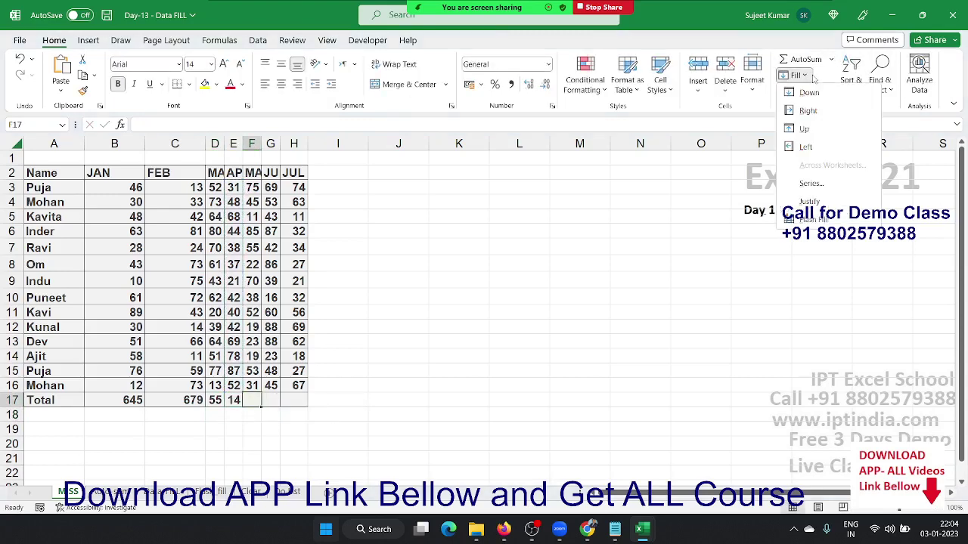
pyautogui.click(823, 62)
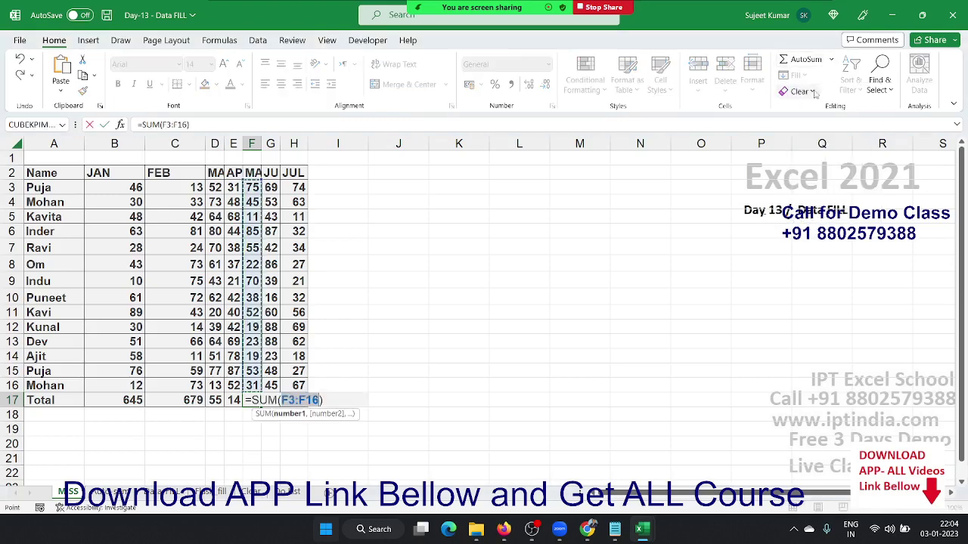
pyautogui.press('Escape')
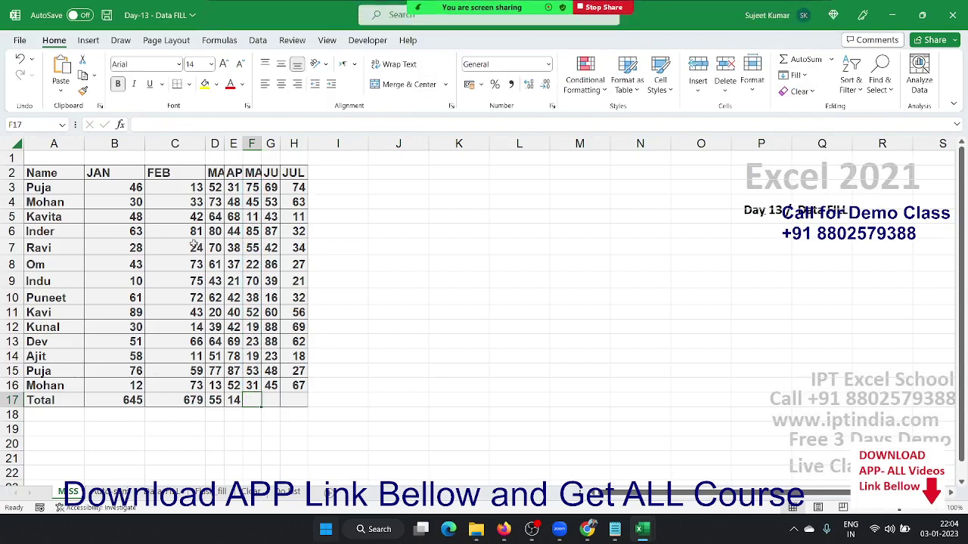
# - Check values in E4 and F6, glance at the neighbouring sheet, and return to MSS
pyautogui.click(229, 198)
pyautogui.click(254, 229)
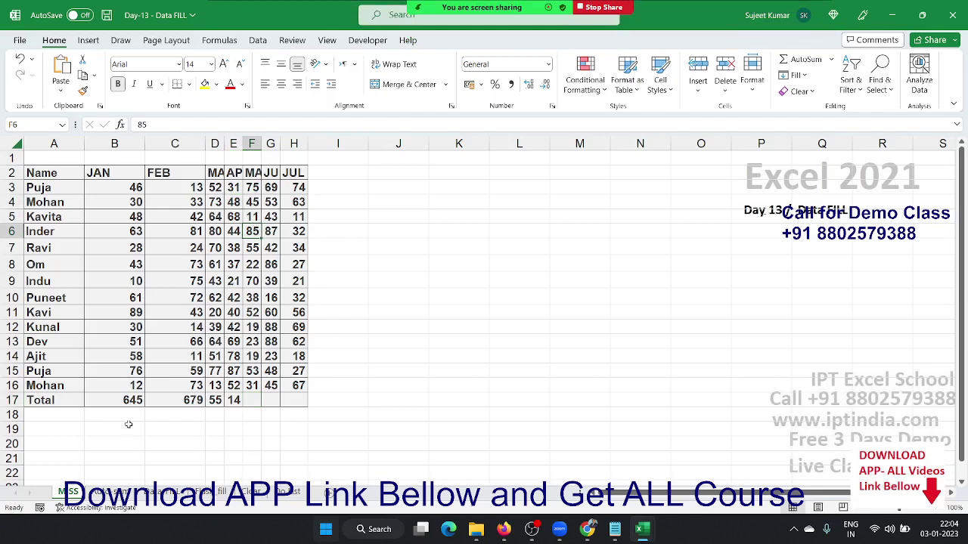
pyautogui.click(110, 492)
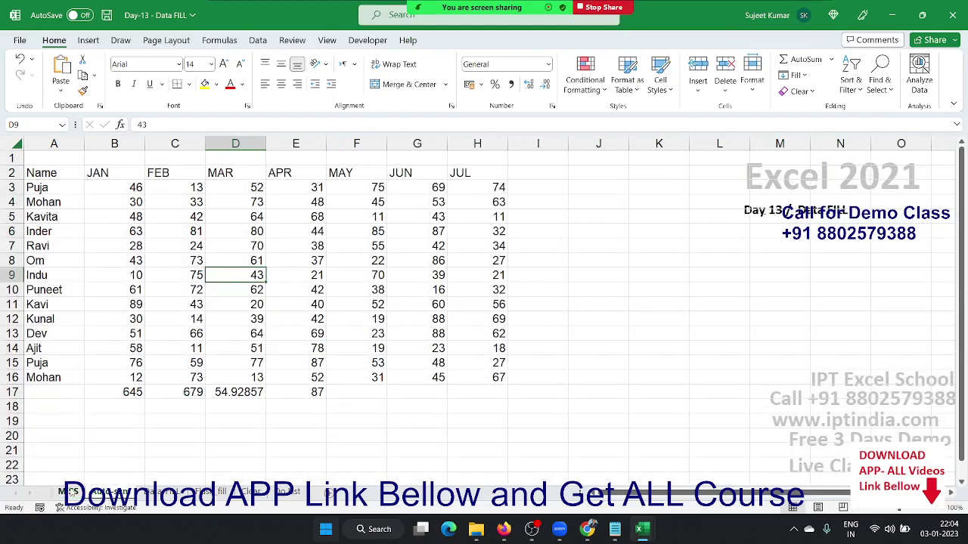
pyautogui.click(69, 492)
# - Select the whole block of monthly numbers and totals from B3 to H17
pyautogui.click(165, 355)
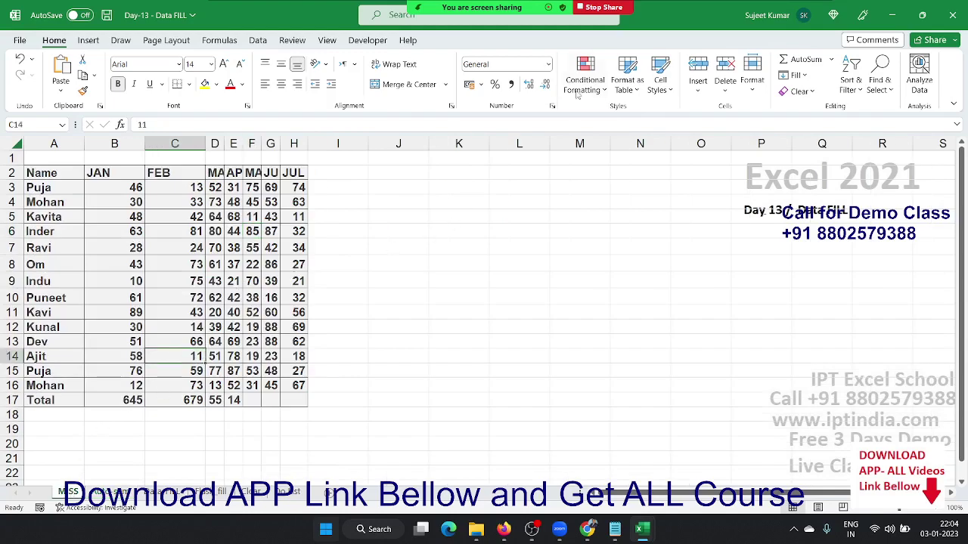
pyautogui.click(809, 76)
pyautogui.click(463, 248)
pyautogui.click(66, 203)
pyautogui.click(109, 198)
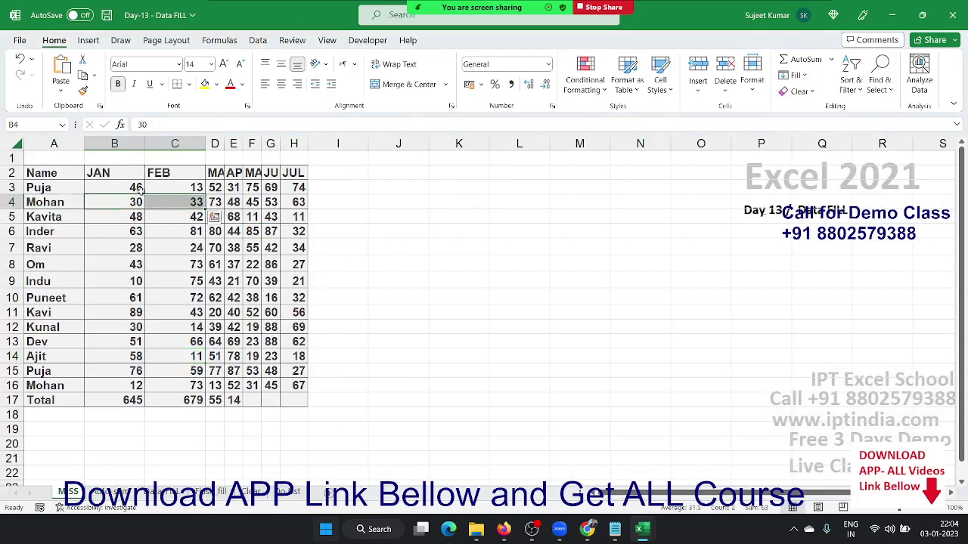
pyautogui.moveTo(113, 188)
pyautogui.mouseDown()
pyautogui.moveTo(287, 356)
pyautogui.moveTo(292, 399)
pyautogui.mouseUp()
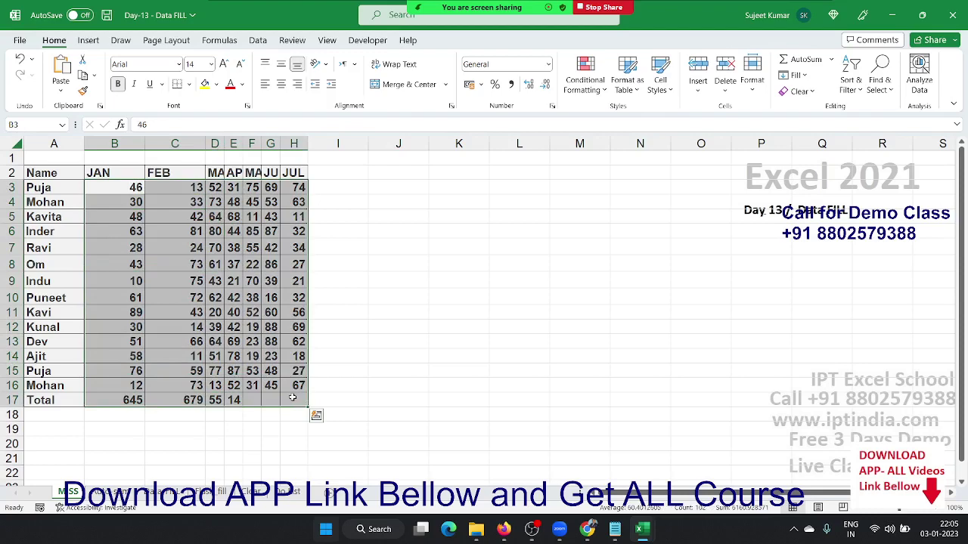
# - Clear the table and enter a RANDBETWEEN random-number formula in B3
pyautogui.press('Delete')
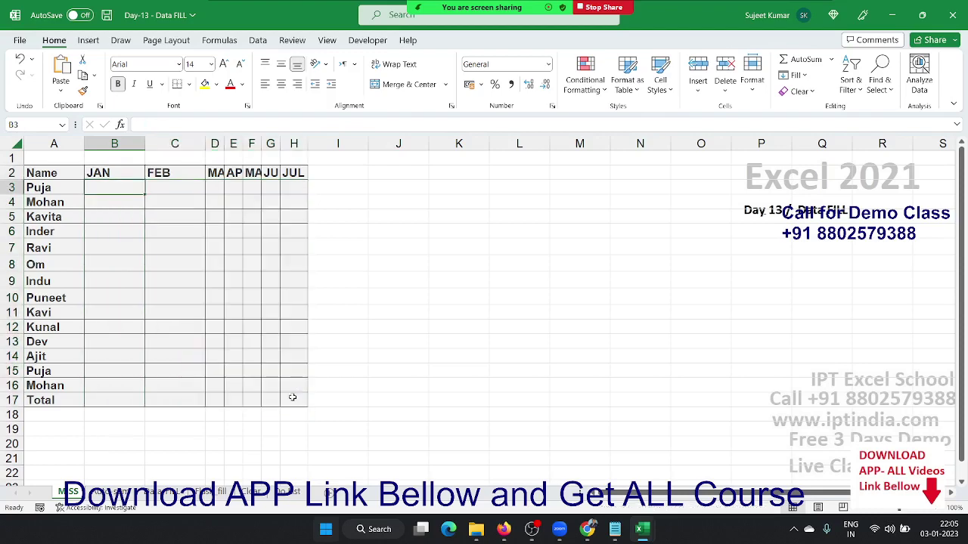
pyautogui.write('=ra')
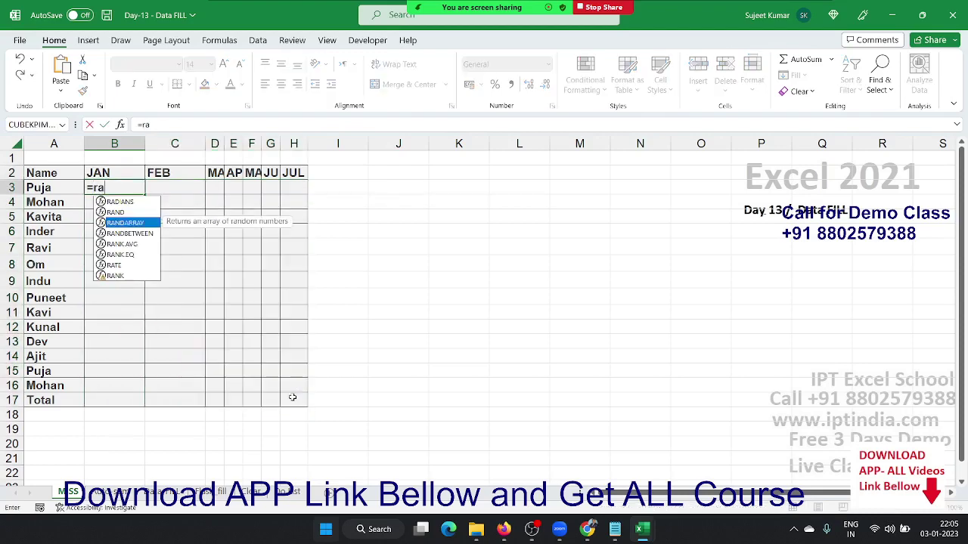
pyautogui.press('Down')
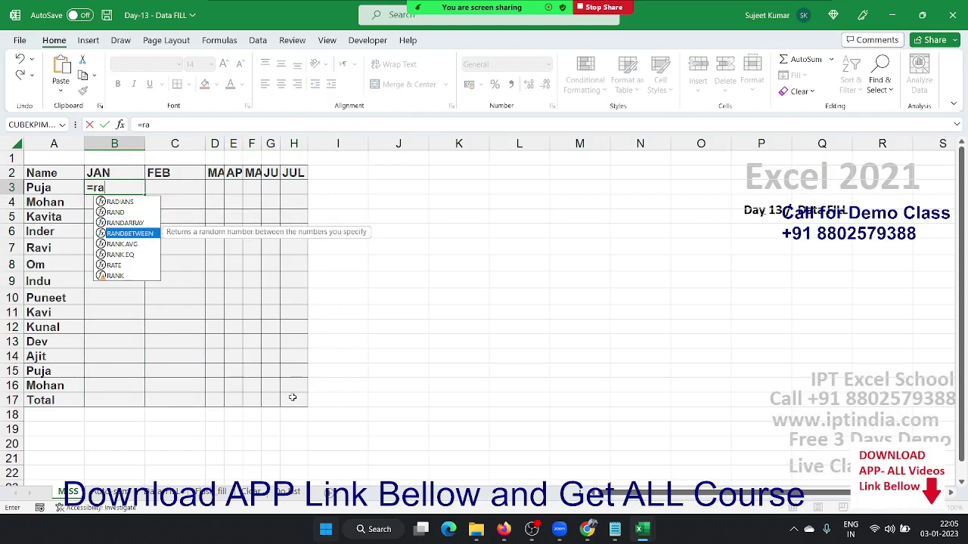
pyautogui.press('Tab')
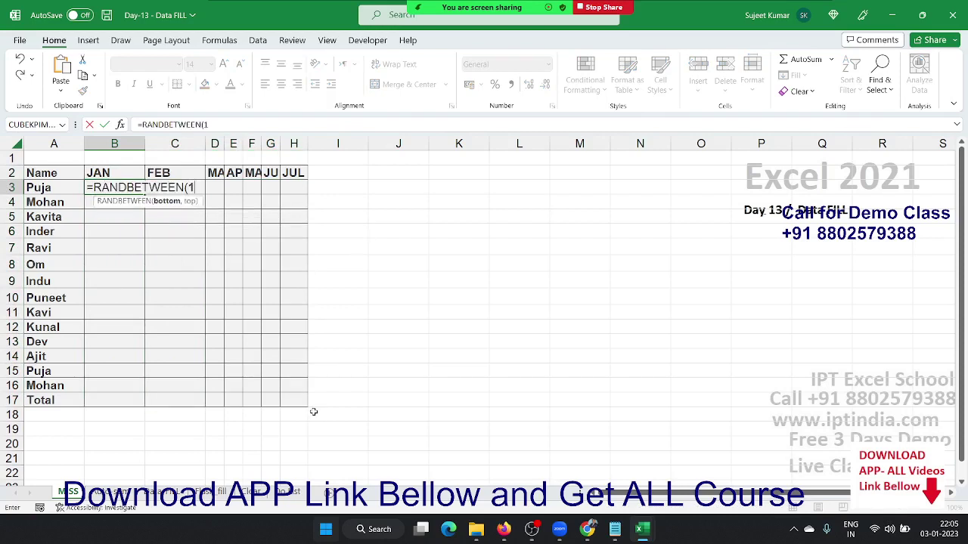
pyautogui.write('0,80')
pyautogui.press('Return')
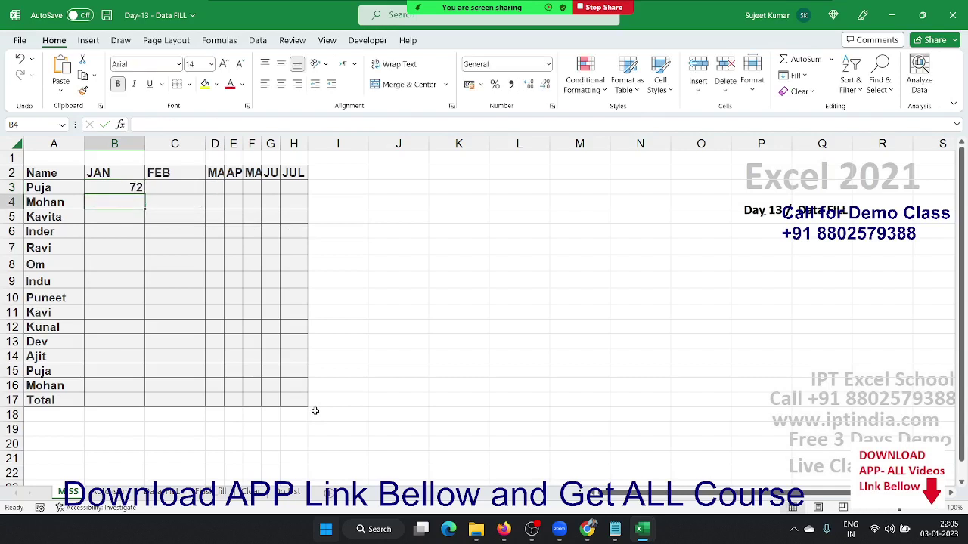
# - Fill the random formula down column B and across columns C to H
pyautogui.moveTo(127, 186); pyautogui.dragTo(291, 401)
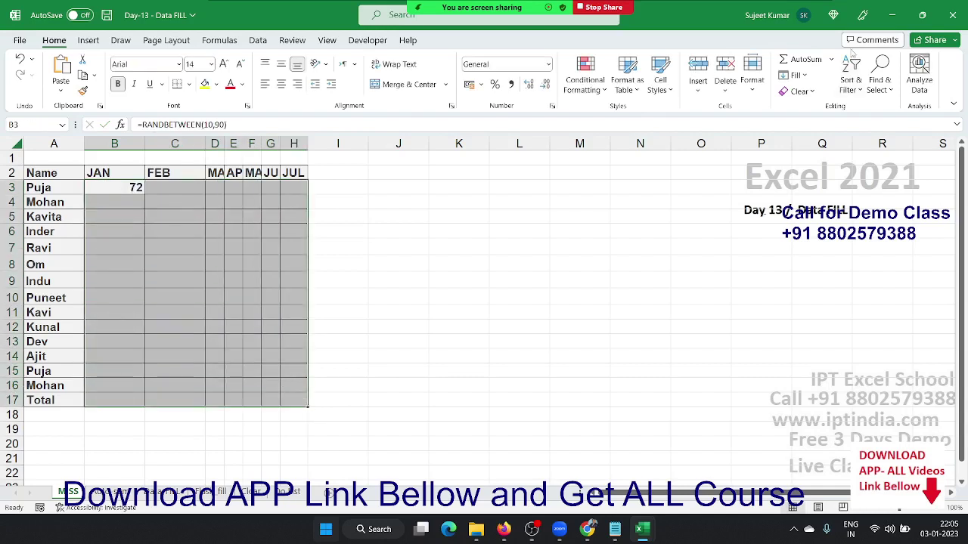
pyautogui.click(801, 76)
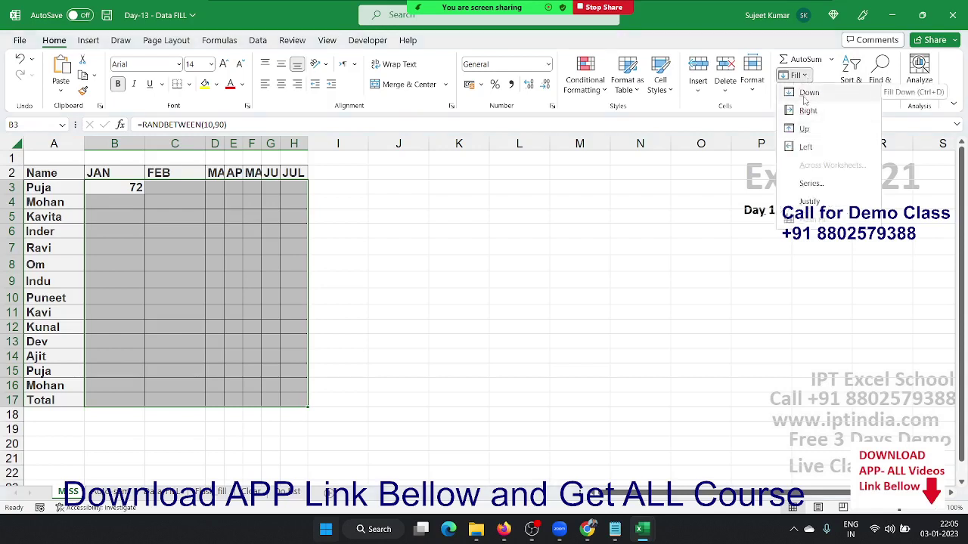
pyautogui.click(804, 94)
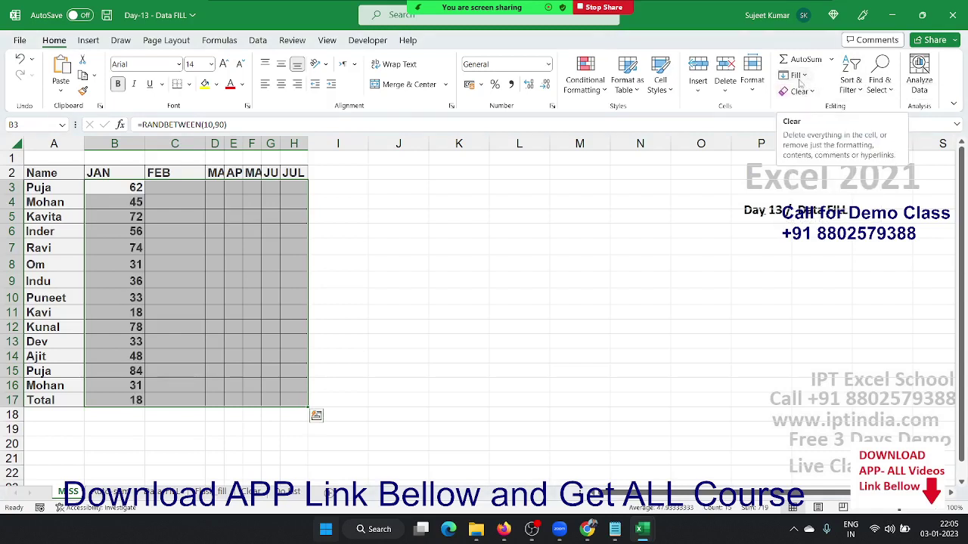
pyautogui.click(799, 77)
pyautogui.click(809, 112)
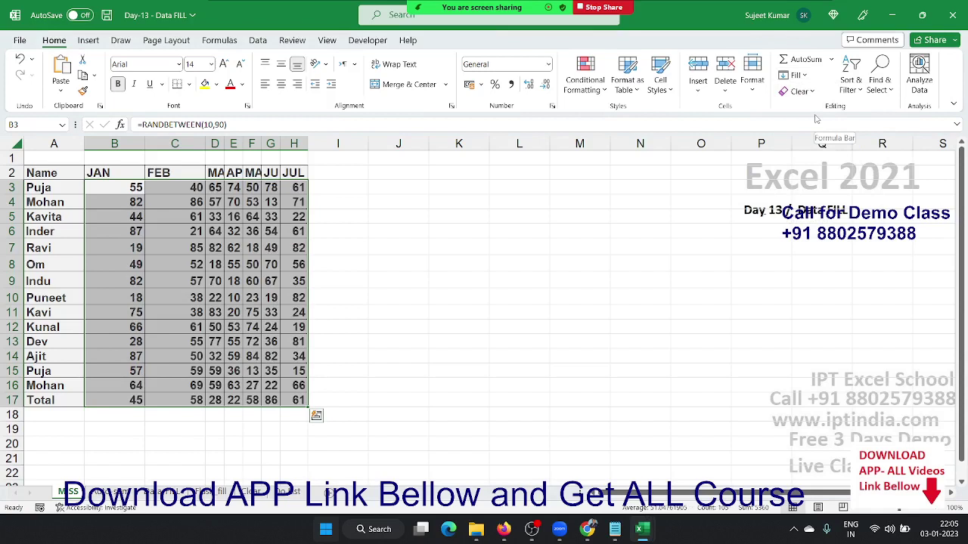
pyautogui.moveTo(423, 9)
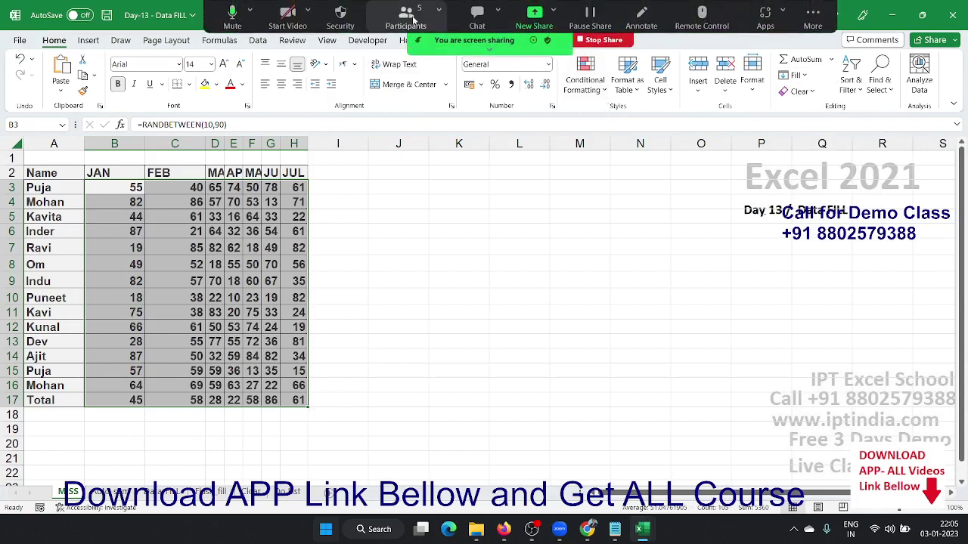
pyautogui.click(798, 75)
pyautogui.press('Escape')
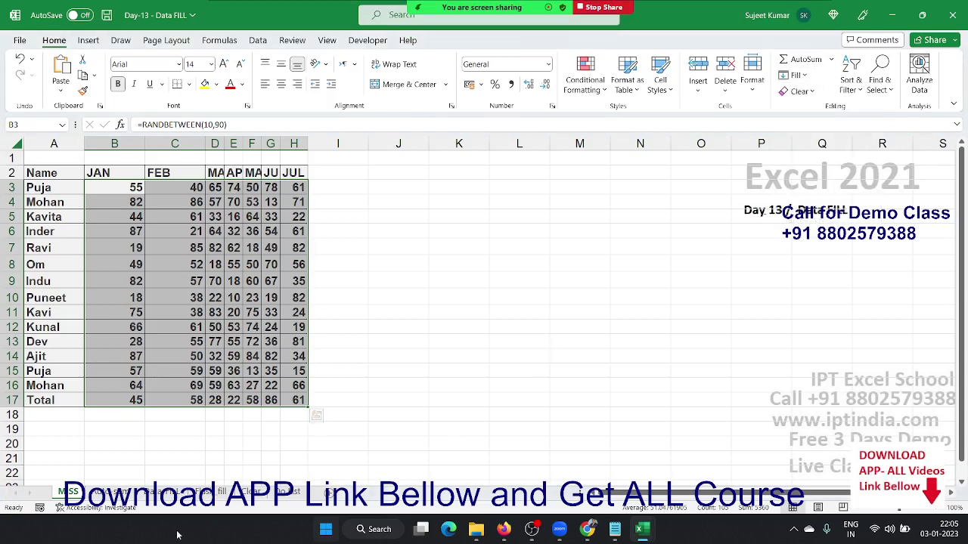
# - Clear the entire dates-and-names sheet
pyautogui.click(108, 492)
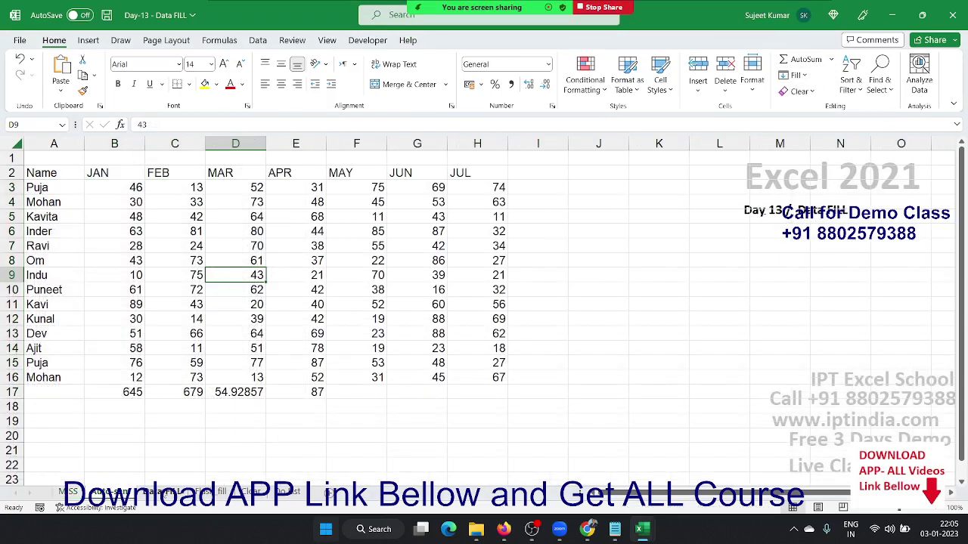
pyautogui.click(166, 493)
pyautogui.click(176, 389)
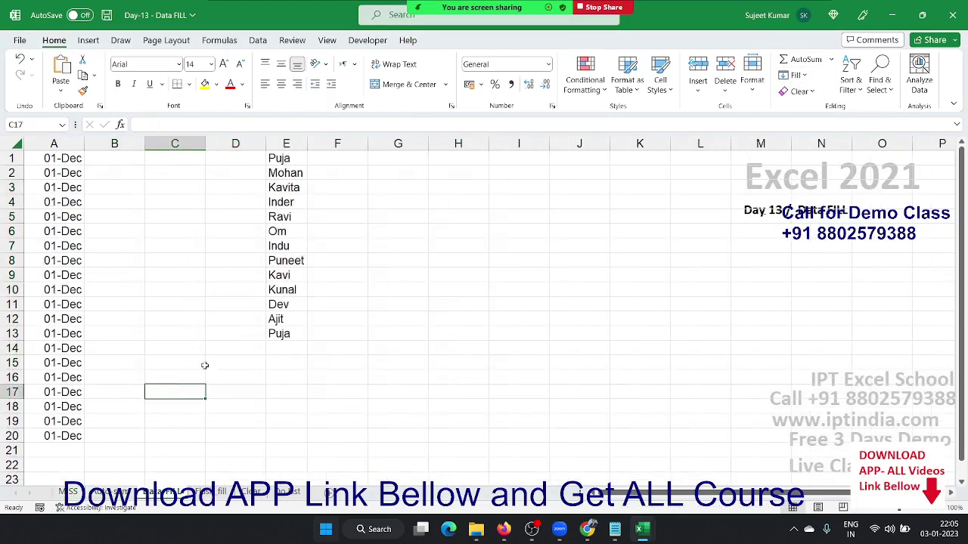
pyautogui.click(9, 143)
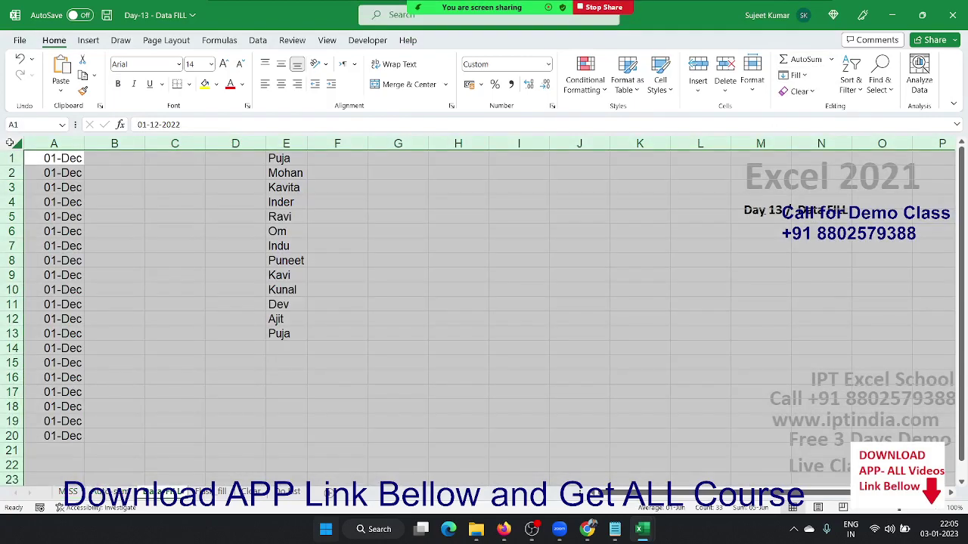
pyautogui.hotkey('ctrl', '-')
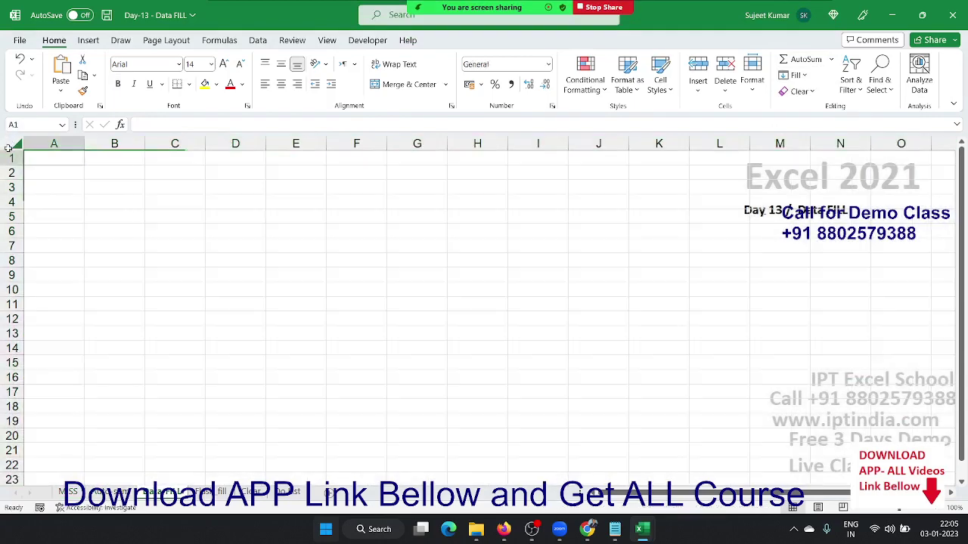
# - Enter 1 and 2 in A1:A2, extend the sequence to row 19, then undo back to 1
pyautogui.write('1')
pyautogui.press('Return')
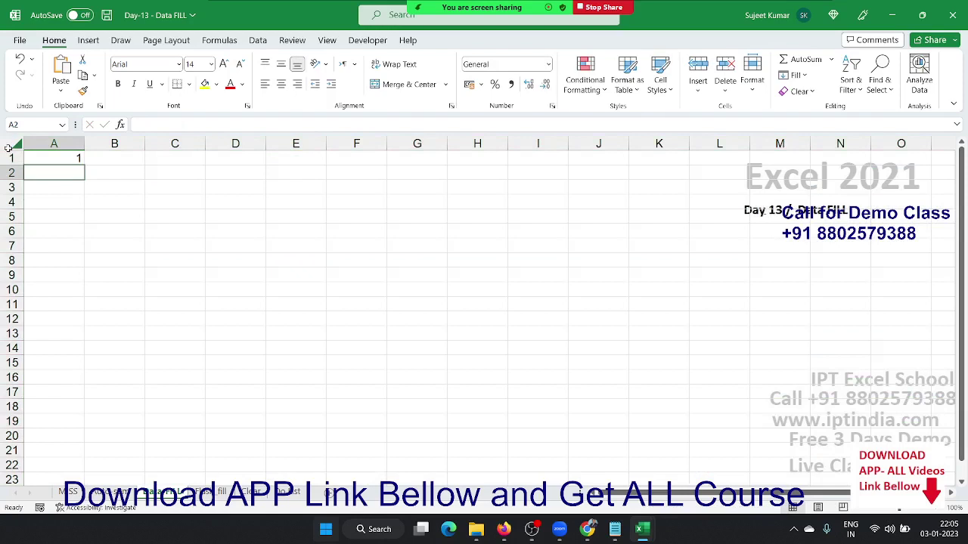
pyautogui.write('2')
pyautogui.press('Return')
pyautogui.press('Up')
pyautogui.press('Up')
pyautogui.hotkey('shift', 'Down')
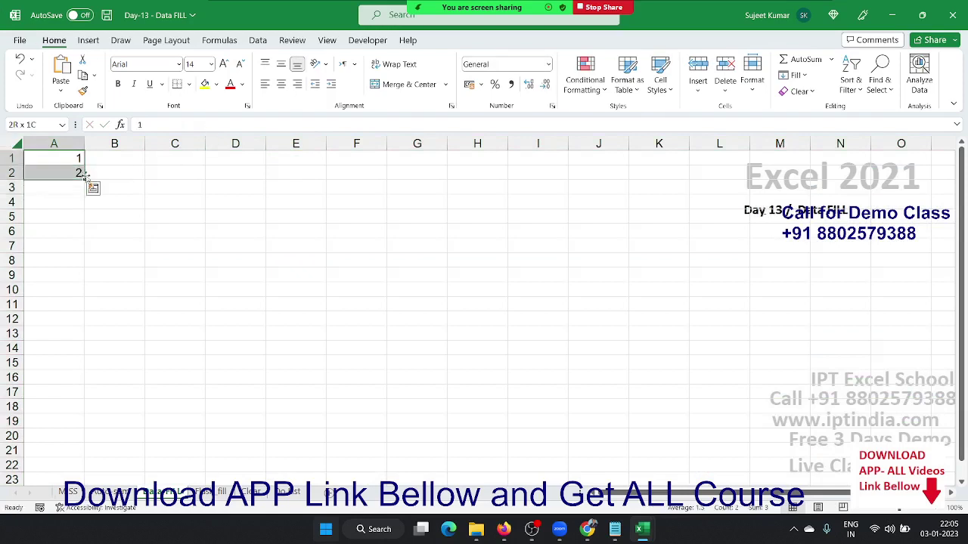
pyautogui.moveTo(83, 180); pyautogui.dragTo(75, 426)
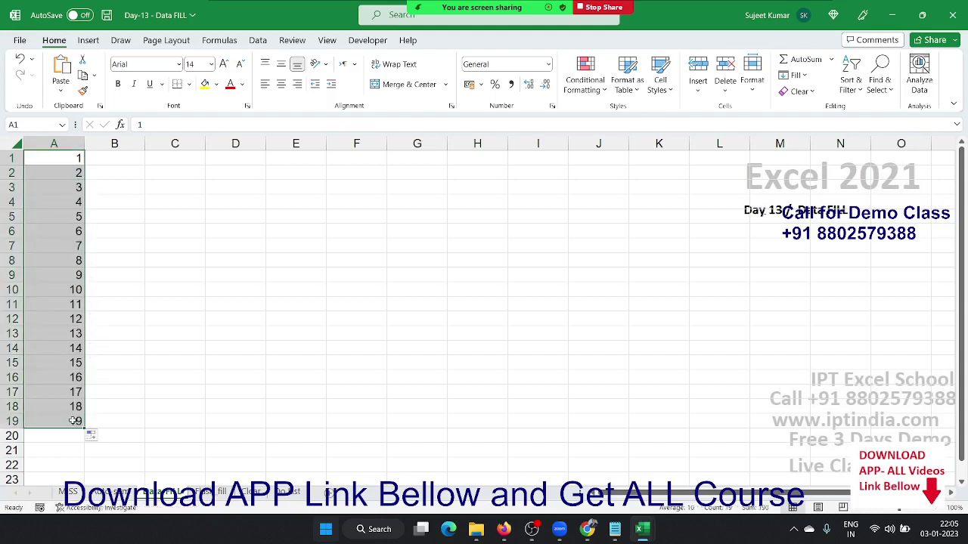
pyautogui.hotkey('ctrl', 'z')
pyautogui.hotkey('ctrl', 'z')
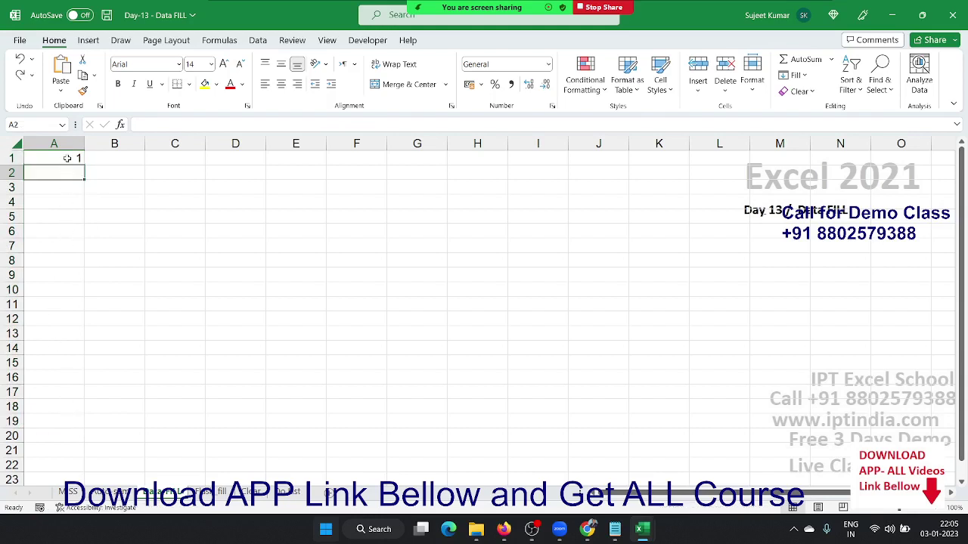
# - Fill A1:A21 with a linear column series, step 1, stopping at 15
pyautogui.moveTo(68, 158); pyautogui.dragTo(72, 451)
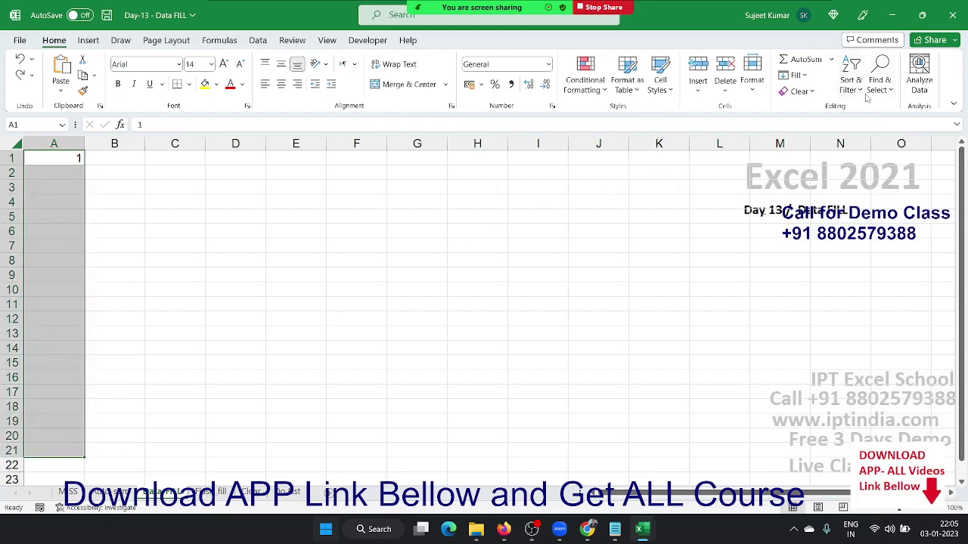
pyautogui.click(795, 75)
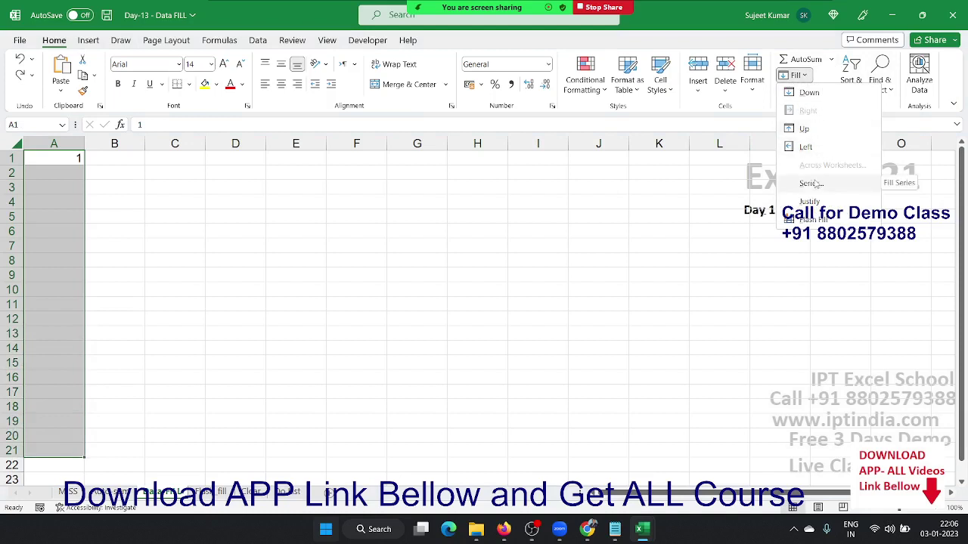
pyautogui.click(810, 183)
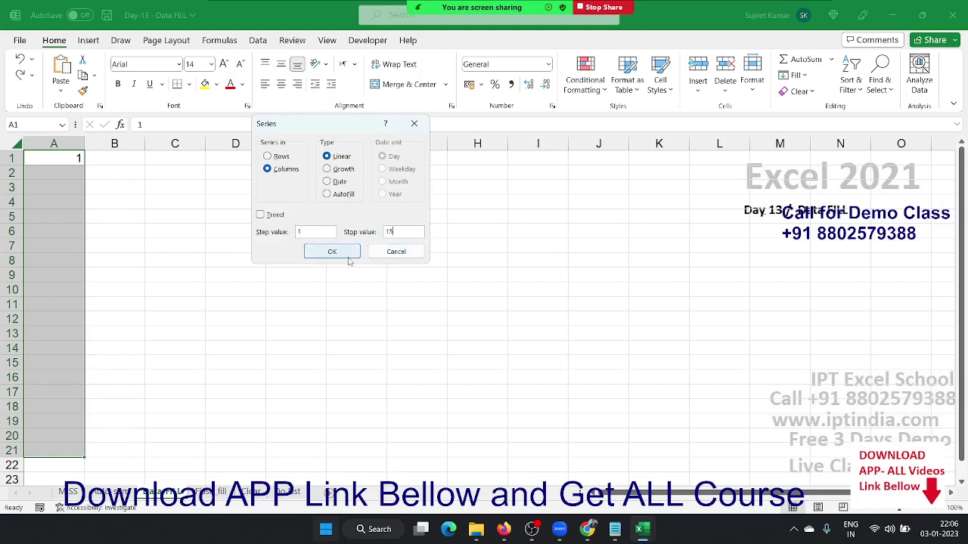
pyautogui.click(330, 251)
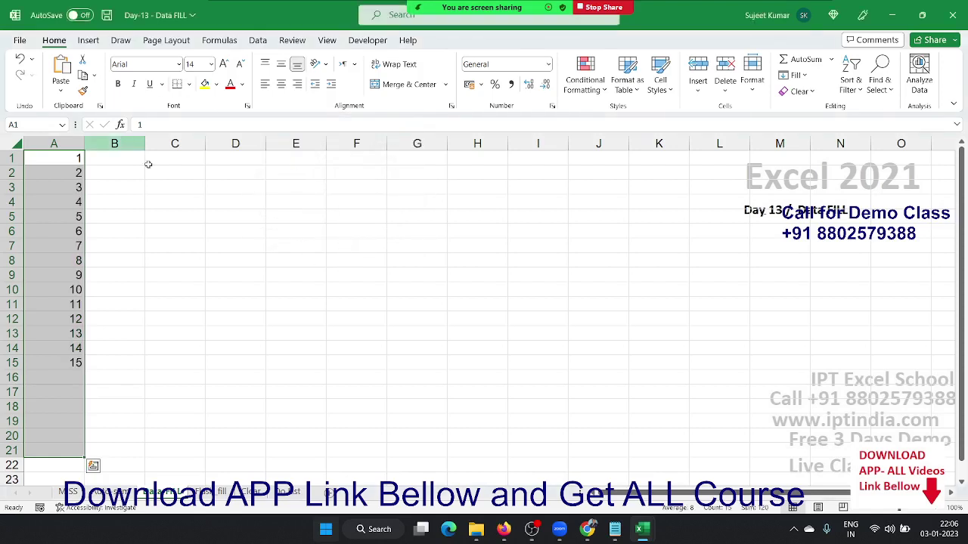
# - Make column A a Growth series with step 2, doubling from 1 to 1048576
pyautogui.click(796, 75)
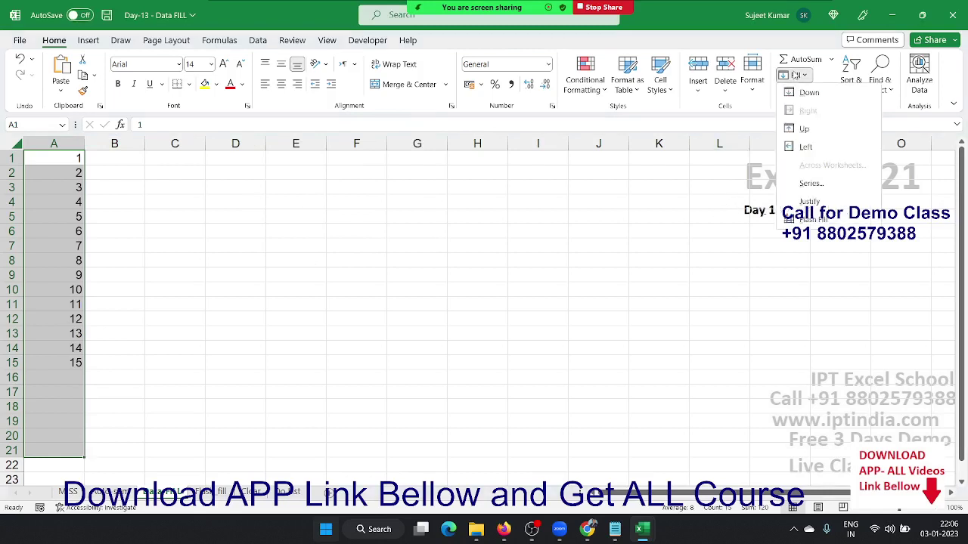
pyautogui.click(823, 184)
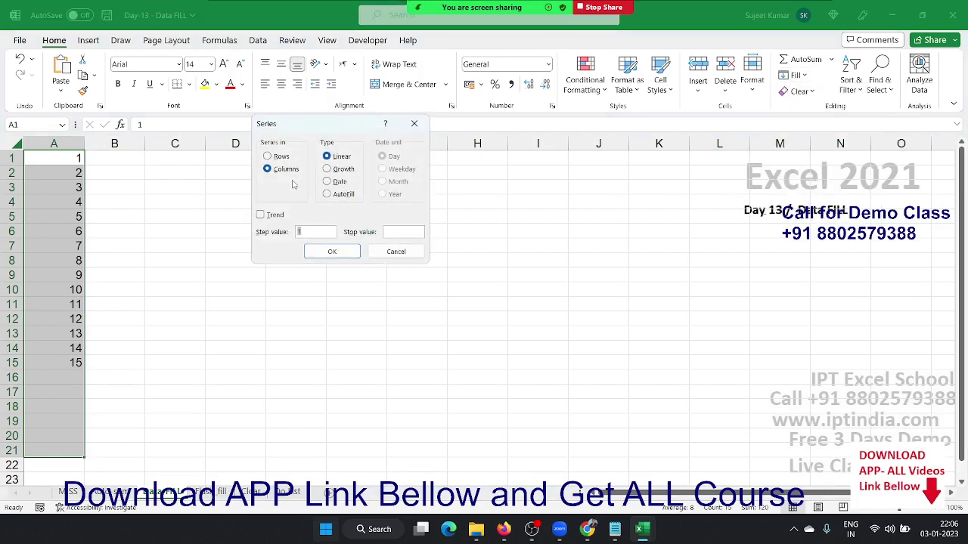
pyautogui.click(327, 170)
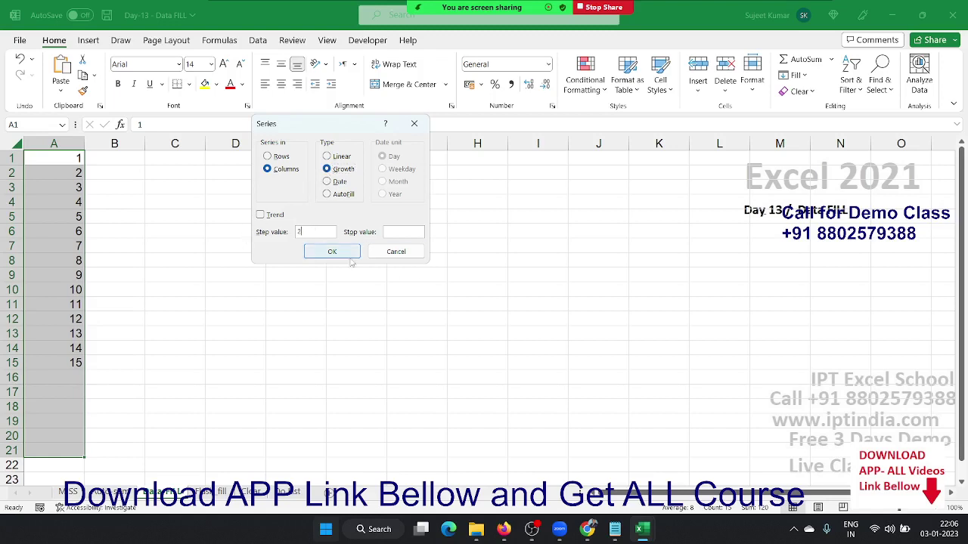
pyautogui.click(332, 251)
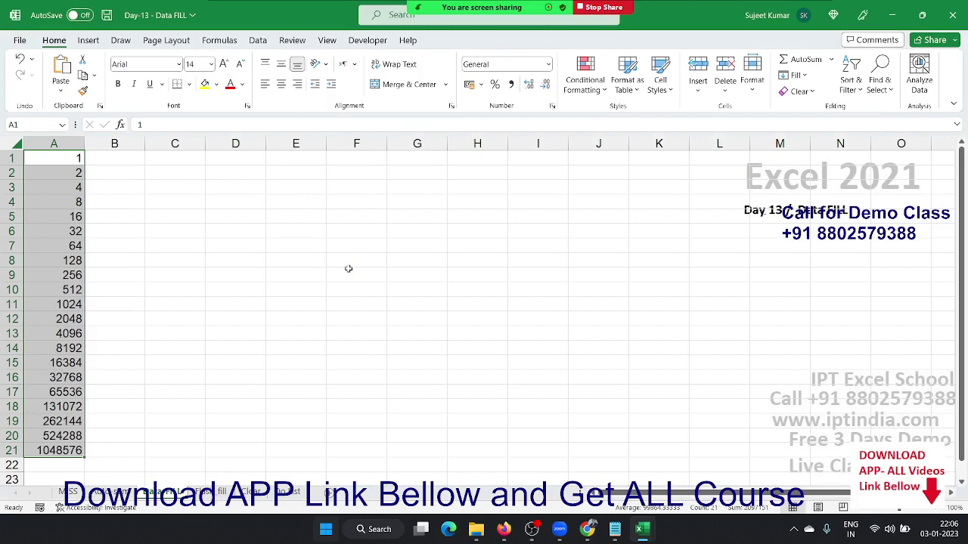
pyautogui.press('Return')
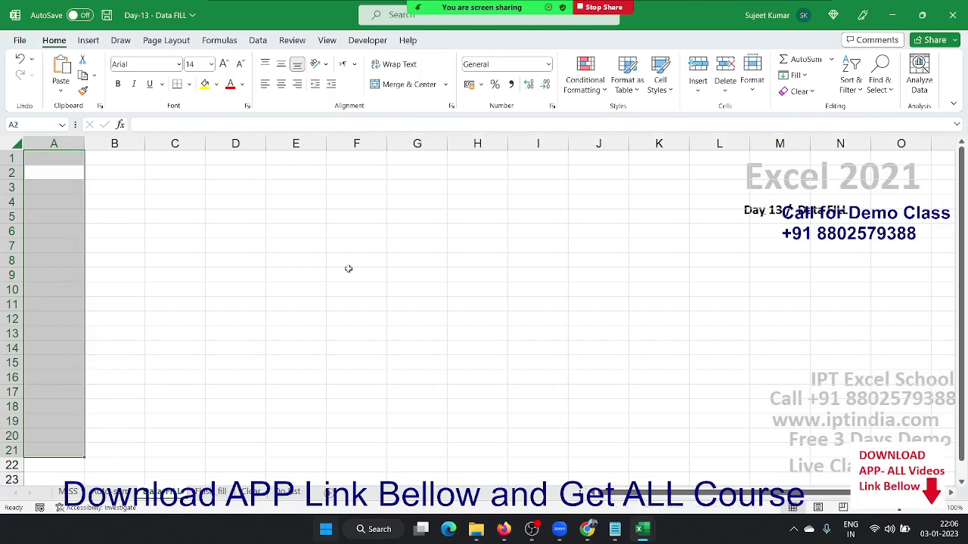
# - Fill A1:A20 with weekday-only dates starting at 01-Jan, running to 26-Jan
pyautogui.hotkey('ctrl', 'z')
pyautogui.hotkey('ctrl', 'z')
pyautogui.write('1/1')
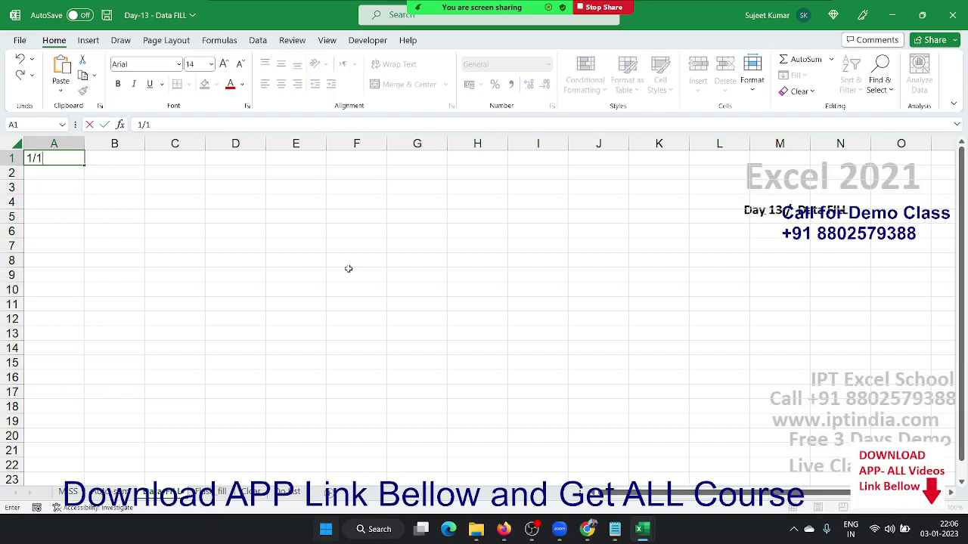
pyautogui.press('Return')
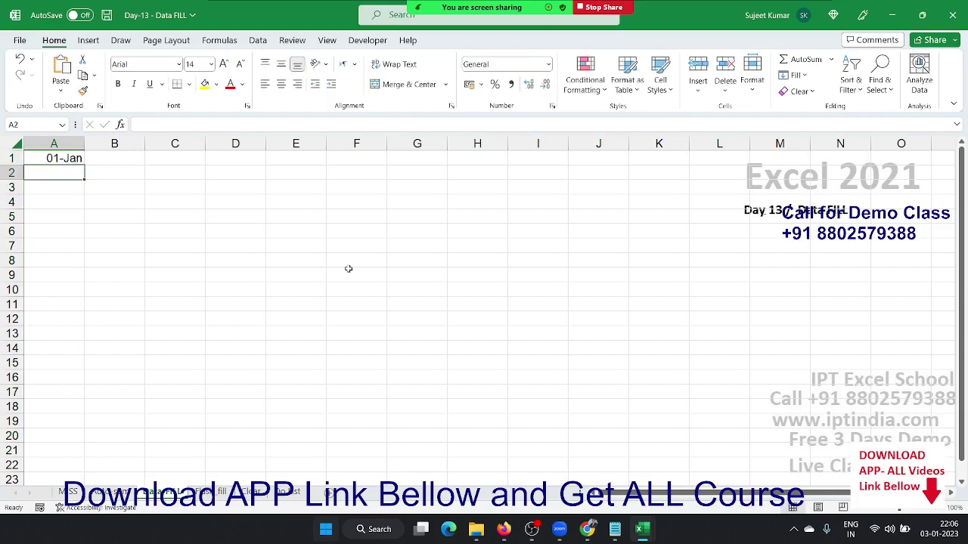
pyautogui.press('Up')
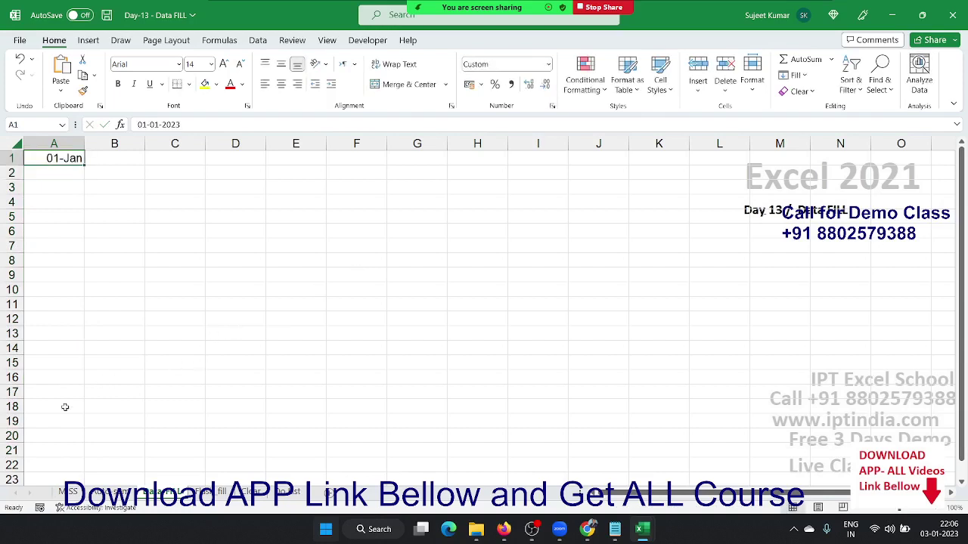
pyautogui.keyDown('shift'); pyautogui.click(69, 432); pyautogui.keyUp('shift')
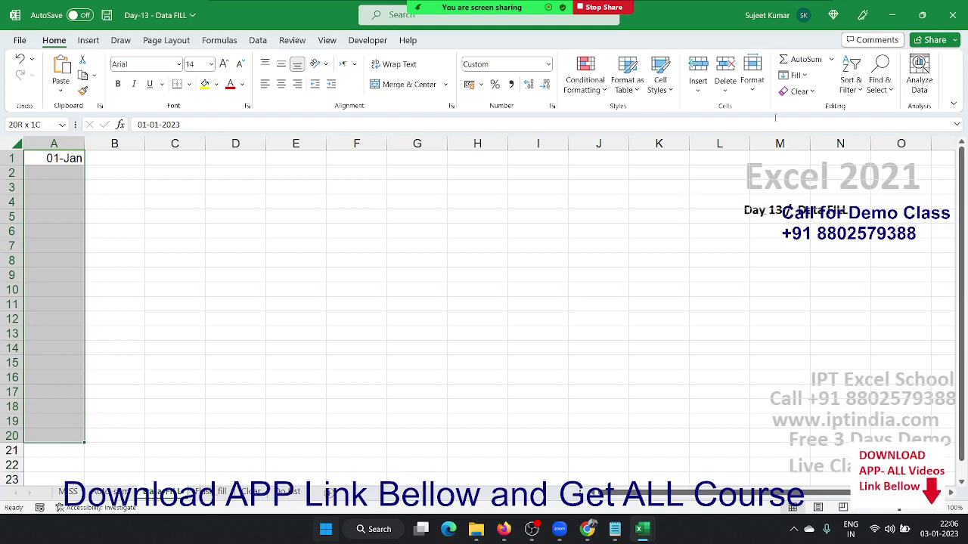
pyautogui.click(800, 75)
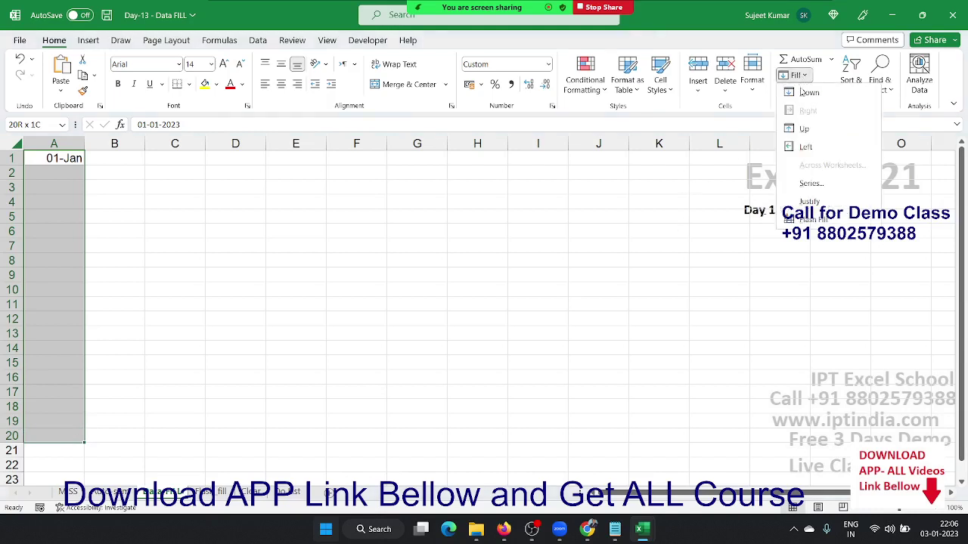
pyautogui.click(807, 189)
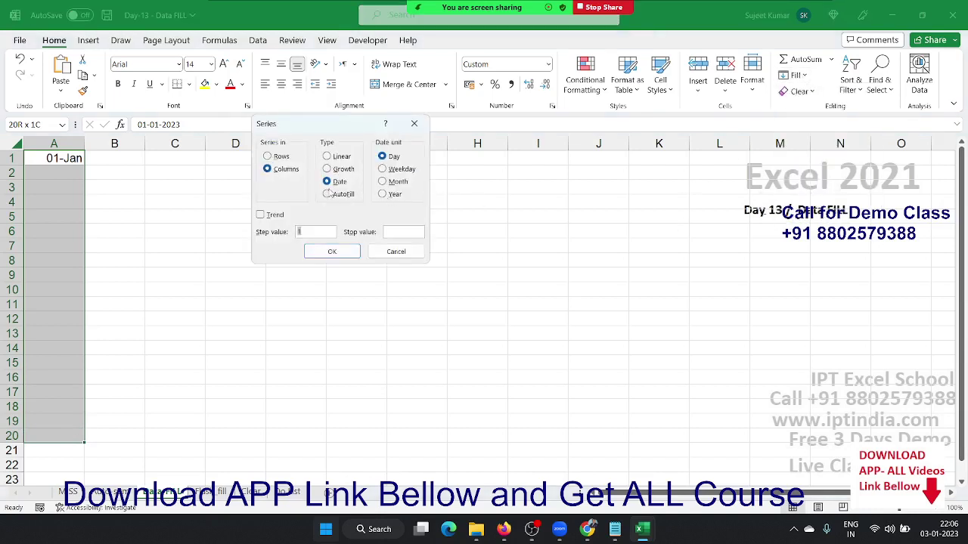
pyautogui.click(382, 168)
pyautogui.click(347, 246)
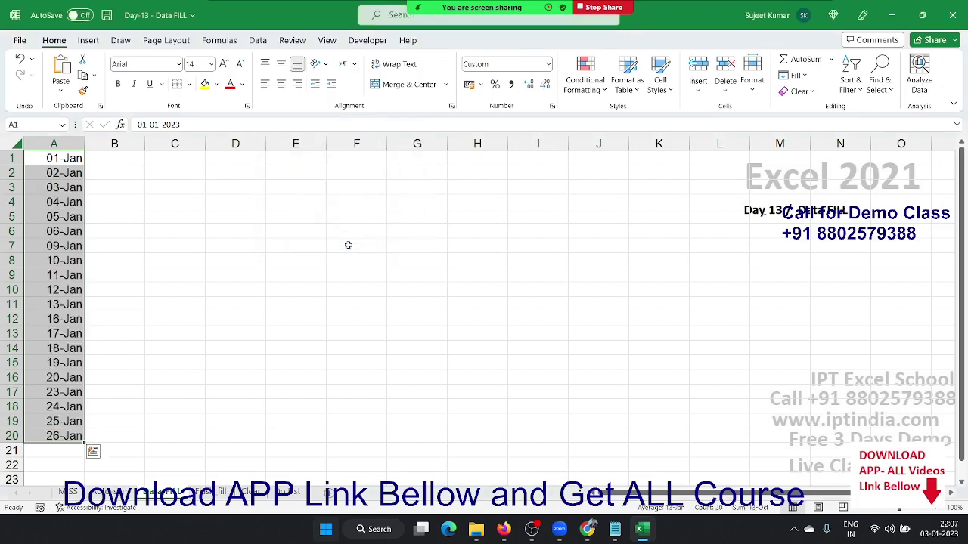
# - Find Fill Across Worksheets unavailable, then start a new blank workbook, Book4
pyautogui.click(792, 76)
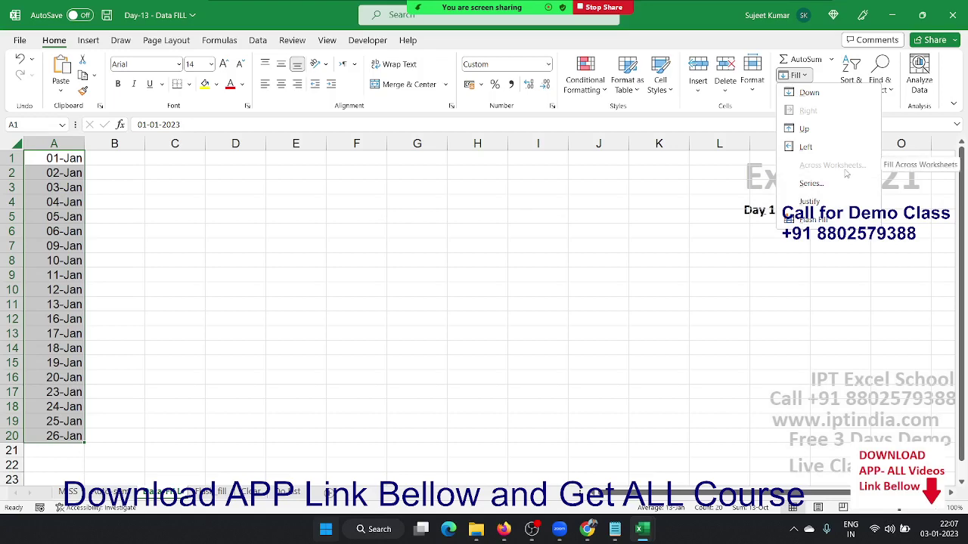
pyautogui.click(845, 174)
pyautogui.click(429, 297)
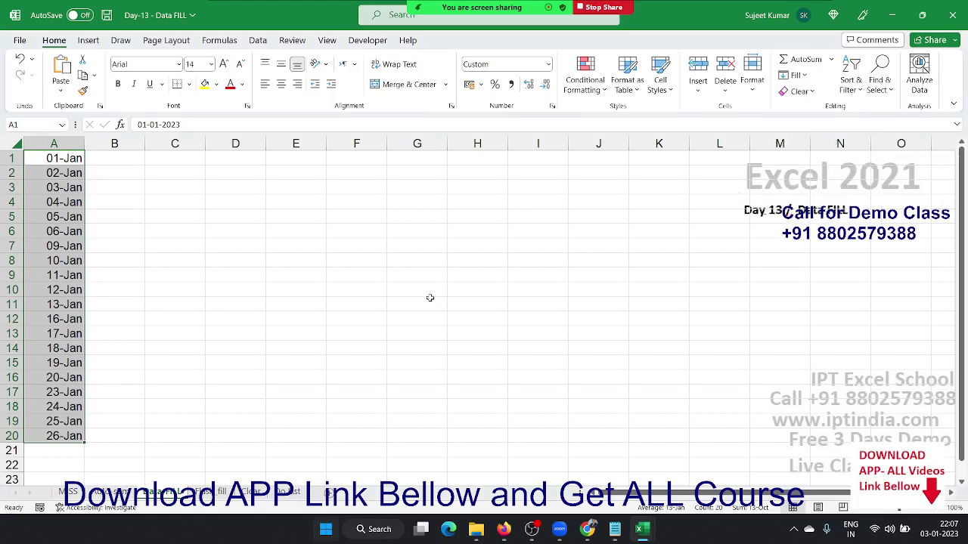
pyautogui.hotkey('ctrl', 'n')
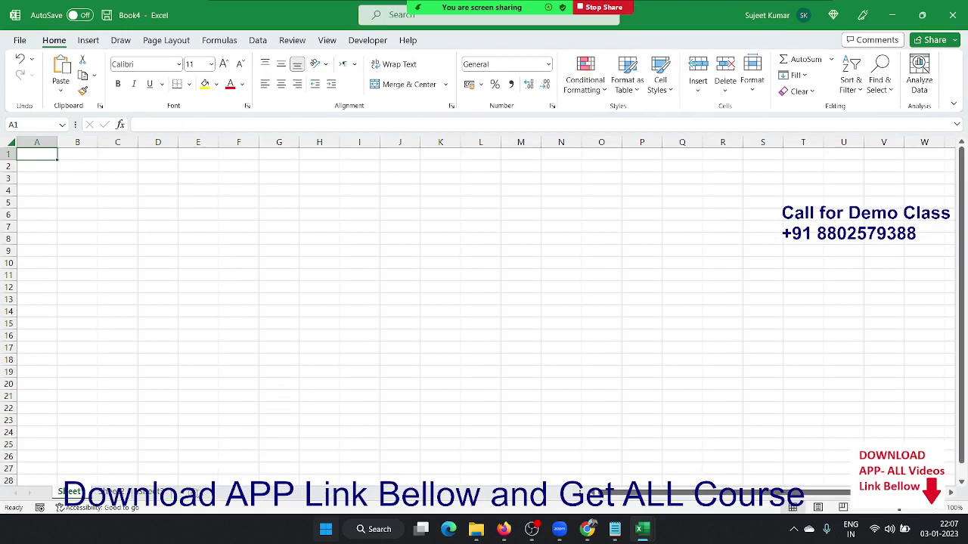
# - Add two new sheets to the workbook and return to Sheet1
pyautogui.click(186, 492)
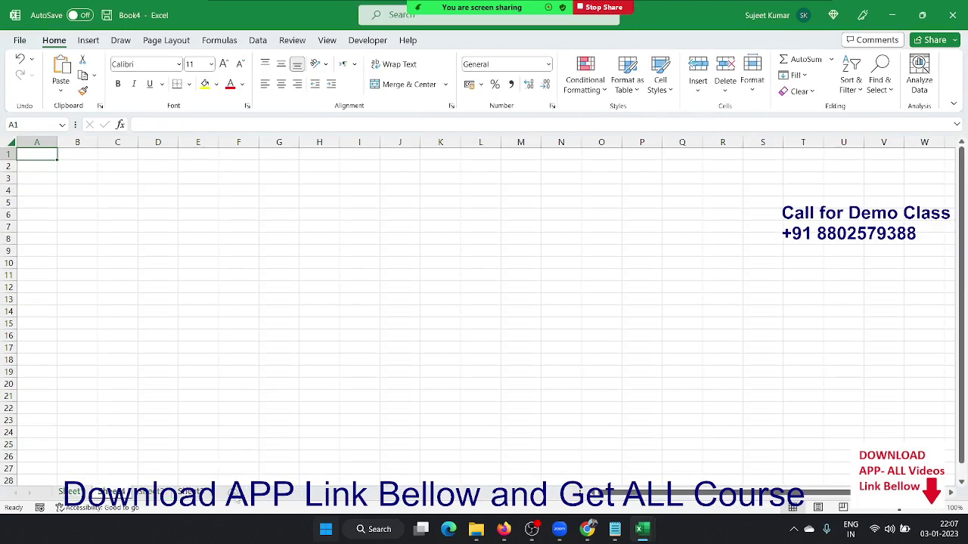
pyautogui.click(228, 492)
pyautogui.click(69, 492)
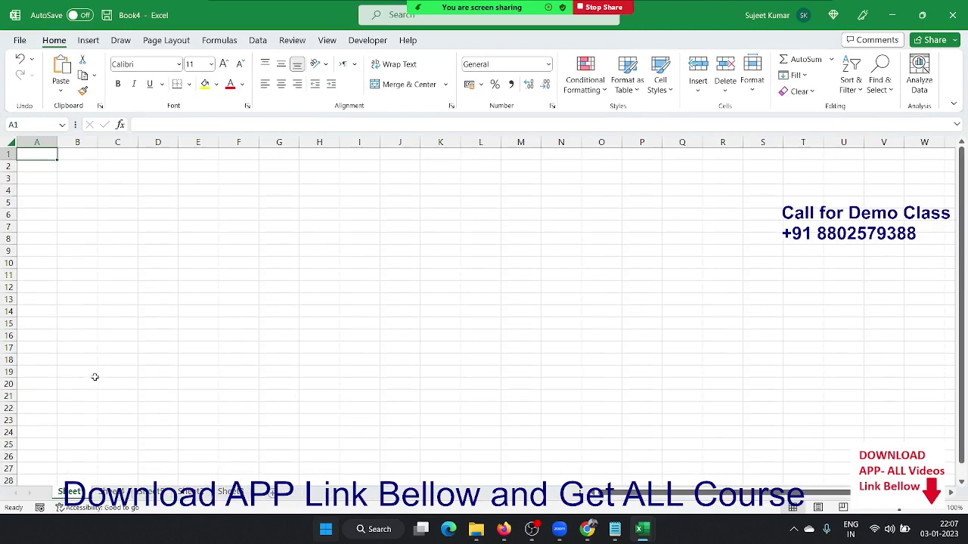
# - Enter headings Name and Amt, with a person's name and the amount 5452 below
pyautogui.write('Name')
pyautogui.press('Tab')
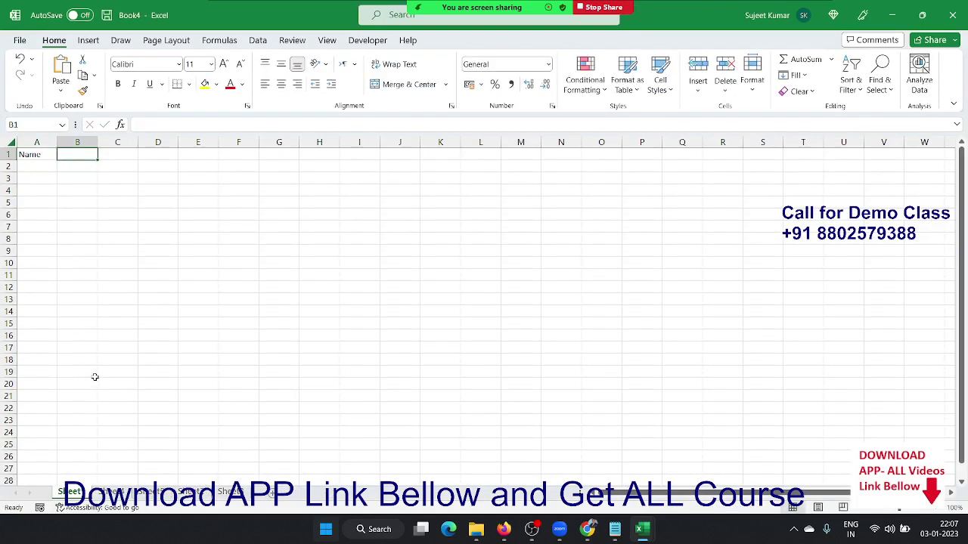
pyautogui.write('Amt')
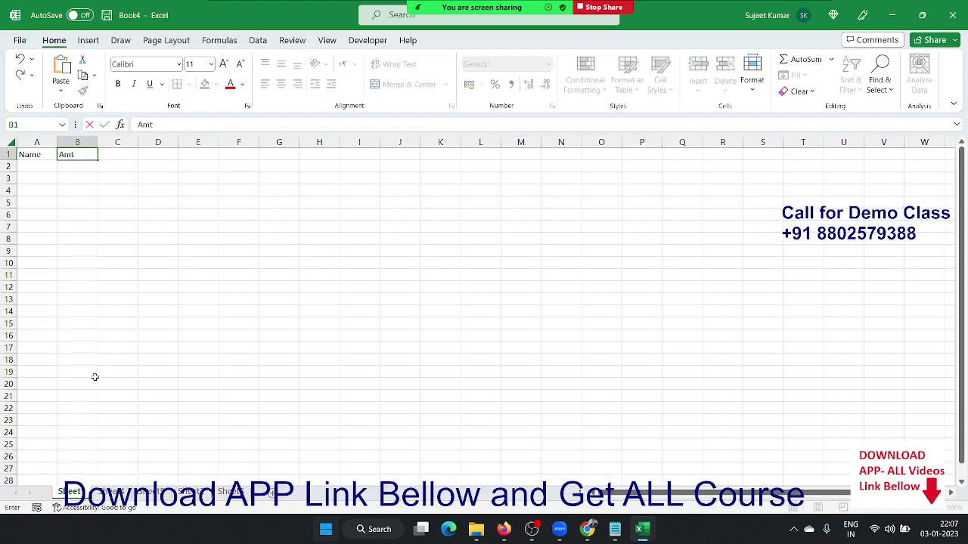
pyautogui.press('Return')
pyautogui.write('Pua')
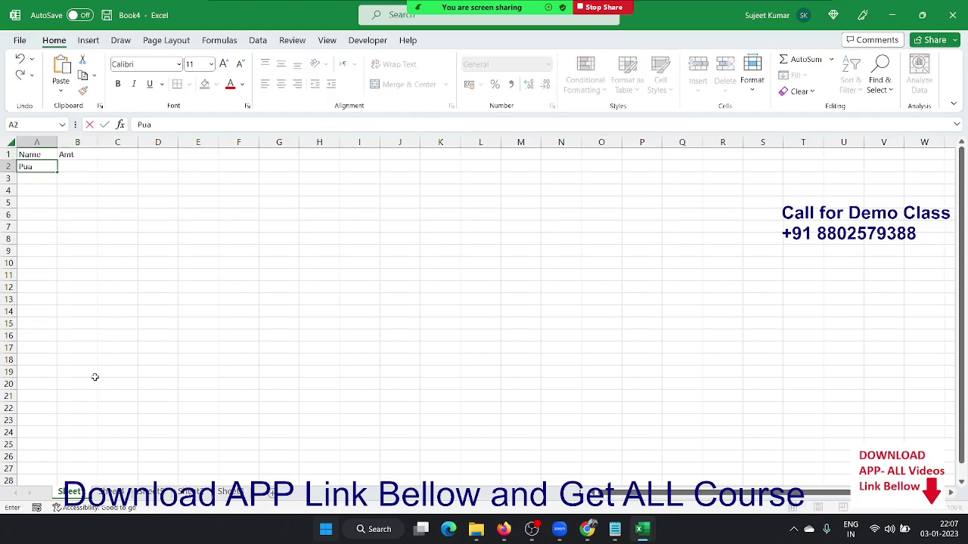
pyautogui.press('BackSpace')
pyautogui.write('ja')
pyautogui.press('Tab')
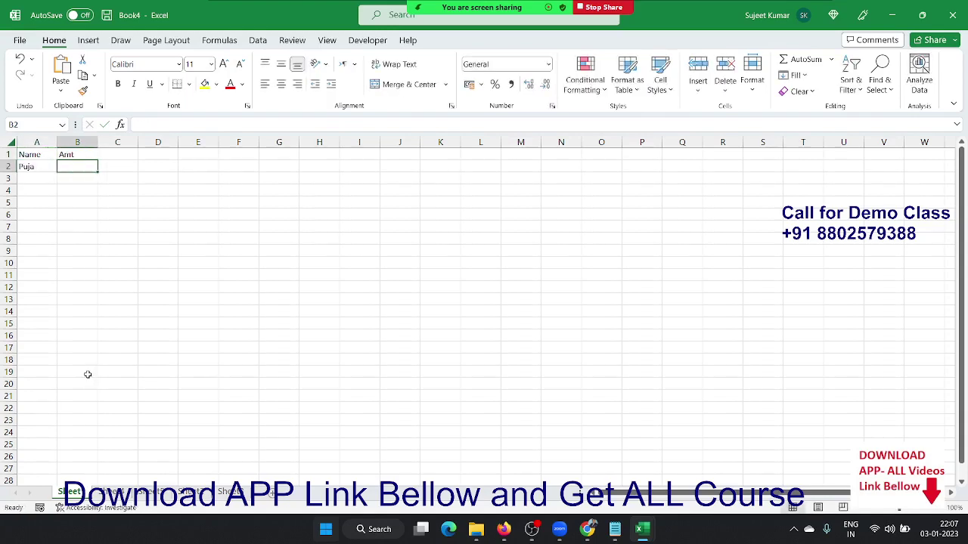
pyautogui.write('5452')
pyautogui.press('Return')
# - Shade the A1:B2 table yellow and add borders around every cell
pyautogui.press('Up')
pyautogui.press('Up')
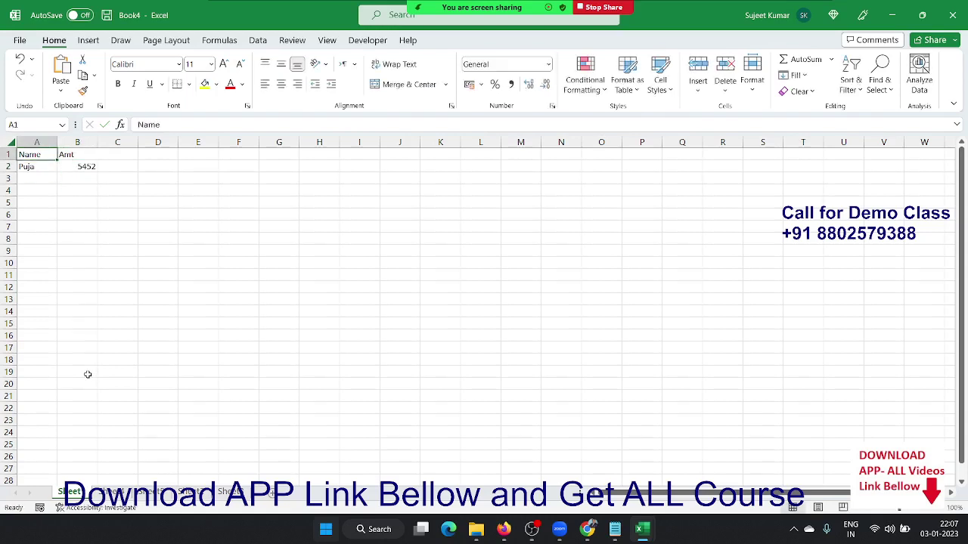
pyautogui.hotkey('shift', 'Right')
pyautogui.hotkey('shift', 'Down')
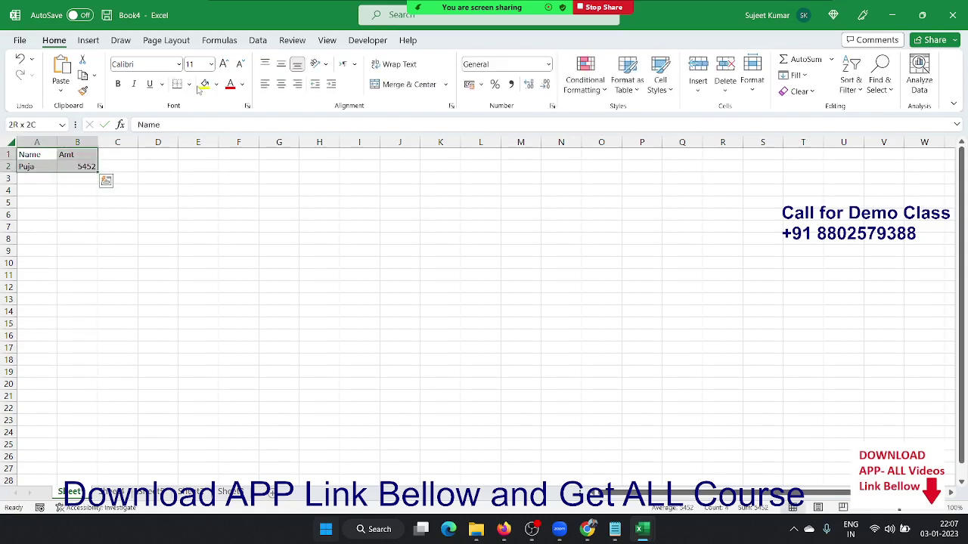
pyautogui.click(204, 84)
pyautogui.click(188, 84)
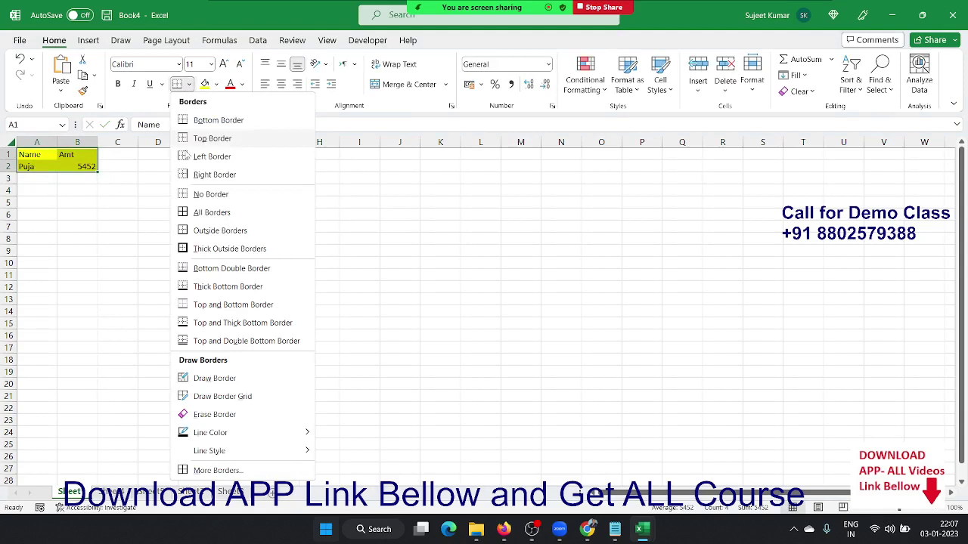
pyautogui.click(186, 212)
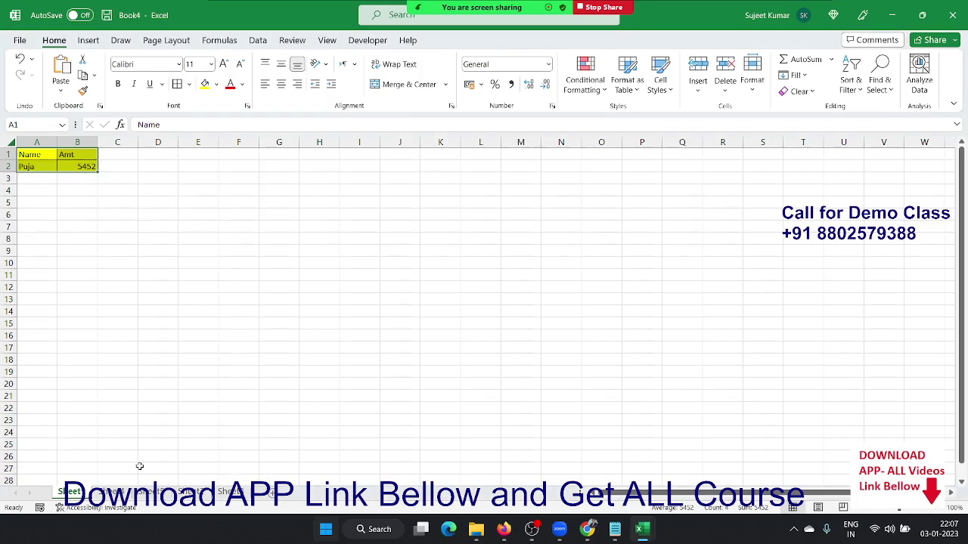
# - Group all sheets and fill the table across worksheets, copying contents only
pyautogui.keyDown('shift'); pyautogui.click(230, 492); pyautogui.keyUp('shift')
pyautogui.click(792, 75)
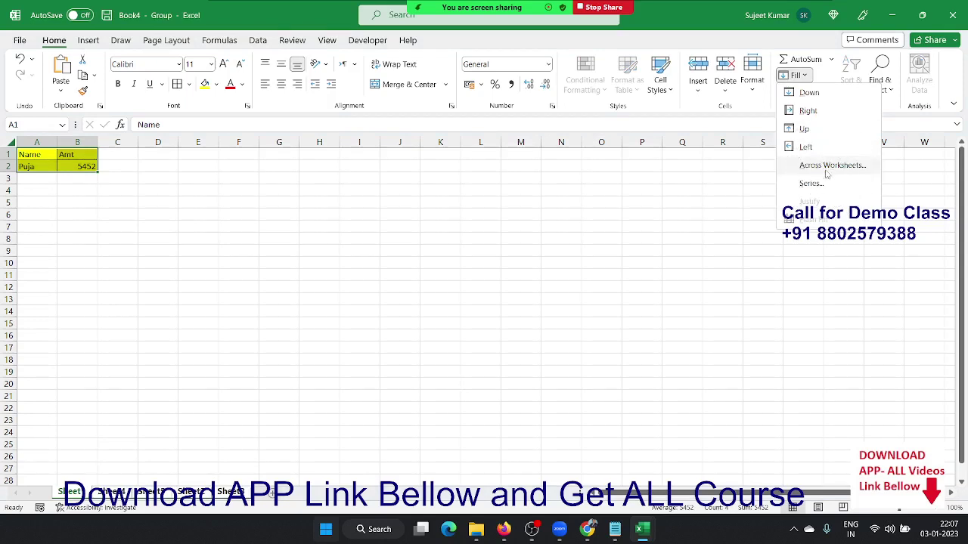
pyautogui.click(827, 168)
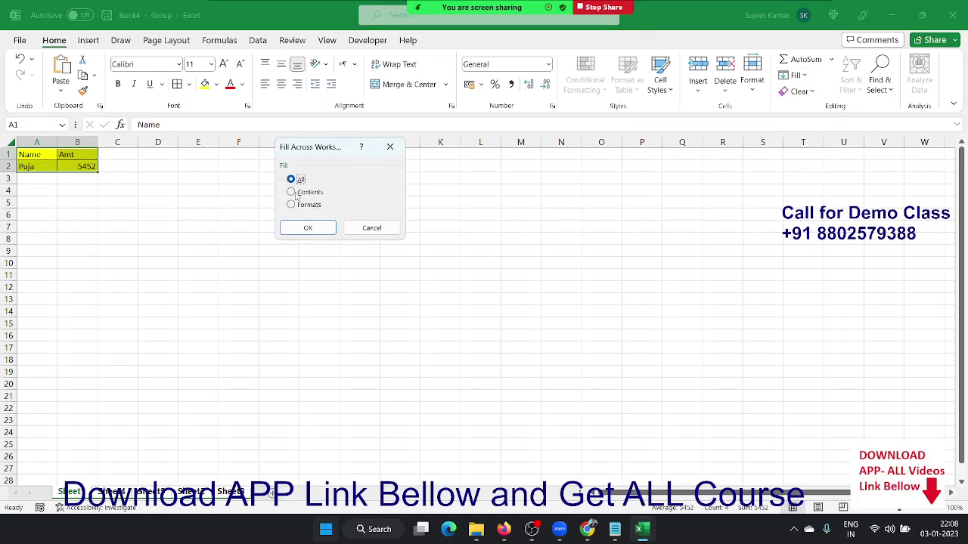
pyautogui.click(292, 192)
pyautogui.click(293, 229)
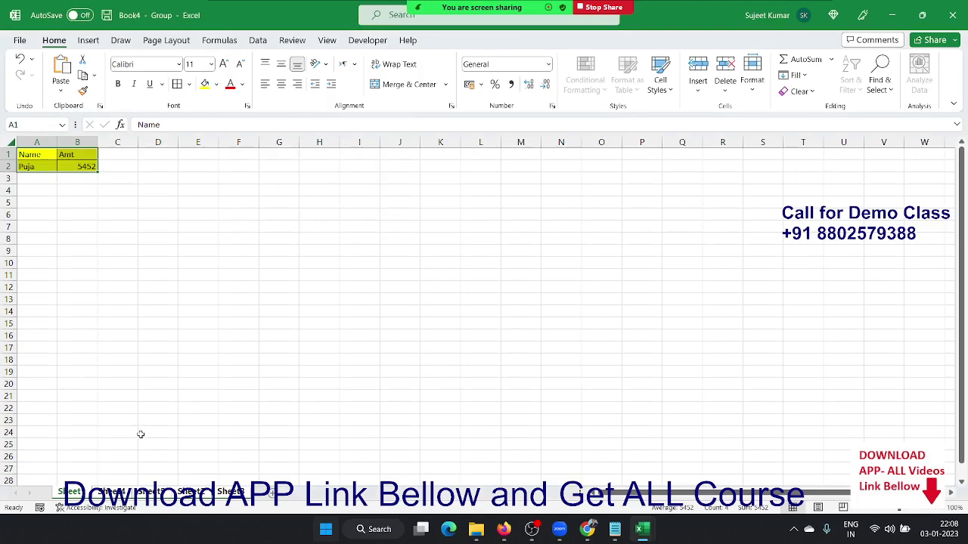
# - Check the copied table on another sheet, then regroup all the worksheets
pyautogui.click(114, 492)
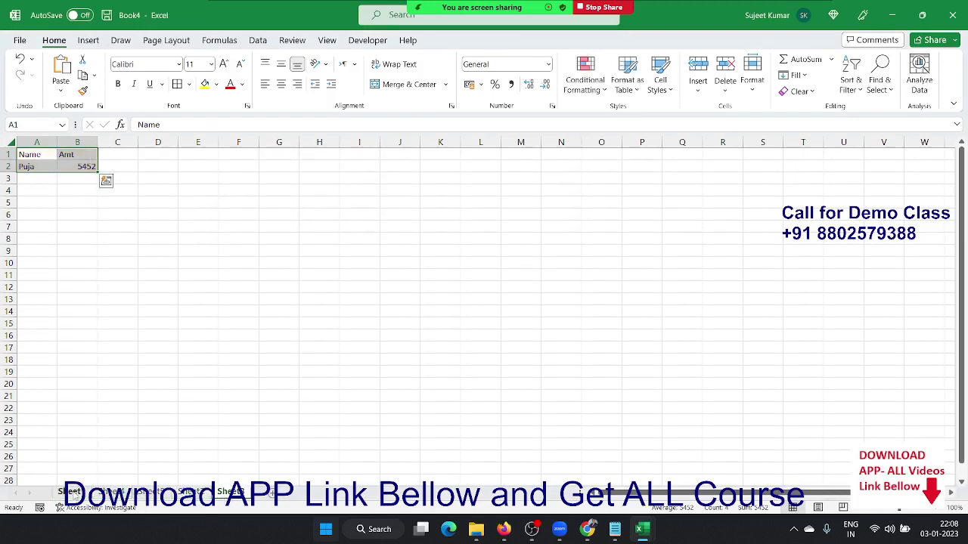
pyautogui.click(70, 492)
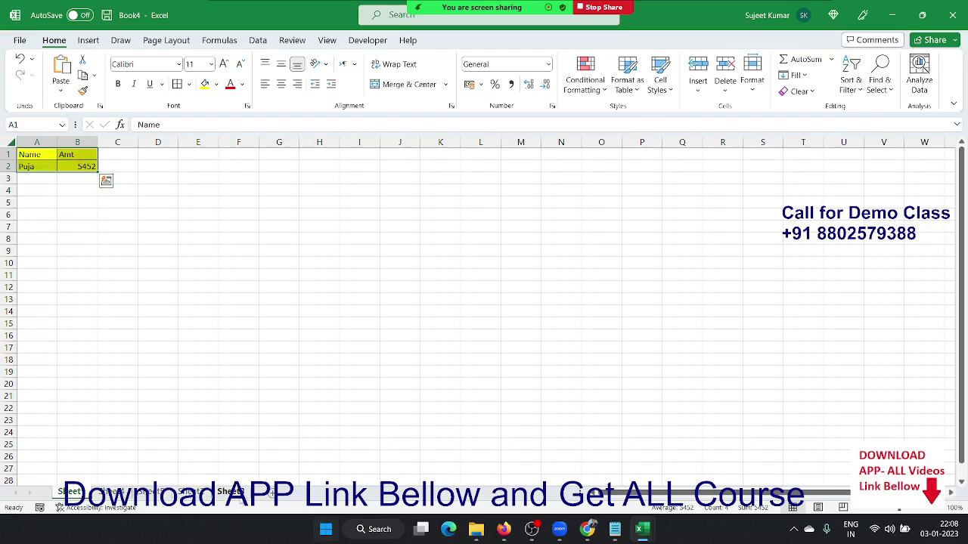
pyautogui.keyDown('shift'); pyautogui.click(227, 492); pyautogui.keyUp('shift')
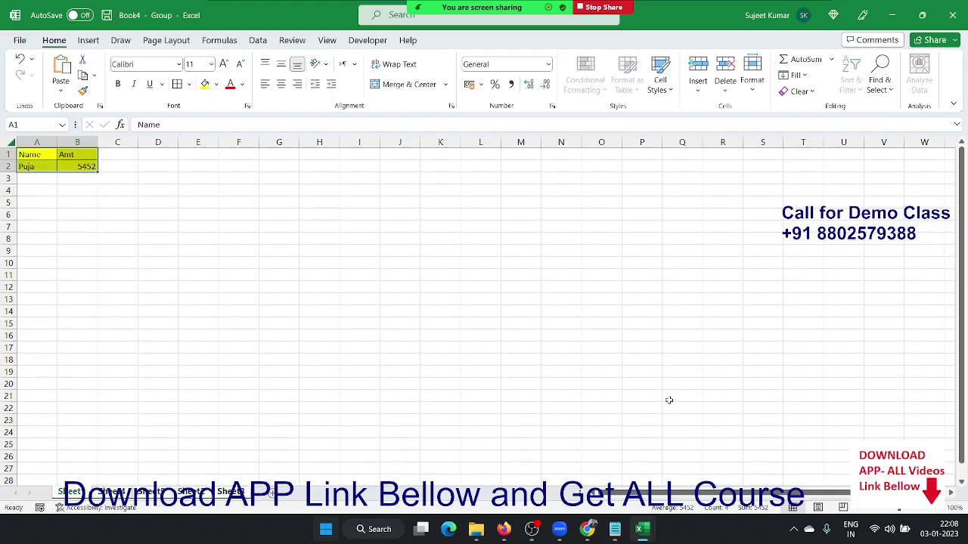
pyautogui.click(788, 76)
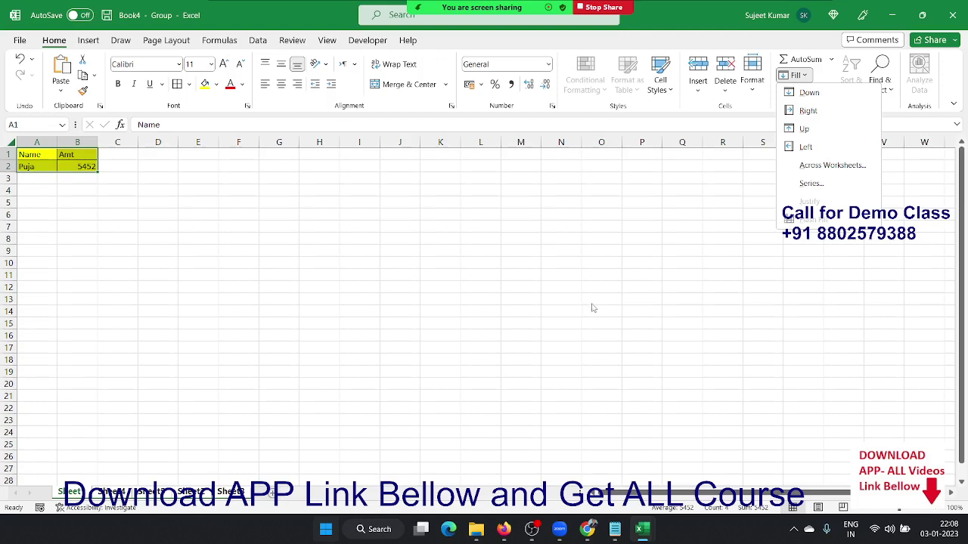
pyautogui.click(592, 306)
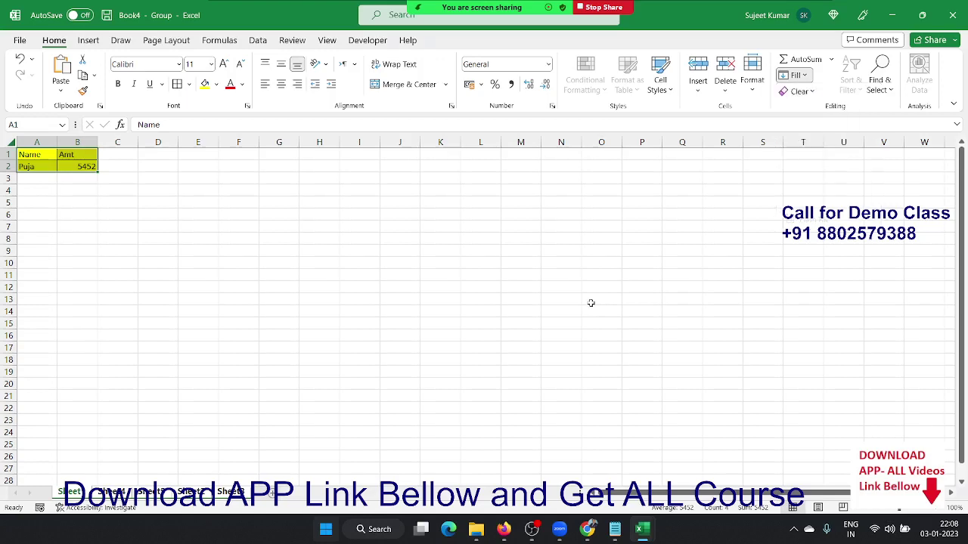
# - Discard Book4 without saving, then check the Zoom participant list and close it
pyautogui.click(953, 15)
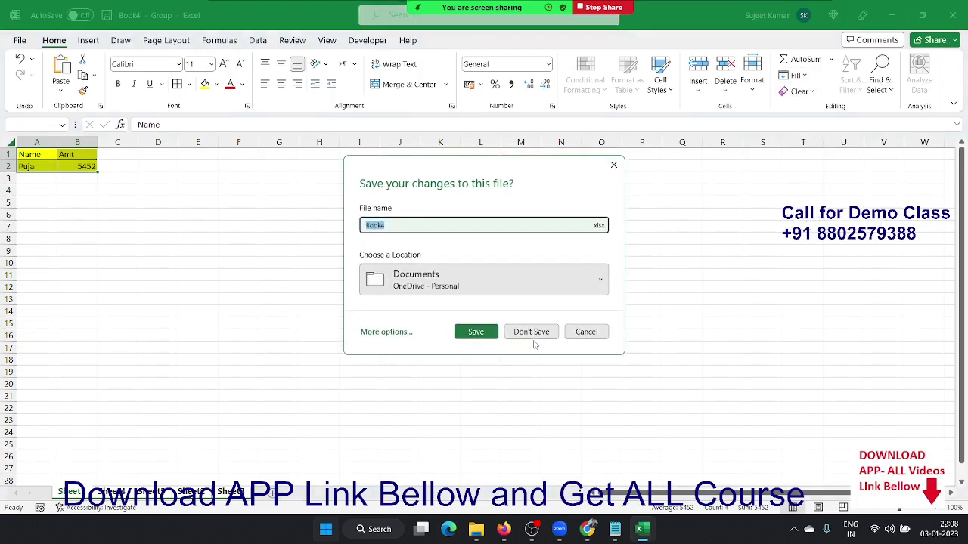
pyautogui.click(531, 333)
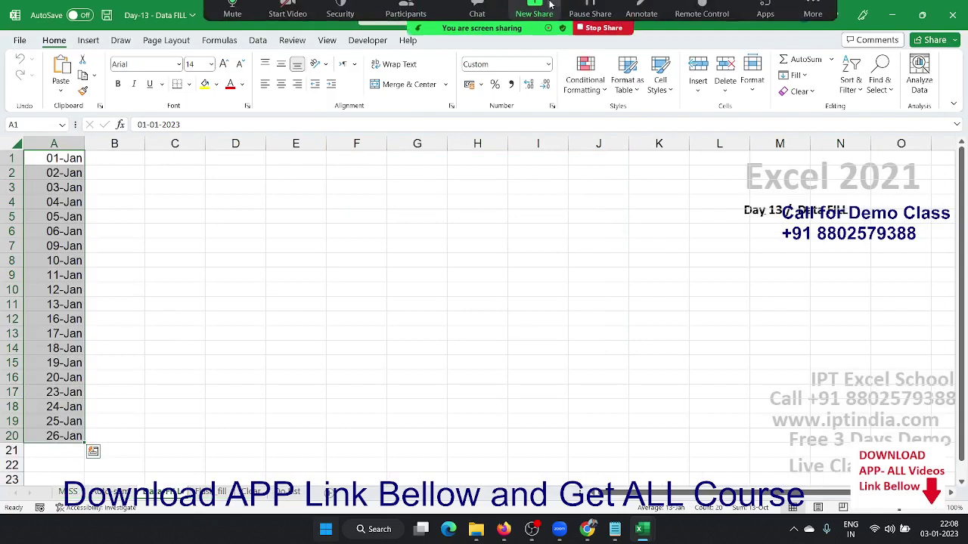
pyautogui.click(406, 15)
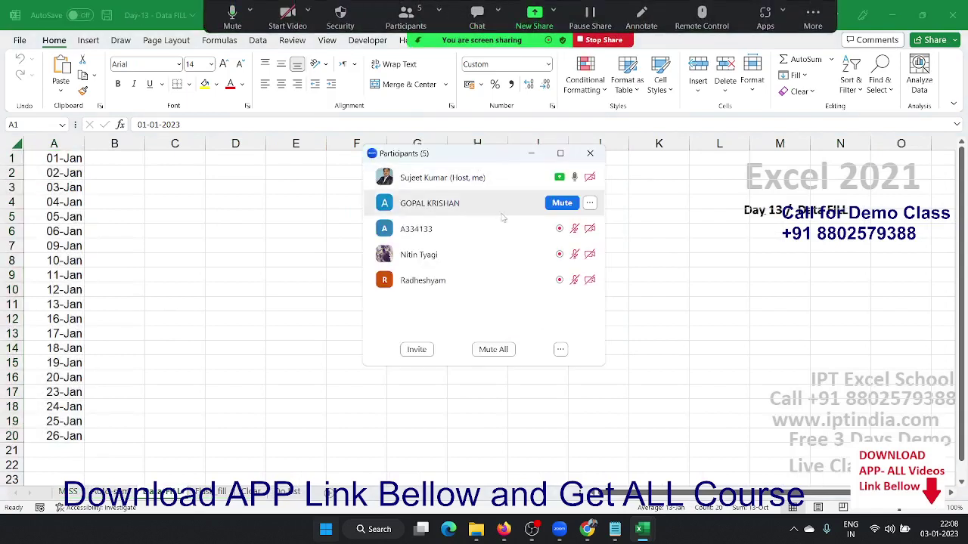
pyautogui.click(589, 203)
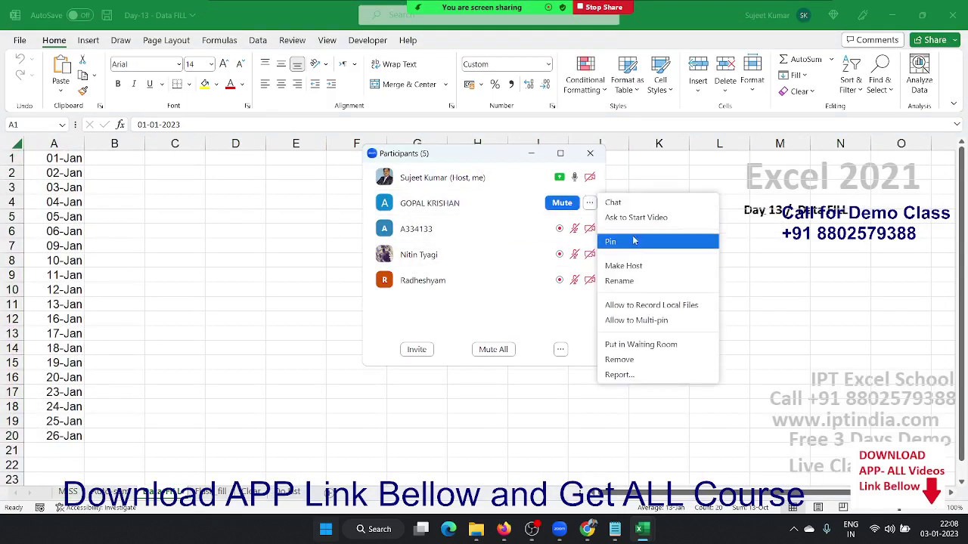
pyautogui.click(650, 305)
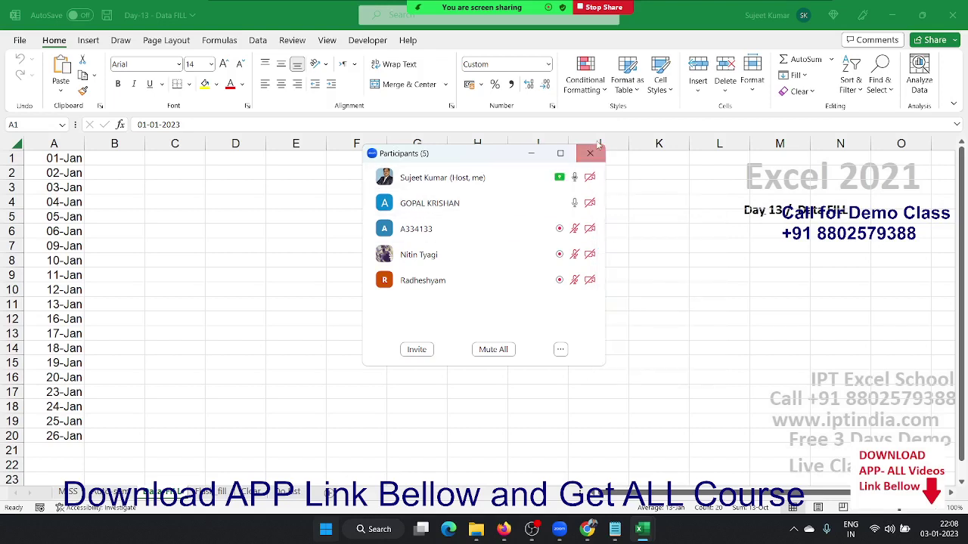
pyautogui.click(591, 153)
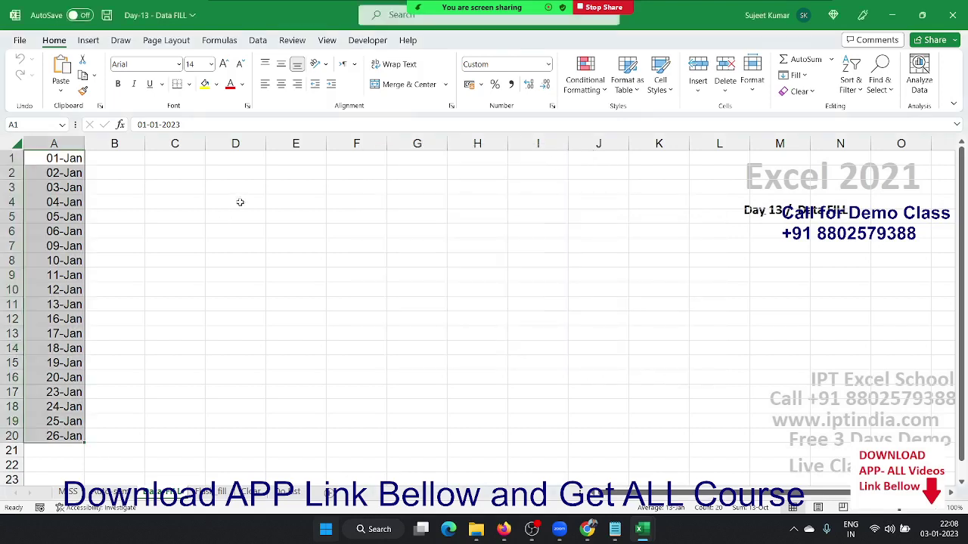
# - Type Puja in D2 and drag it down to D18 to auto-fill the custom name list
pyautogui.click(255, 173)
pyautogui.write('P')
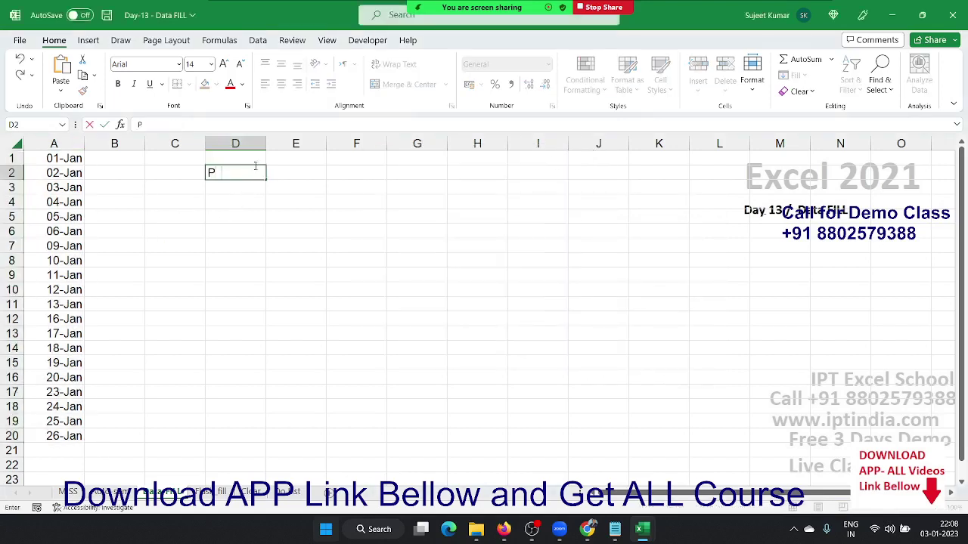
pyautogui.write('uja')
pyautogui.press('Return')
pyautogui.click(242, 180)
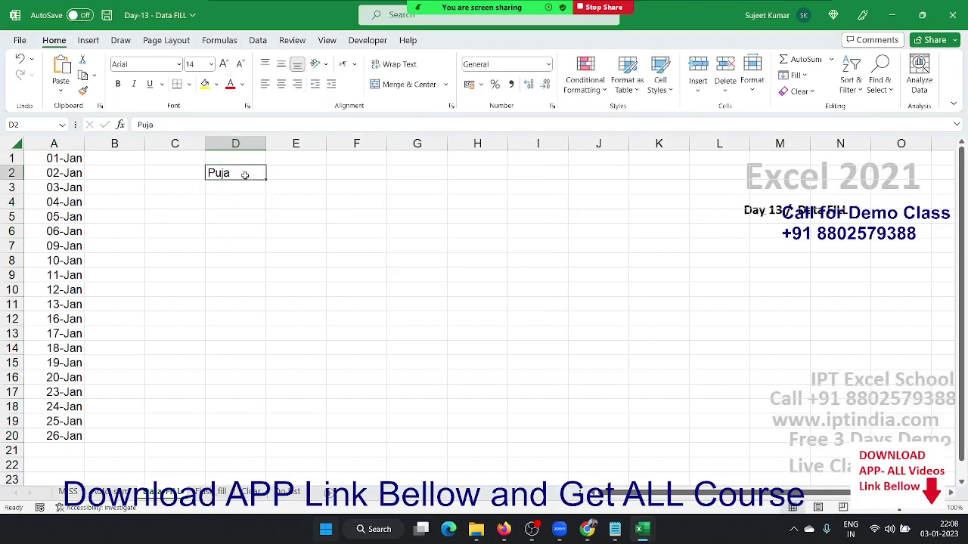
pyautogui.moveTo(266, 180); pyautogui.dragTo(244, 418)
pyautogui.click(380, 175)
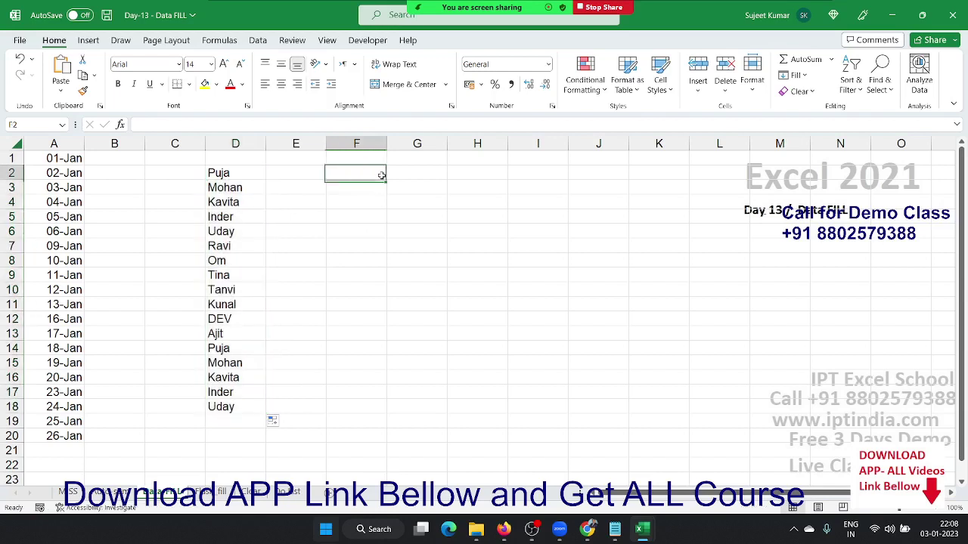
# - Enter Puja in F2, Mohan in G2, and =CONCATENATE(F2,G2) in H2 to get PujaMohan
pyautogui.write('Puj')
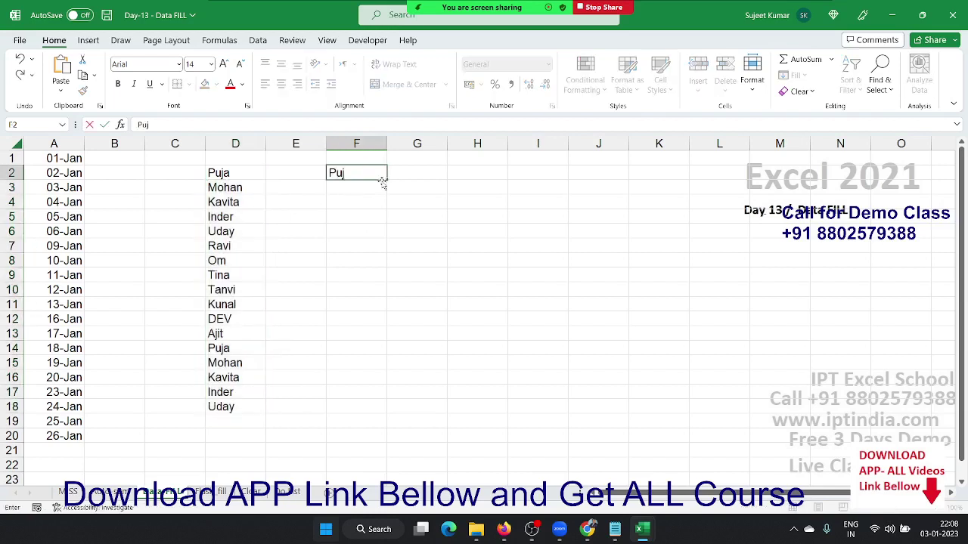
pyautogui.write('a')
pyautogui.press('Tab')
pyautogui.write('M')
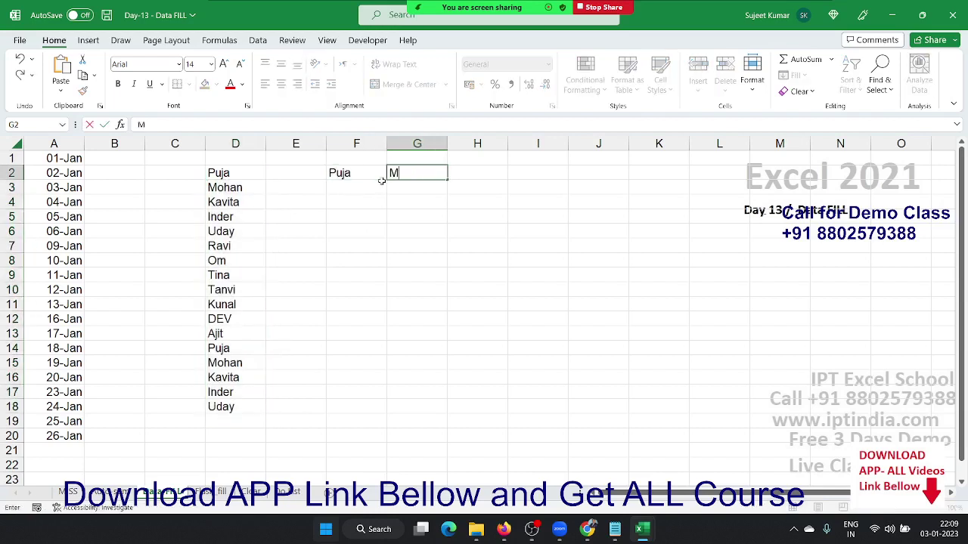
pyautogui.write('ohan')
pyautogui.press('Tab')
pyautogui.write('=con')
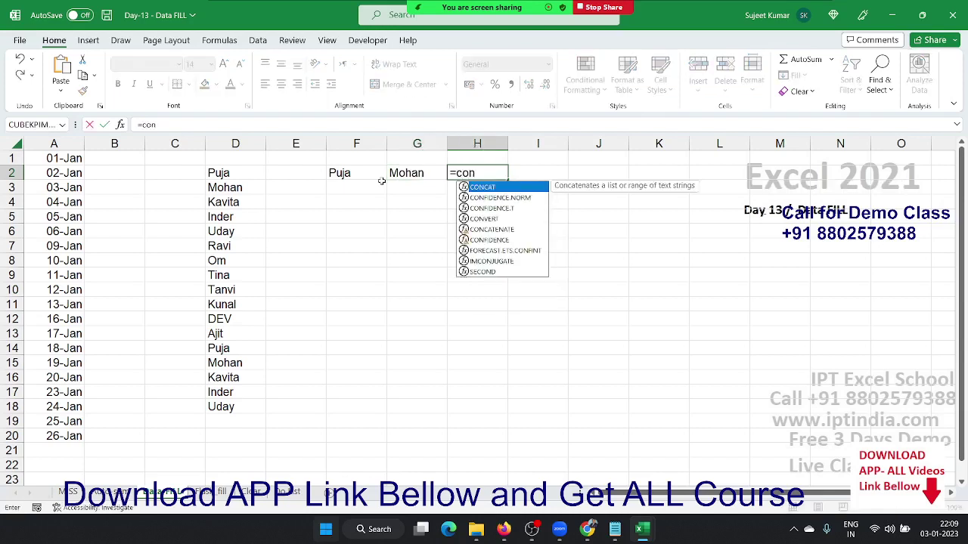
pyautogui.press('Down')
pyautogui.press('Down')
pyautogui.press('Down')
pyautogui.press('Down')
pyautogui.press('Tab')
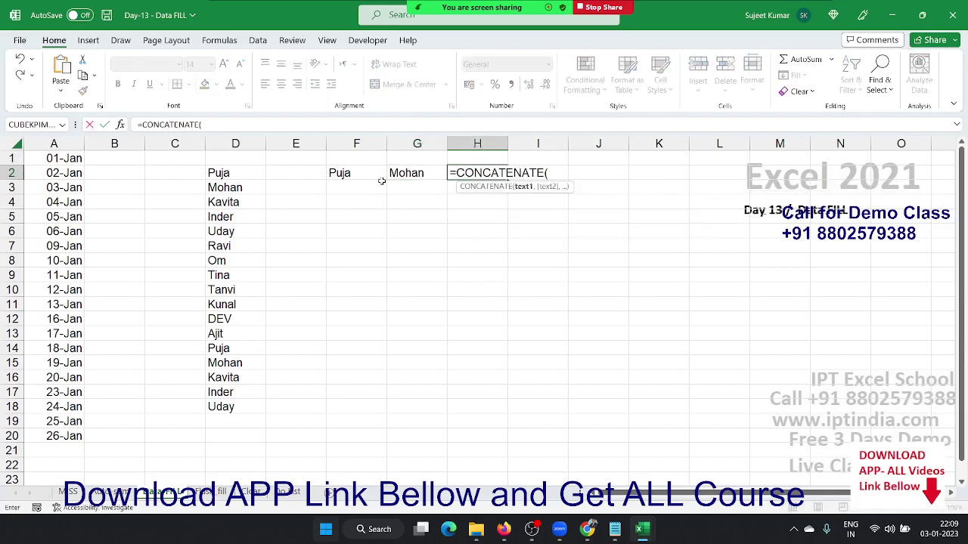
pyautogui.click(355, 183)
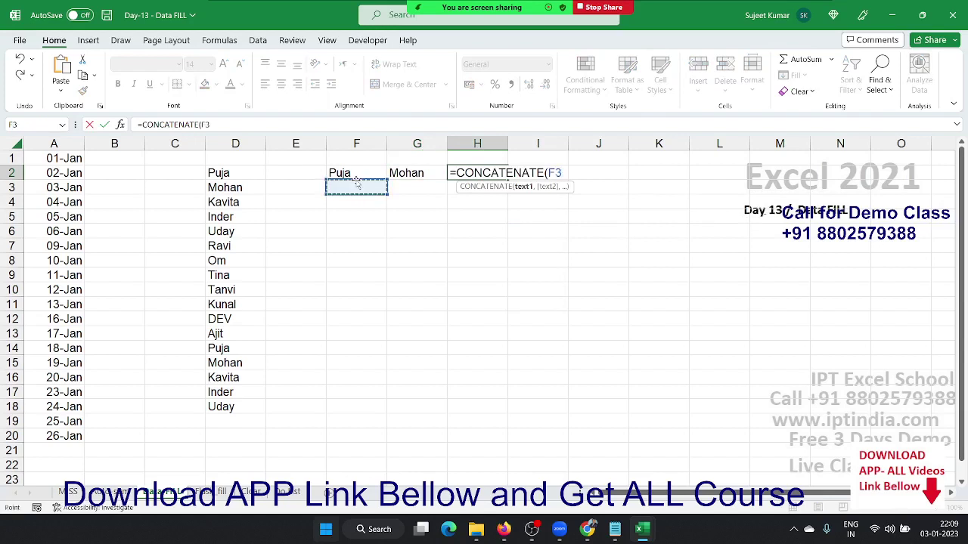
pyautogui.click(356, 174)
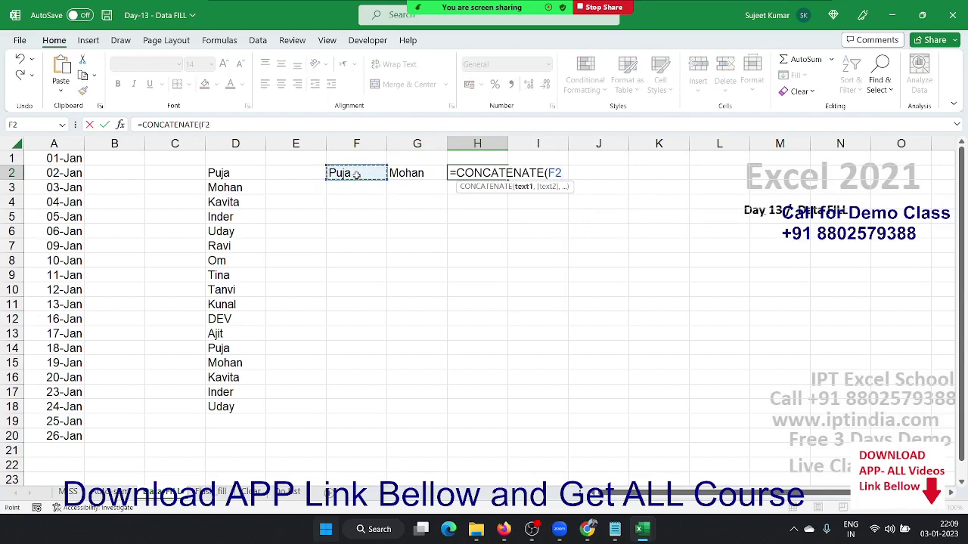
pyautogui.write(',')
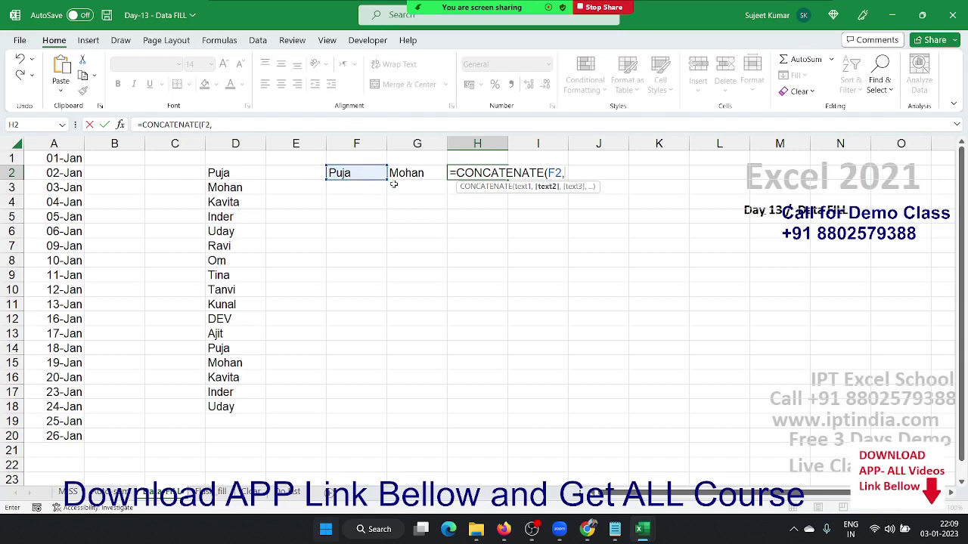
pyautogui.click(414, 173)
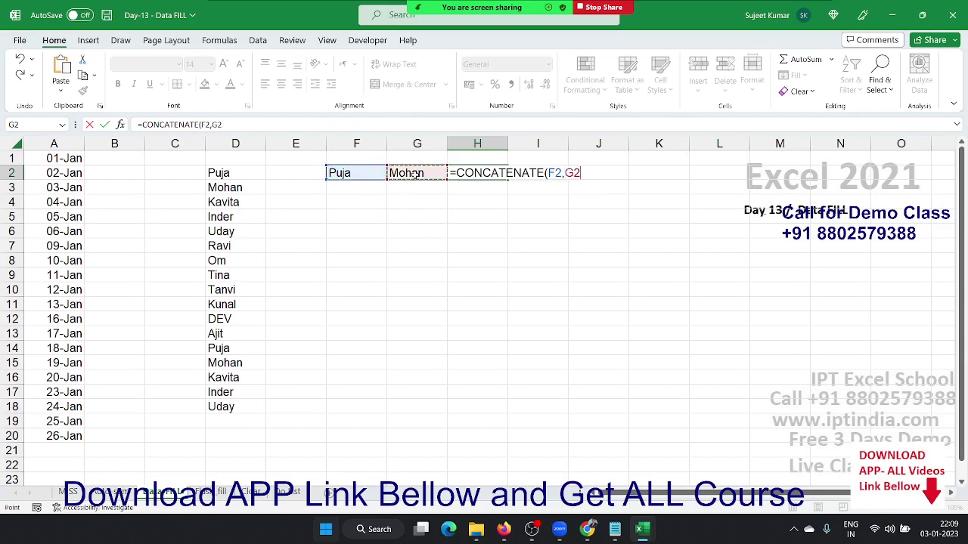
pyautogui.press('Return')
# - Check the CONCATENATE formula in H2, then clear cells F2:H2
pyautogui.press('Right')
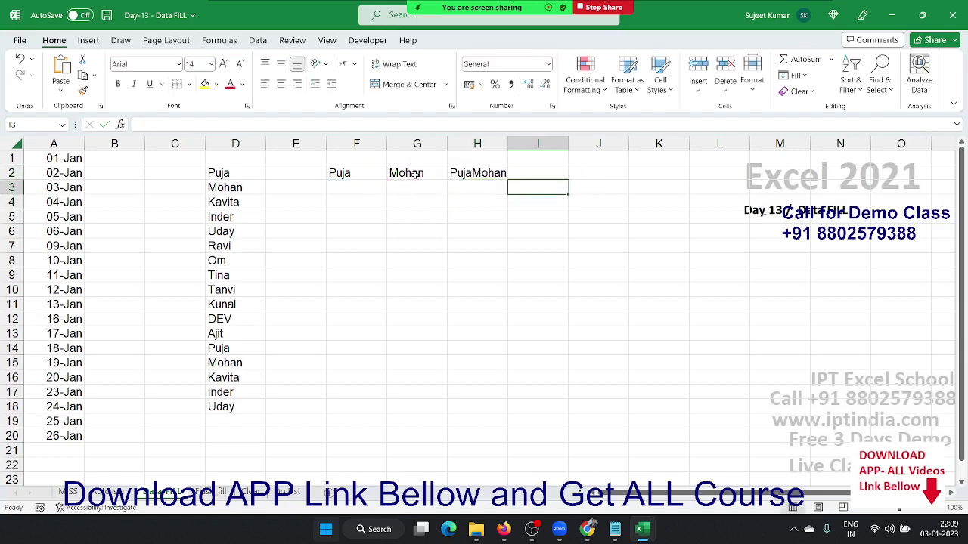
pyautogui.press('Left')
pyautogui.press('Up')
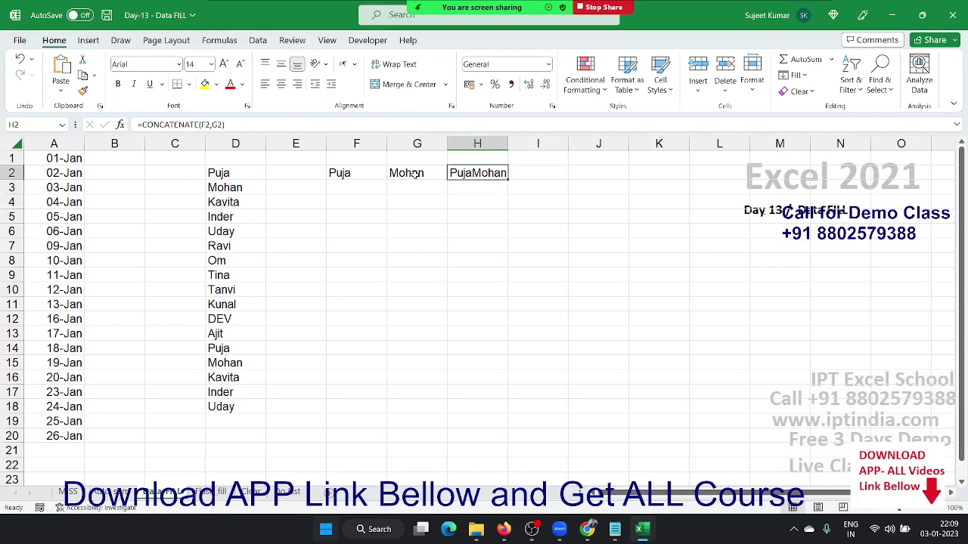
pyautogui.press('F2')
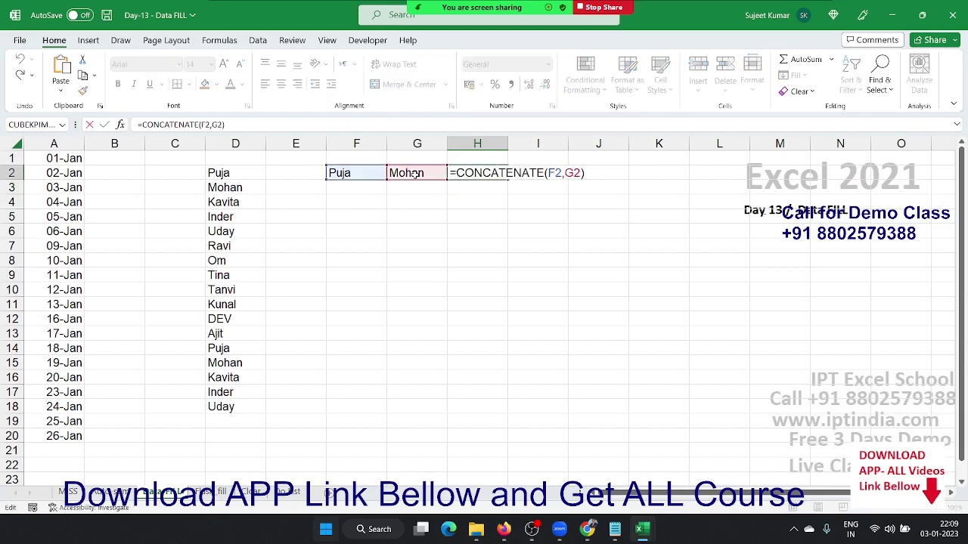
pyautogui.press('Escape')
pyautogui.hotkey('shift', 'Left')
pyautogui.hotkey('shift', 'Left')
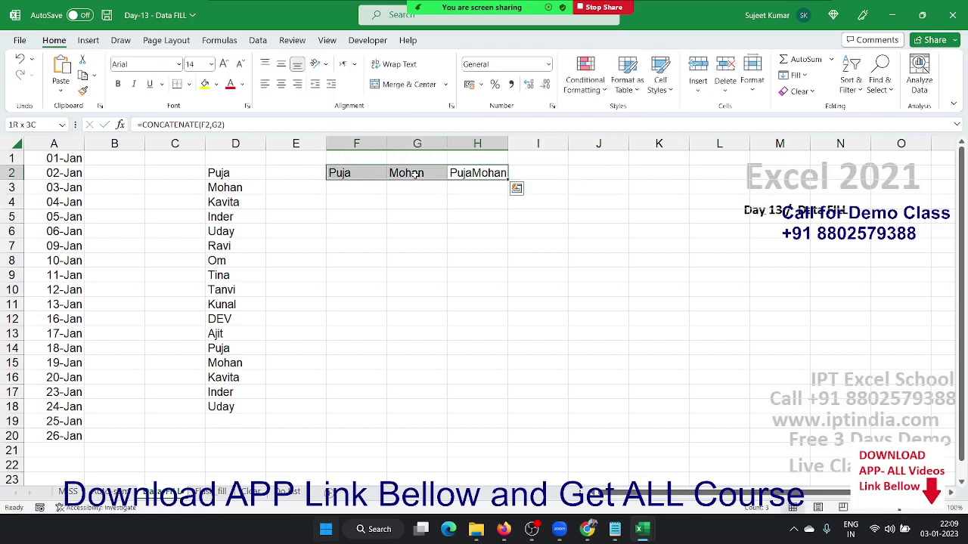
pyautogui.press('Delete')
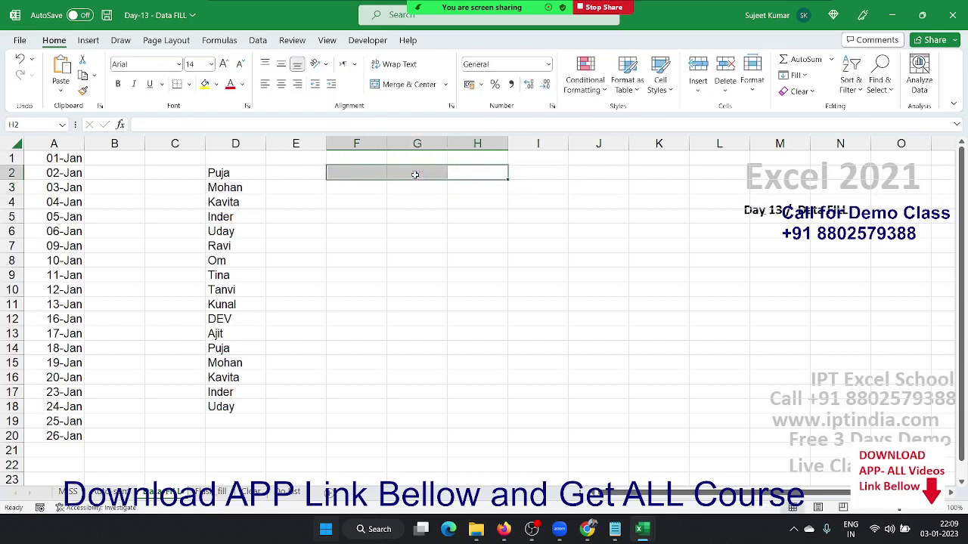
# - Widen column D and apply Fill > Justify to D2:D18, merging the names into D2 and D3
pyautogui.press('Left')
pyautogui.press('Left')
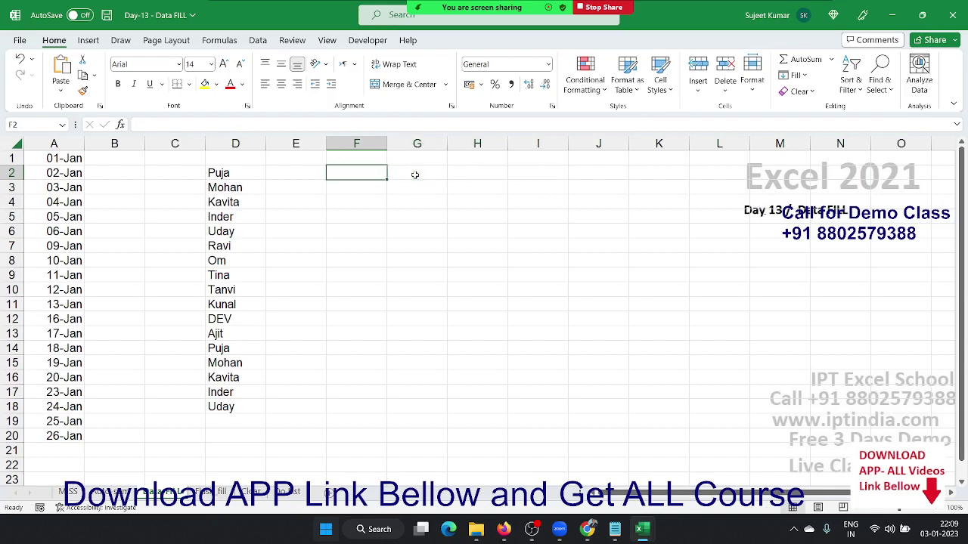
pyautogui.press('Left')
pyautogui.press('Left')
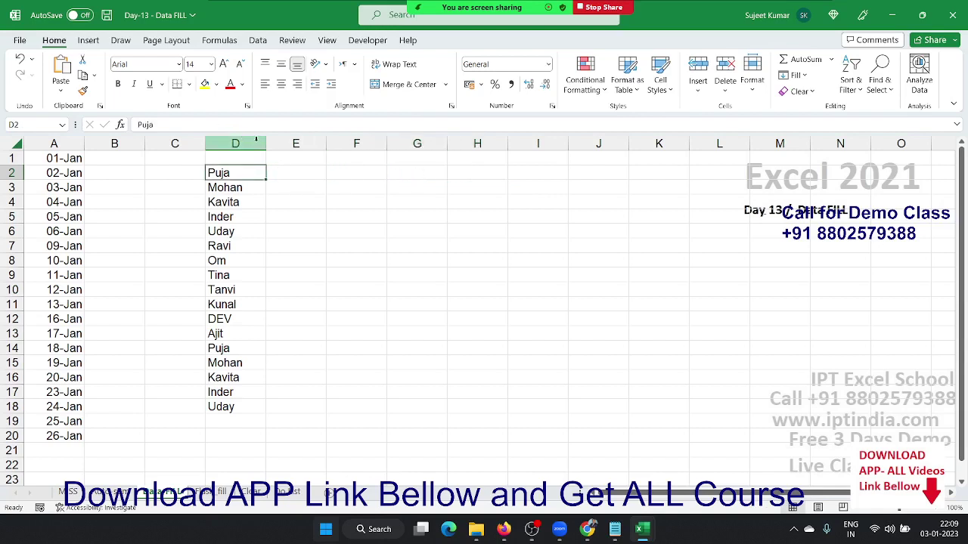
pyautogui.moveTo(270, 149); pyautogui.dragTo(646, 166)
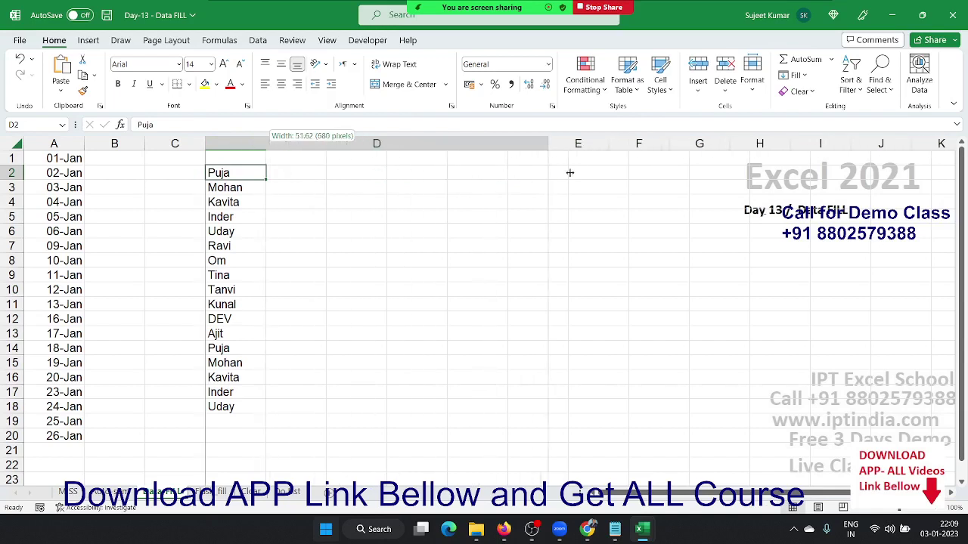
pyautogui.moveTo(647, 165); pyautogui.dragTo(665, 168)
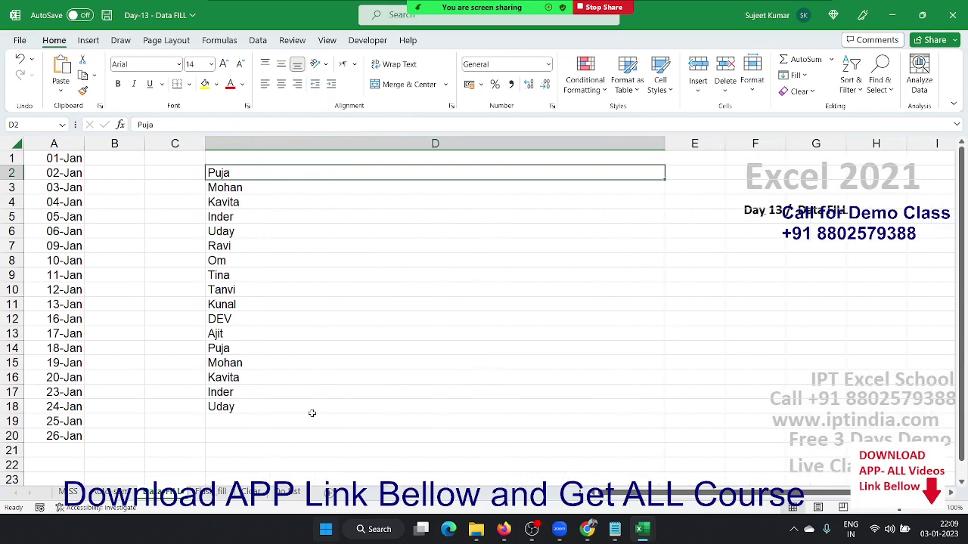
pyautogui.hotkey('ctrl', 'shift', 'Down')
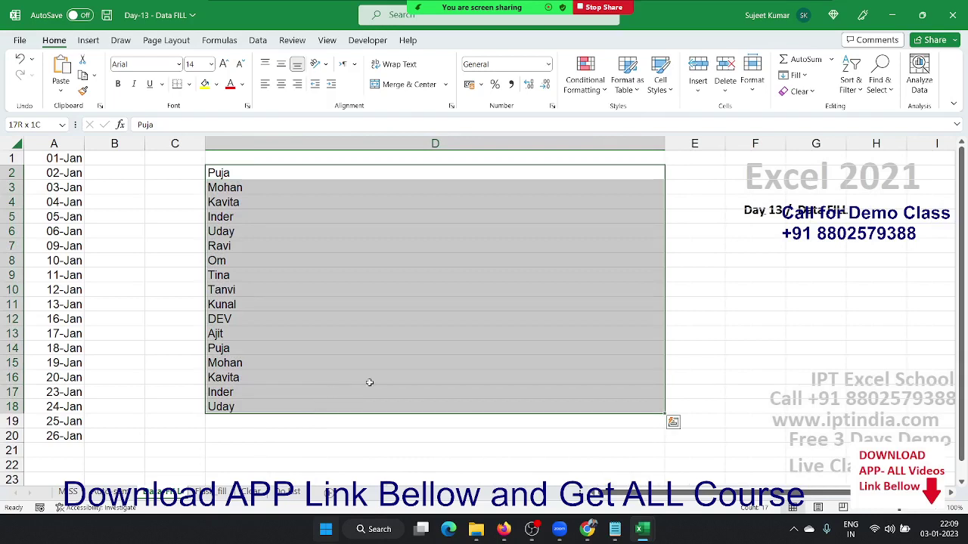
pyautogui.click(801, 79)
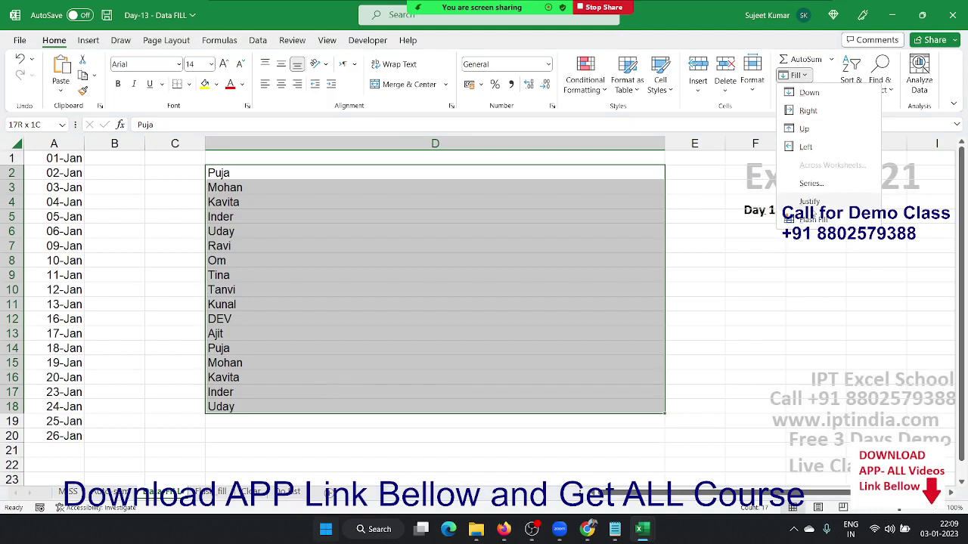
pyautogui.click(809, 201)
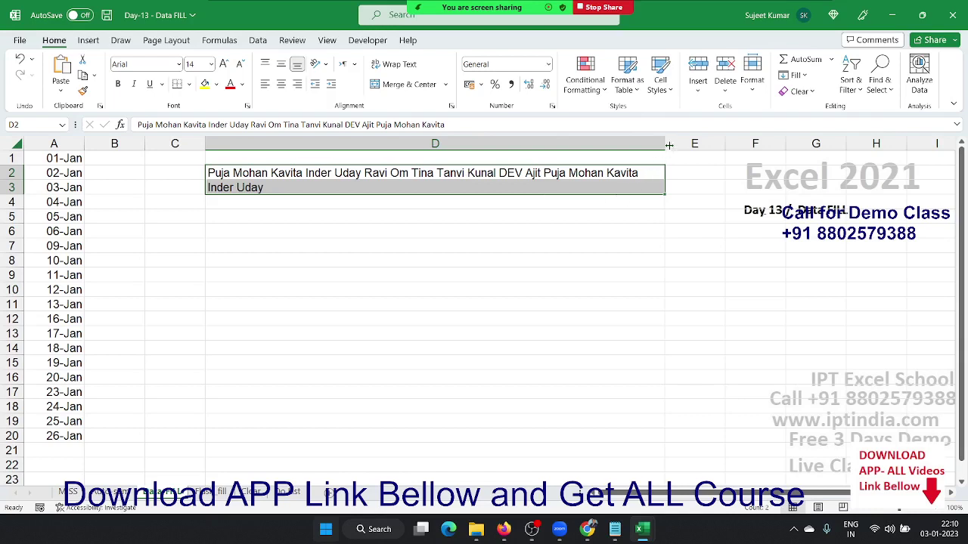
# - Widen column D further and justify the names onto a single line in D2
pyautogui.moveTo(665, 144); pyautogui.dragTo(754, 145)
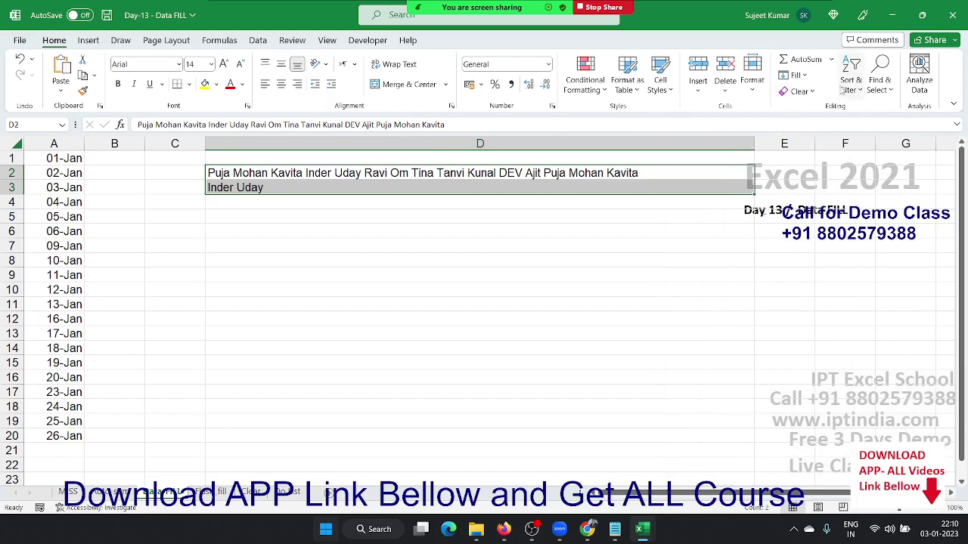
pyautogui.click(798, 75)
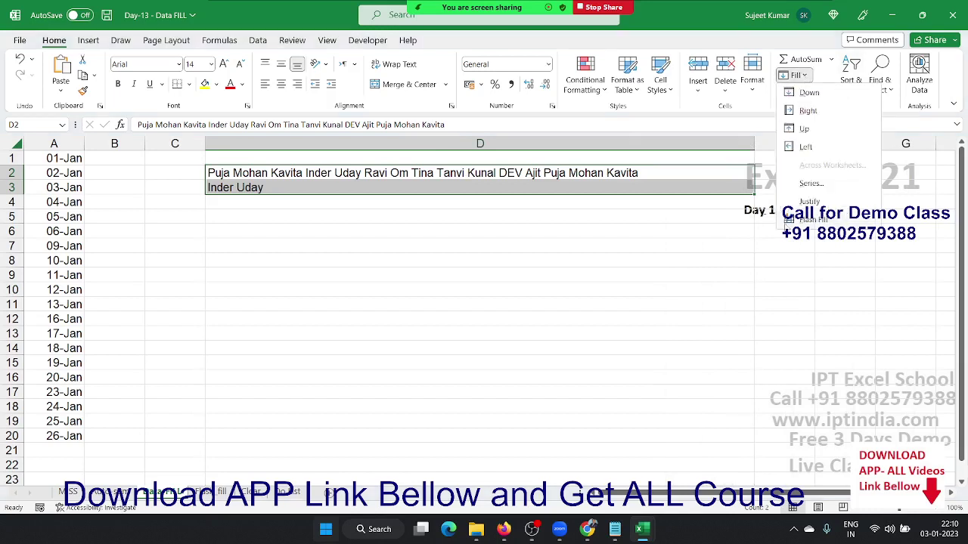
pyautogui.click(808, 202)
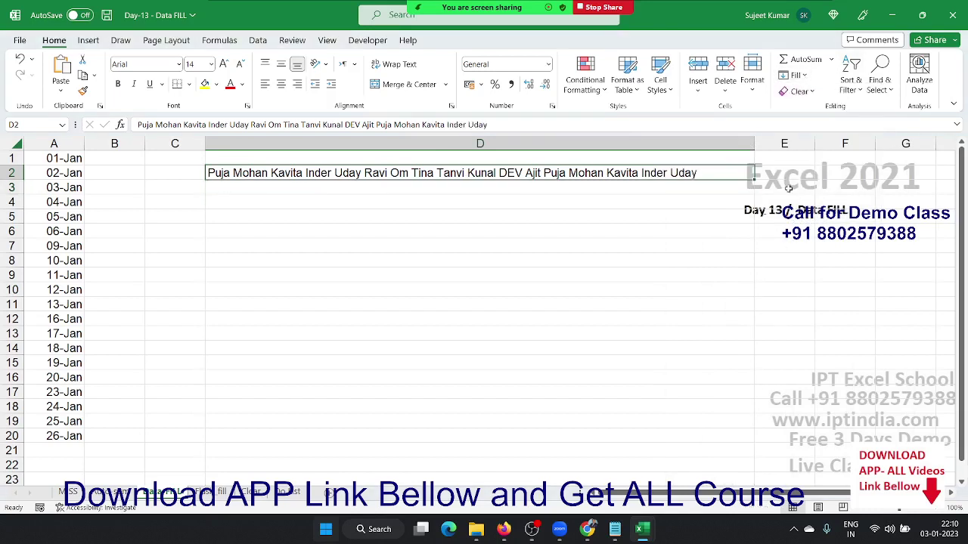
# - Narrow column D and justify D2:D3 to split the names back down the column
pyautogui.moveTo(755, 137); pyautogui.dragTo(234, 168)
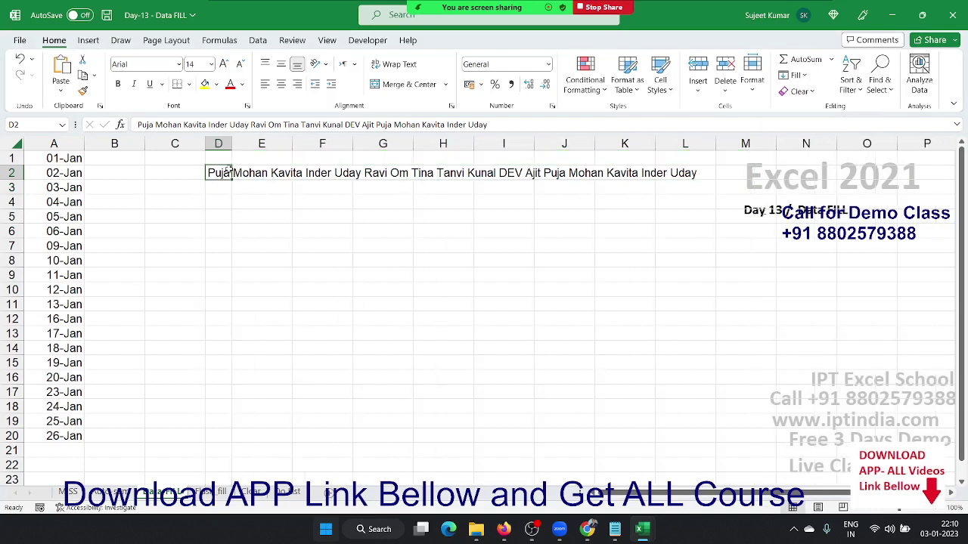
pyautogui.moveTo(214, 178); pyautogui.dragTo(215, 188)
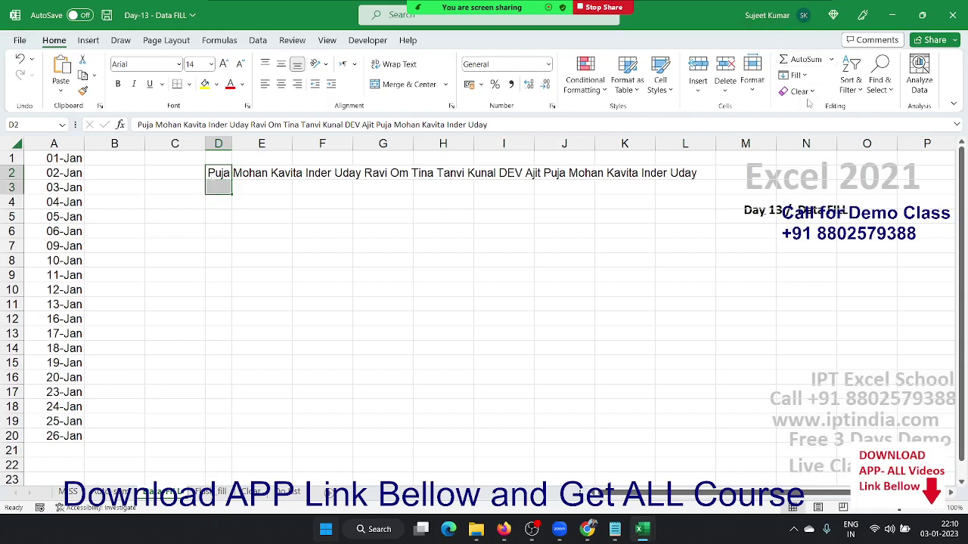
pyautogui.click(794, 75)
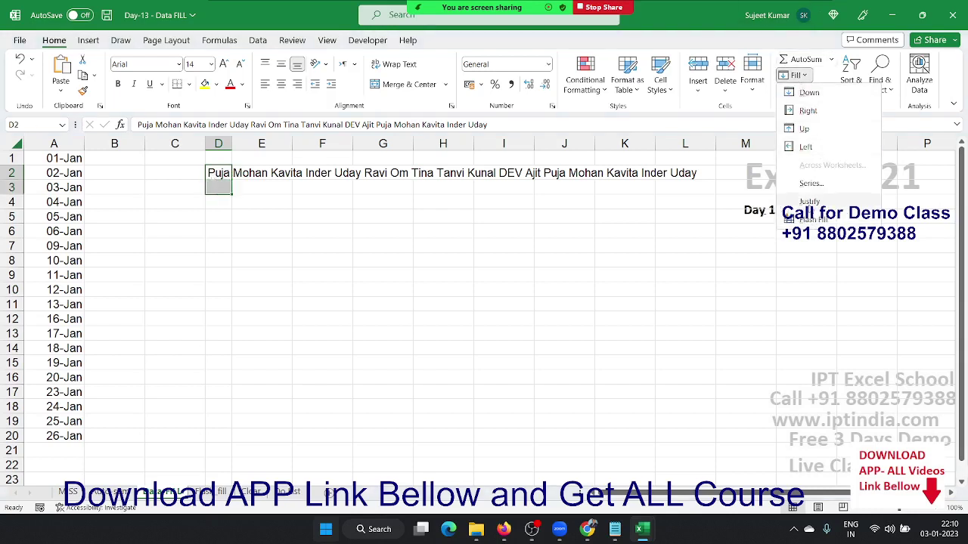
pyautogui.click(810, 206)
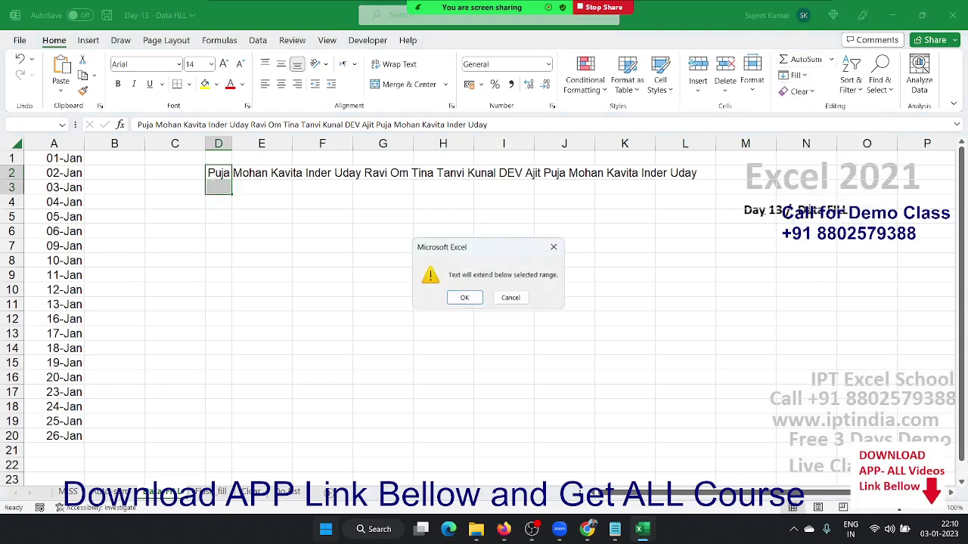
pyautogui.click(462, 296)
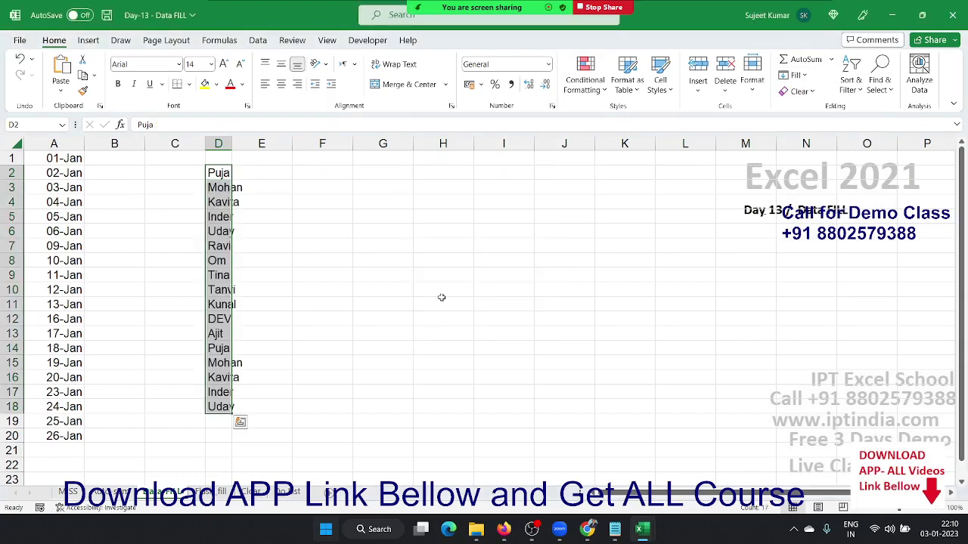
pyautogui.click(223, 492)
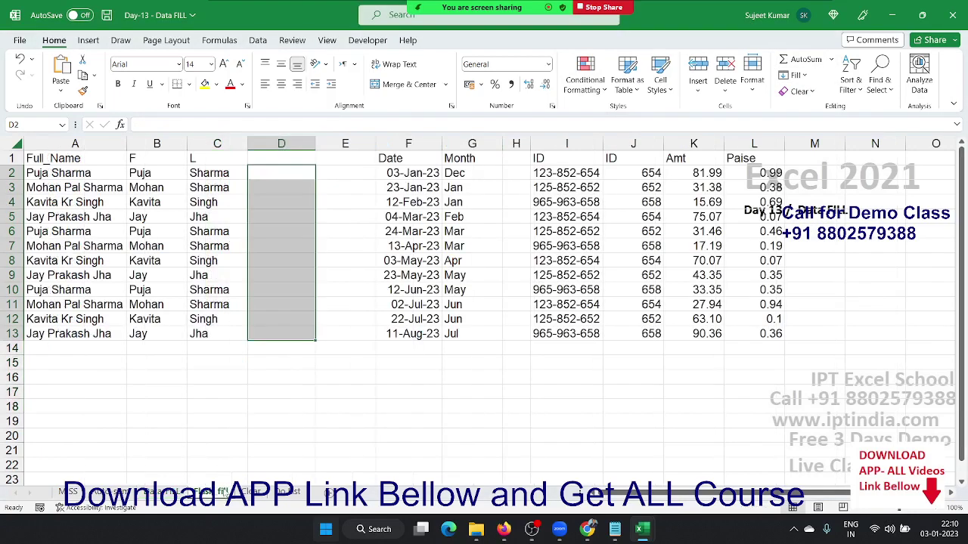
# - Clear the name, Month, ID and Paise values in B2:C13, G2:G13, J2:J13 and L2:L13
pyautogui.click(277, 373)
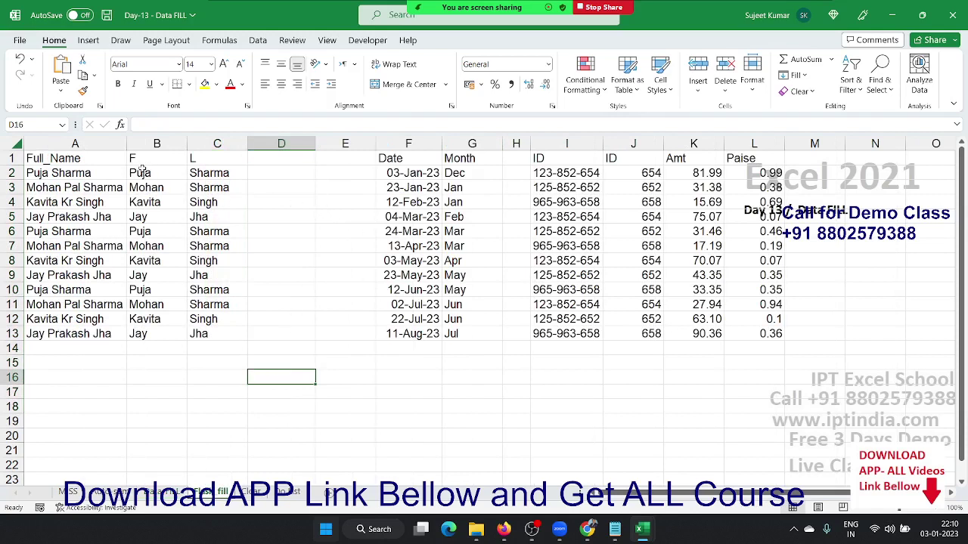
pyautogui.moveTo(144, 173); pyautogui.dragTo(234, 334)
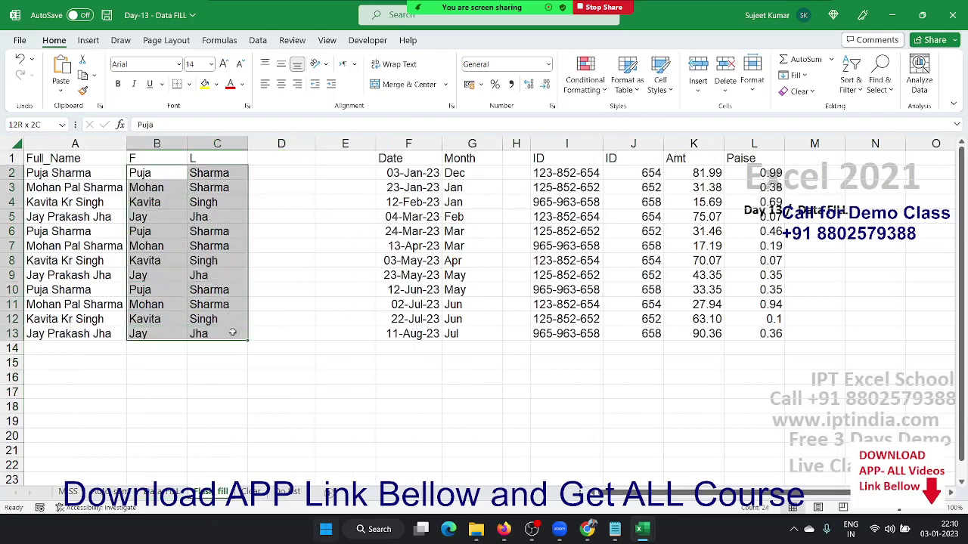
pyautogui.press('Delete')
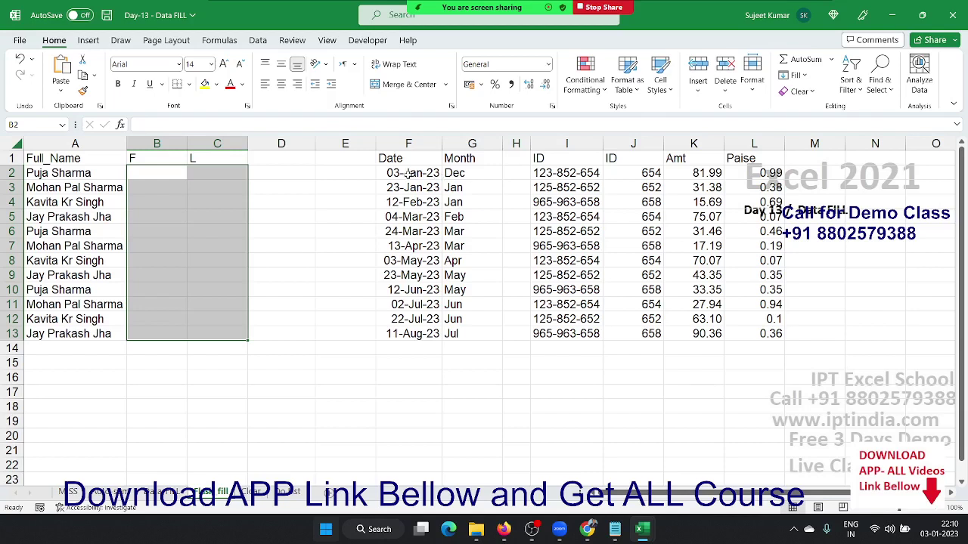
pyautogui.click(408, 175)
pyautogui.moveTo(449, 173)
pyautogui.mouseDown()
pyautogui.moveTo(496, 217)
pyautogui.moveTo(488, 336)
pyautogui.mouseUp()
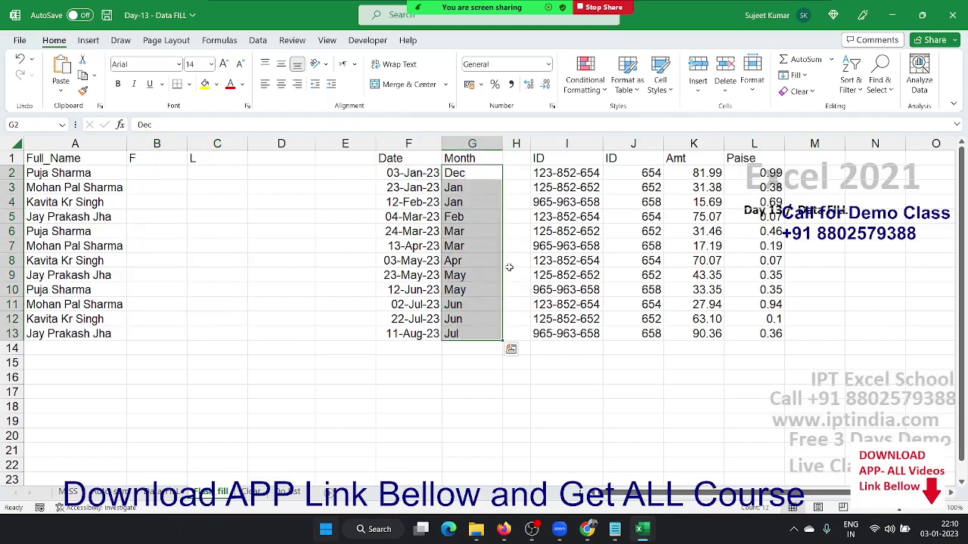
pyautogui.press('Delete')
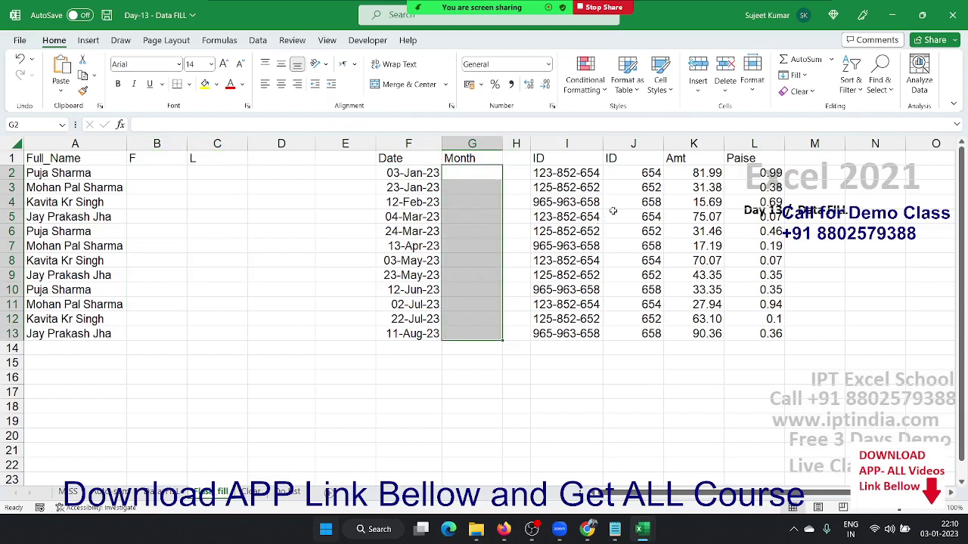
pyautogui.moveTo(640, 182); pyautogui.dragTo(638, 332)
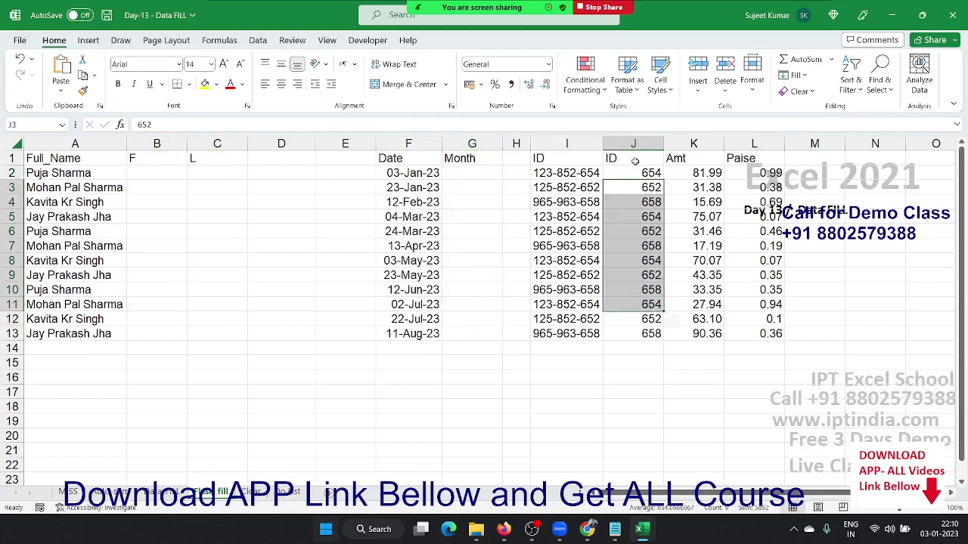
pyautogui.moveTo(637, 171); pyautogui.dragTo(639, 336)
pyautogui.press('Delete')
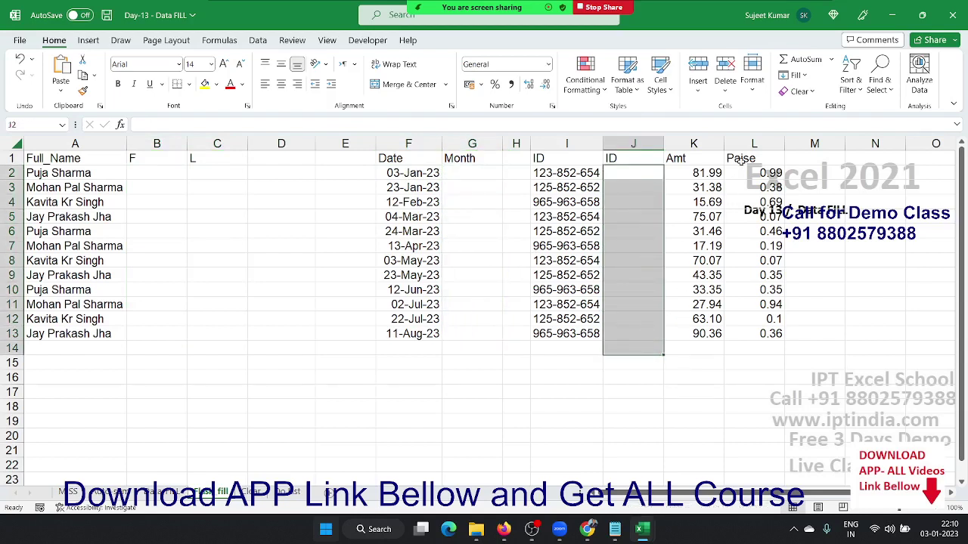
pyautogui.moveTo(744, 172); pyautogui.dragTo(751, 333)
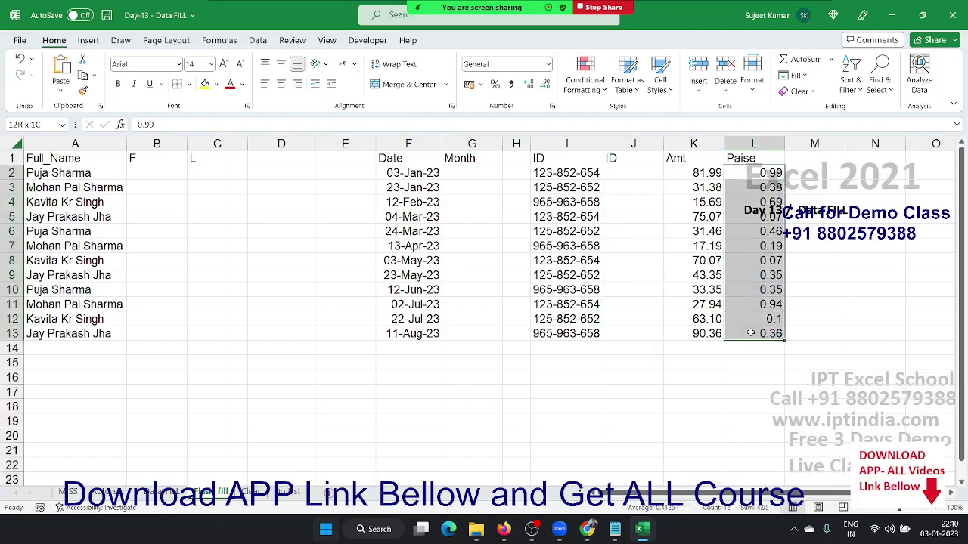
pyautogui.press('Delete')
# - On the names sheet, enter a full name in G2, undoing Wrap Text to keep it on one line
pyautogui.click(174, 492)
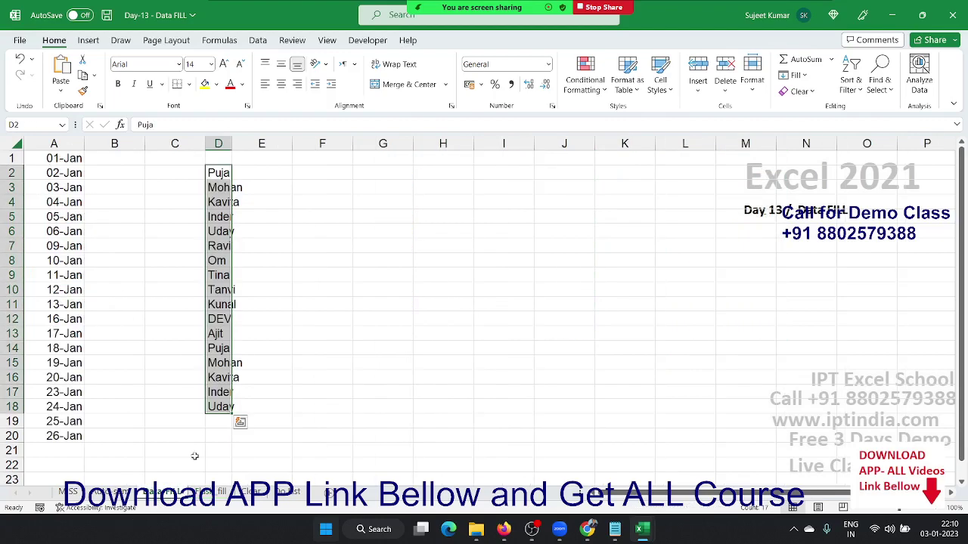
pyautogui.click(380, 170)
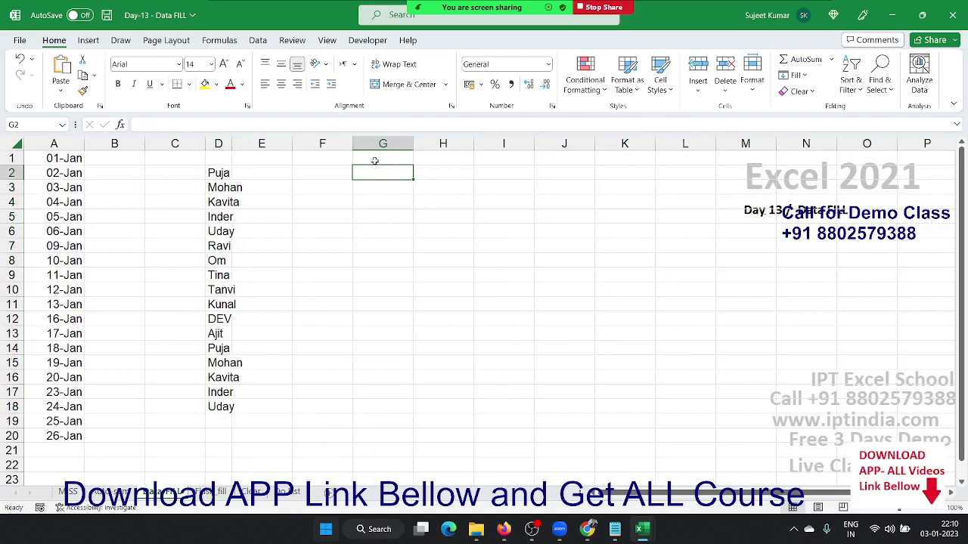
pyautogui.write('Sujeet ')
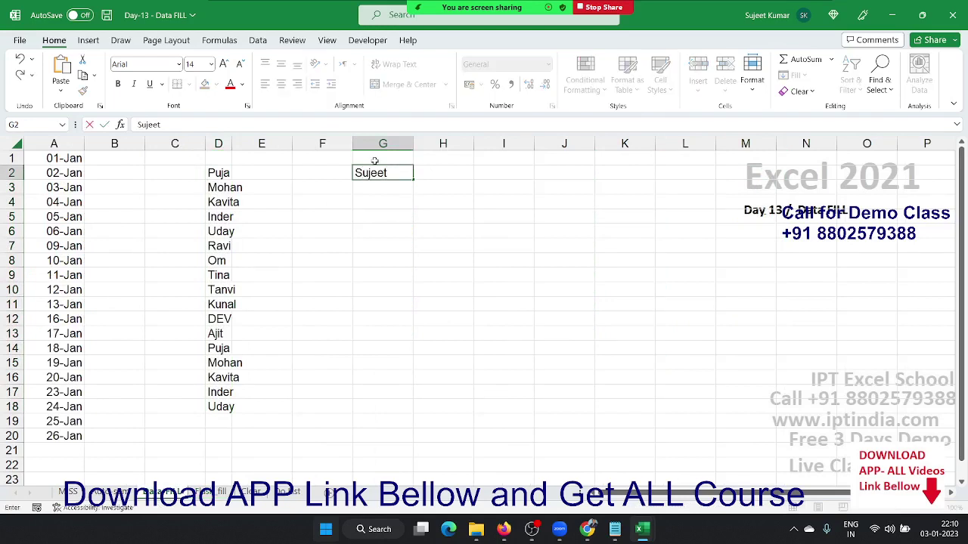
pyautogui.write('Kumar')
pyautogui.press('Return')
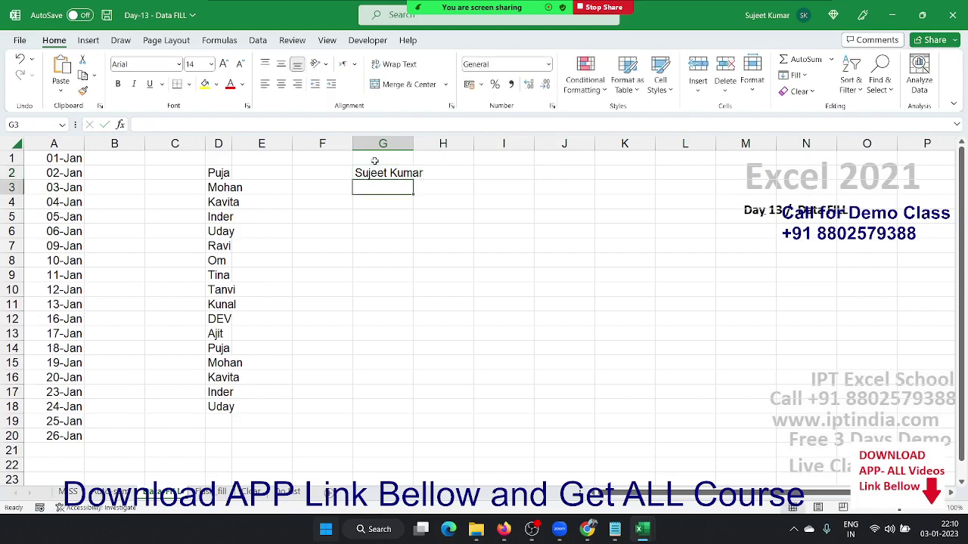
pyautogui.click(380, 172)
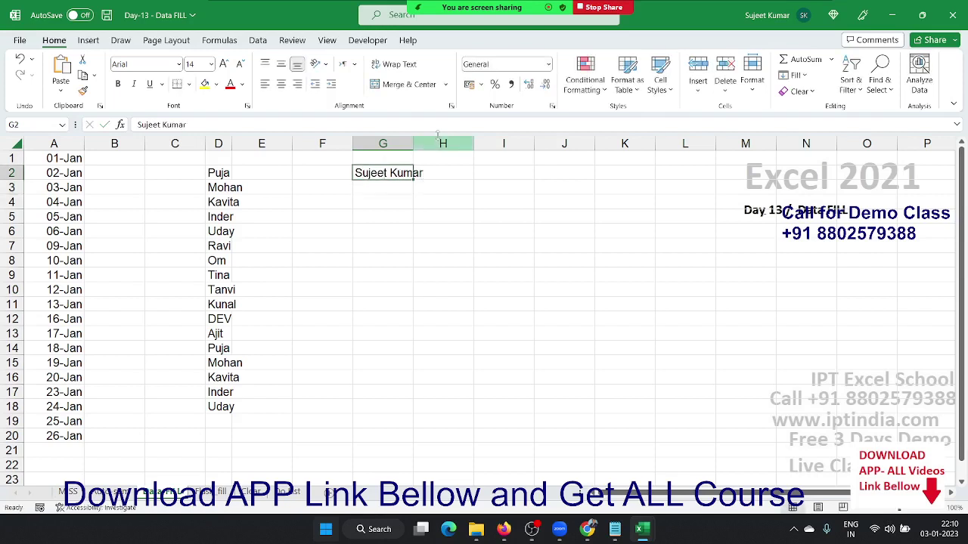
pyautogui.click(404, 64)
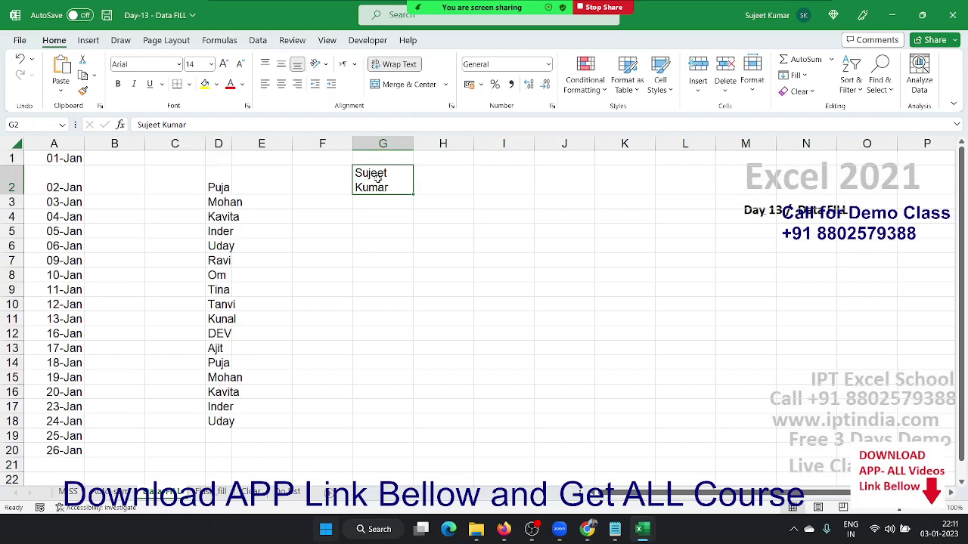
pyautogui.hotkey('ctrl', 'z')
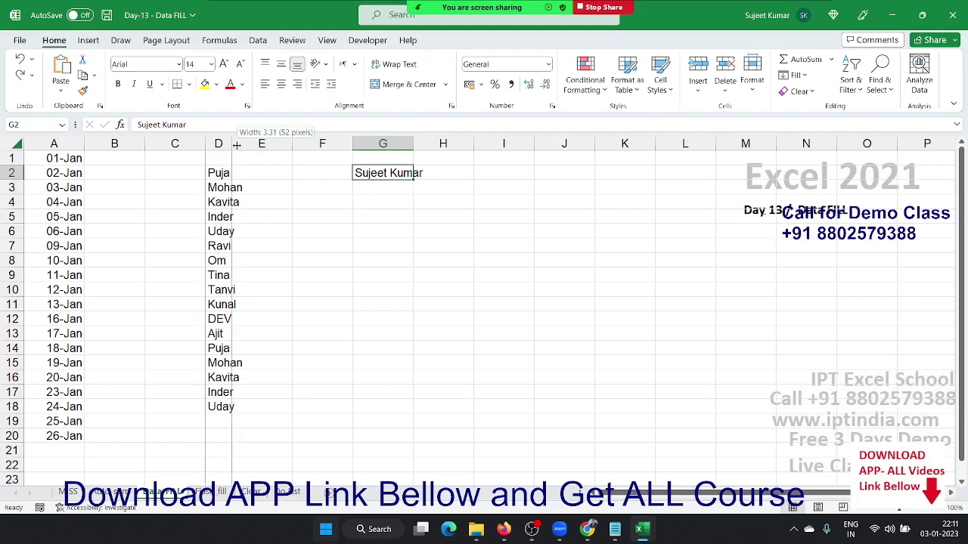
# - Widen column D slightly and step down through the names from D2
pyautogui.moveTo(232, 146); pyautogui.dragTo(246, 146)
pyautogui.click(233, 171)
pyautogui.press('Down')
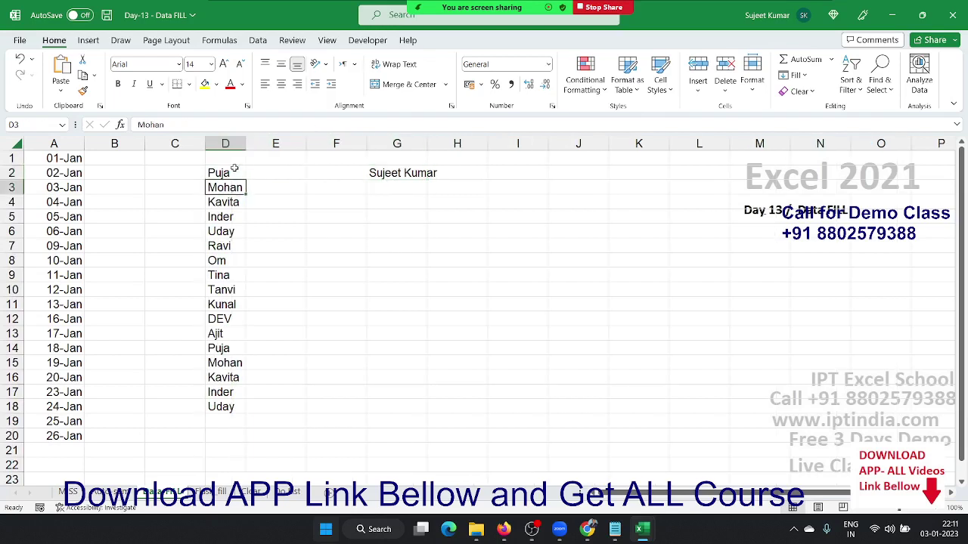
pyautogui.press('Down')
pyautogui.press('Down')
pyautogui.press('Down')
pyautogui.press('Down')
pyautogui.press('Down')
pyautogui.press('Down')
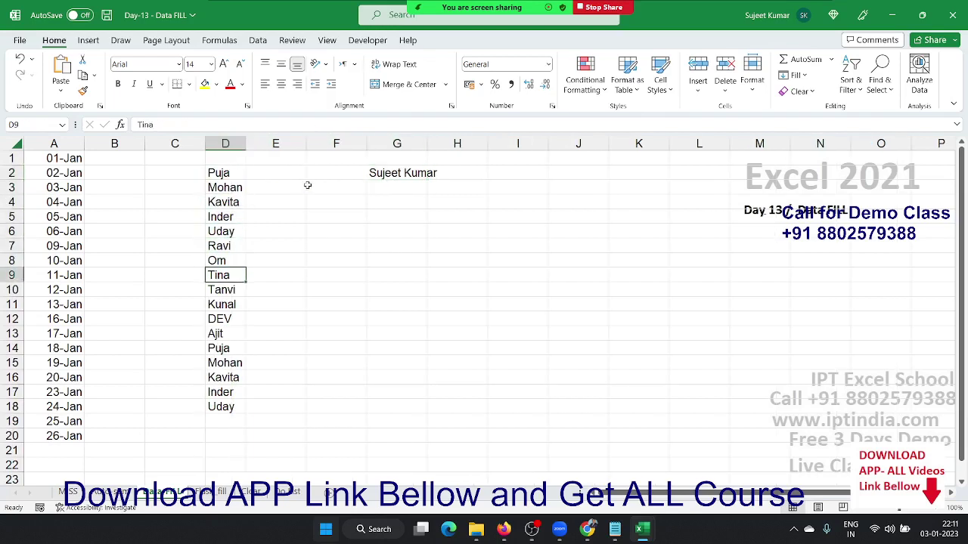
# - Widen column D, justify D2:D18 into one line in D2, then narrow the column again
pyautogui.moveTo(246, 148); pyautogui.dragTo(799, 180)
pyautogui.moveTo(684, 178); pyautogui.dragTo(675, 407)
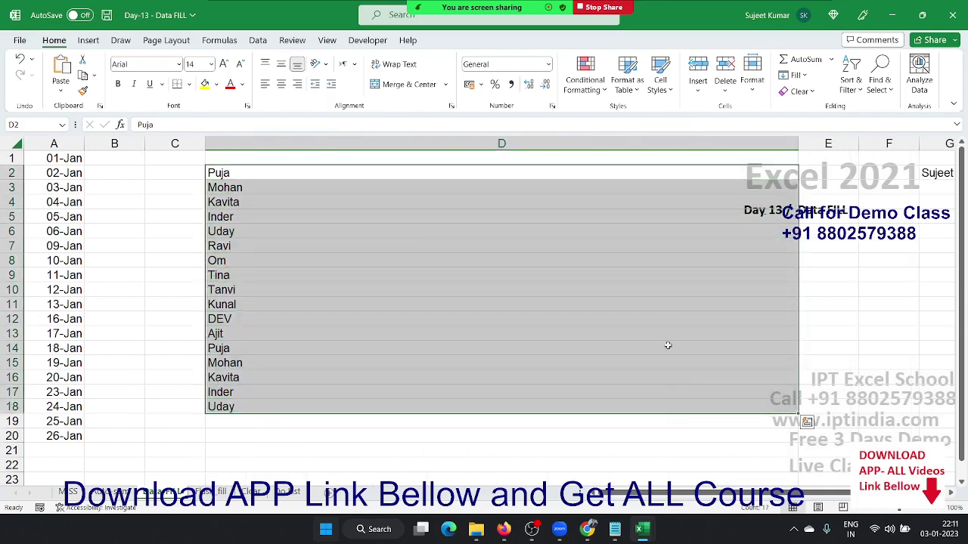
pyautogui.click(799, 76)
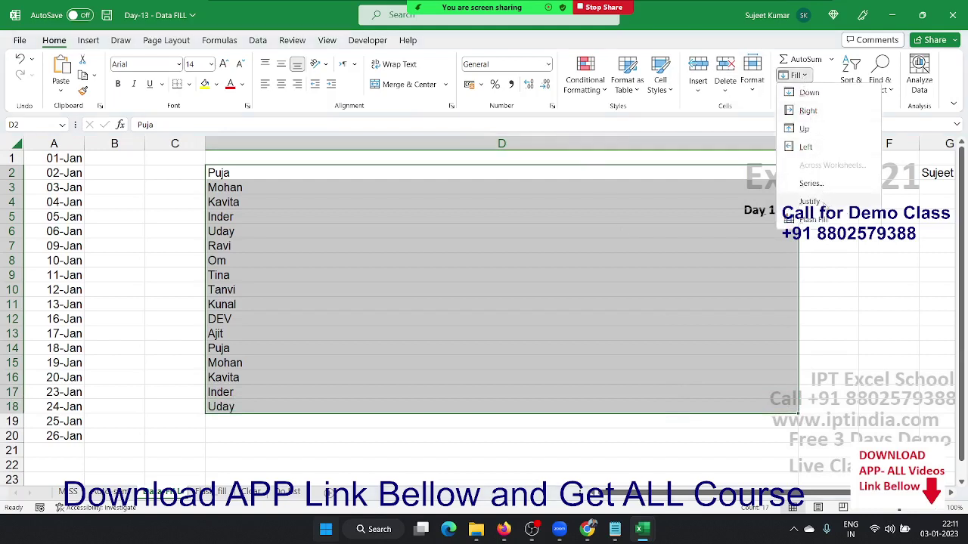
pyautogui.click(823, 202)
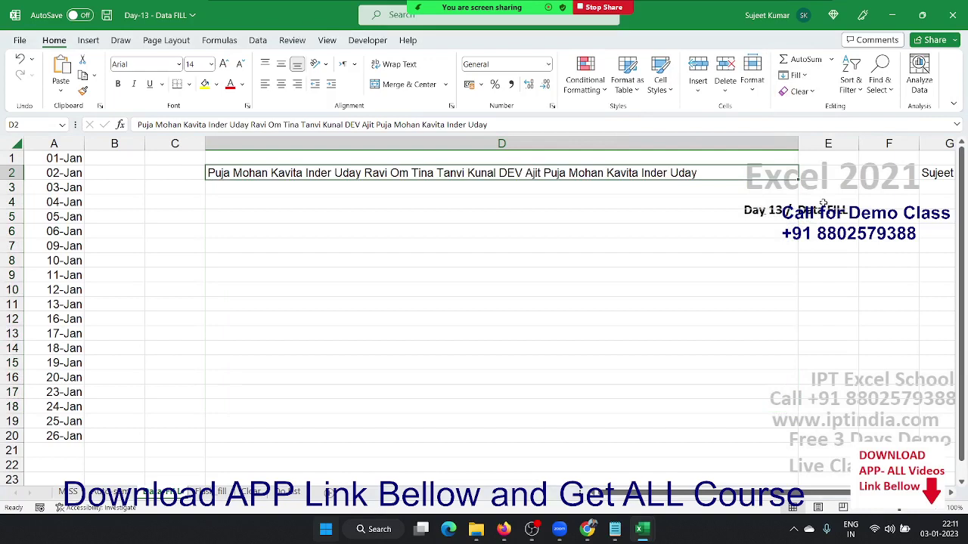
pyautogui.moveTo(798, 144)
pyautogui.mouseDown()
pyautogui.moveTo(233, 168)
pyautogui.moveTo(216, 192)
pyautogui.mouseUp()
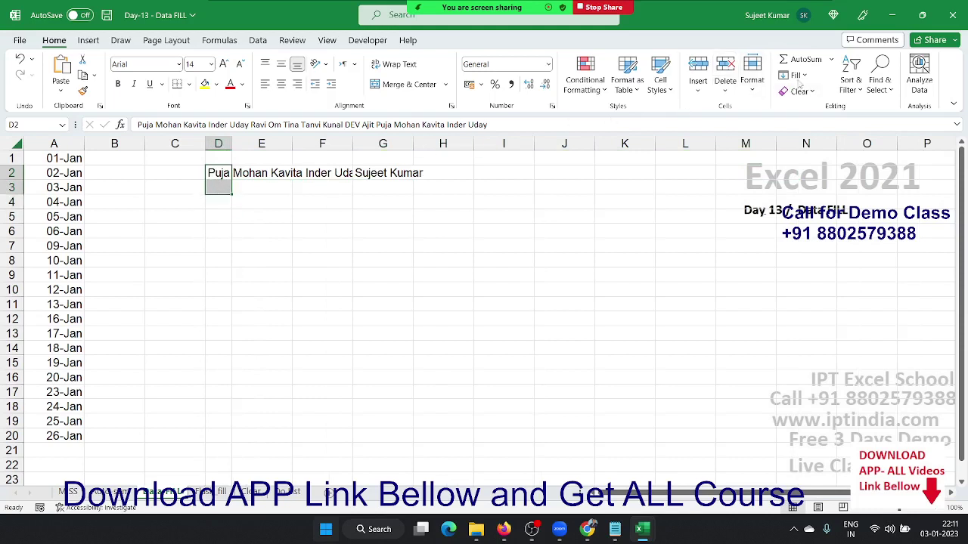
# - Justify D2 to split the names back into D2:D18, accepting the overflow warning, then open the Flash fill sheet
pyautogui.click(800, 75)
pyautogui.click(820, 202)
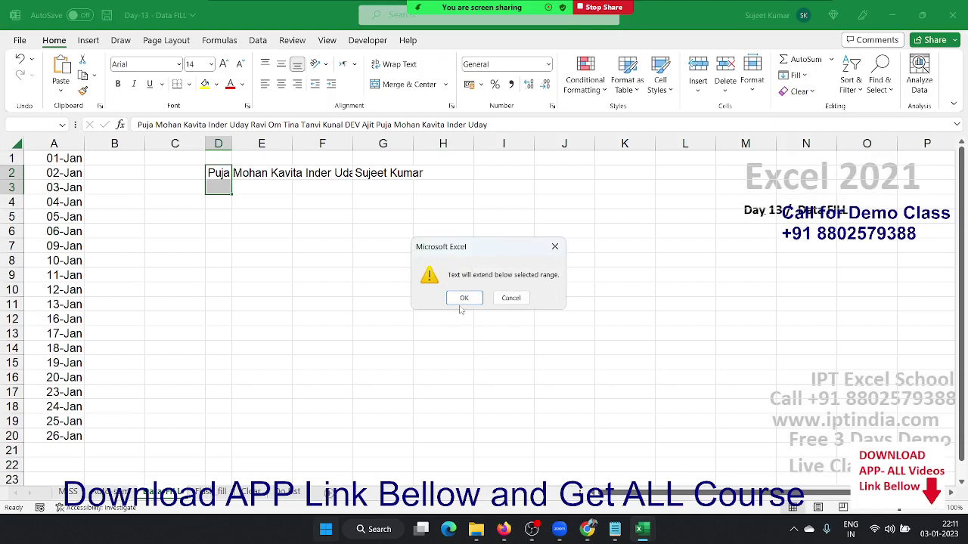
pyautogui.click(459, 299)
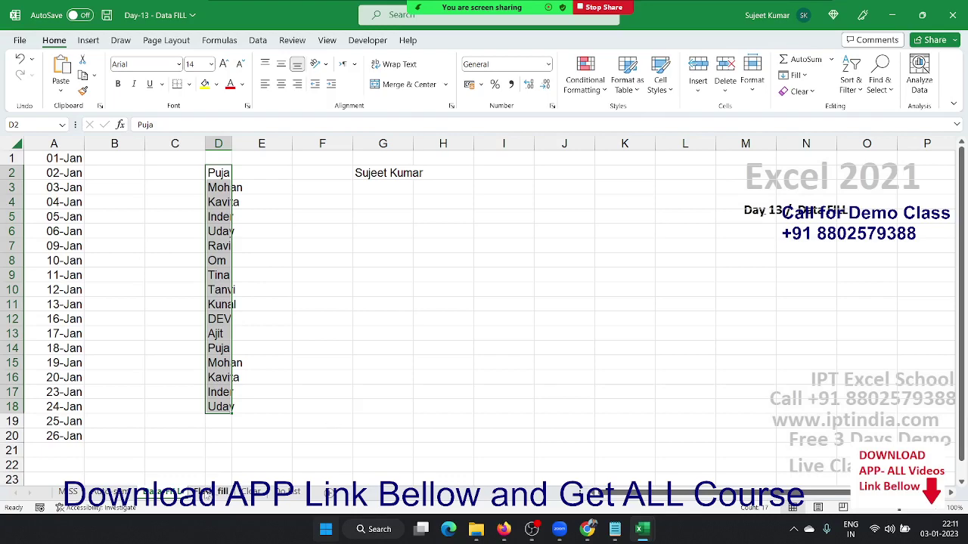
pyautogui.click(206, 492)
pyautogui.click(281, 347)
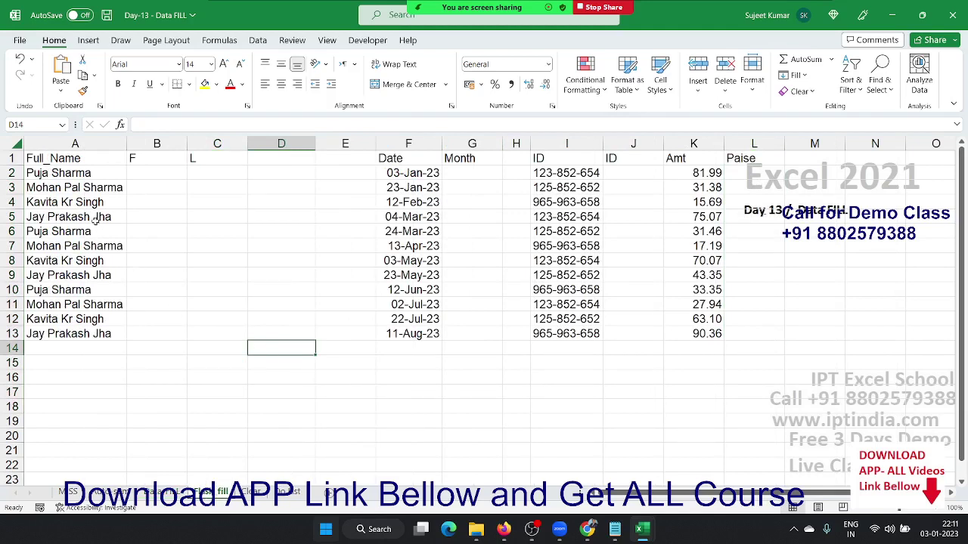
# - Look over the full names in column A and type the example first name Puja in B2
pyautogui.click(44, 173)
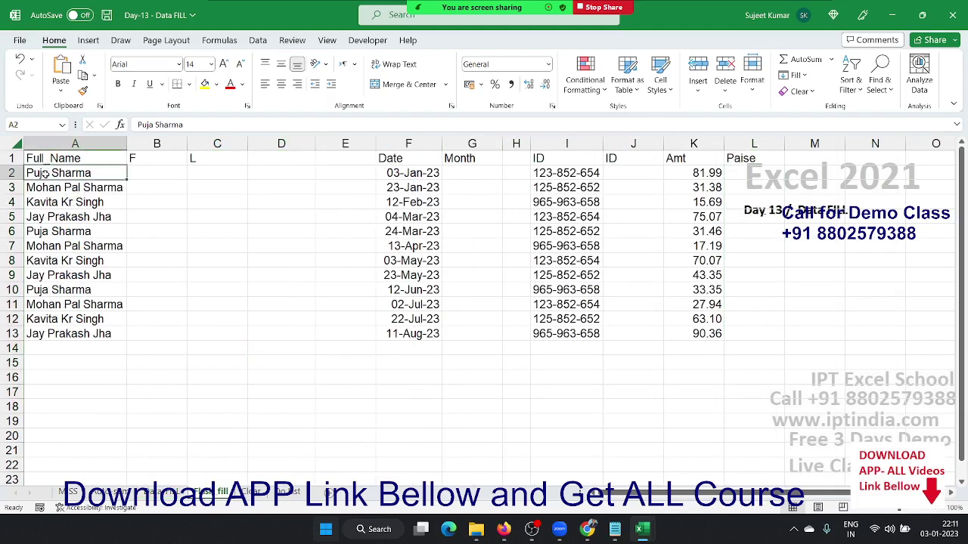
pyautogui.click(48, 189)
pyautogui.click(50, 203)
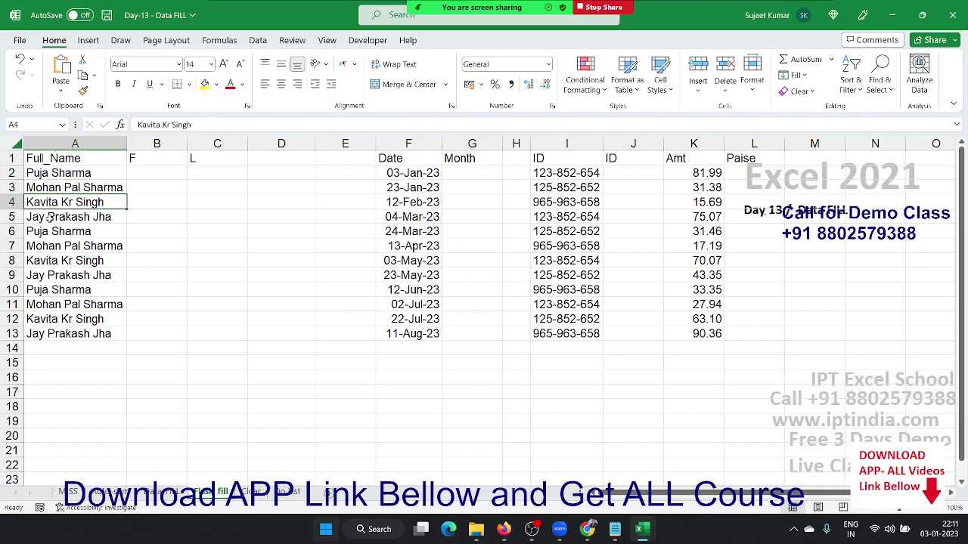
pyautogui.click(50, 217)
pyautogui.click(53, 233)
pyautogui.click(57, 276)
pyautogui.click(56, 290)
pyautogui.click(54, 319)
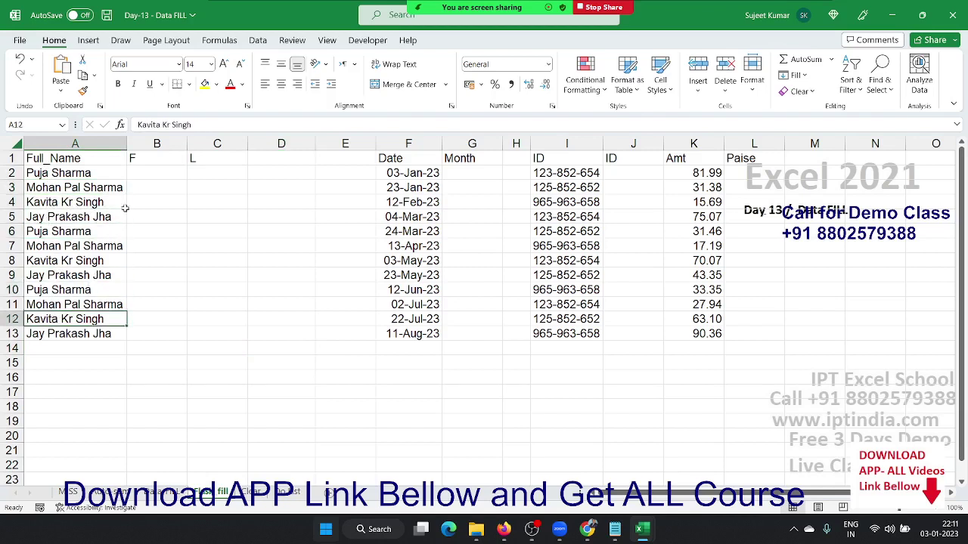
pyautogui.click(136, 174)
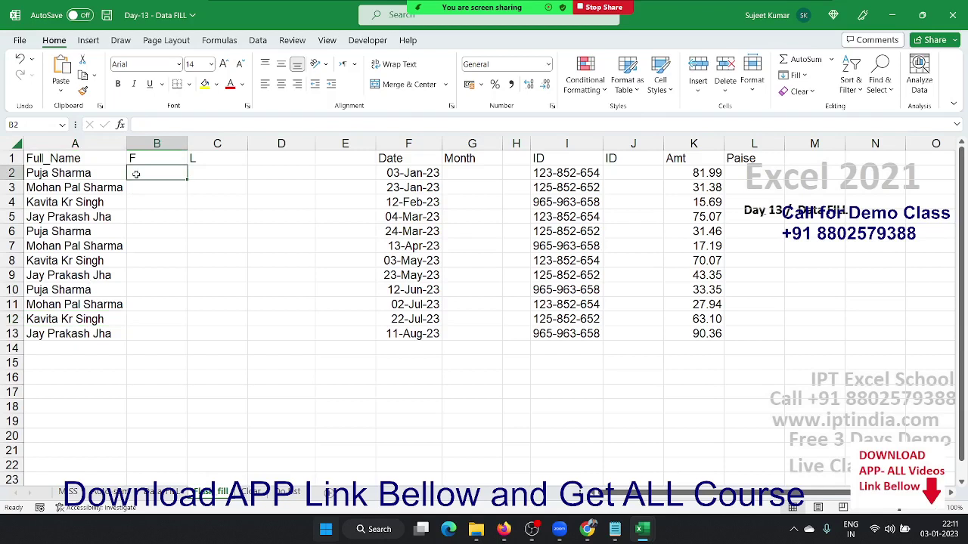
pyautogui.write('Puja')
pyautogui.press('Return')
pyautogui.click(136, 174)
# - Flash Fill the first names down B2:B13
pyautogui.click(805, 75)
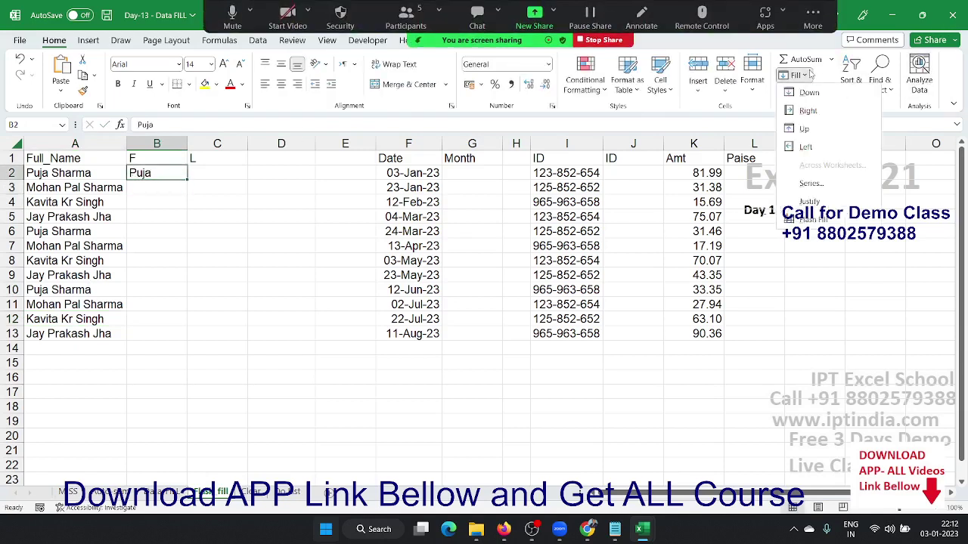
pyautogui.click(812, 220)
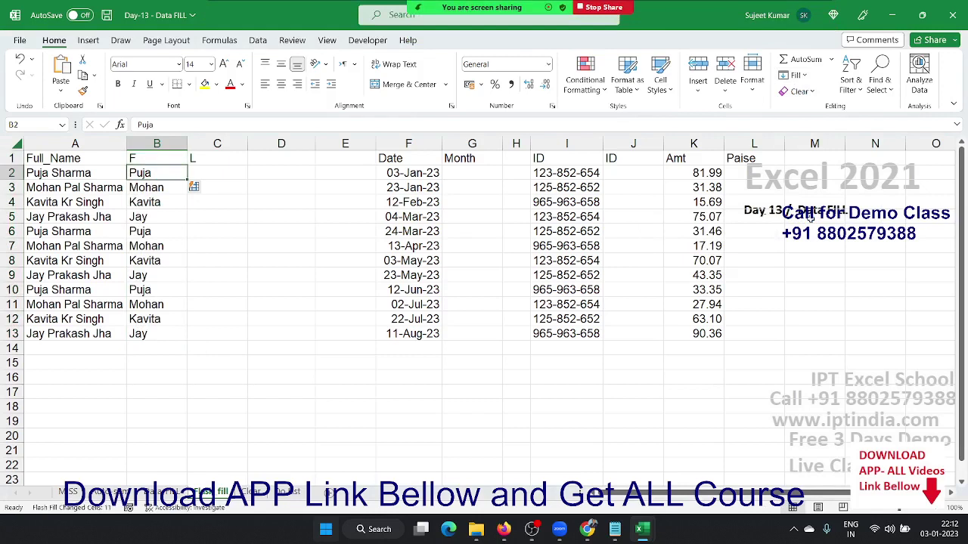
pyautogui.hotkey('ctrl', 'shift', 'Down')
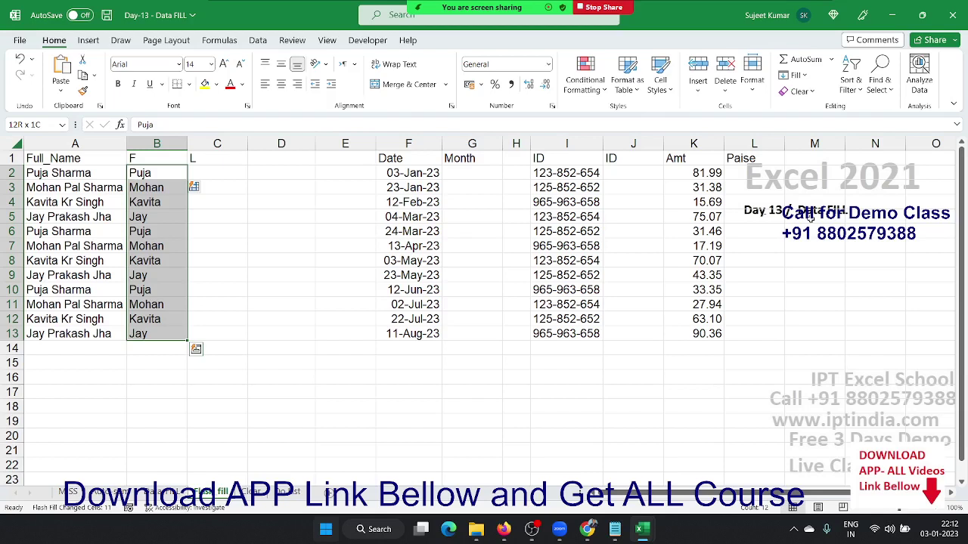
pyautogui.press('Right')
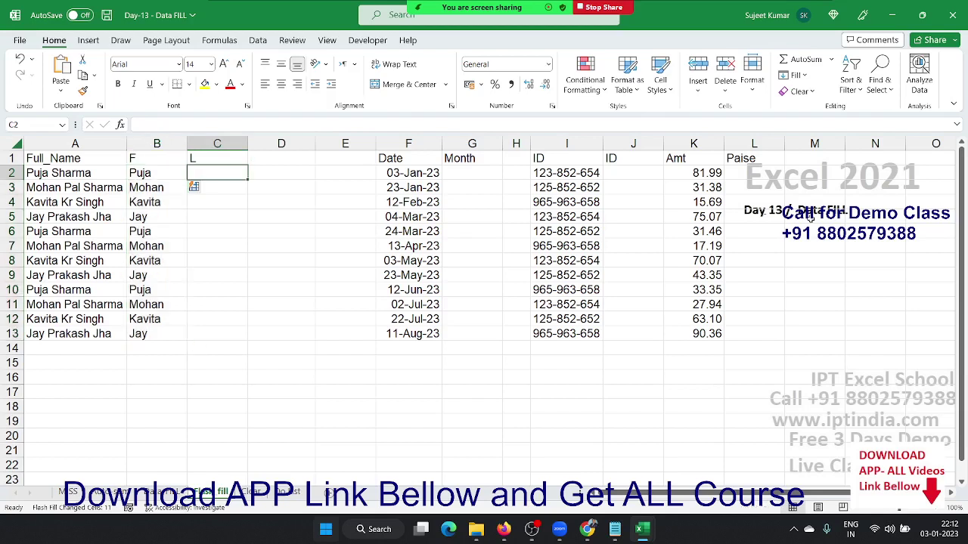
# - Enter 'Sharma' in C2 and Flash Fill the last names down C2:C13, then check them against column A
pyautogui.write('Sharma')
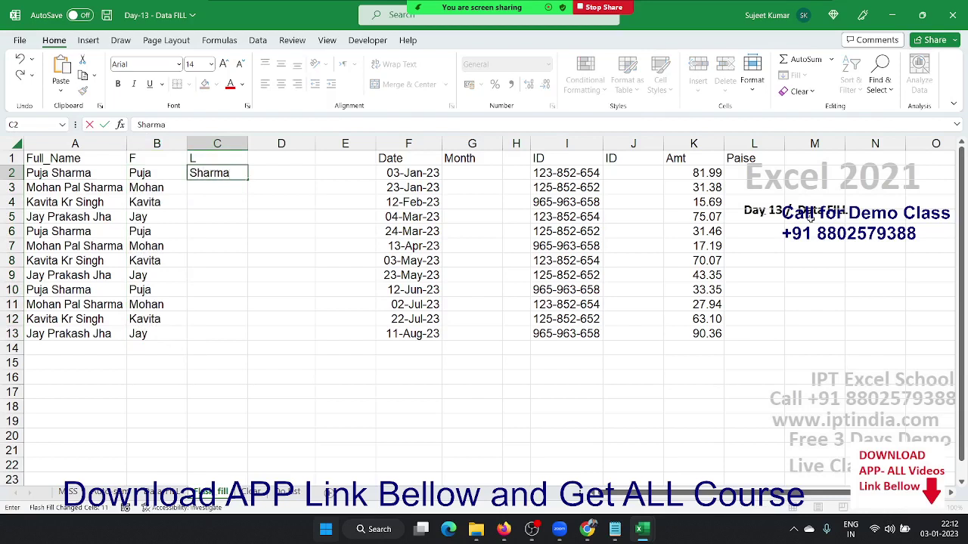
pyautogui.press('Return')
pyautogui.press('Up')
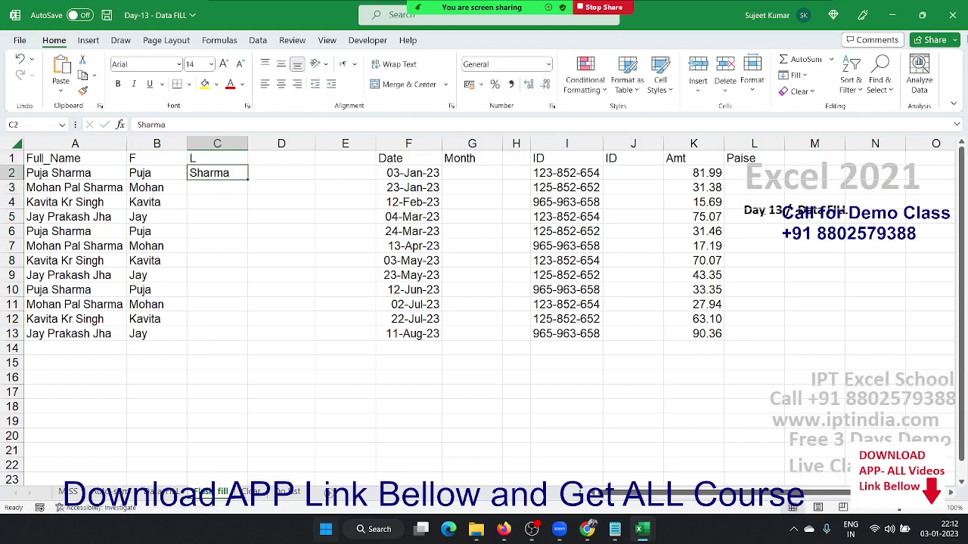
pyautogui.click(794, 75)
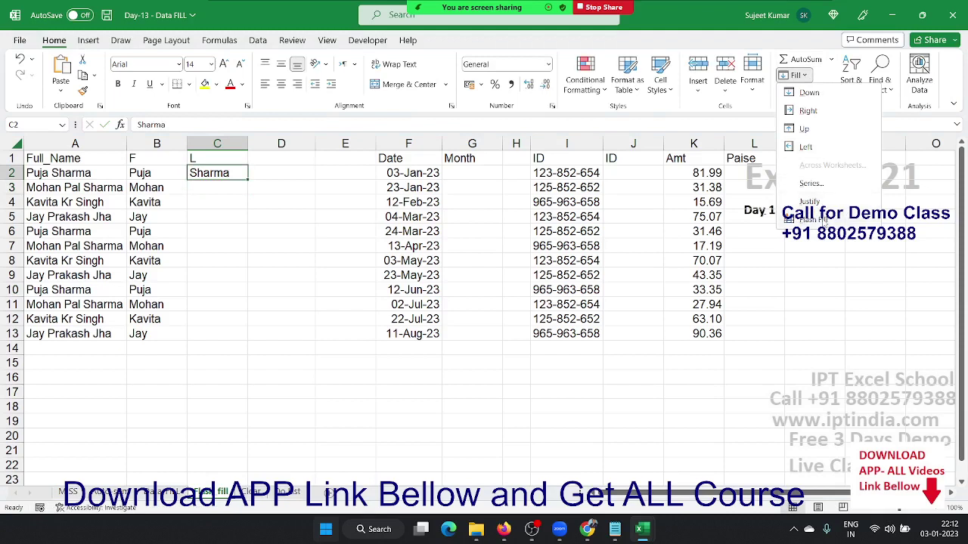
pyautogui.click(814, 219)
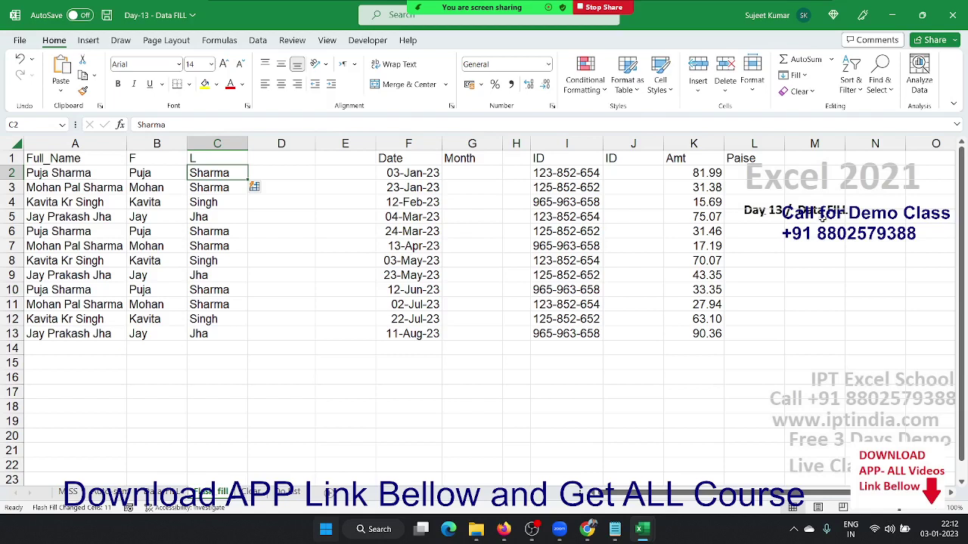
pyautogui.click(57, 220)
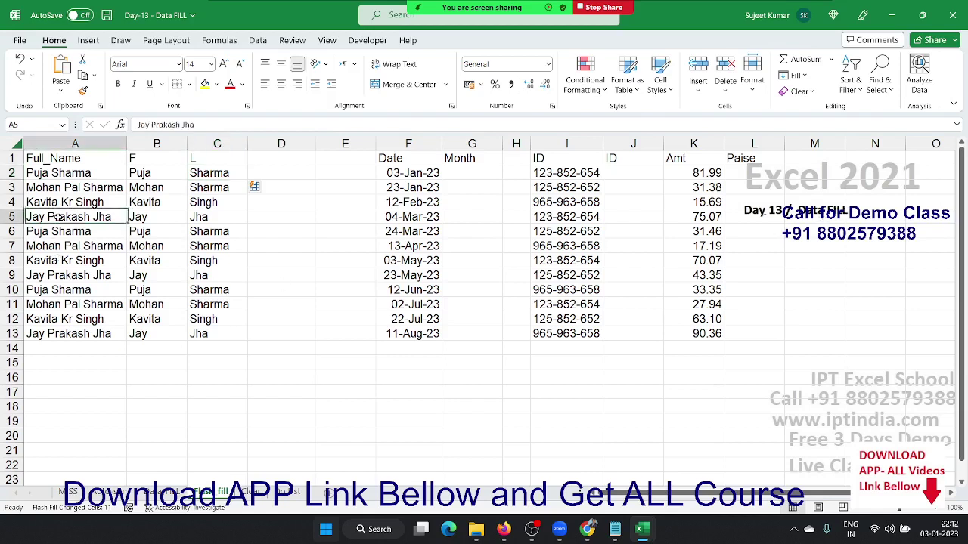
pyautogui.click(66, 204)
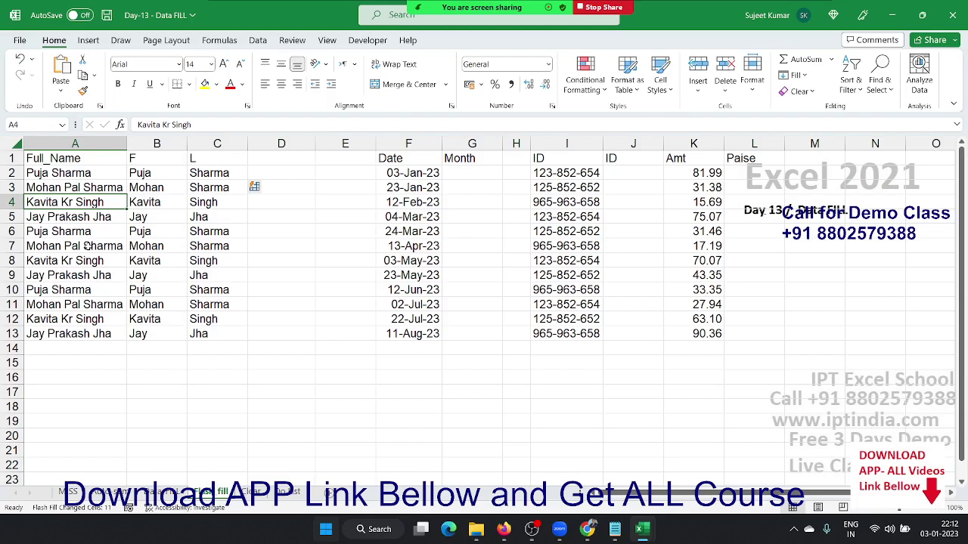
# - Clear the previously filled first and last names from B2:C13
pyautogui.press('Up')
pyautogui.press('Up')
pyautogui.press('Right')
pyautogui.hotkey('shift', 'Right')
pyautogui.hotkey('ctrl', 'shift', 'Down')
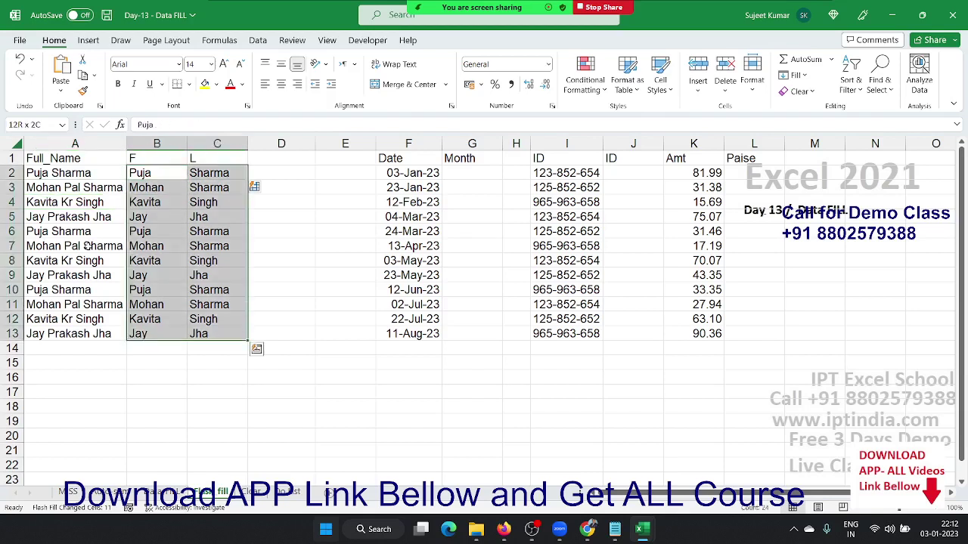
pyautogui.press('Delete')
pyautogui.press('Up')
pyautogui.press('Down')
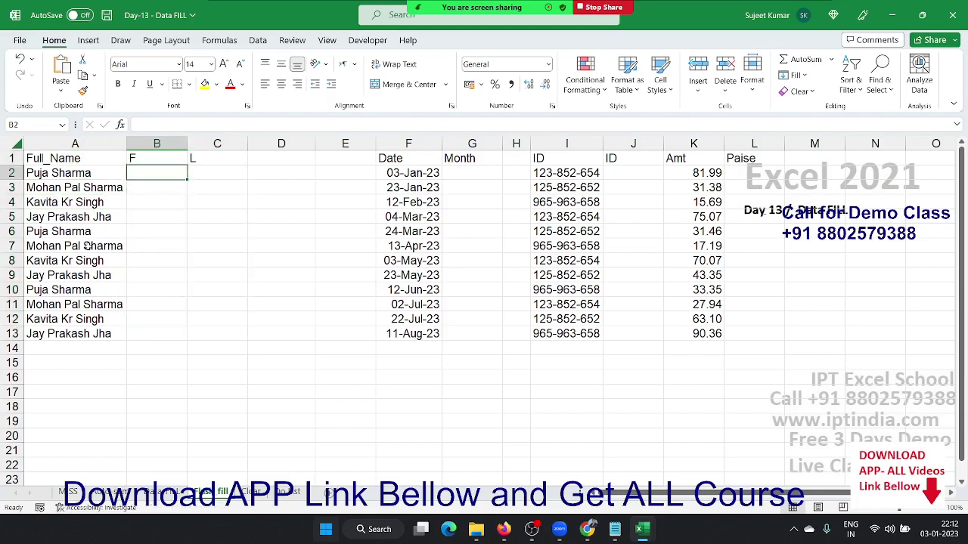
# - Enter 'Puja' in B2 and Flash Fill the first names down column B
pyautogui.press('Left')
pyautogui.hotkey('ctrl', 'shift', 'Down')
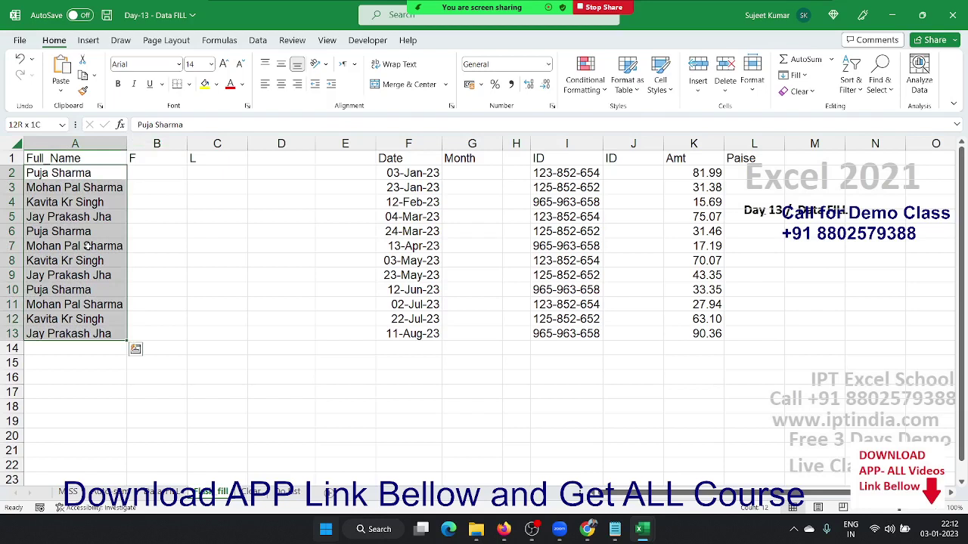
pyautogui.press('Right')
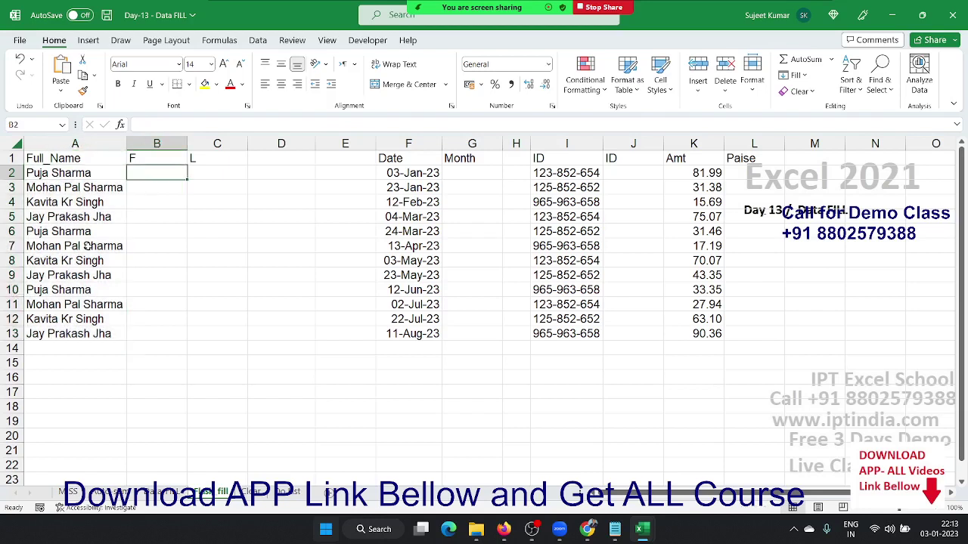
pyautogui.write('Pu')
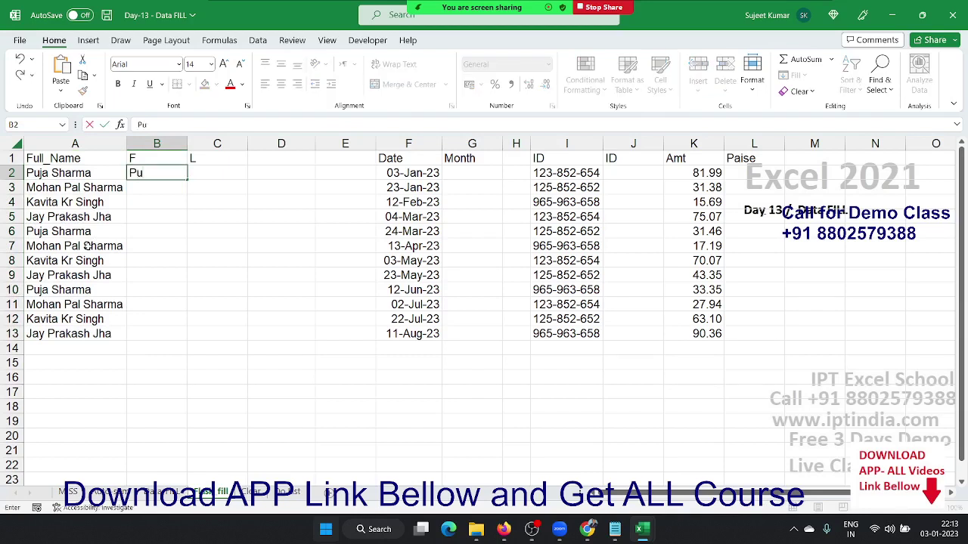
pyautogui.write('ja')
pyautogui.press('Return')
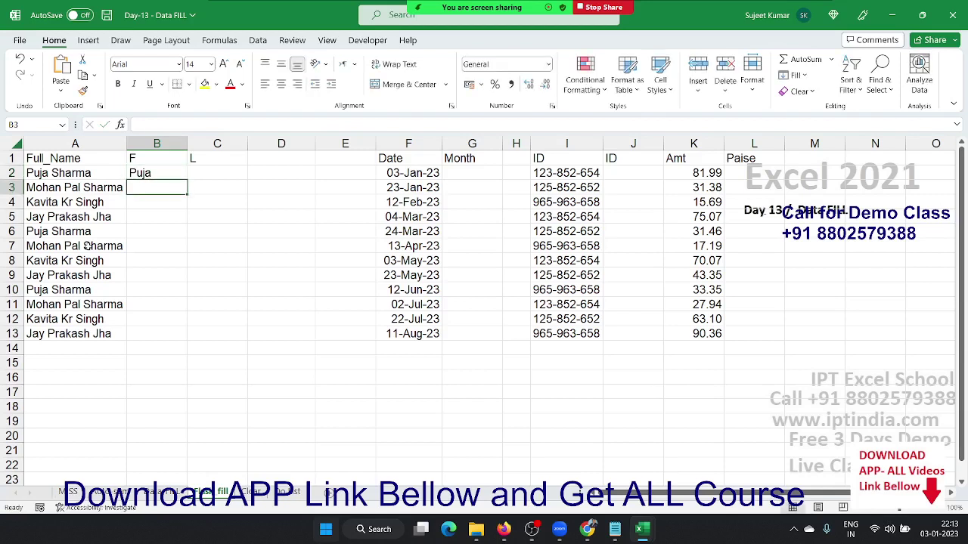
pyautogui.press('Up')
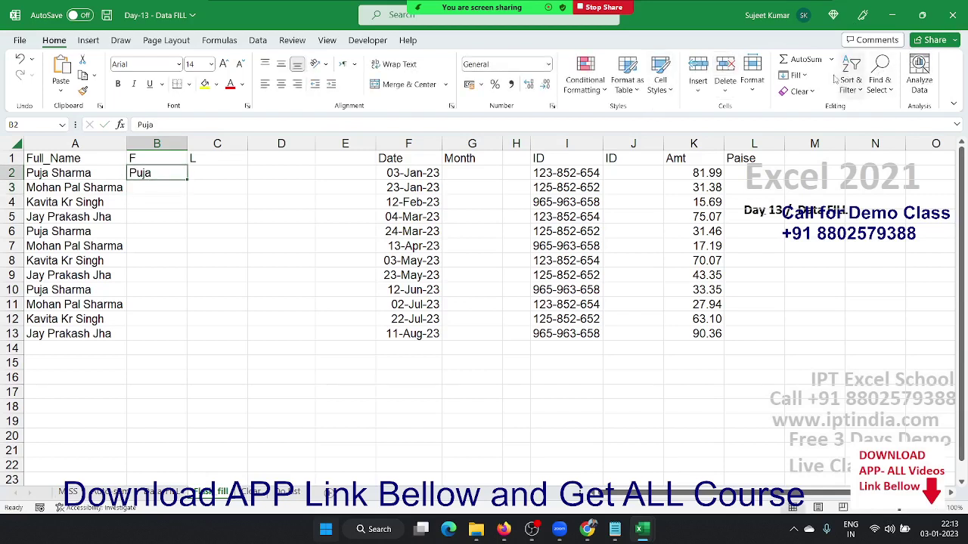
pyautogui.click(795, 74)
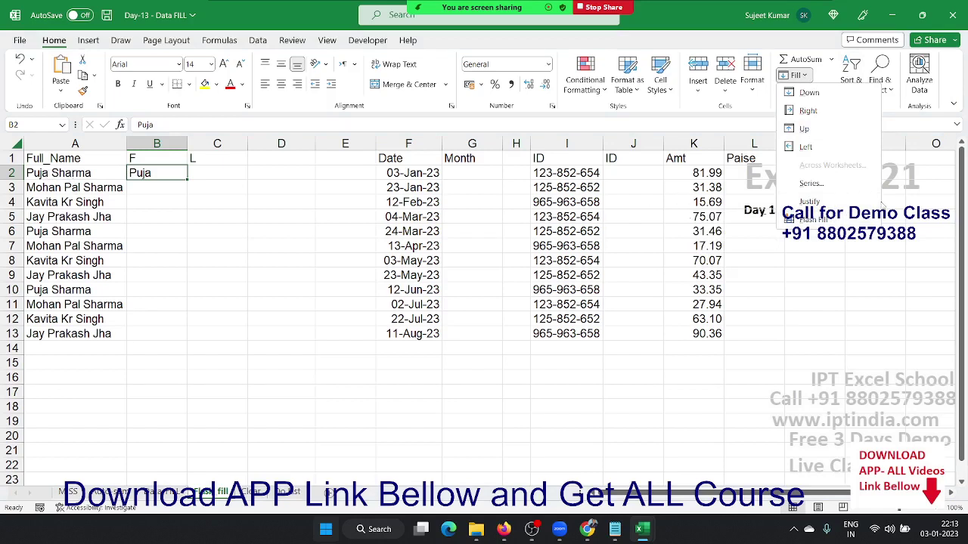
pyautogui.click(839, 219)
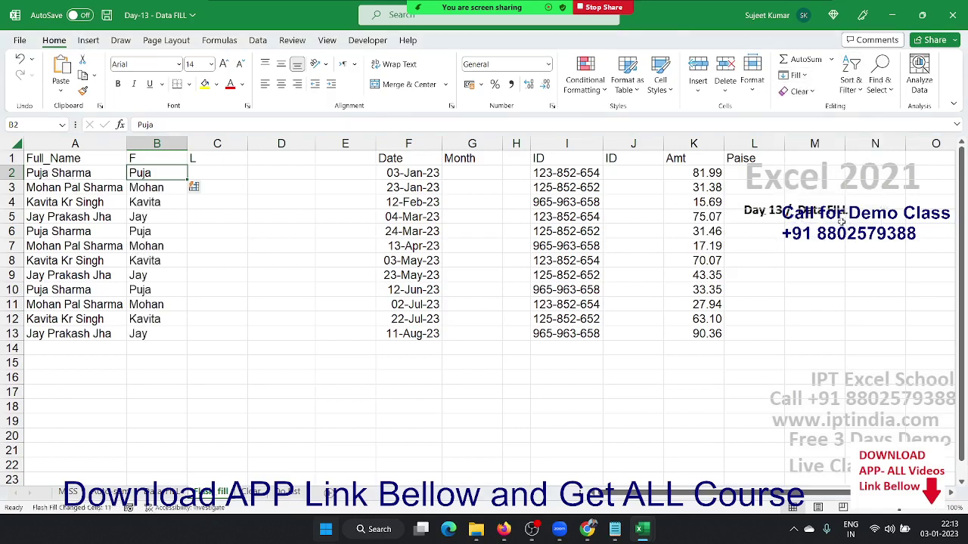
# - Enter 'Sharma' in C2 and Flash Fill the last names down column C
pyautogui.click(207, 172)
pyautogui.write('Shar')
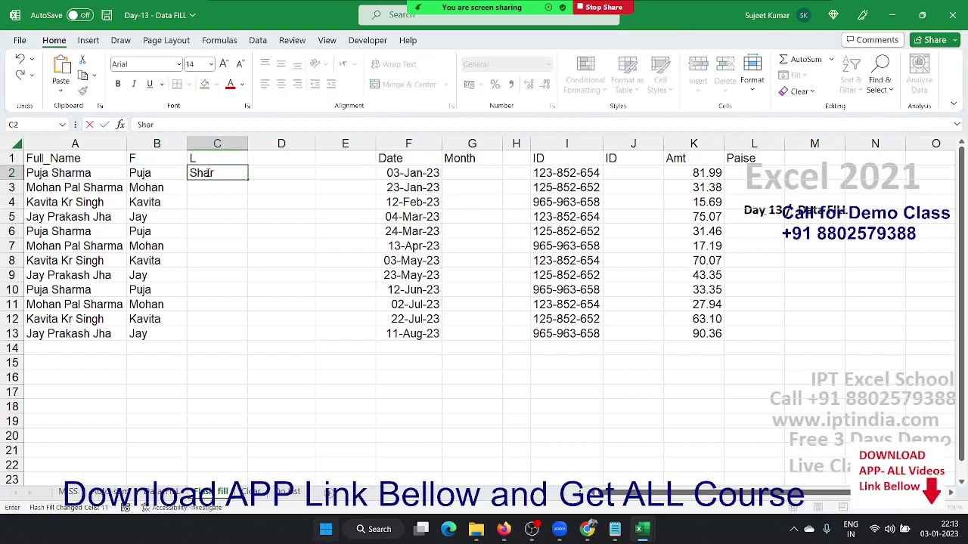
pyautogui.write('ma')
pyautogui.press('Return')
pyautogui.click(207, 173)
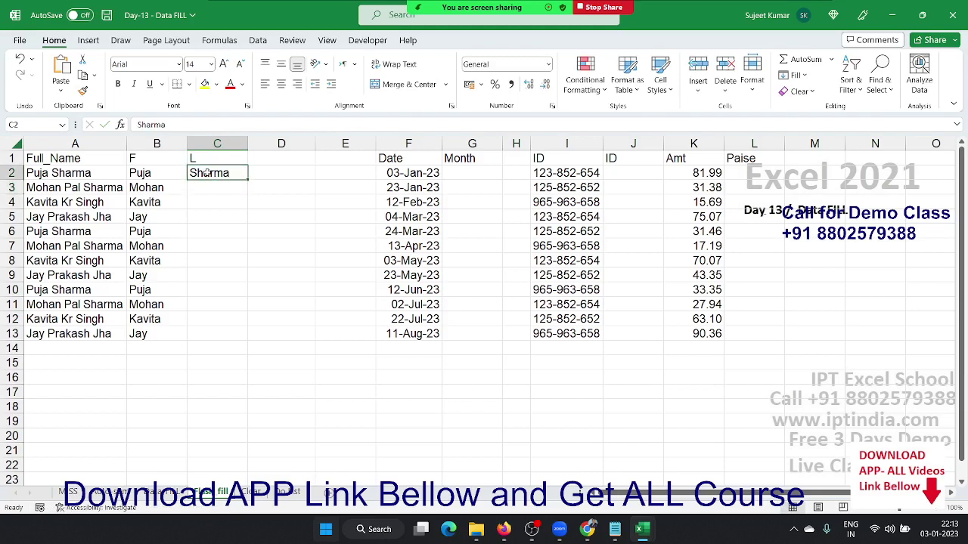
pyautogui.click(794, 76)
pyautogui.click(824, 218)
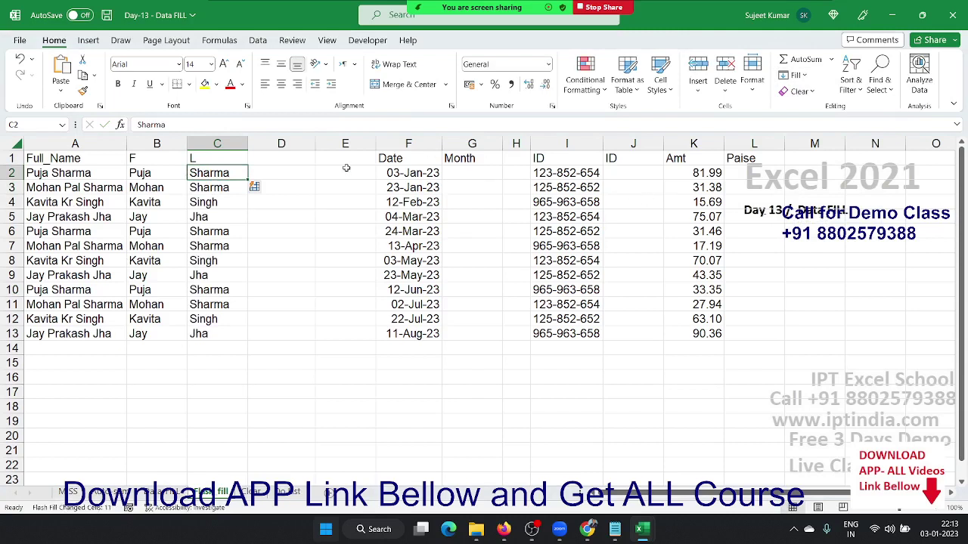
pyautogui.click(384, 177)
pyautogui.hotkey('ctrl', 'shift', 'Down')
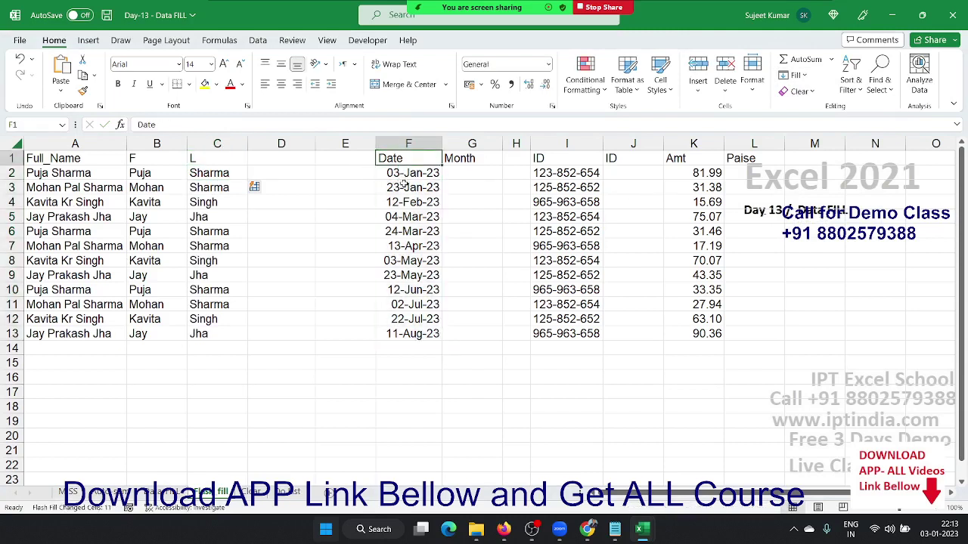
# - Enter 'JAN' in G2 and Flash Fill the month abbreviations down column G
pyautogui.press('Right')
pyautogui.write('JAN')
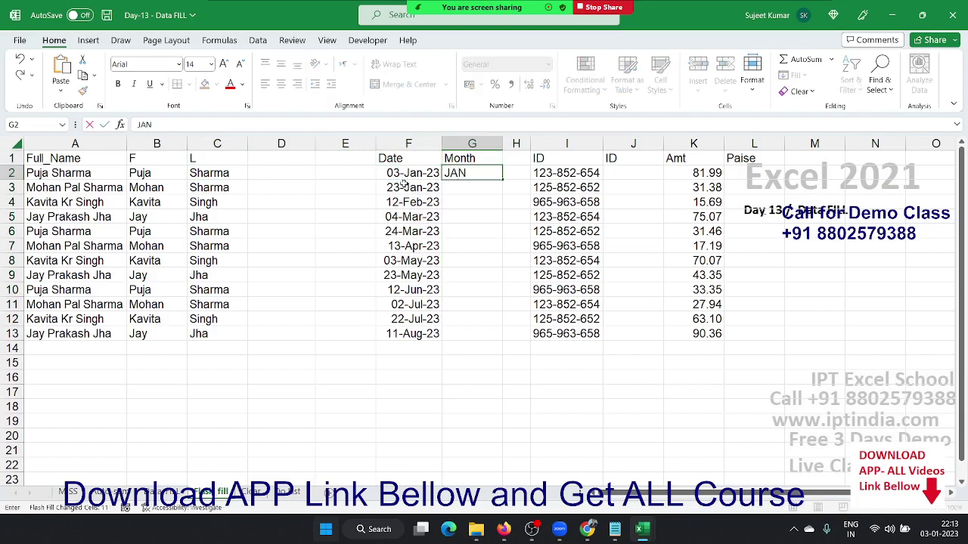
pyautogui.press('Return')
pyautogui.press('Up')
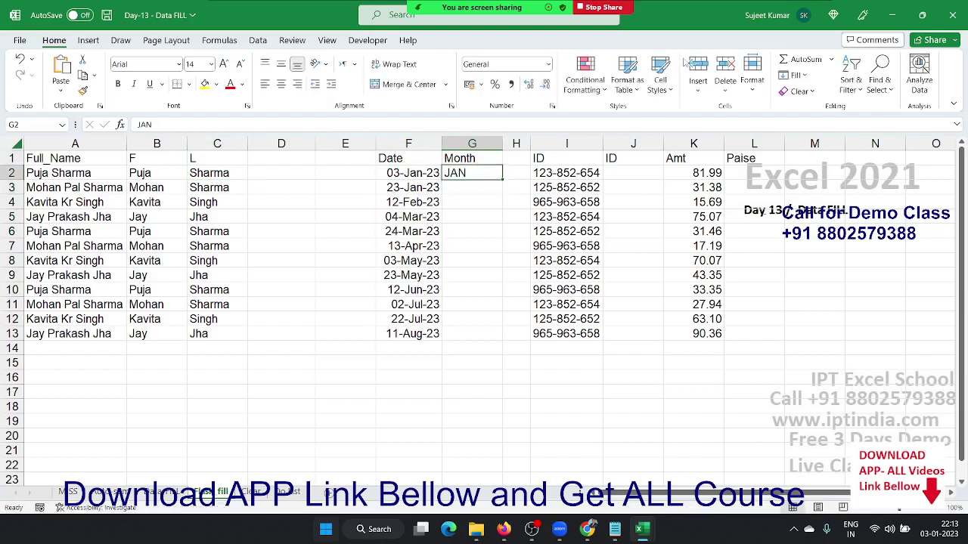
pyautogui.click(800, 75)
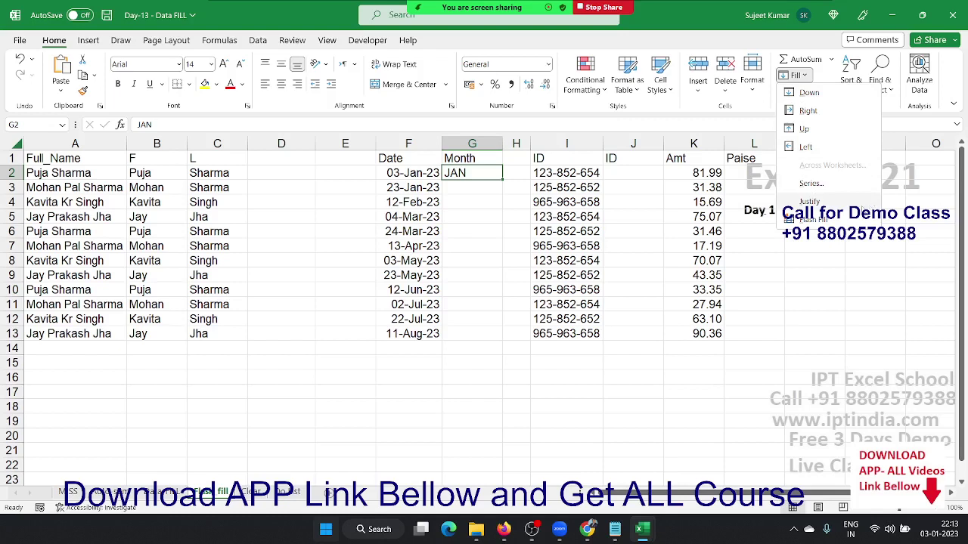
pyautogui.click(813, 220)
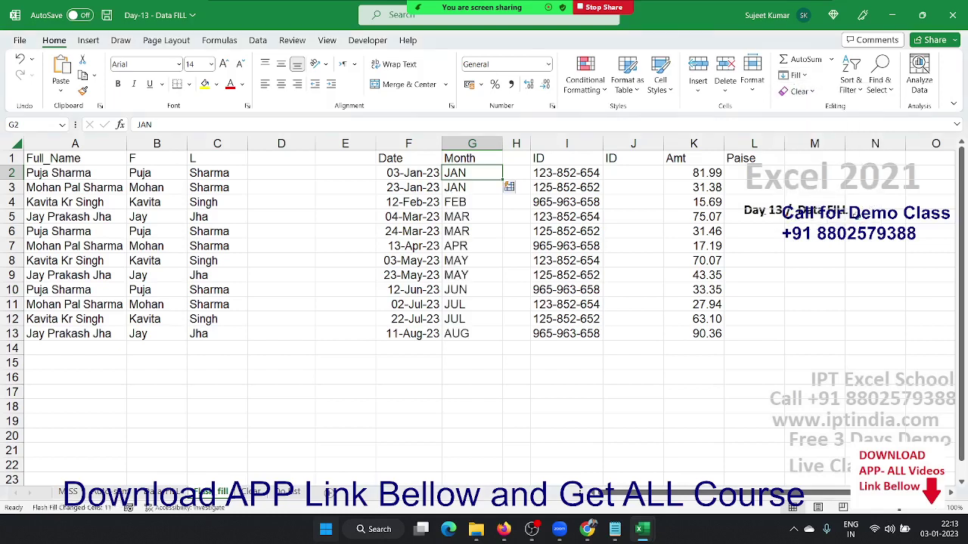
pyautogui.click(409, 173)
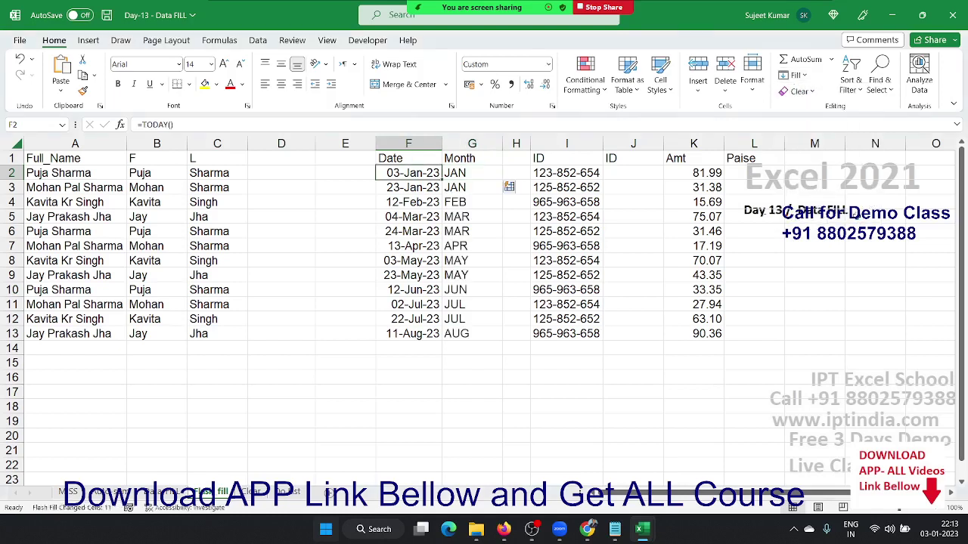
pyautogui.moveTo(472, 188); pyautogui.dragTo(472, 246)
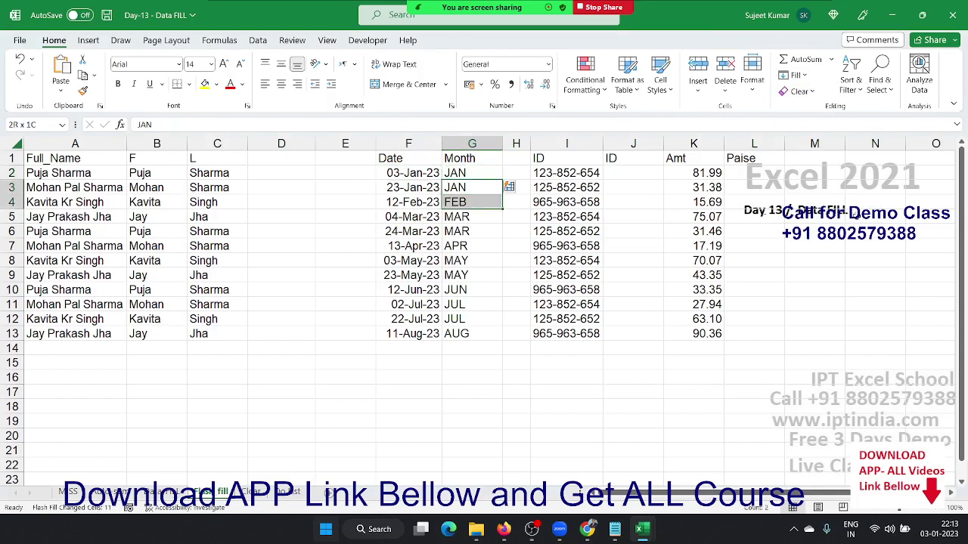
# - Enter '852' in J2 and Flash Fill each ID's middle three digits down column J
pyautogui.press('Right')
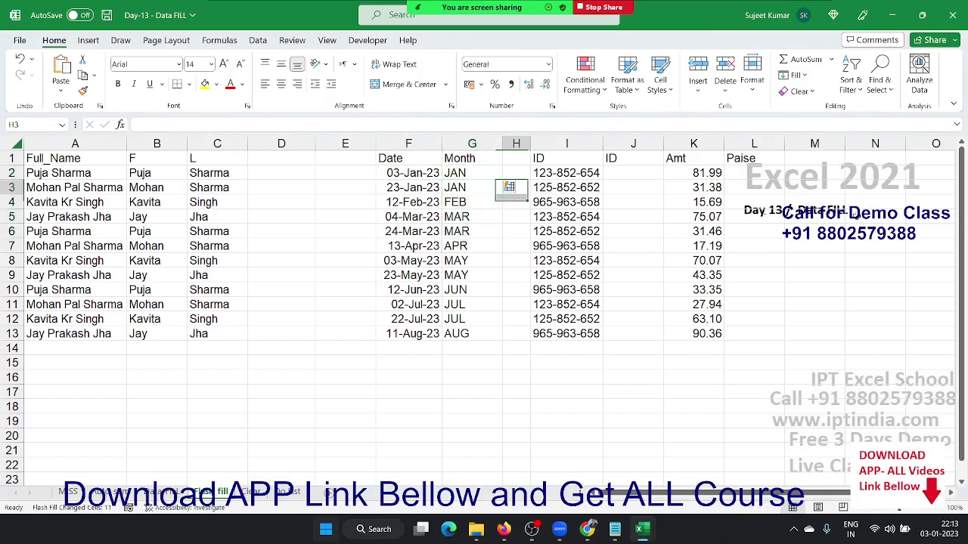
pyautogui.press('Right')
pyautogui.press('Up')
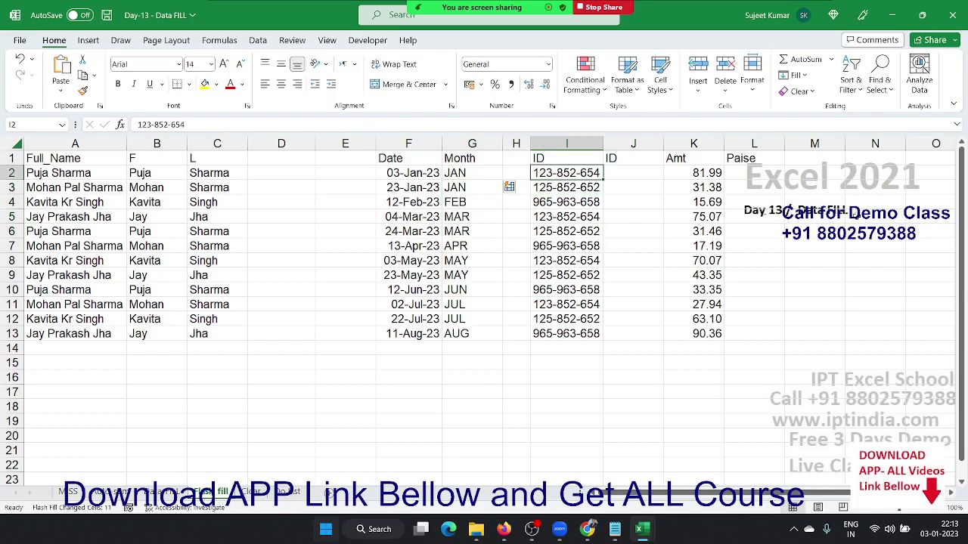
pyautogui.click(633, 172)
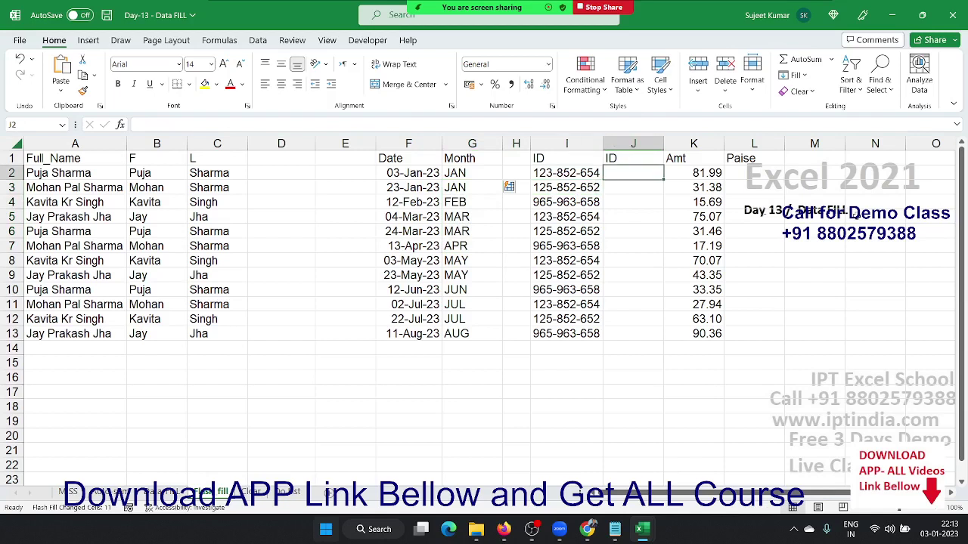
pyautogui.write('852')
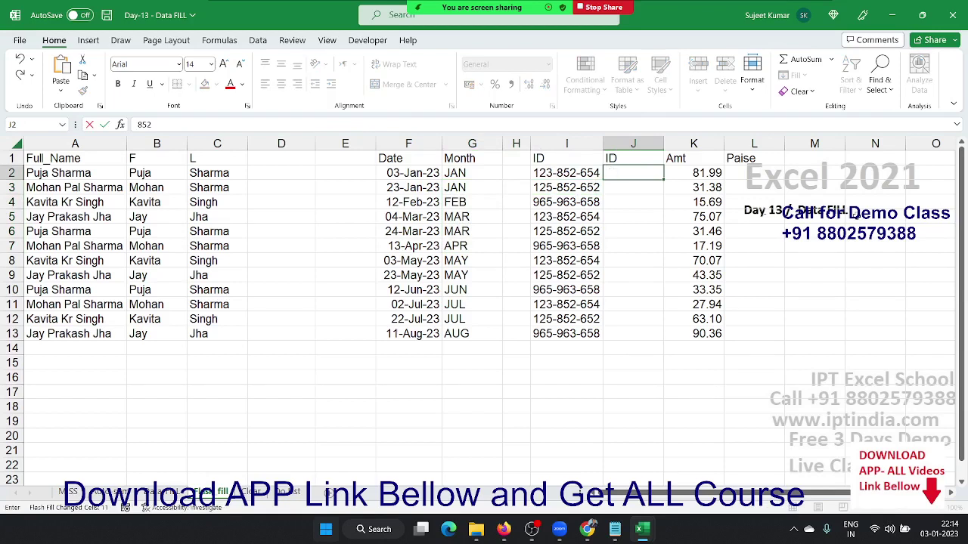
pyautogui.press('Return')
pyautogui.press('Up')
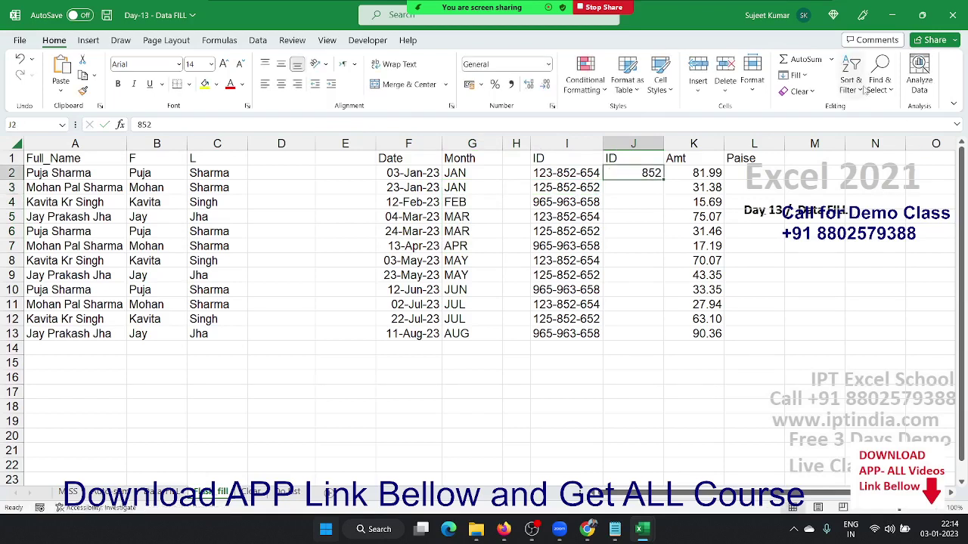
pyautogui.click(798, 75)
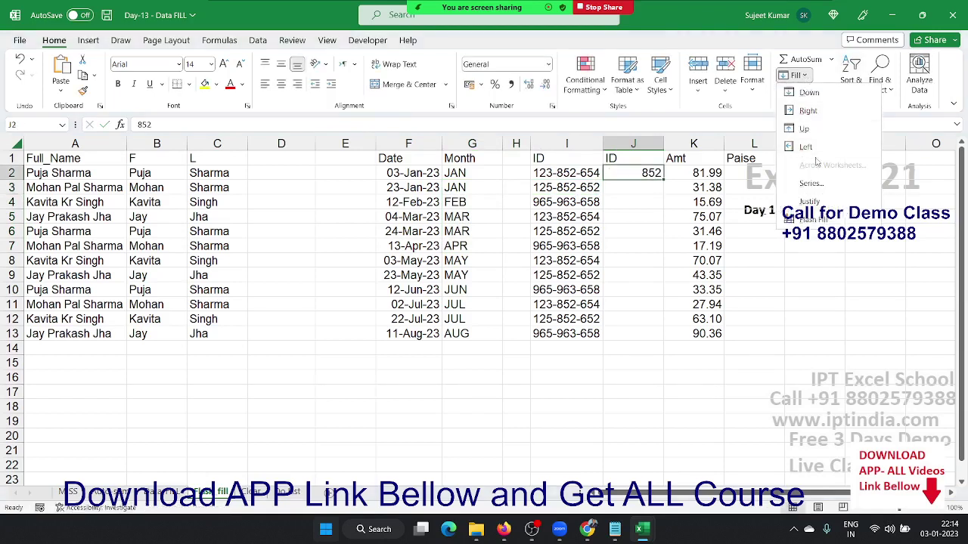
pyautogui.click(807, 219)
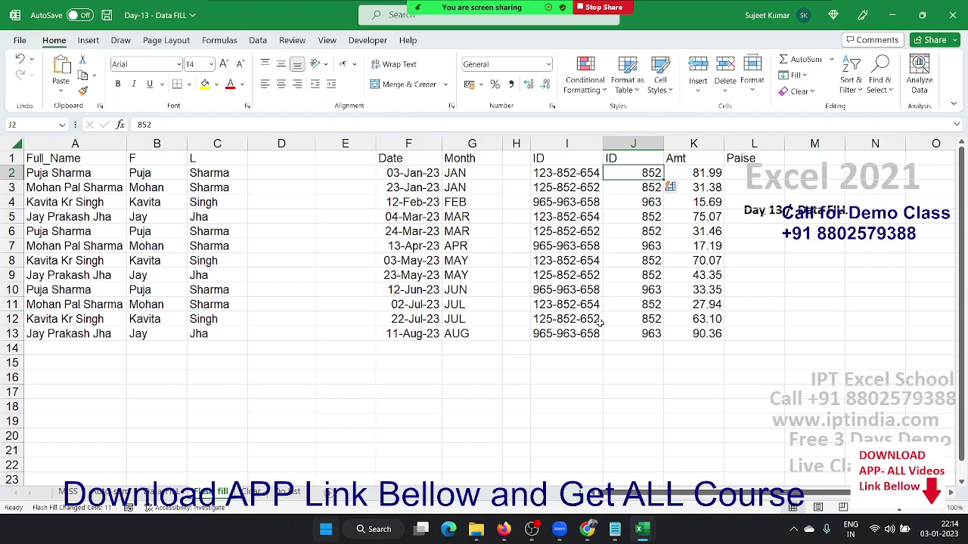
pyautogui.click(691, 173)
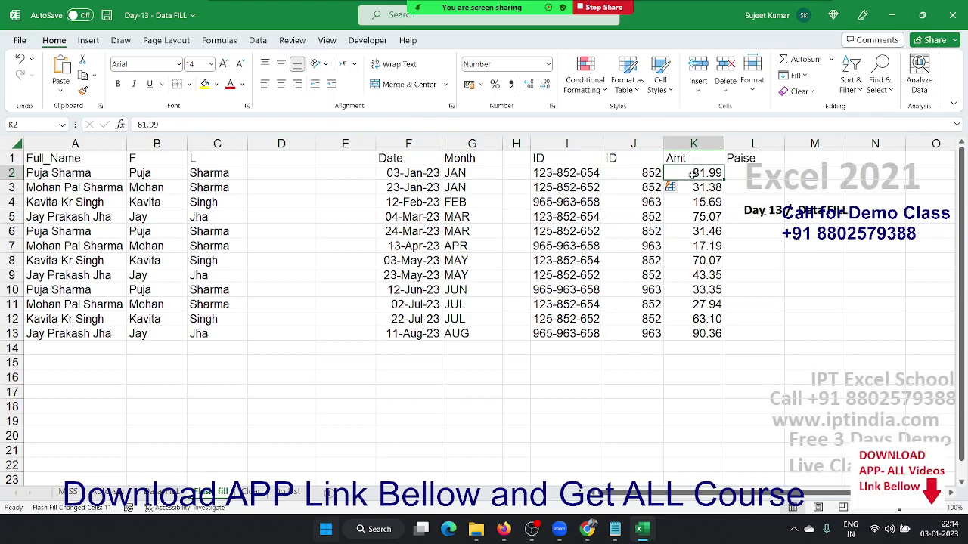
# - Enter 0.99 in L2 and Flash Fill the paise values down L2:L13
pyautogui.hotkey('ctrl', 'shift', 'Down')
pyautogui.press('Right')
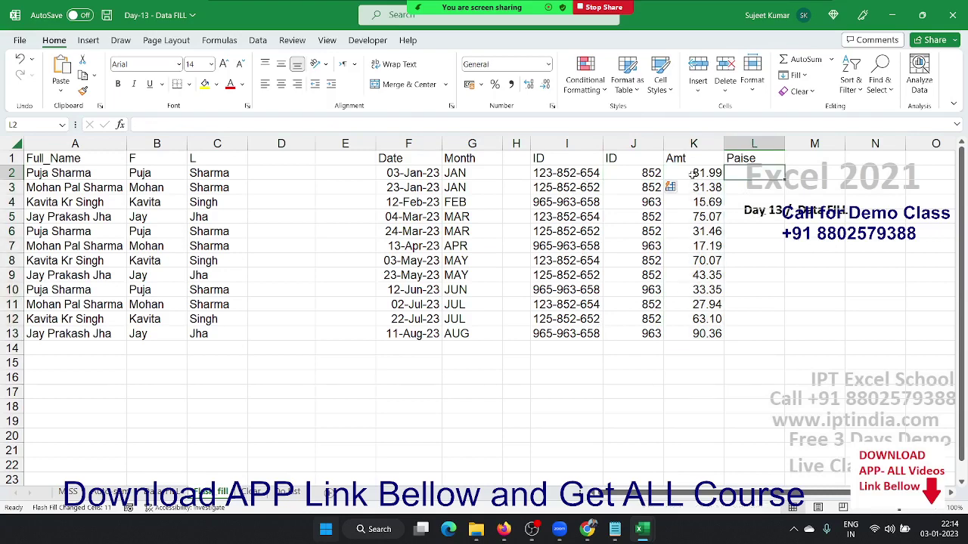
pyautogui.write('0.99')
pyautogui.hotkey('ctrl', 'Return')
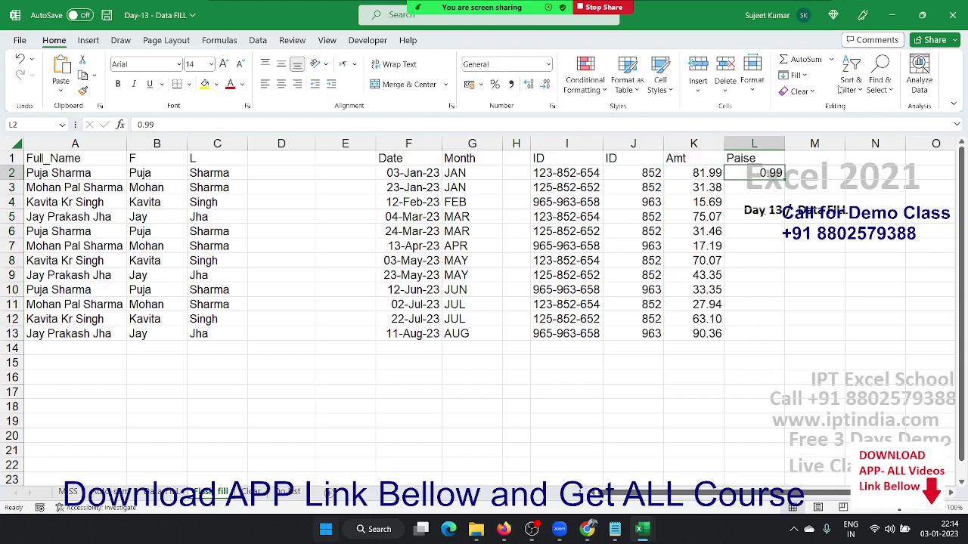
pyautogui.click(798, 76)
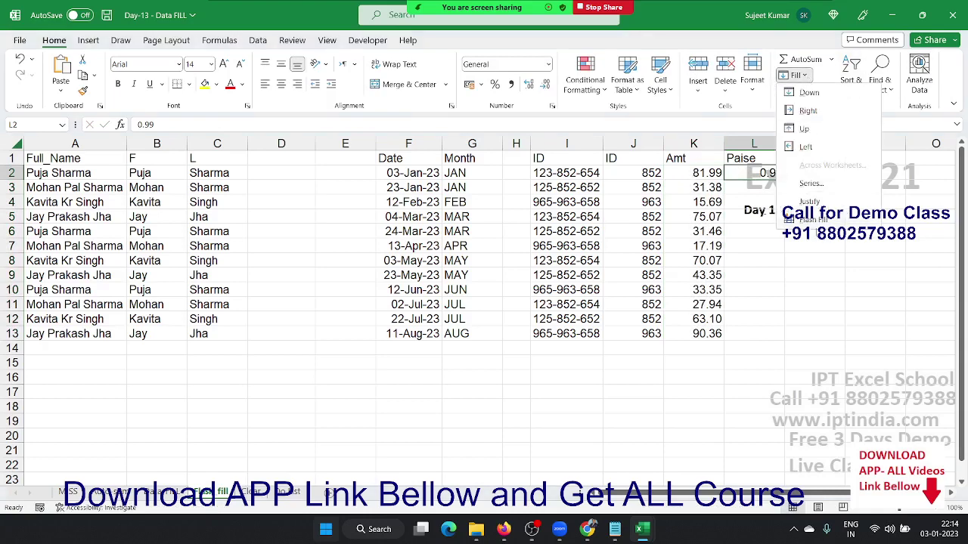
pyautogui.click(814, 220)
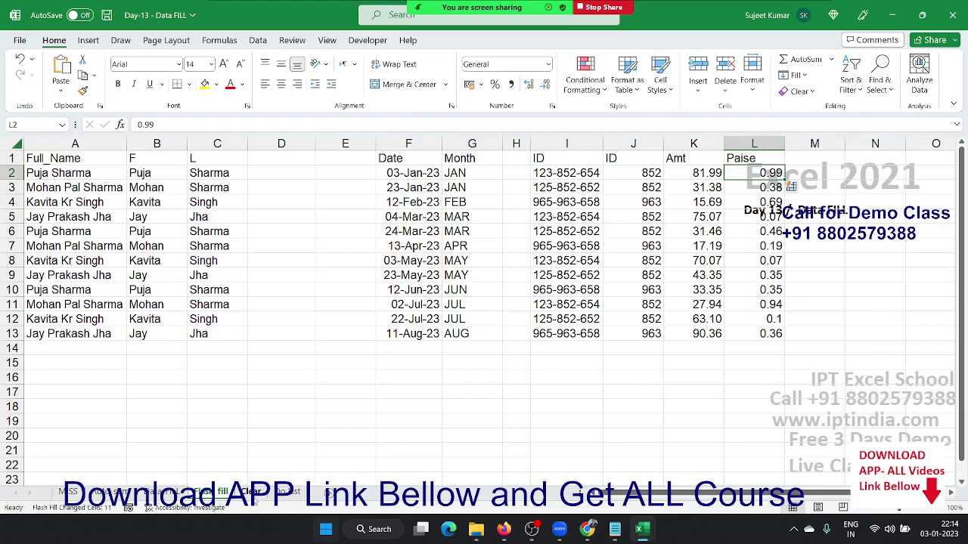
# - On the Clear sheet, select the table A1:D10 and apply Clear All
pyautogui.click(255, 499)
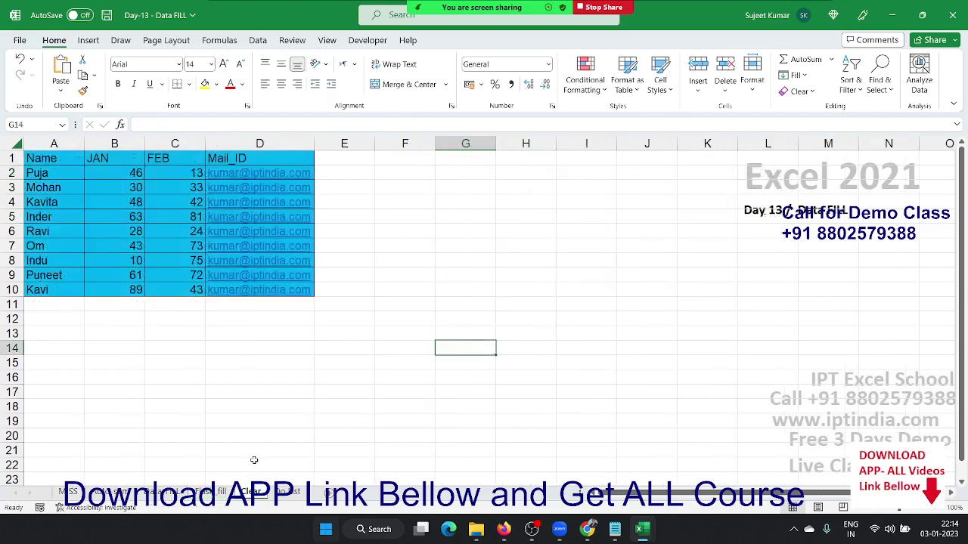
pyautogui.click(250, 431)
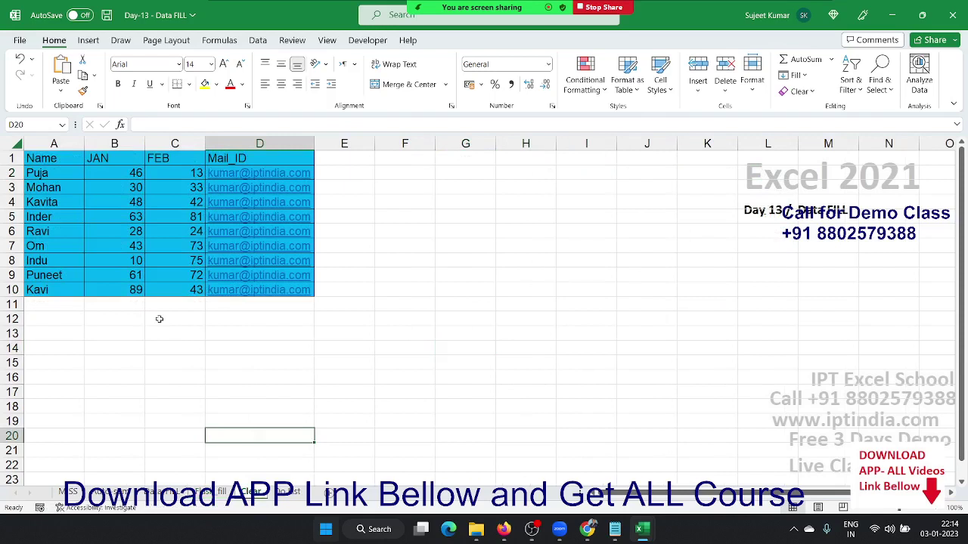
pyautogui.click(72, 161)
pyautogui.moveTo(72, 161); pyautogui.dragTo(261, 288)
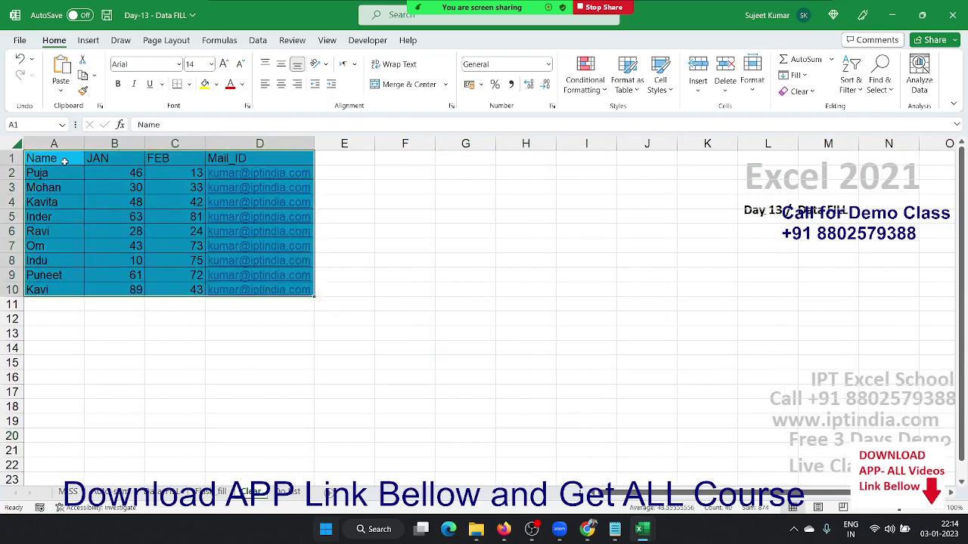
pyautogui.moveTo(76, 146); pyautogui.dragTo(259, 145)
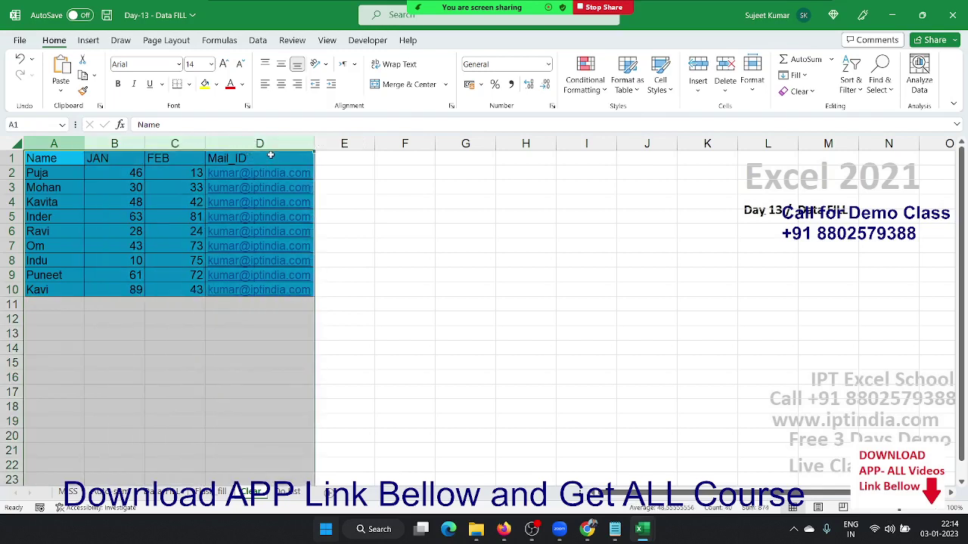
pyautogui.click(60, 167)
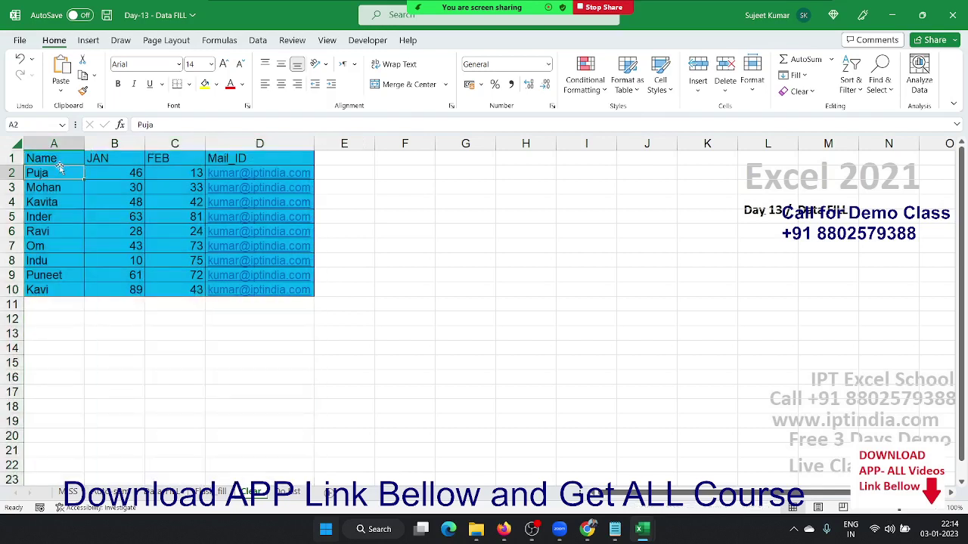
pyautogui.moveTo(68, 159); pyautogui.dragTo(323, 285)
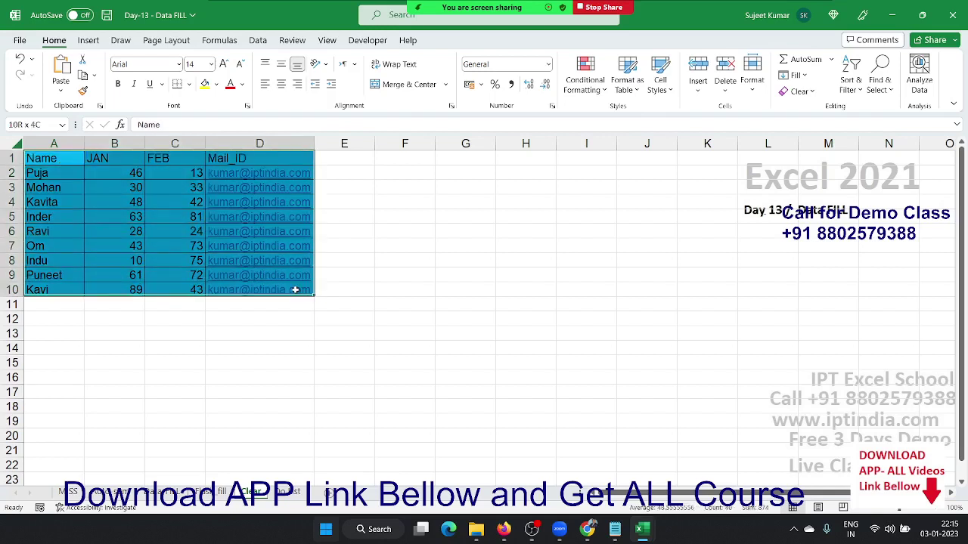
pyautogui.click(814, 93)
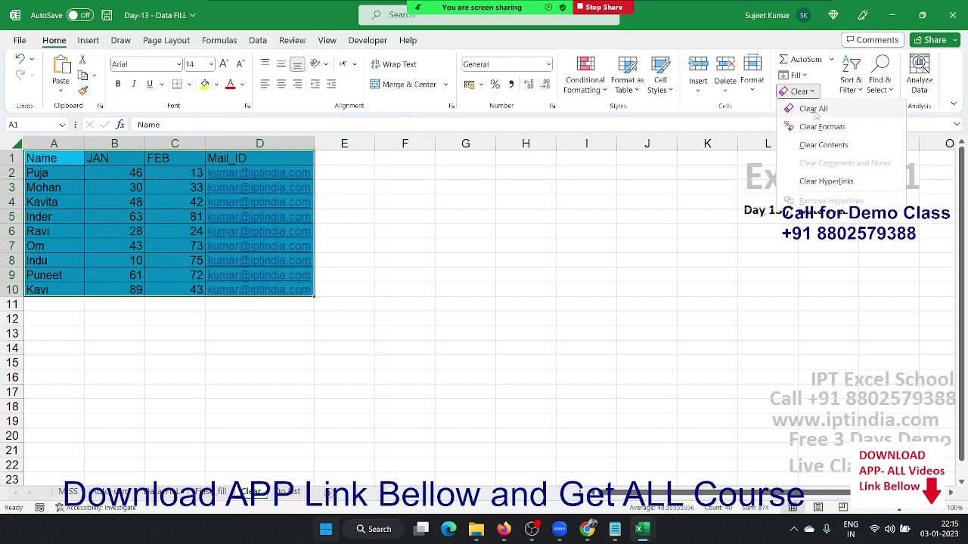
pyautogui.click(815, 109)
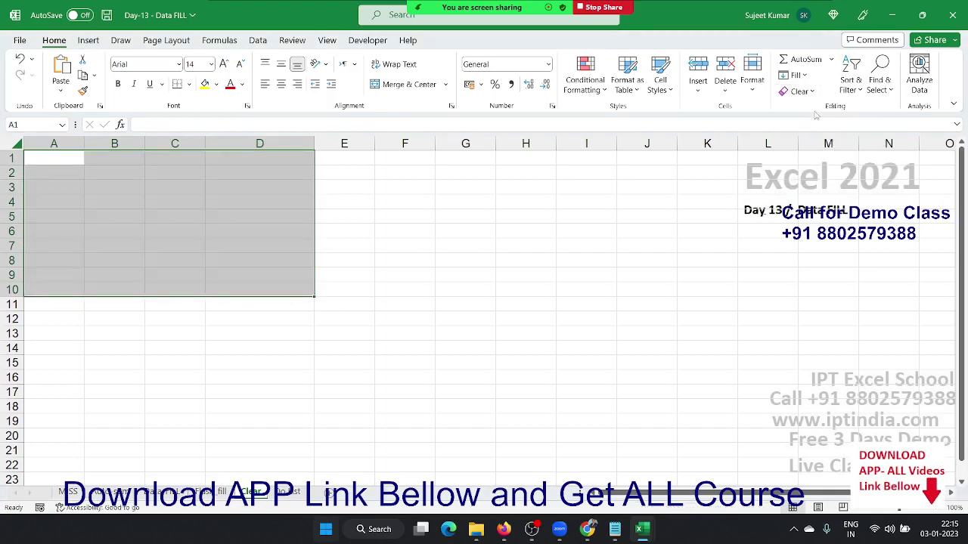
# - Back on the Clear sheet's table, remove only its formatting with Clear Formats
pyautogui.hotkey('ctrl', 'pageup')
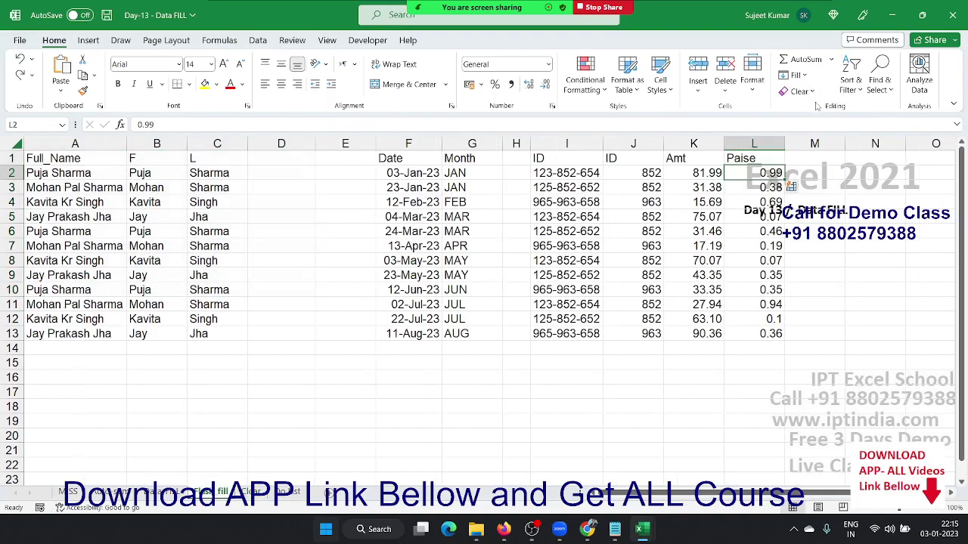
pyautogui.click(286, 493)
pyautogui.click(256, 491)
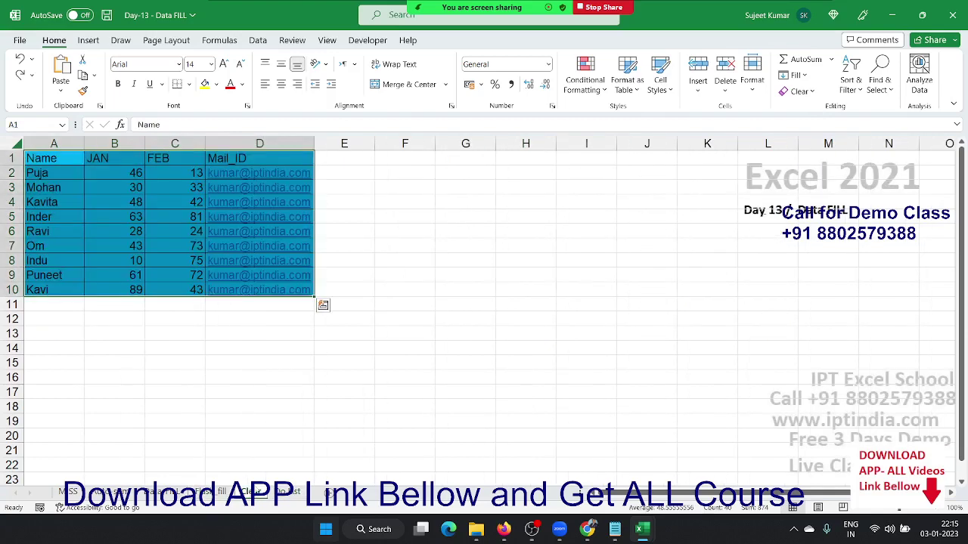
pyautogui.click(803, 92)
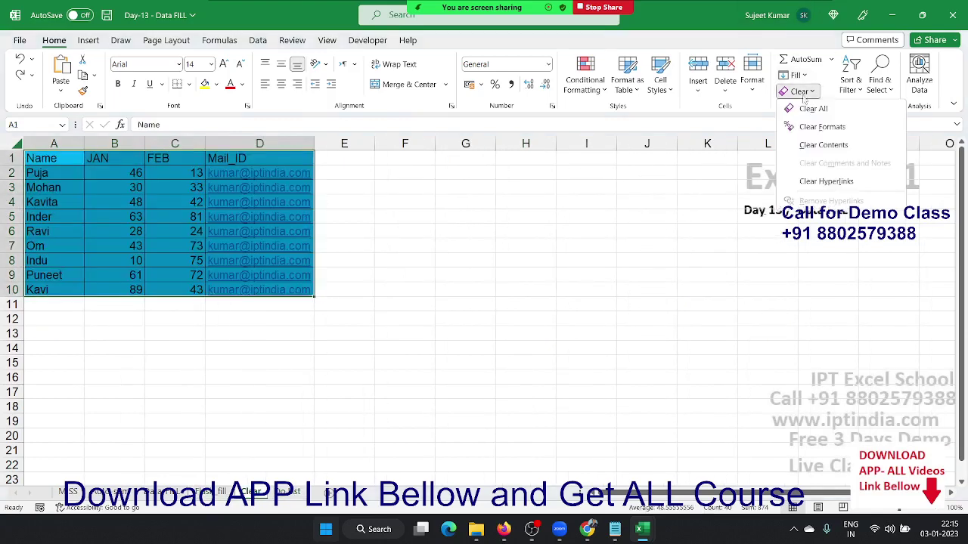
pyautogui.click(821, 127)
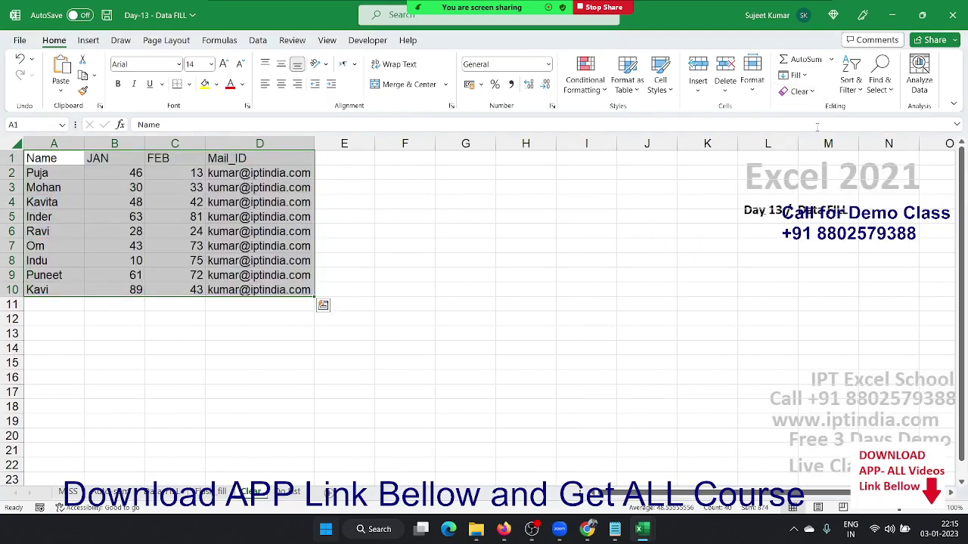
# - Browse the other Clear options on the table without applying any
pyautogui.hotkey('ctrl', 'pageup')
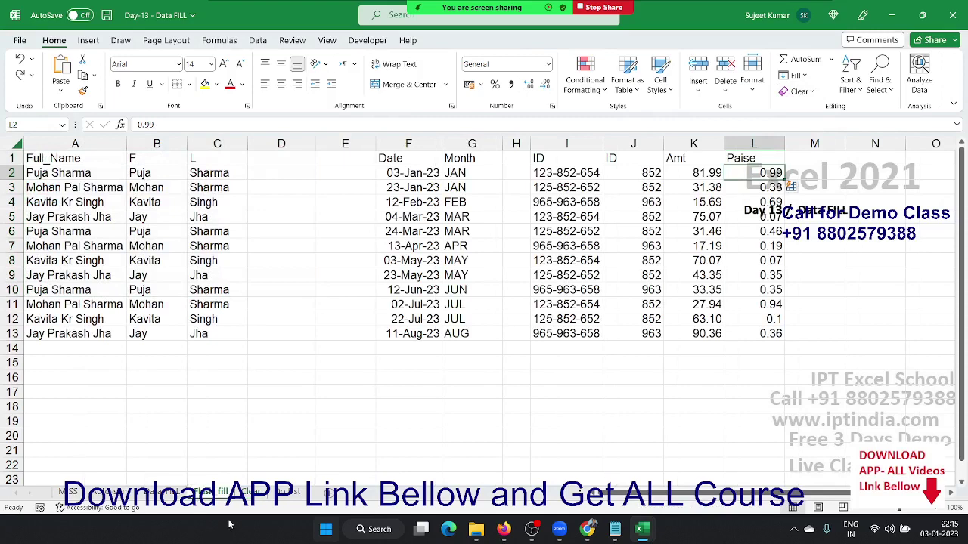
pyautogui.click(249, 484)
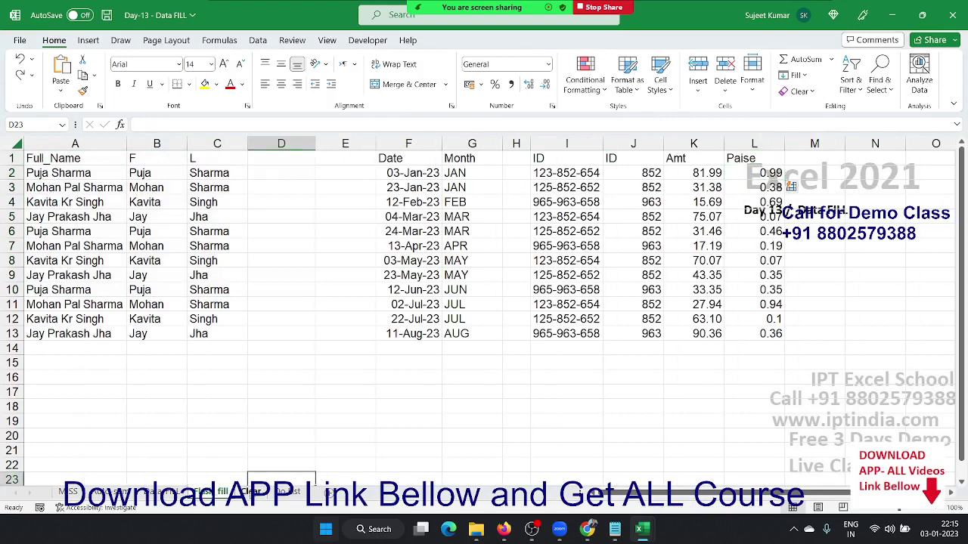
pyautogui.click(251, 492)
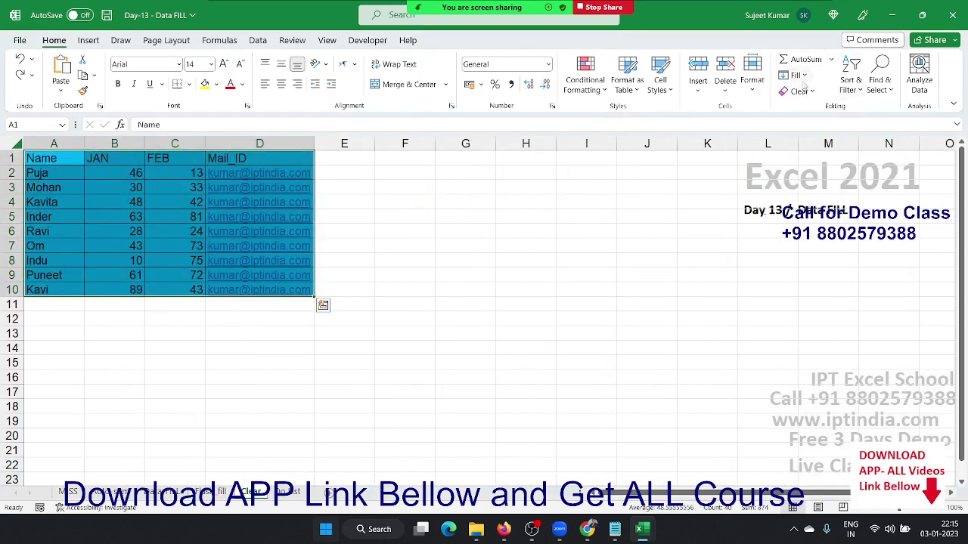
pyautogui.click(802, 91)
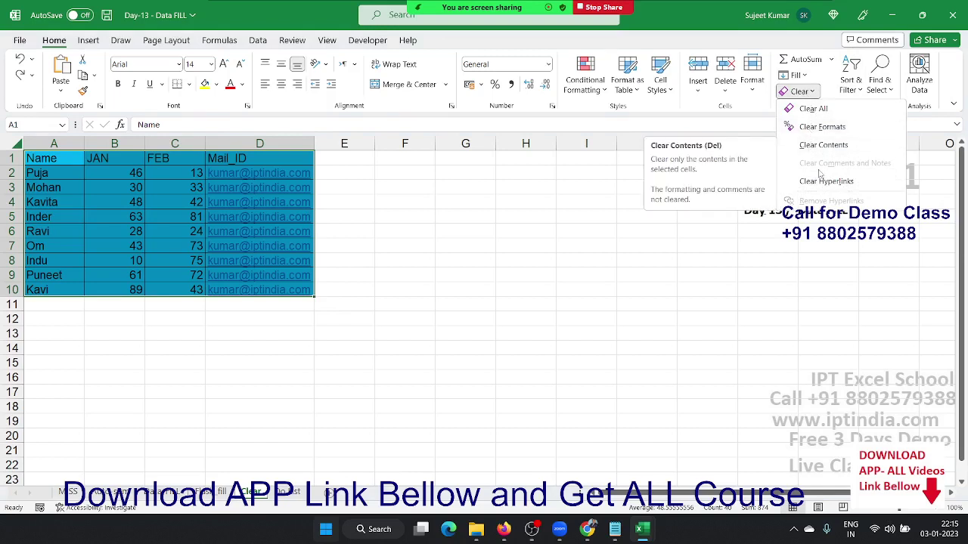
pyautogui.click(821, 183)
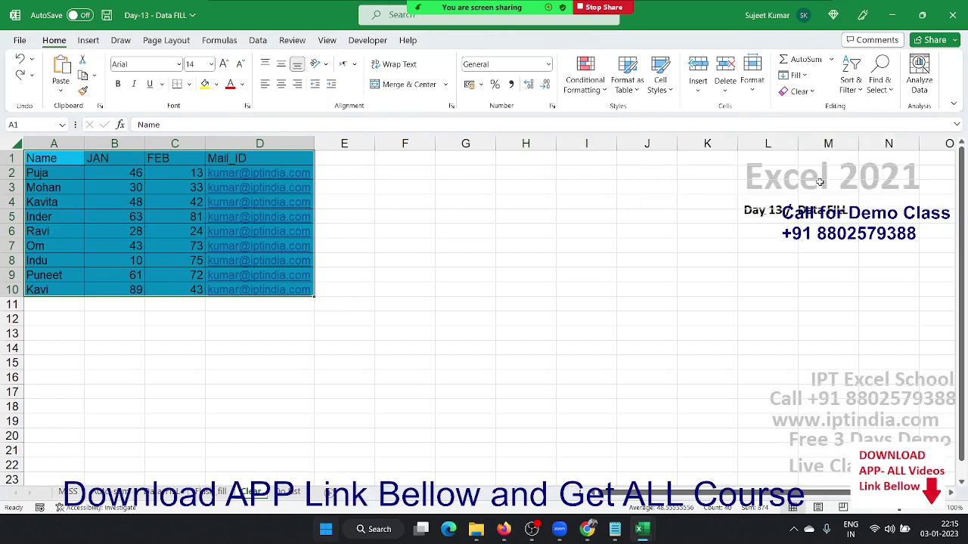
pyautogui.click(800, 91)
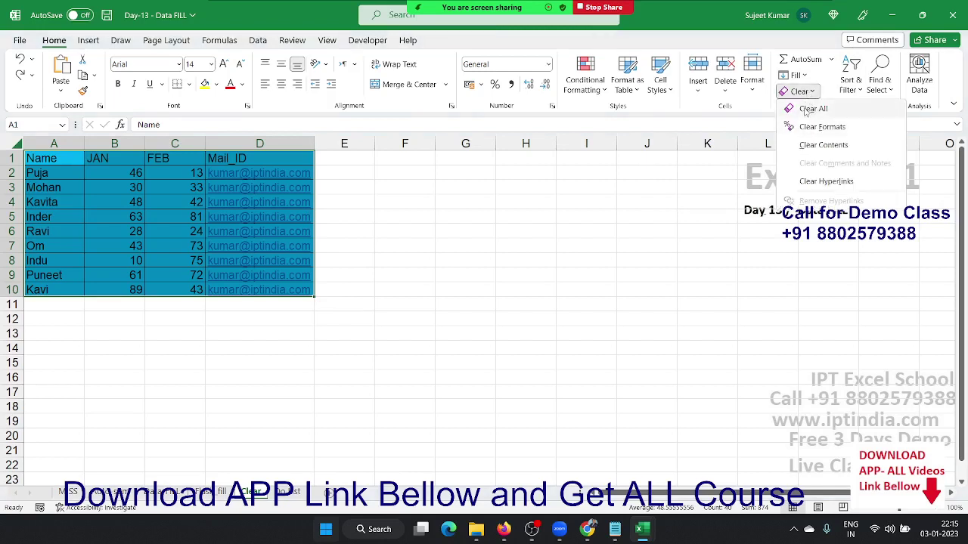
pyautogui.click(589, 300)
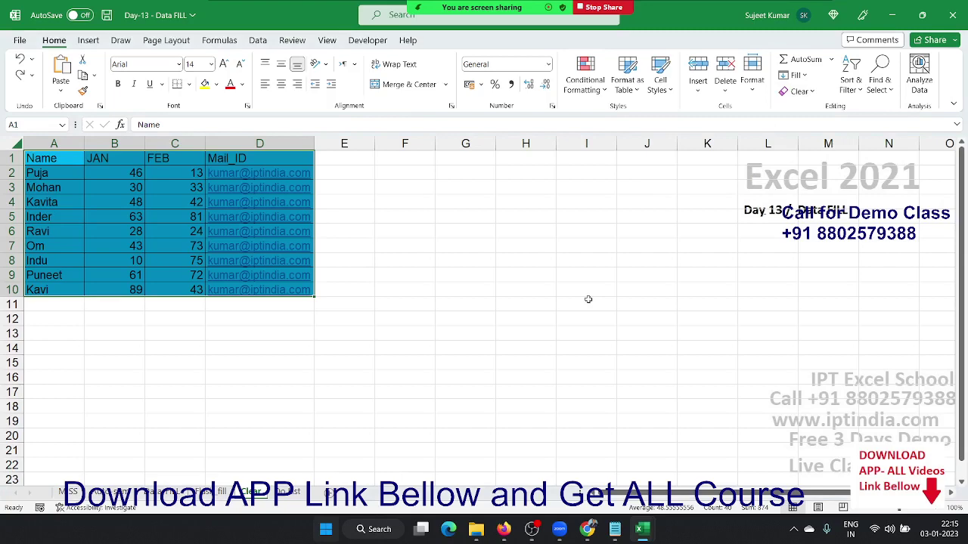
# - From the Q1 sheet, save Day-13 - Data FILL and close its window
pyautogui.click(296, 492)
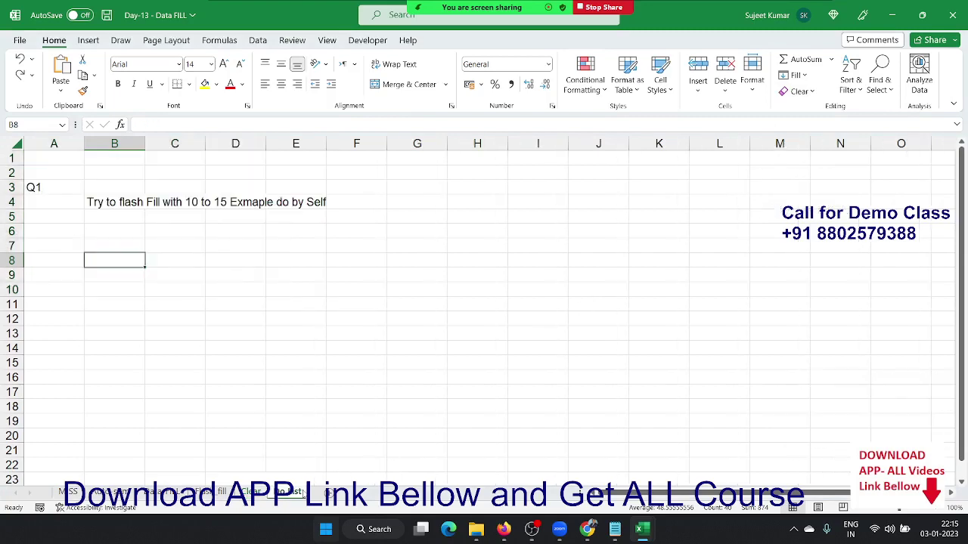
pyautogui.moveTo(101, 217); pyautogui.dragTo(110, 235)
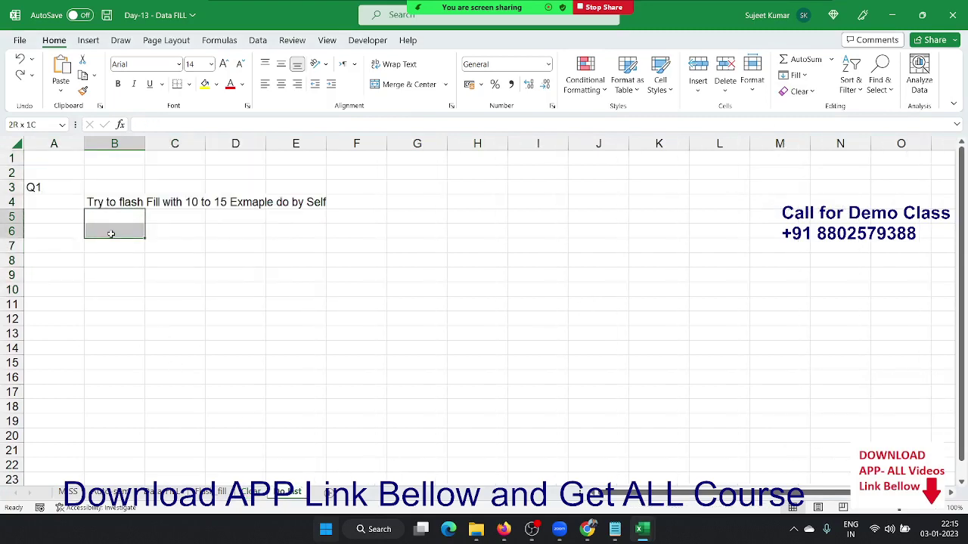
pyautogui.click(367, 249)
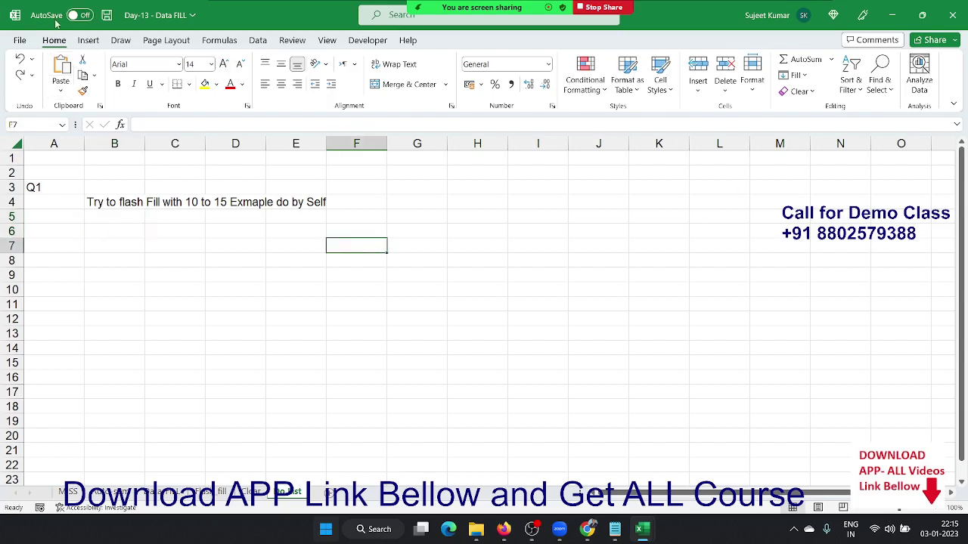
pyautogui.click(104, 18)
pyautogui.click(951, 15)
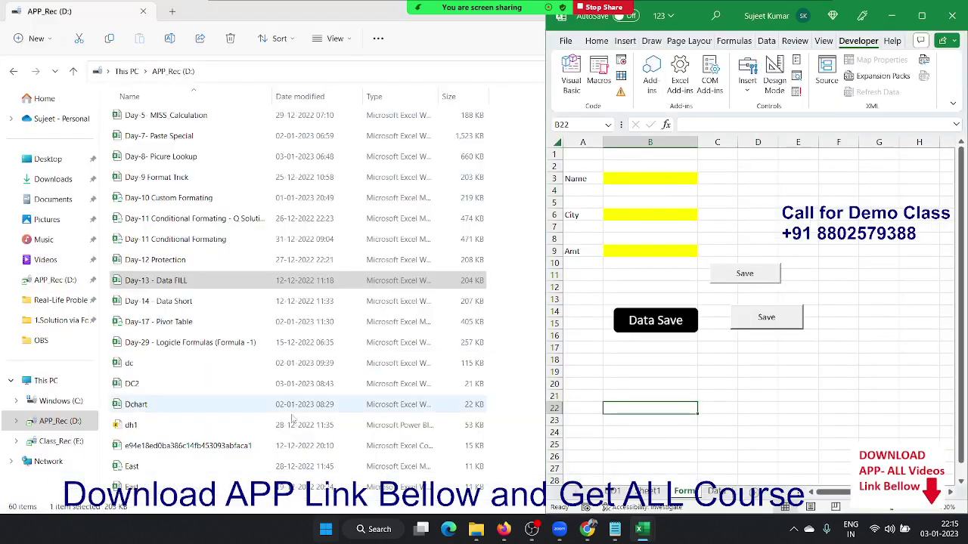
# - Open Day-14 - Data Short from File Explorer, maximize it, and show the Short sales sheet
pyautogui.click(218, 302)
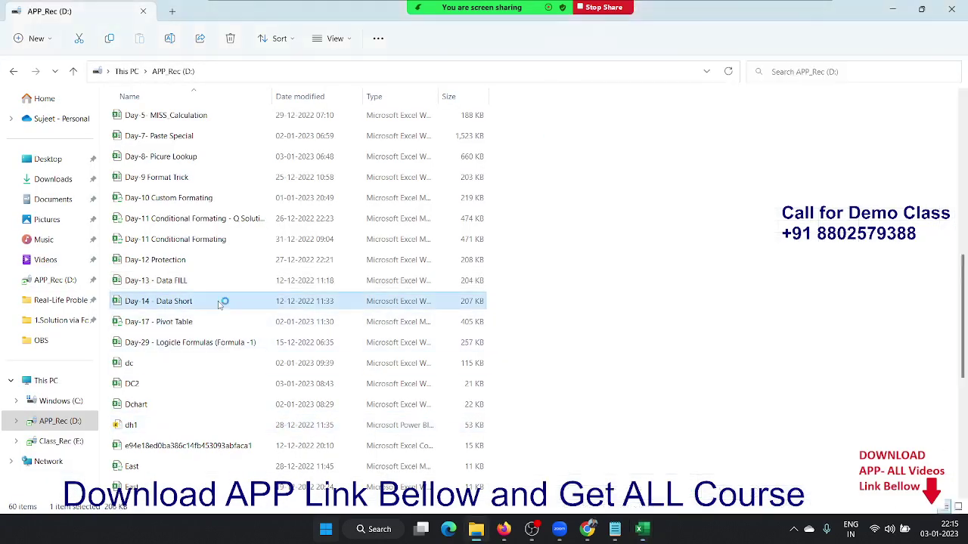
pyautogui.doubleClick(312, 302)
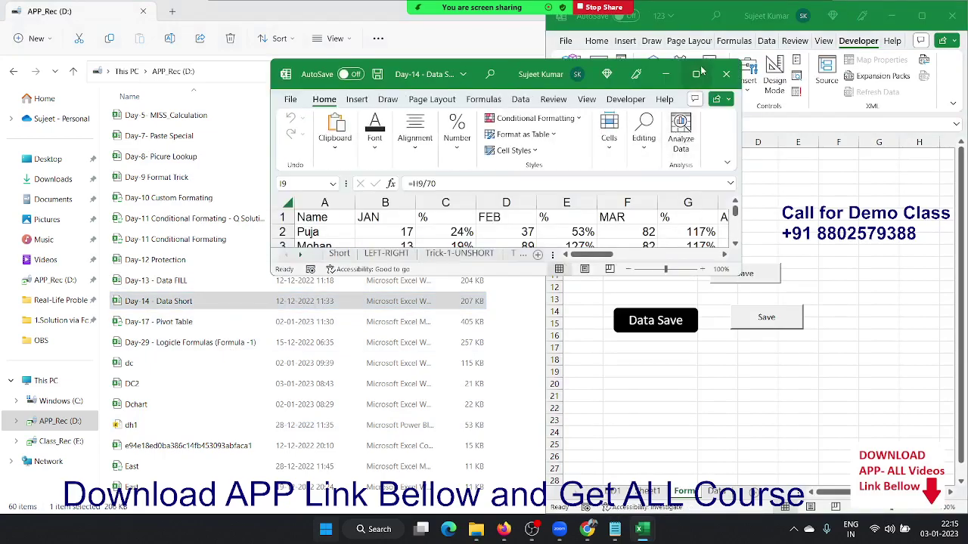
pyautogui.click(696, 73)
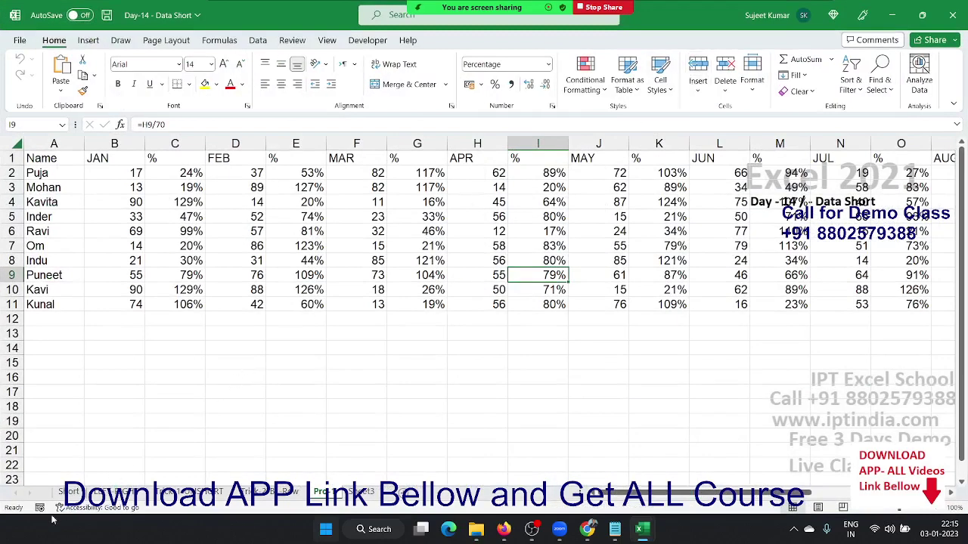
pyautogui.click(69, 491)
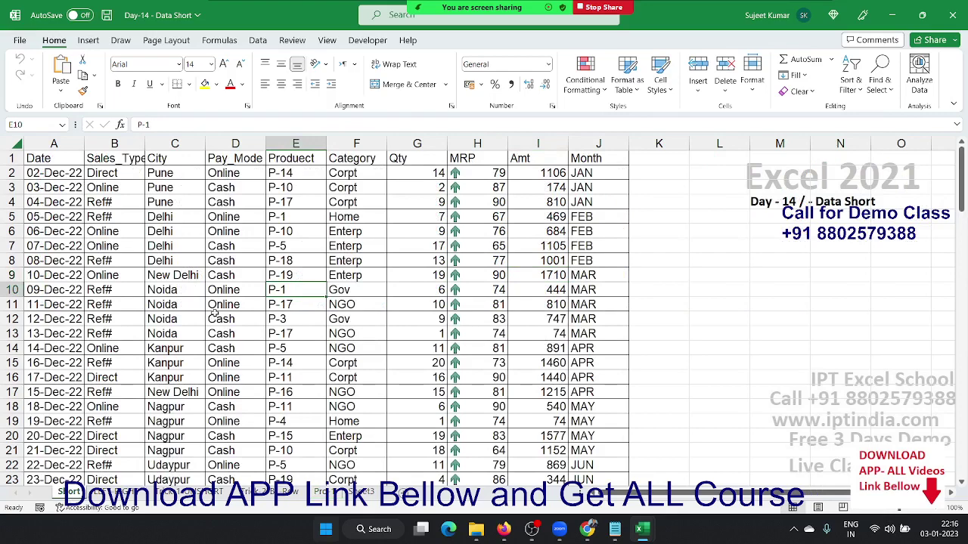
# - Sort the sales table by the Qty column, largest to smallest
pyautogui.click(423, 175)
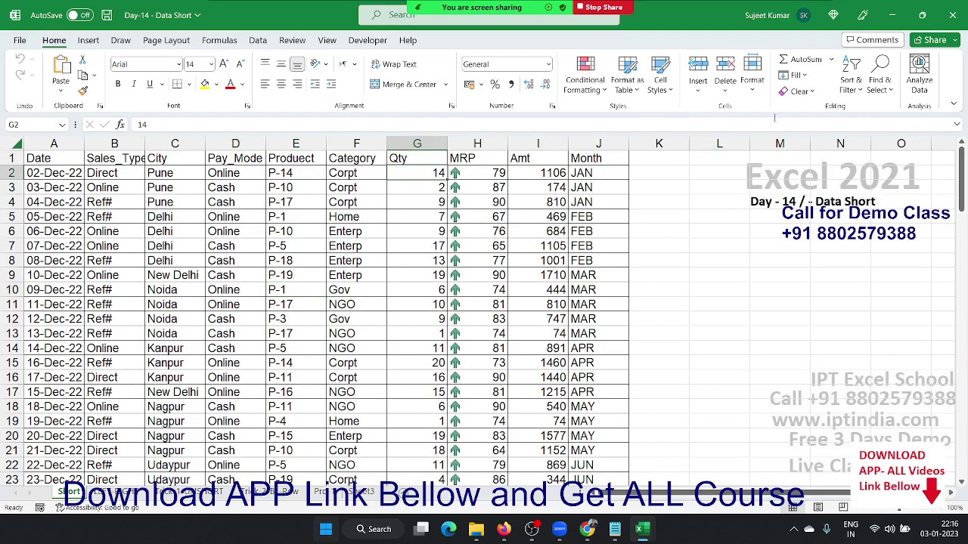
pyautogui.click(426, 156)
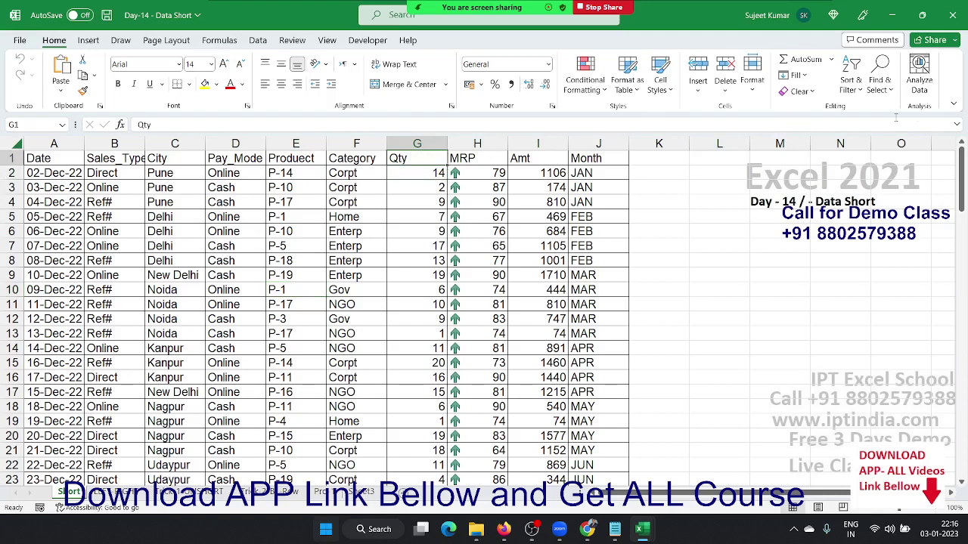
pyautogui.click(797, 76)
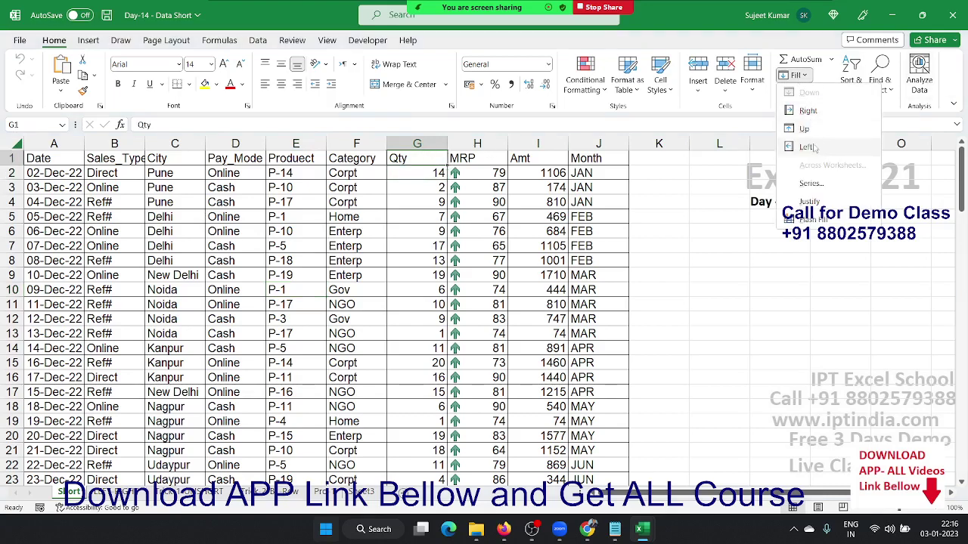
pyautogui.click(850, 82)
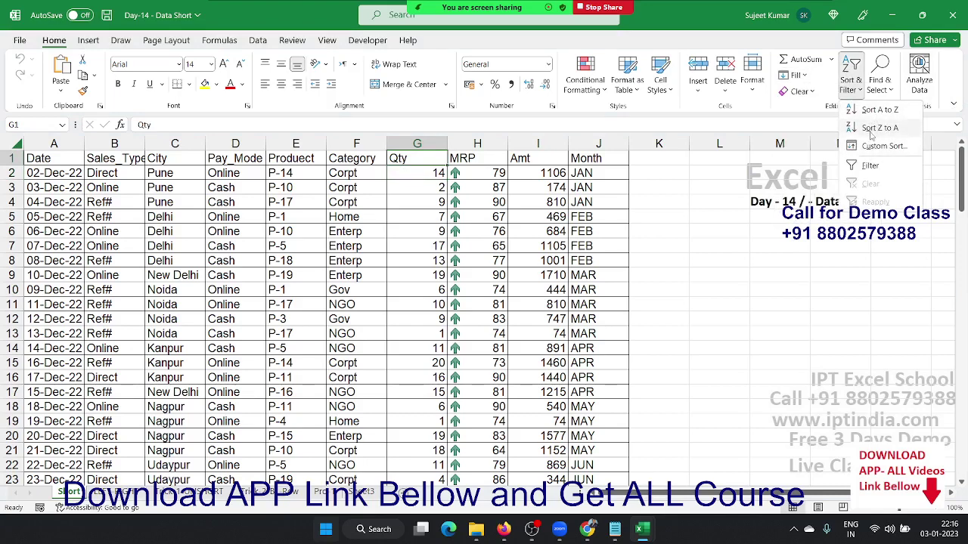
pyautogui.press('Escape')
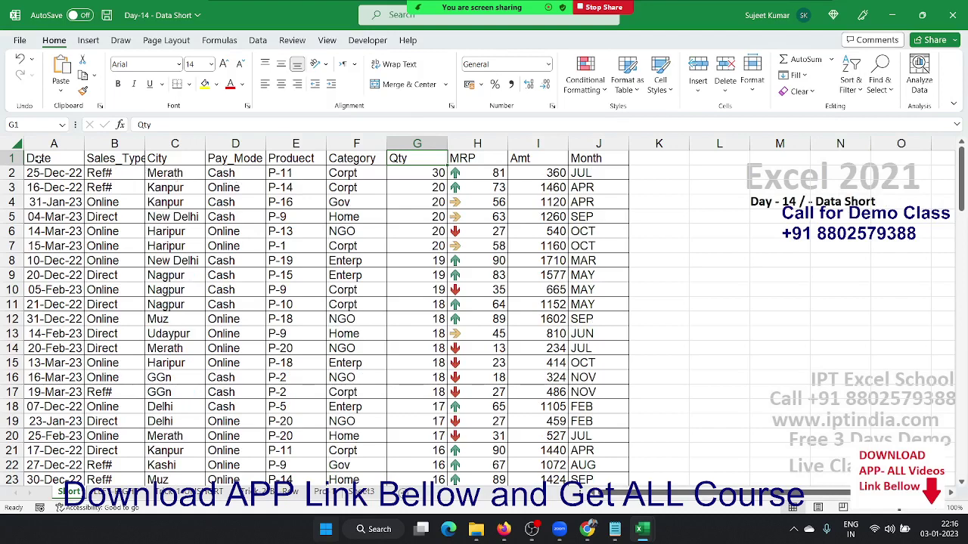
# - Review the highest-quantity rows, then bring up Sort & Filter options for the Category column
pyautogui.moveTo(38, 158); pyautogui.dragTo(572, 248)
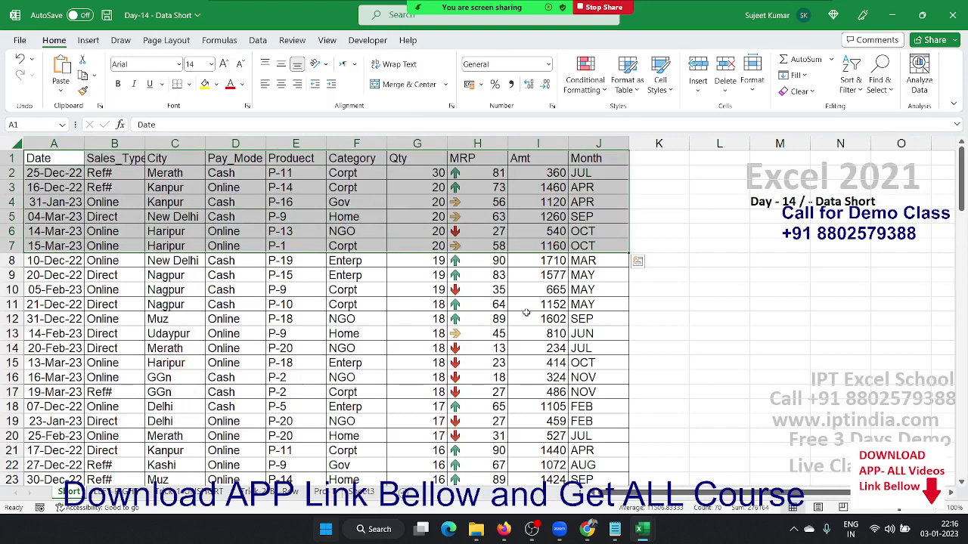
pyautogui.click(366, 186)
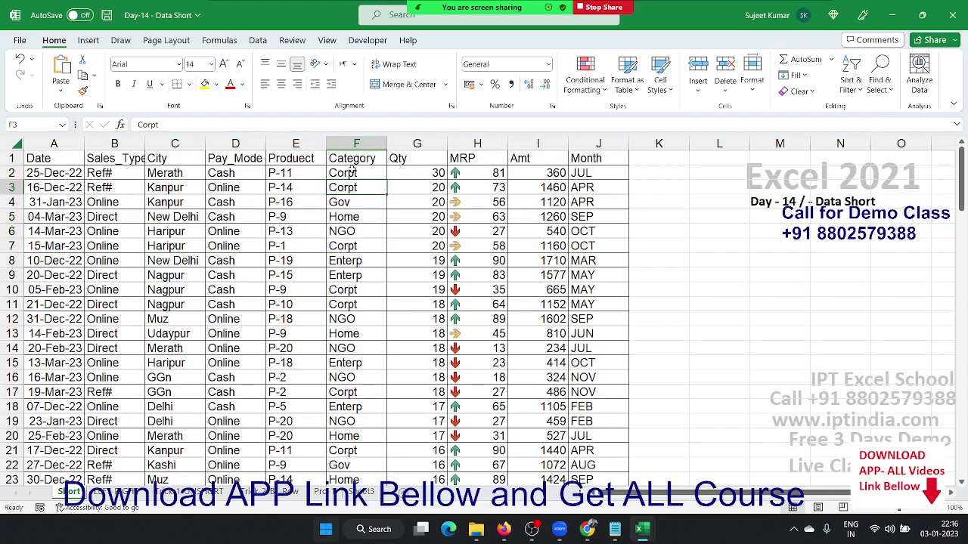
pyautogui.click(352, 168)
pyautogui.click(353, 159)
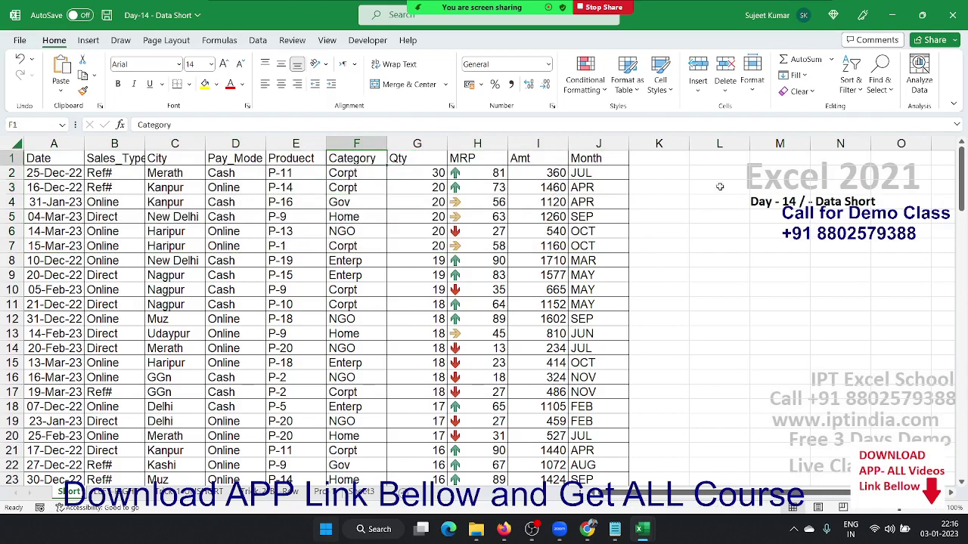
pyautogui.click(857, 80)
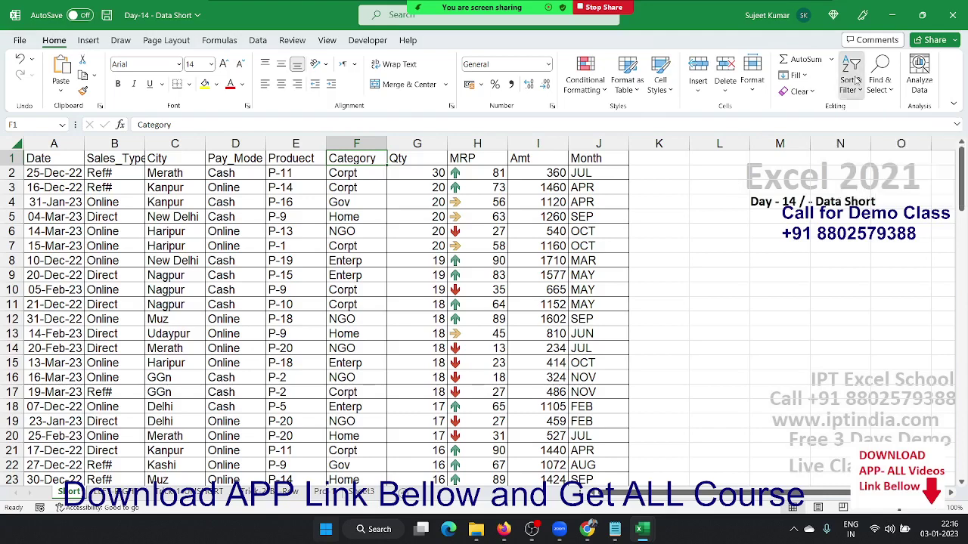
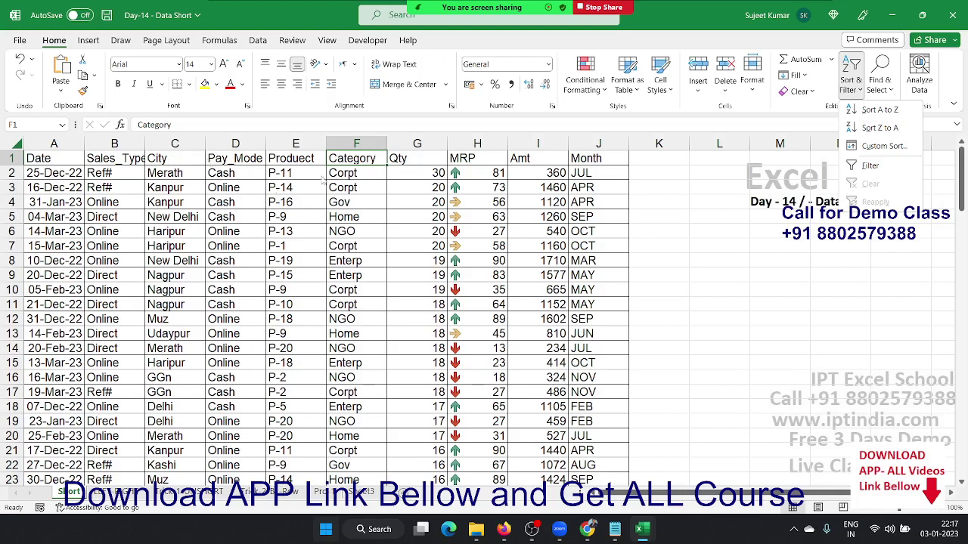
# - Custom-sort by City A to Z, then by Category, and select the Delhi City cells
pyautogui.click(865, 147)
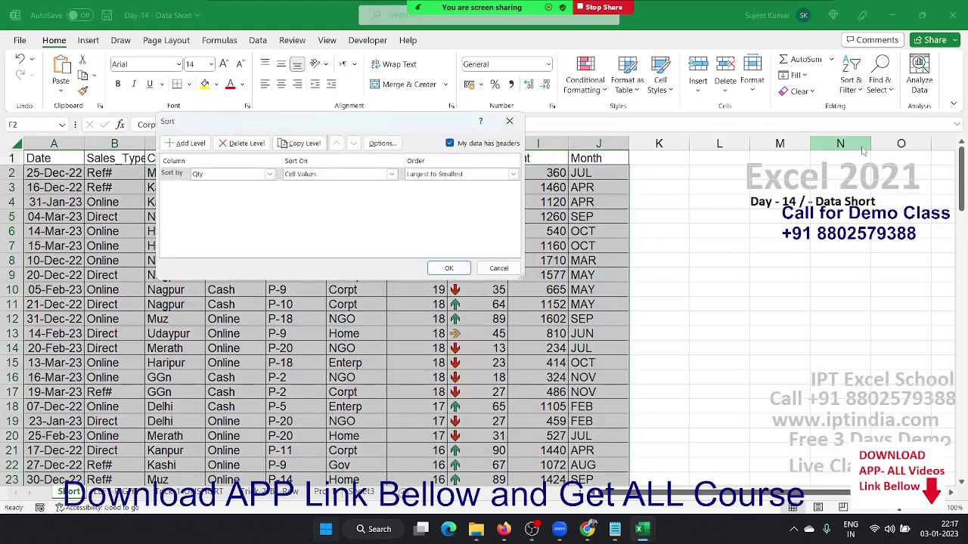
pyautogui.click(234, 175)
pyautogui.click(217, 203)
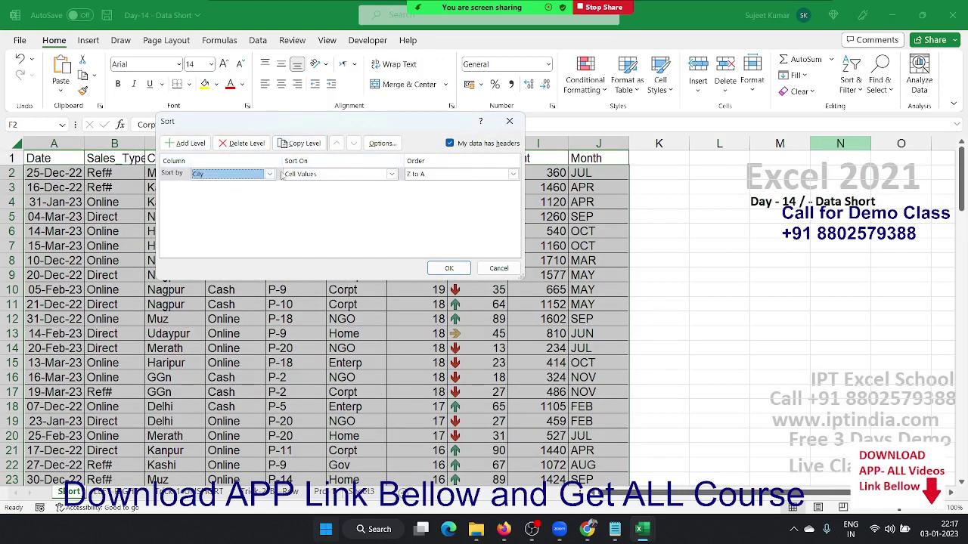
pyautogui.click(444, 175)
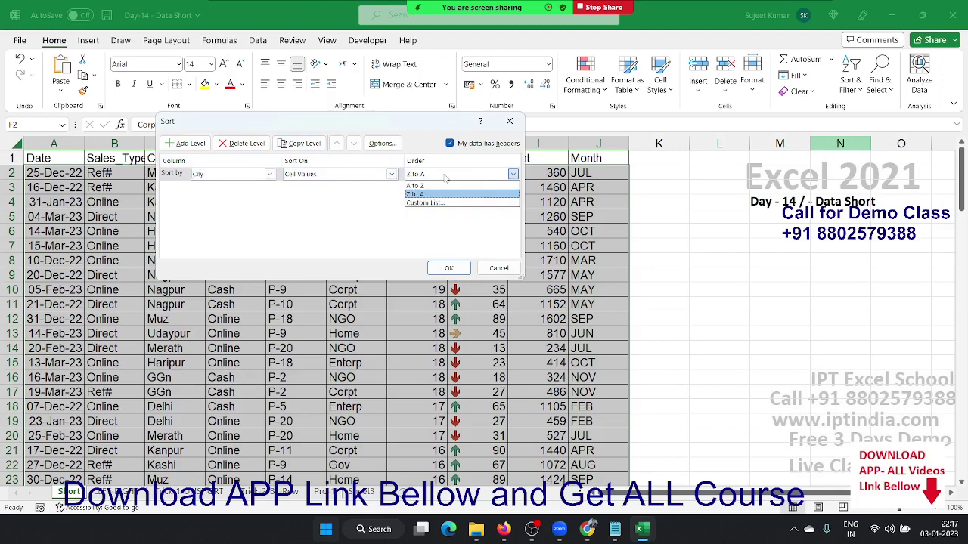
pyautogui.click(434, 186)
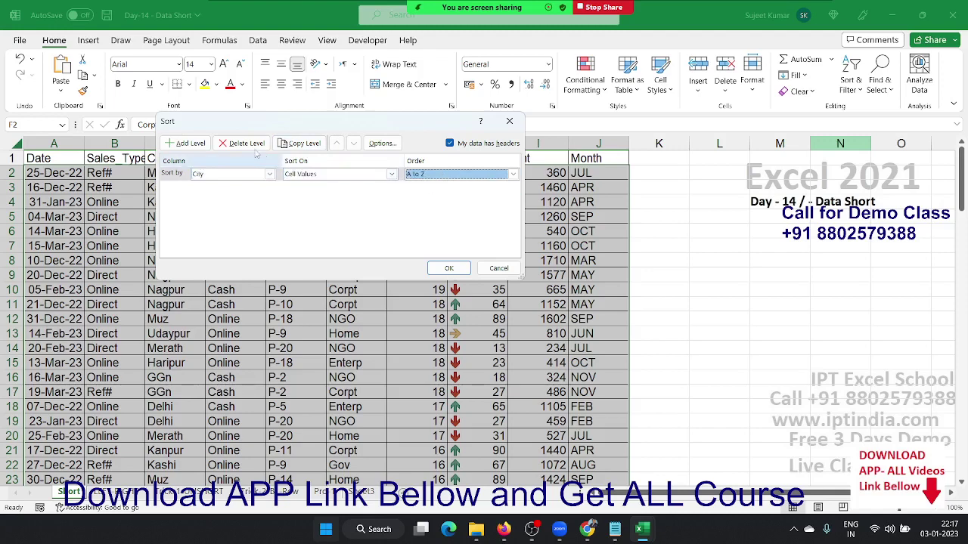
pyautogui.click(184, 143)
pyautogui.click(269, 188)
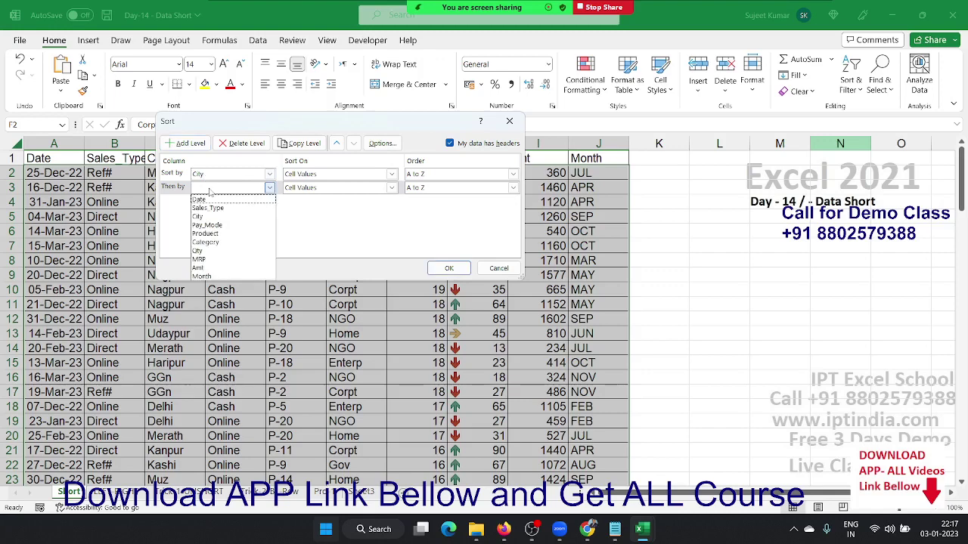
pyautogui.click(229, 243)
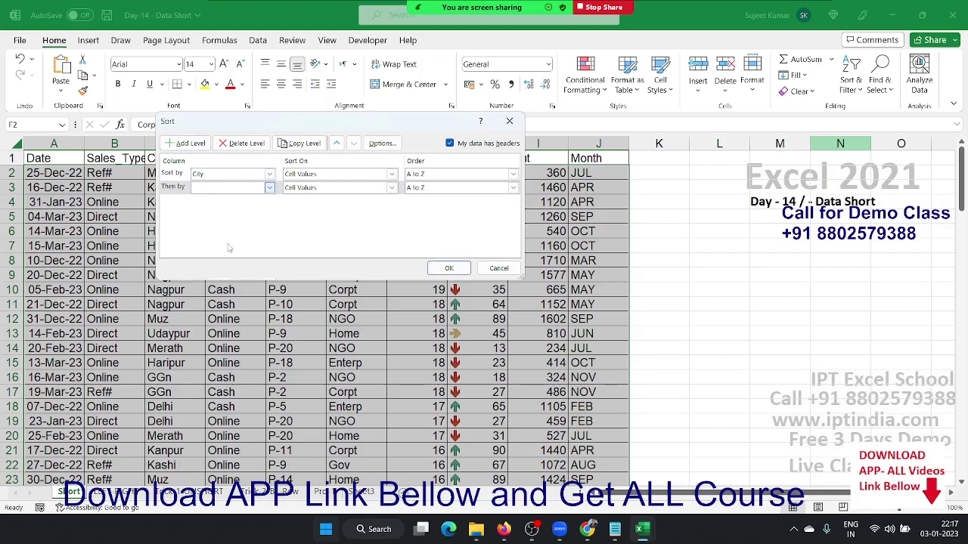
pyautogui.click(448, 267)
pyautogui.moveTo(158, 172); pyautogui.dragTo(163, 260)
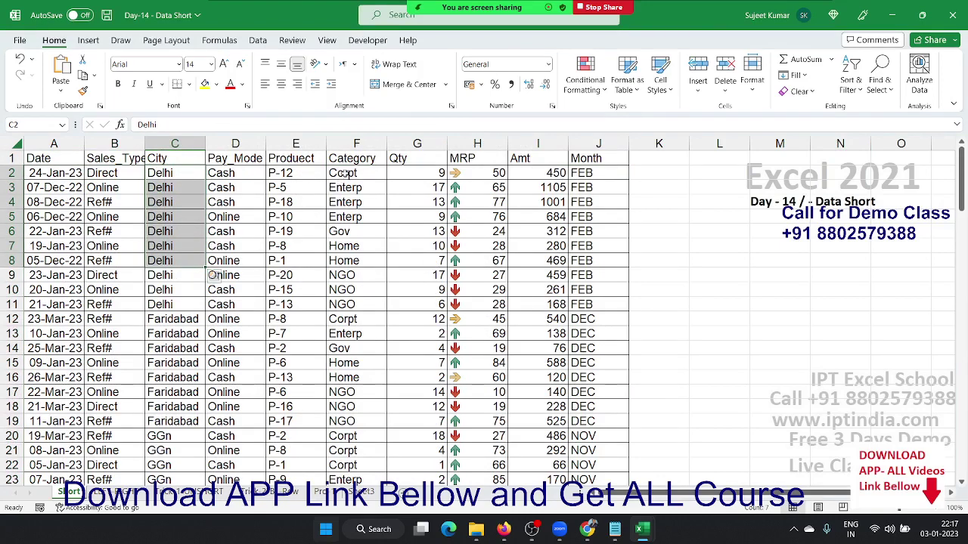
# - Select the Delhi rows' Category cells, then sort the table by Month A to Z
pyautogui.moveTo(345, 174); pyautogui.dragTo(352, 275)
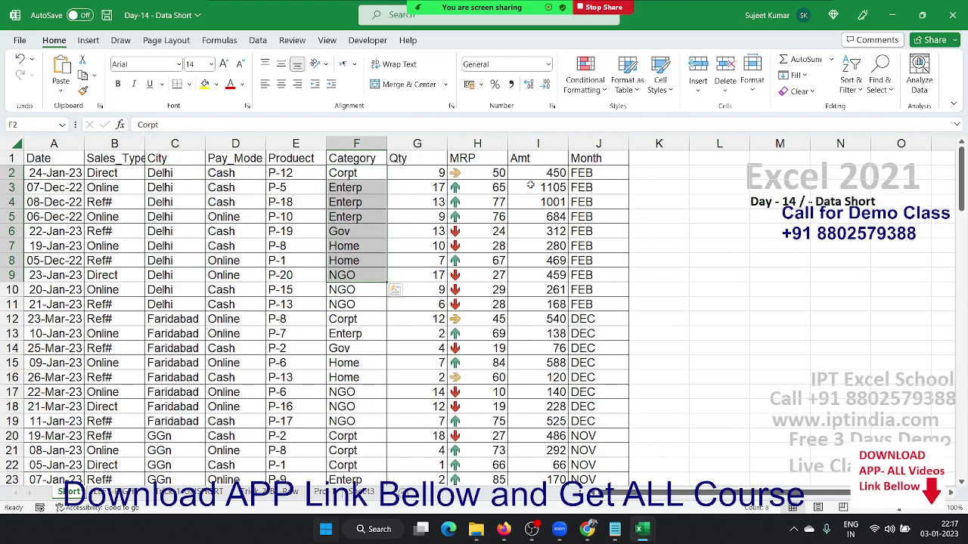
pyautogui.click(600, 157)
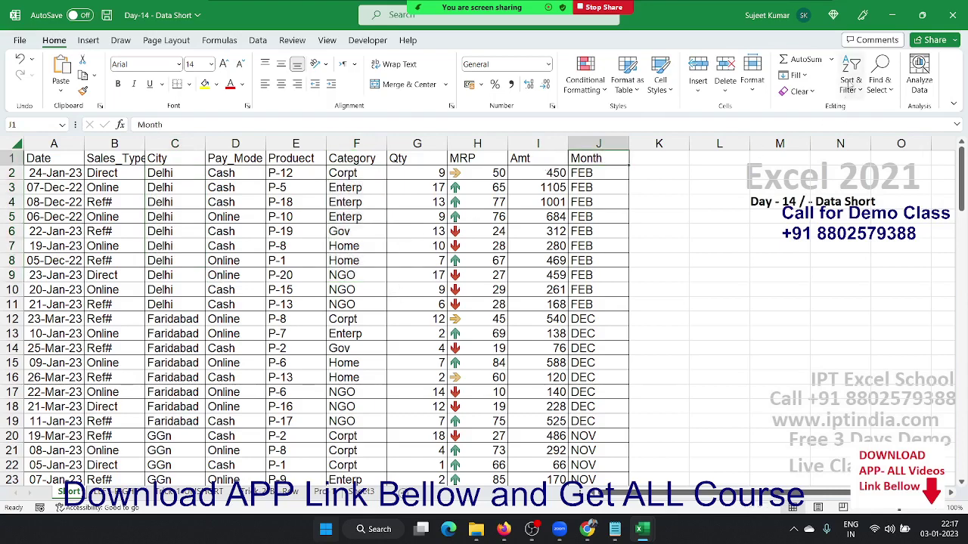
pyautogui.click(850, 83)
pyautogui.click(864, 113)
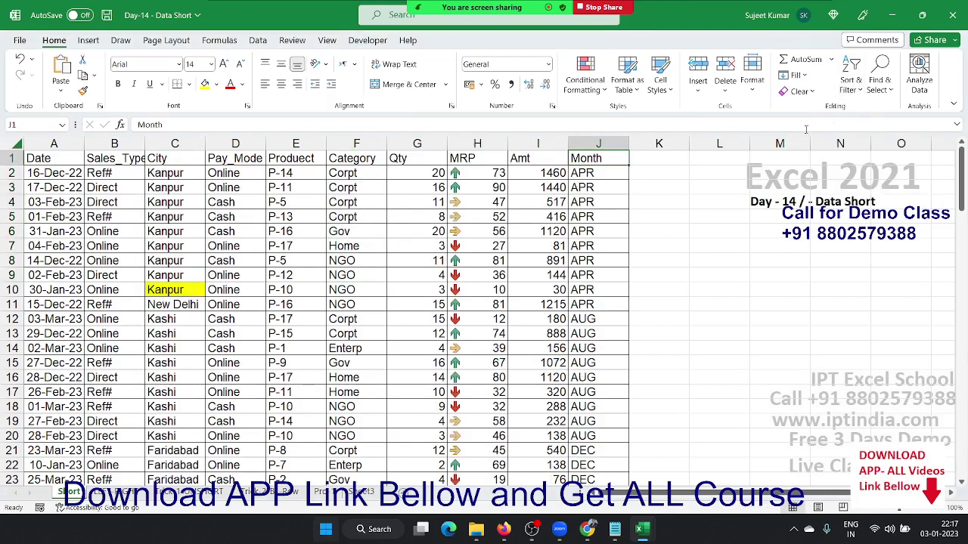
# - Check the Month order: APR rows first, then AUG, then DEC
pyautogui.click(595, 193)
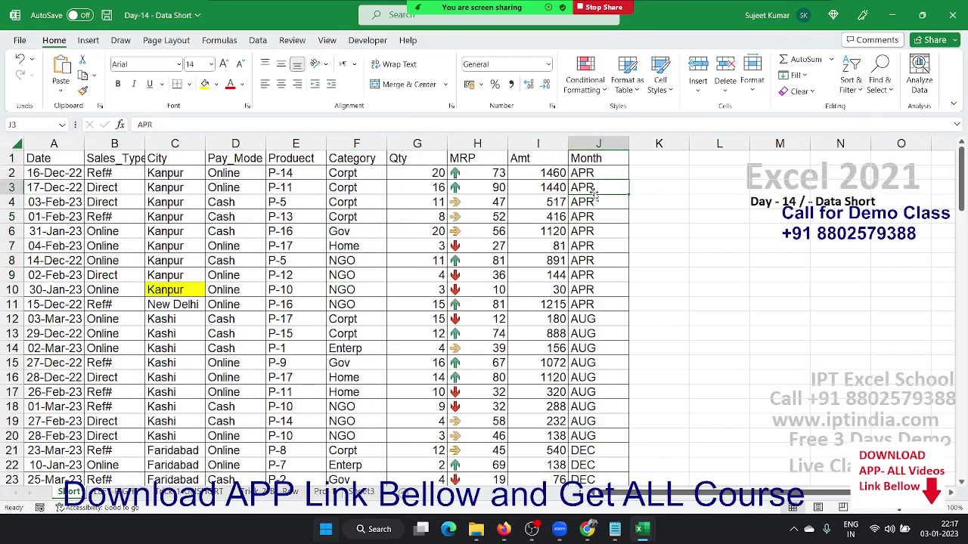
pyautogui.click(597, 330)
pyautogui.click(591, 464)
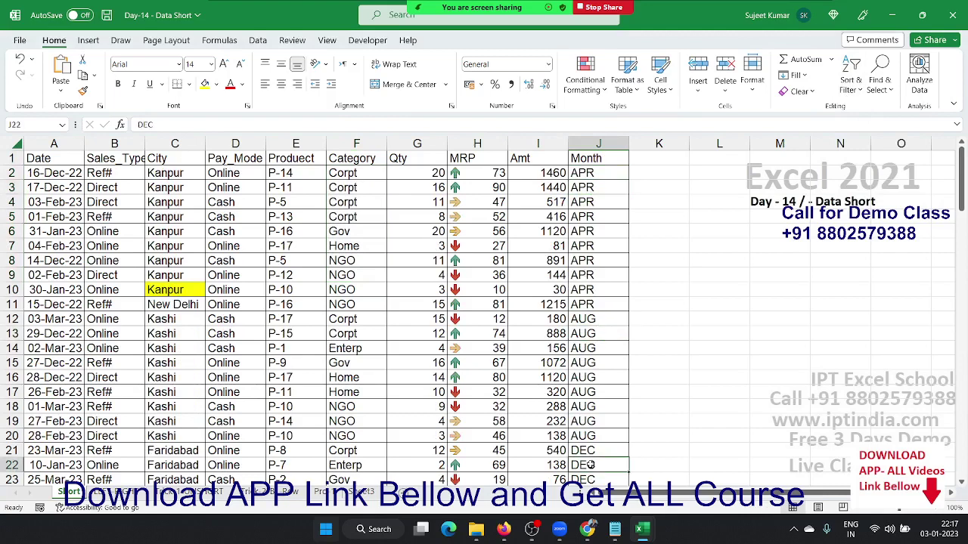
pyautogui.scroll(-2, 575, 420)
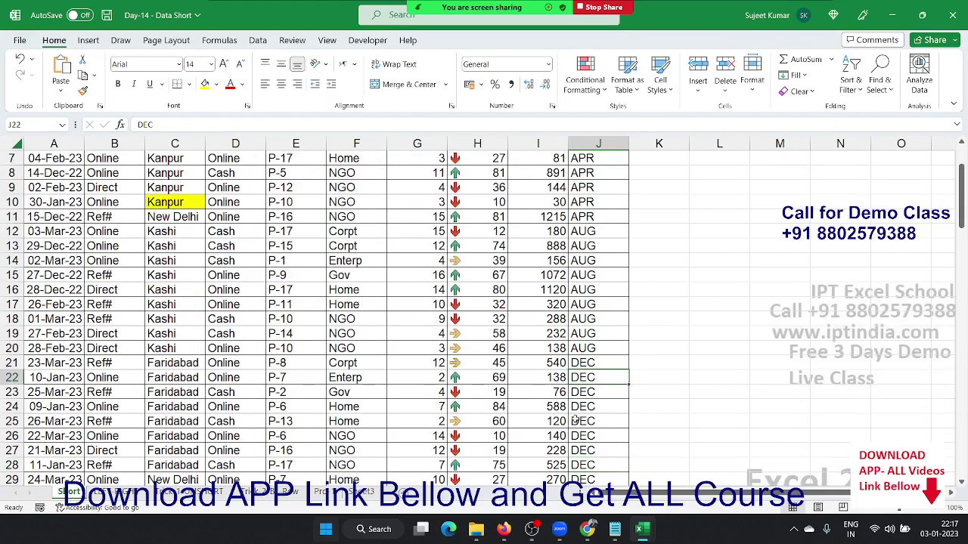
pyautogui.scroll(2, 575, 421)
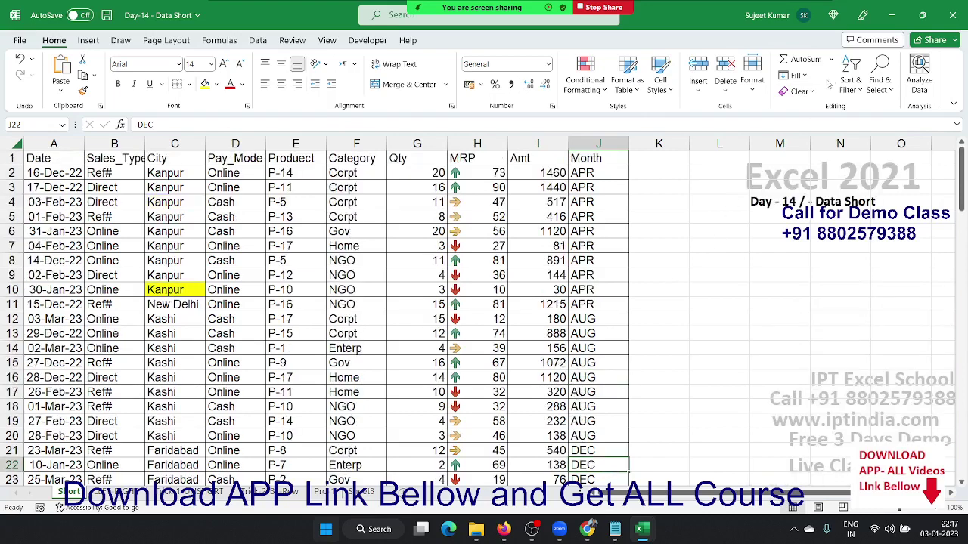
# - Sort by Month using the Jan–Dec custom list so JAN, FEB, MAR rows lead
pyautogui.click(849, 83)
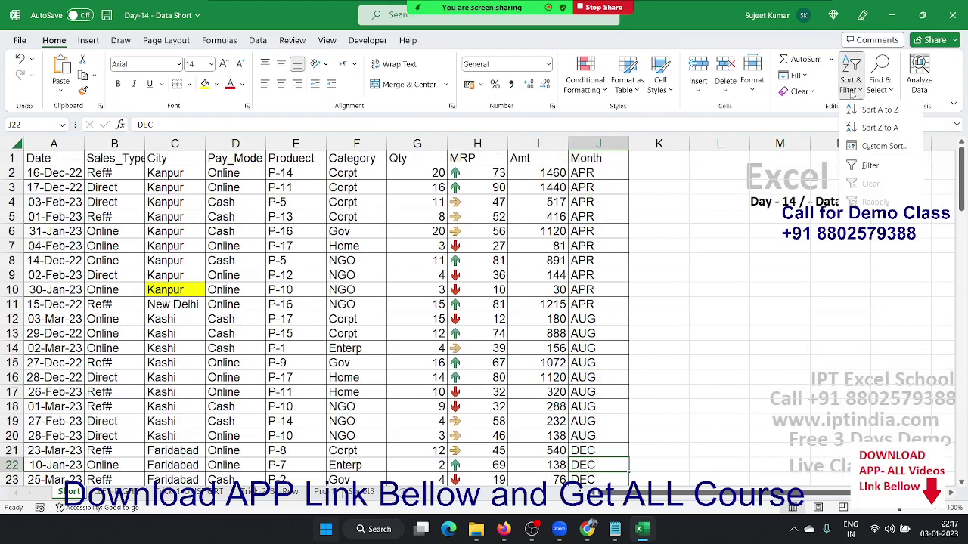
pyautogui.click(870, 153)
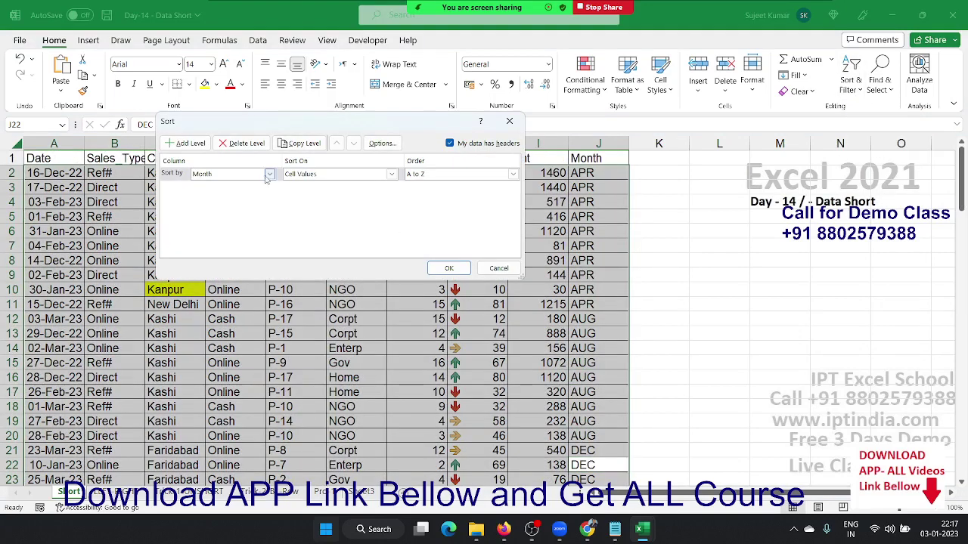
pyautogui.click(423, 175)
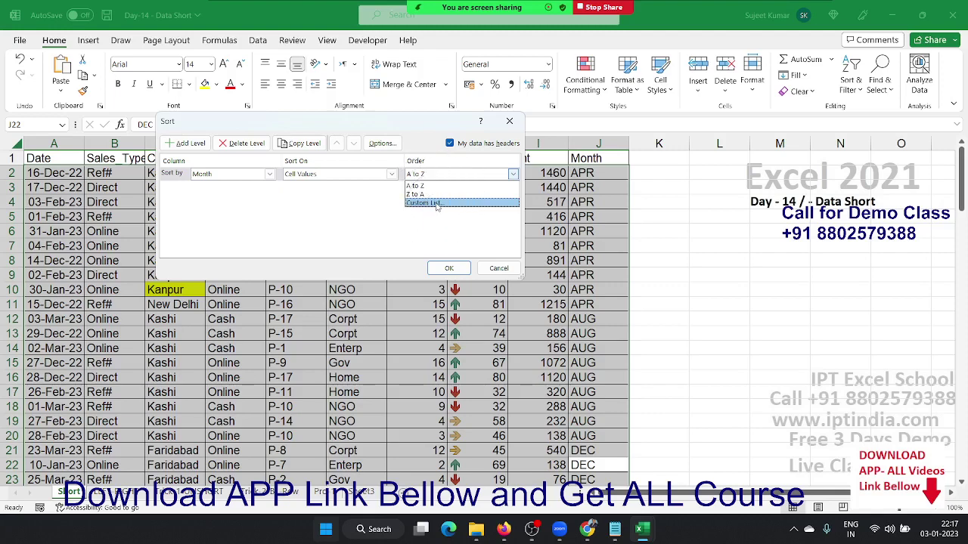
pyautogui.click(436, 204)
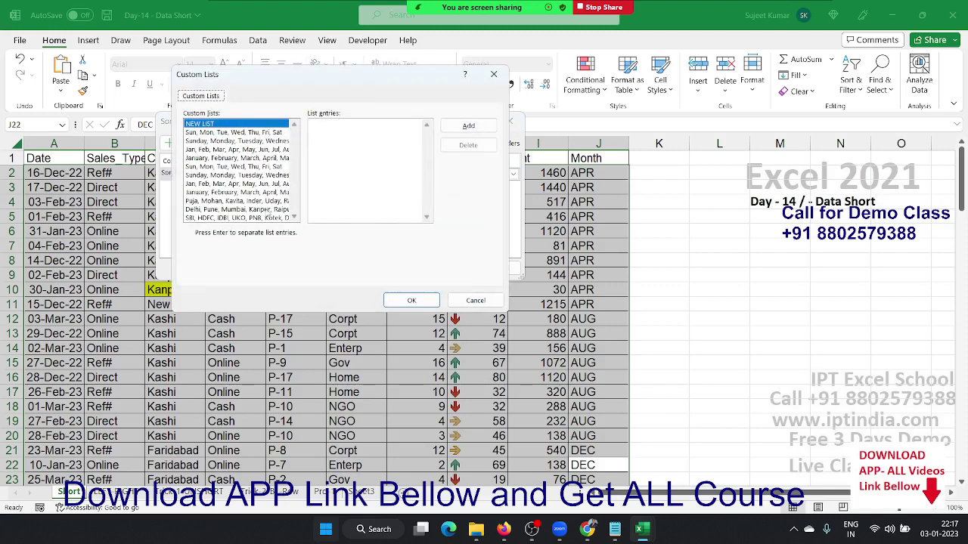
pyautogui.click(190, 184)
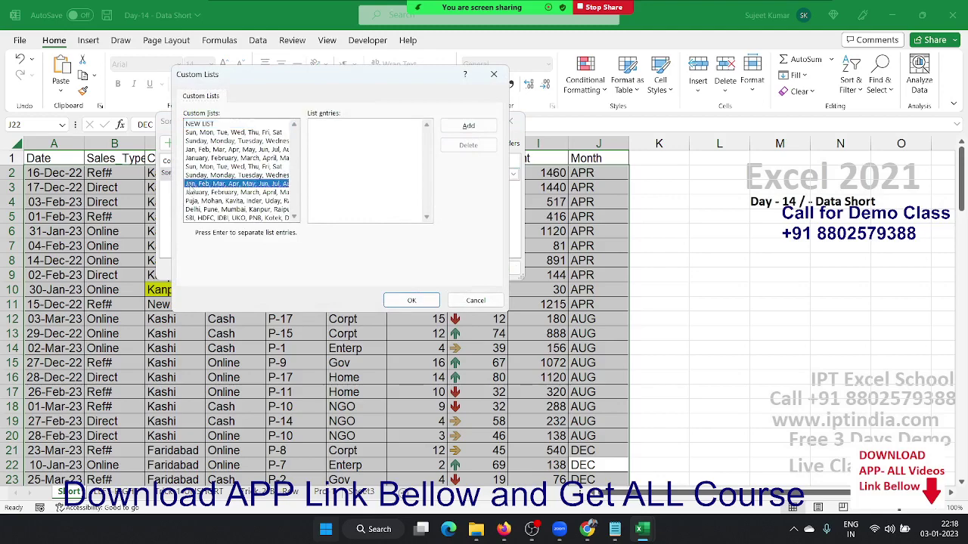
pyautogui.click(395, 303)
pyautogui.click(447, 268)
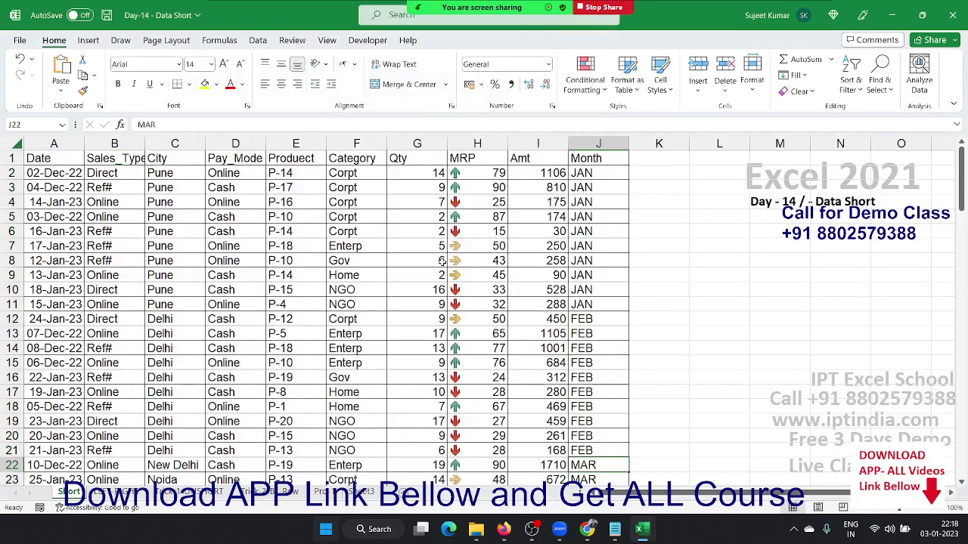
pyautogui.moveTo(601, 172); pyautogui.dragTo(609, 277)
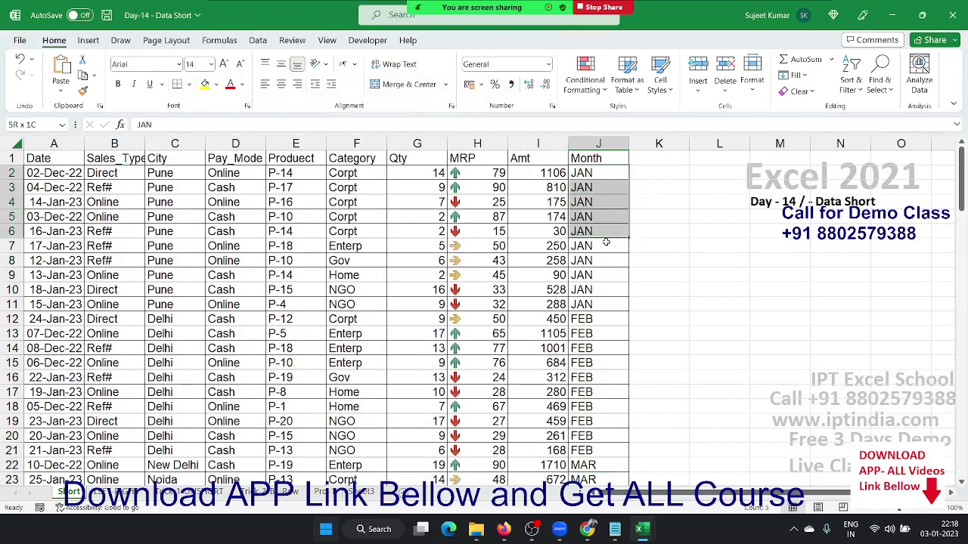
pyautogui.moveTo(599, 322); pyautogui.dragTo(605, 416)
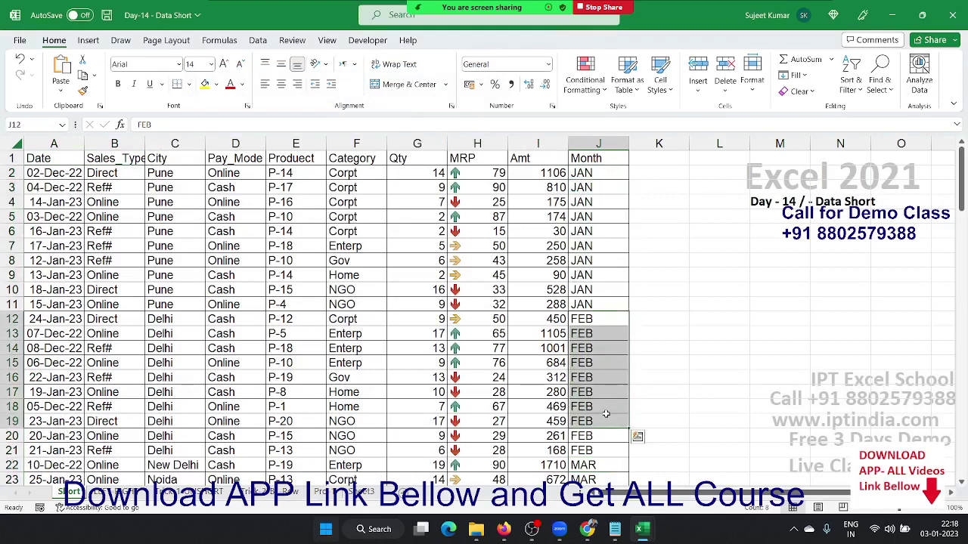
pyautogui.scroll(-3, 605, 414)
pyautogui.moveTo(589, 349); pyautogui.dragTo(595, 422)
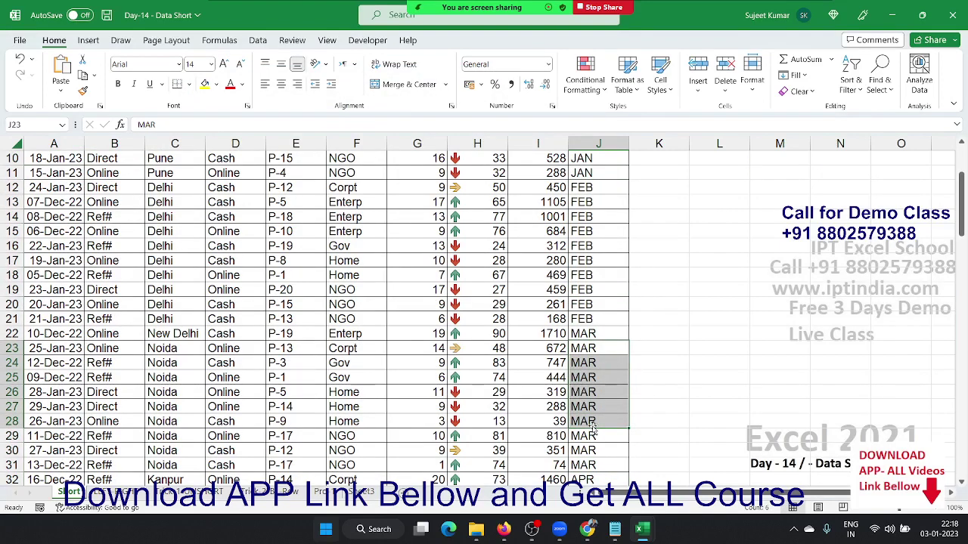
pyautogui.scroll(3, 487, 316)
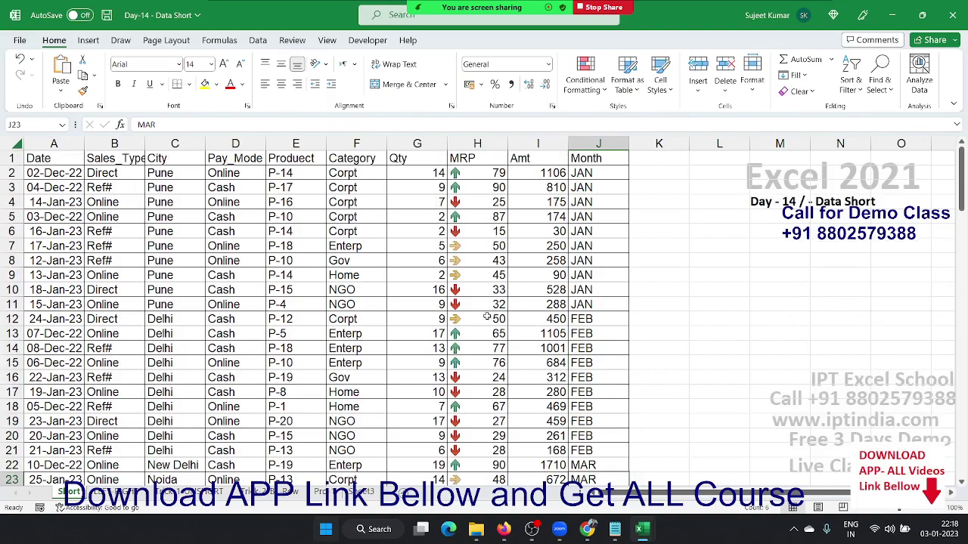
pyautogui.click(416, 229)
pyautogui.scroll(-5, 189, 211)
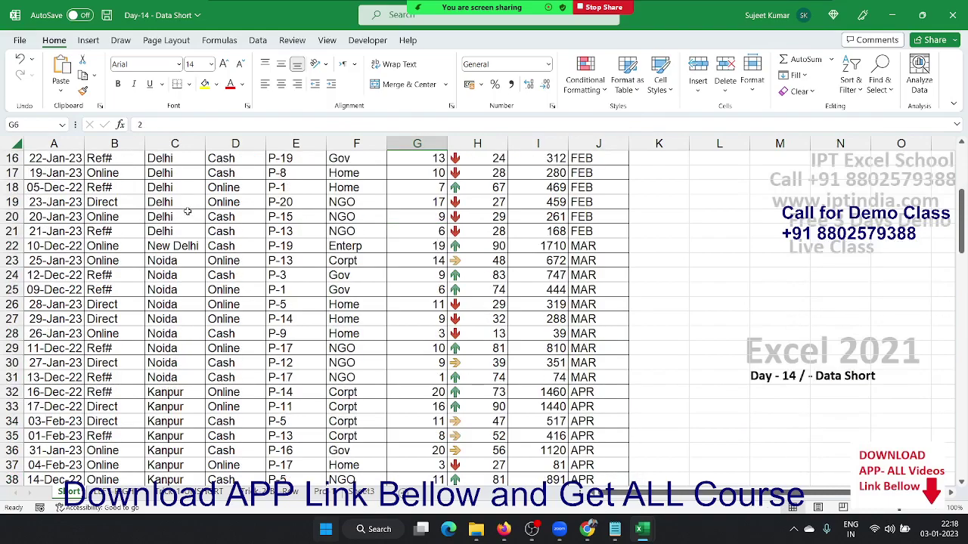
pyautogui.scroll(-9, 186, 214)
pyautogui.scroll(5, 187, 214)
pyautogui.scroll(4, 187, 214)
pyautogui.scroll(5, 187, 215)
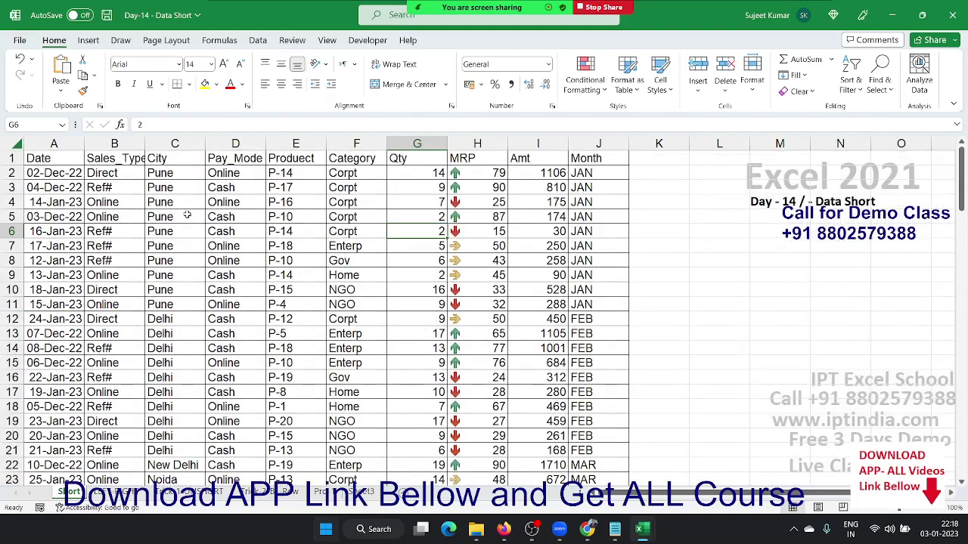
pyautogui.scroll(-3, 187, 215)
pyautogui.scroll(-7, 187, 215)
pyautogui.scroll(-4, 187, 215)
pyautogui.scroll(4, 187, 215)
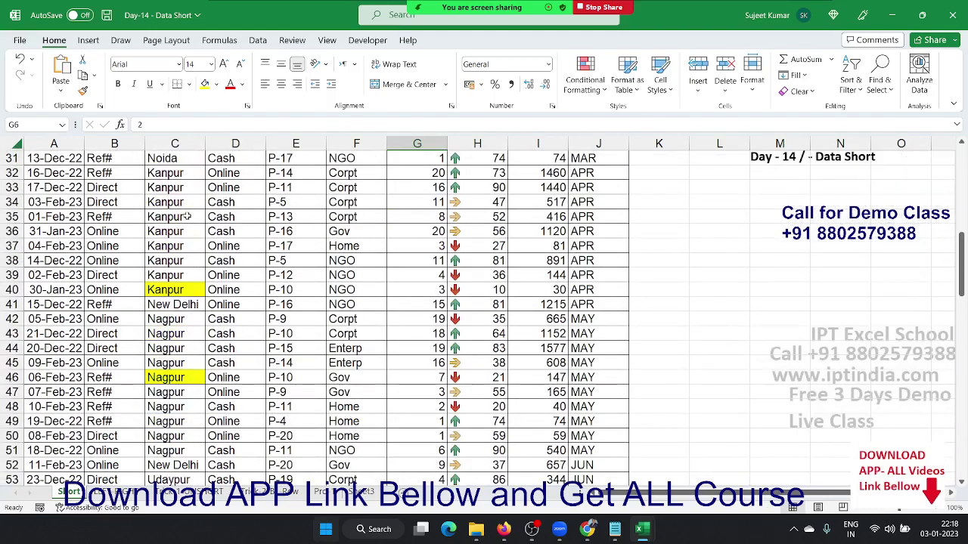
pyautogui.scroll(5, 187, 216)
pyautogui.scroll(4, 186, 216)
pyautogui.scroll(1, 186, 217)
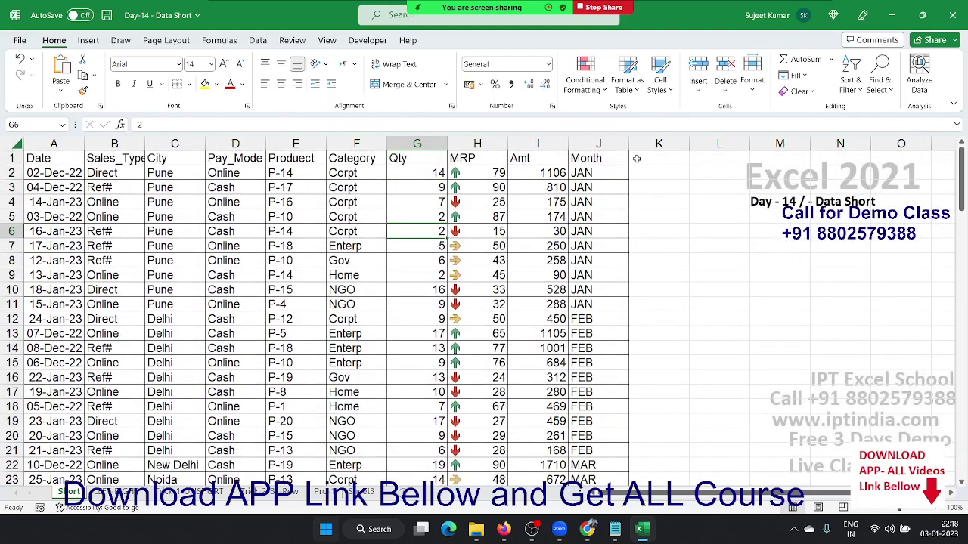
# - Custom-sort by City on cell colour with the yellow fill on top
pyautogui.click(855, 85)
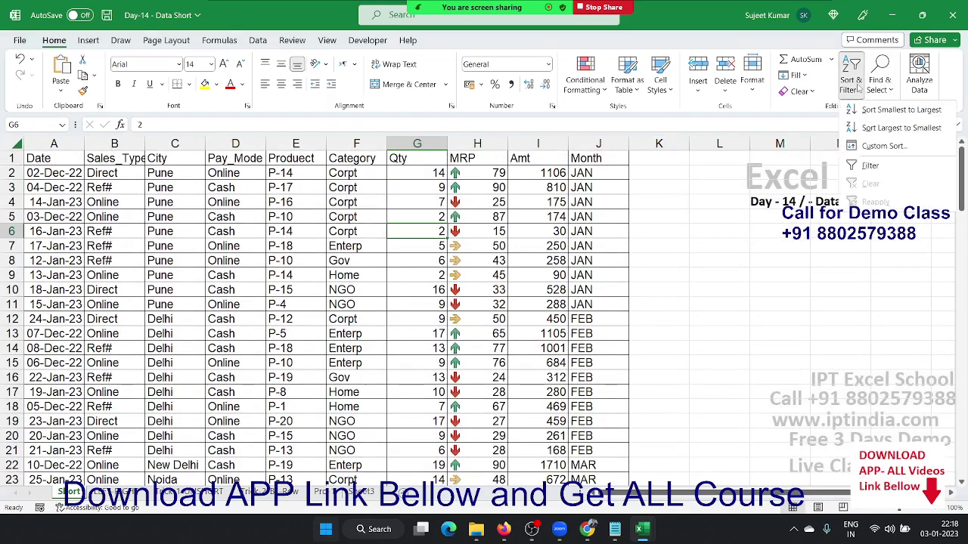
pyautogui.click(877, 146)
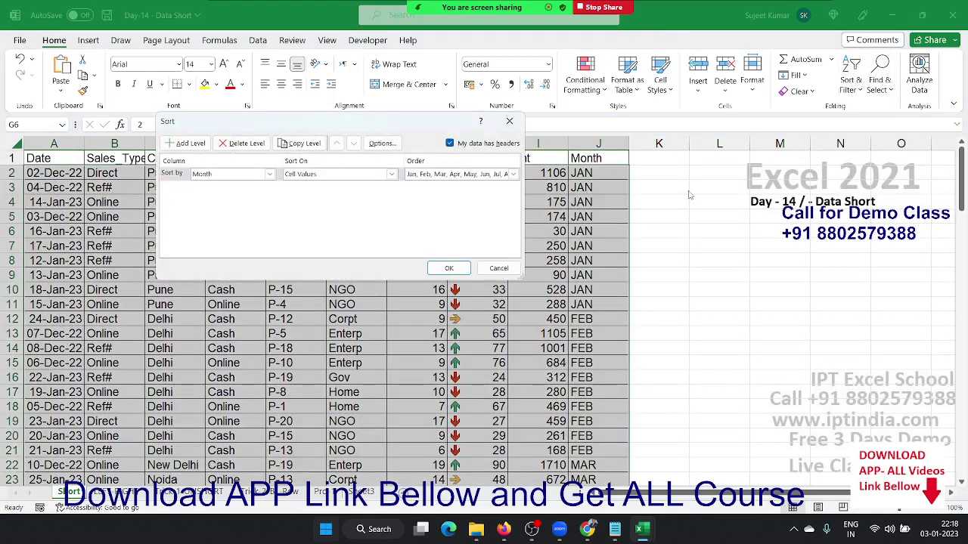
pyautogui.click(249, 177)
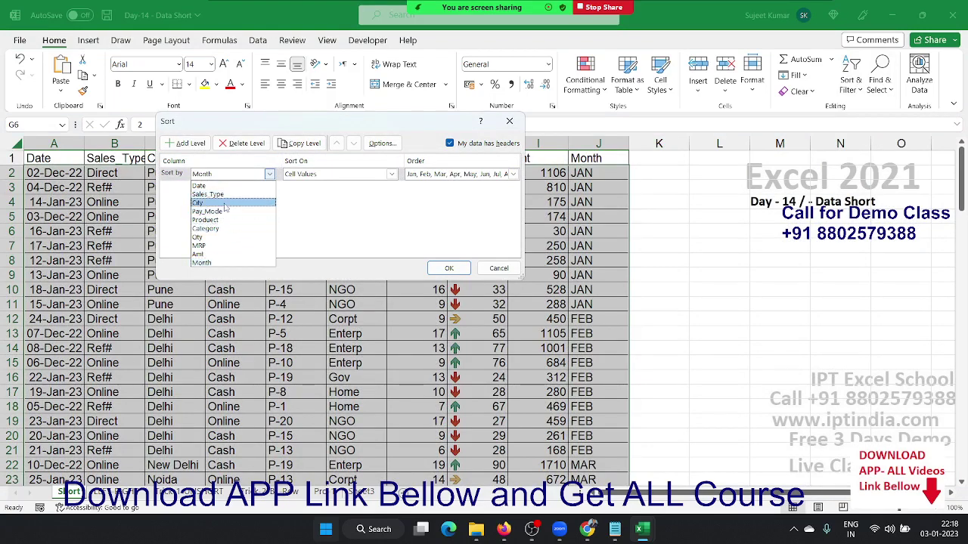
pyautogui.click(227, 203)
pyautogui.click(310, 175)
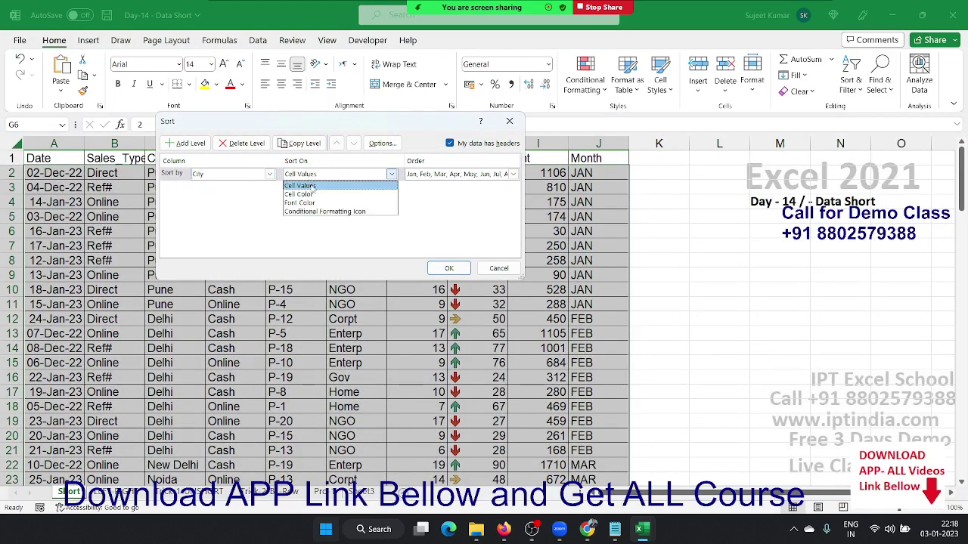
pyautogui.click(313, 196)
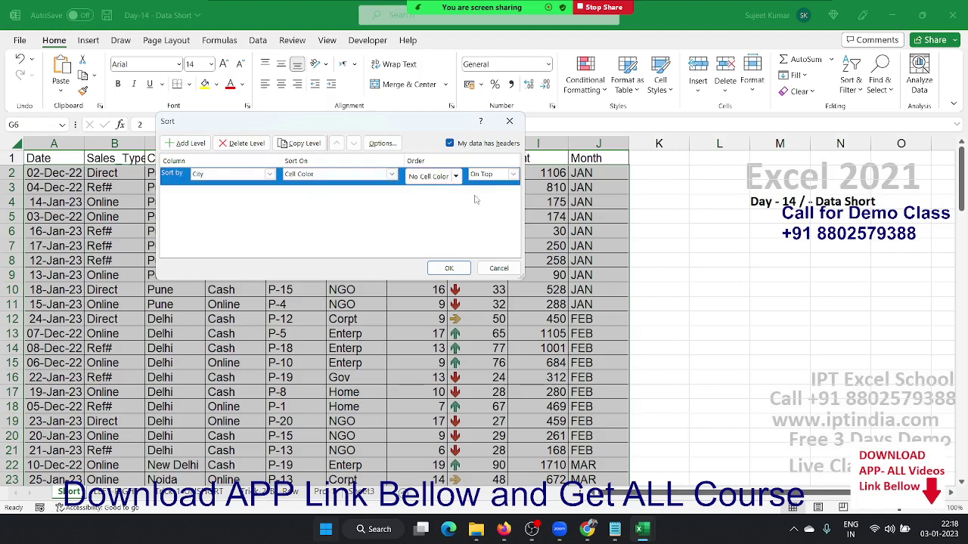
pyautogui.click(456, 176)
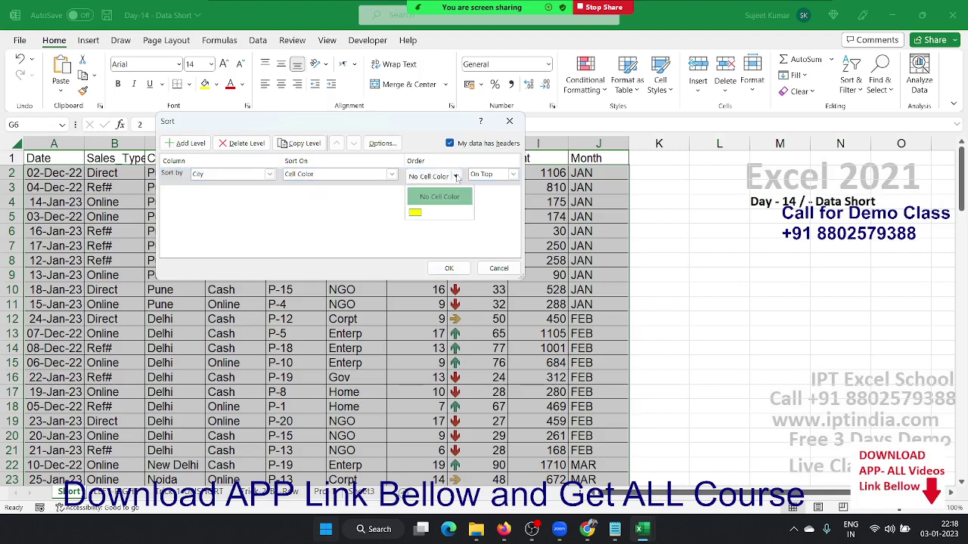
pyautogui.click(417, 215)
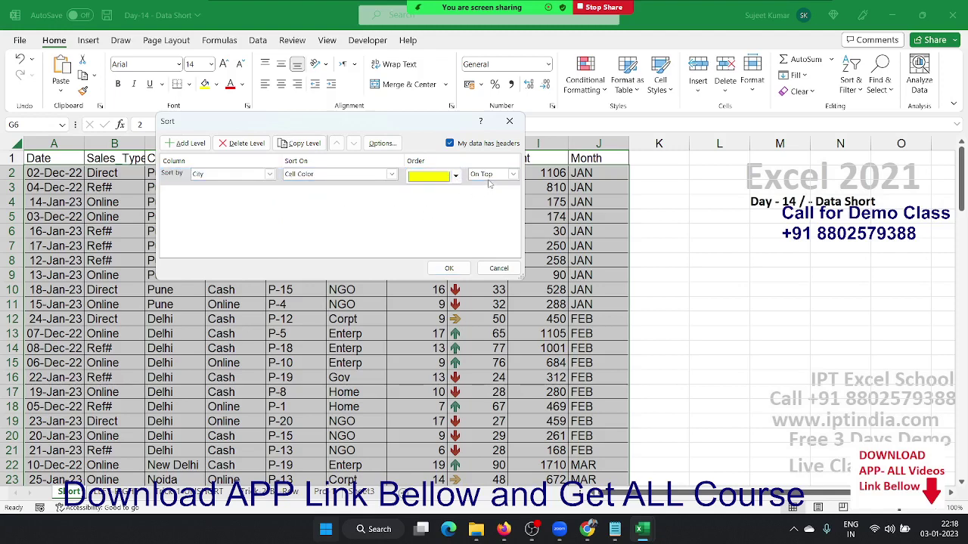
pyautogui.click(460, 265)
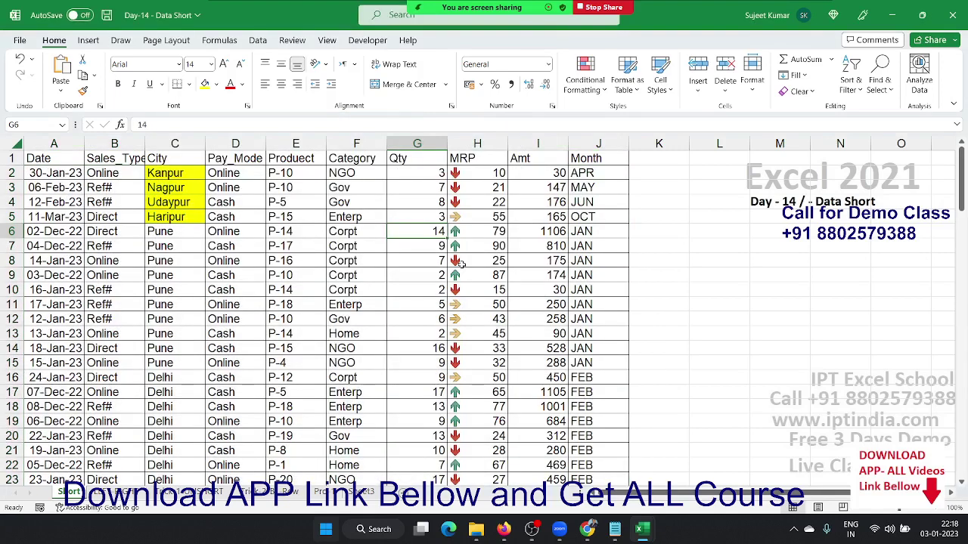
# - Select the MRP values H2:H10 and start a sort, then cancel the sort warning
pyautogui.moveTo(476, 173); pyautogui.dragTo(494, 292)
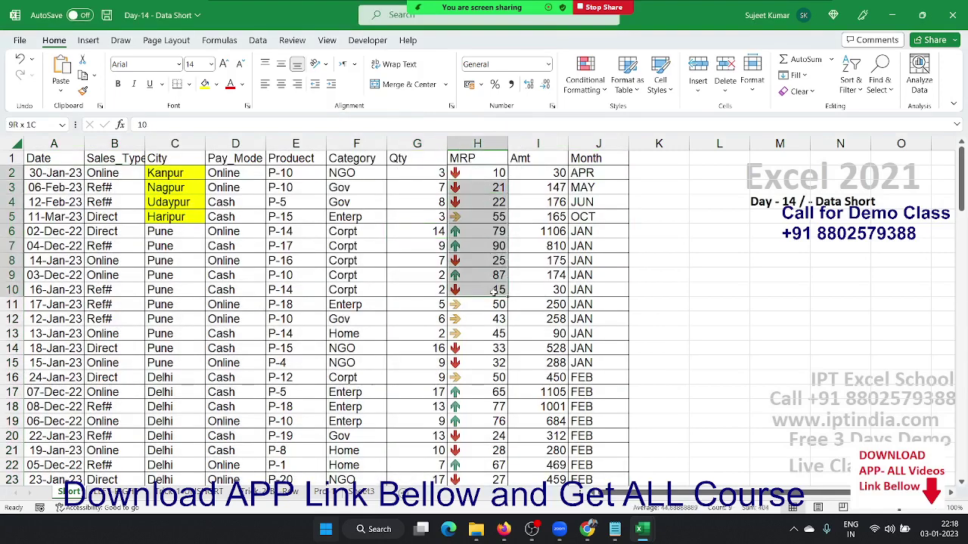
pyautogui.click(859, 91)
pyautogui.click(880, 146)
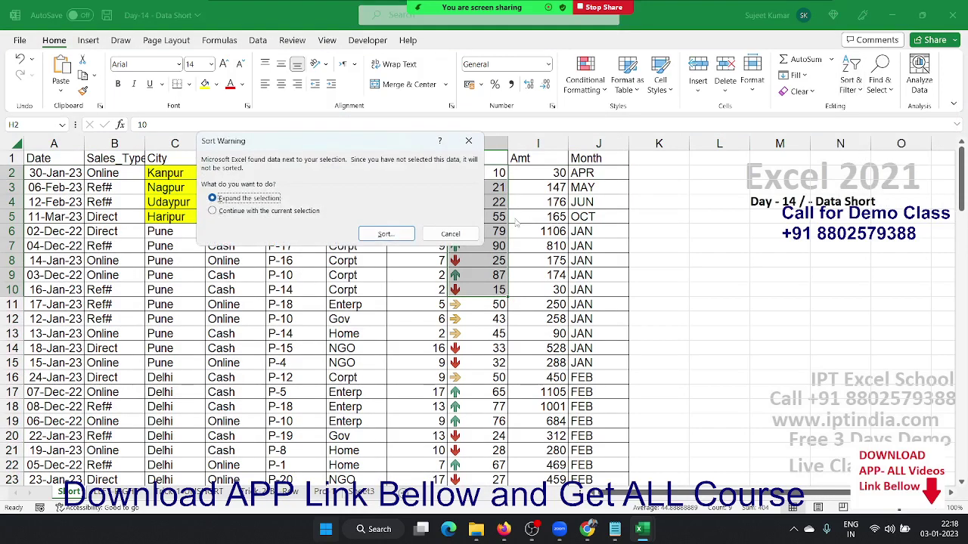
pyautogui.click(451, 234)
# - Custom-sort by MRP conditional formatting icon, green up-arrow on top; then open the Month/Sales sheet
pyautogui.click(495, 217)
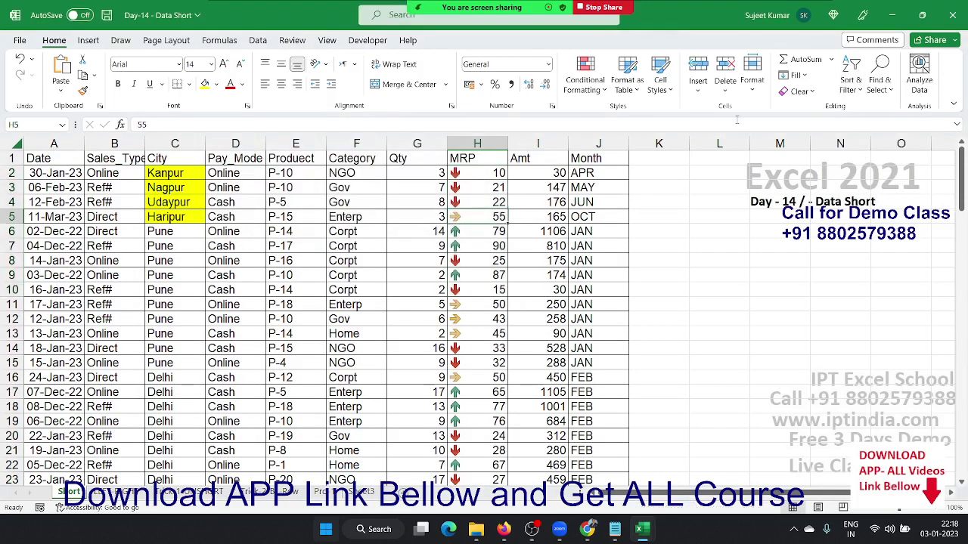
pyautogui.click(859, 91)
pyautogui.click(881, 136)
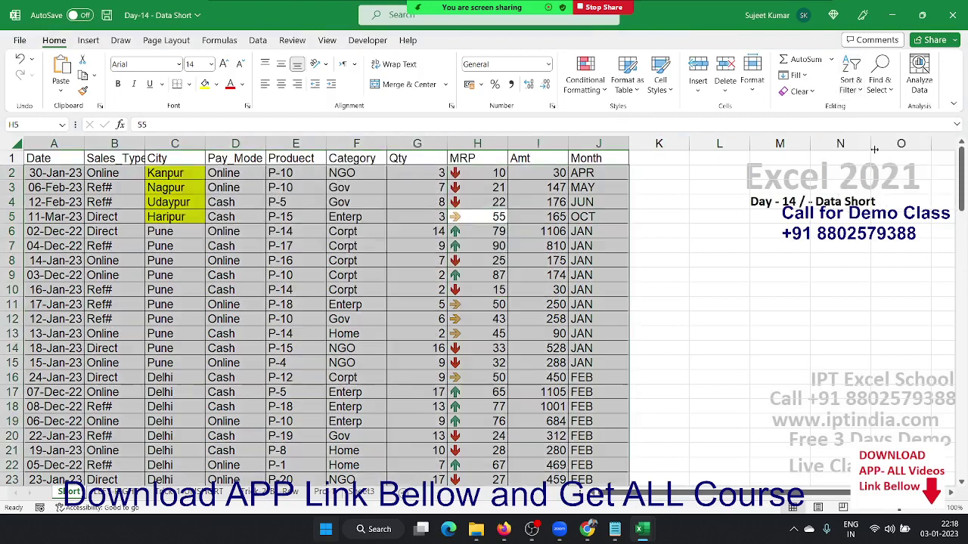
pyautogui.click(243, 175)
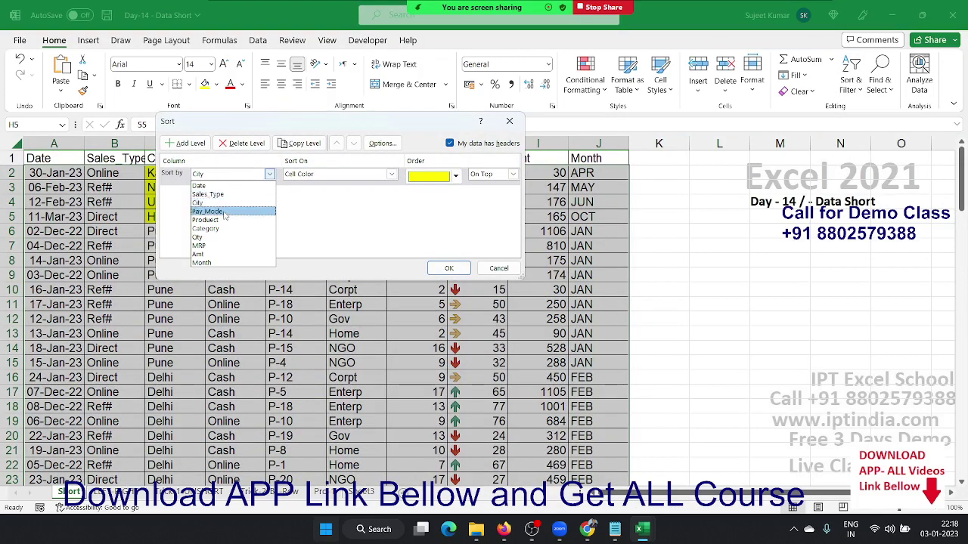
pyautogui.click(222, 246)
pyautogui.click(306, 176)
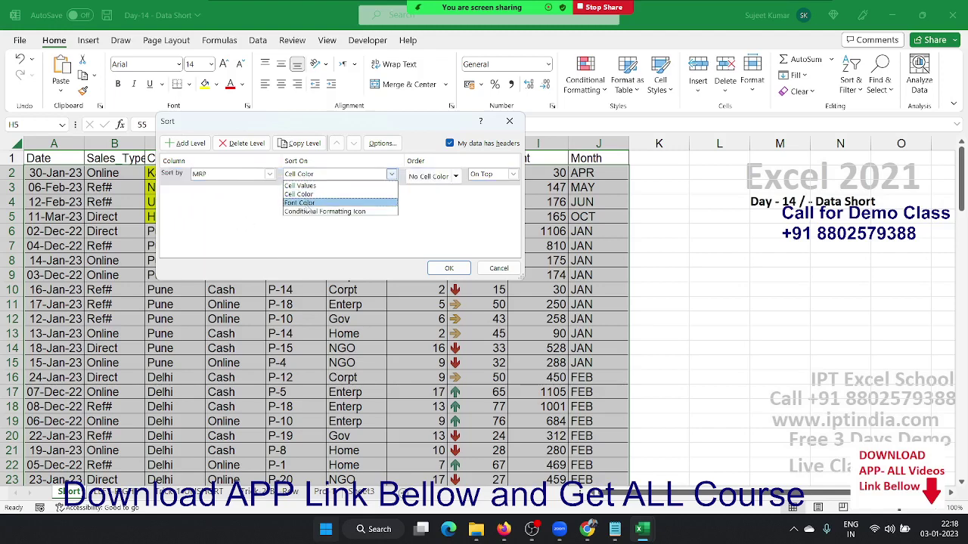
pyautogui.click(309, 211)
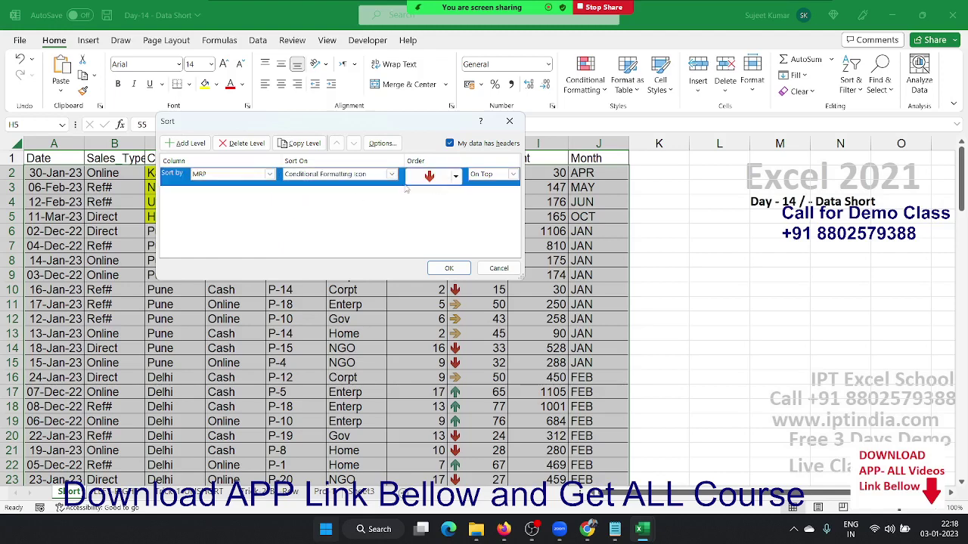
pyautogui.click(455, 176)
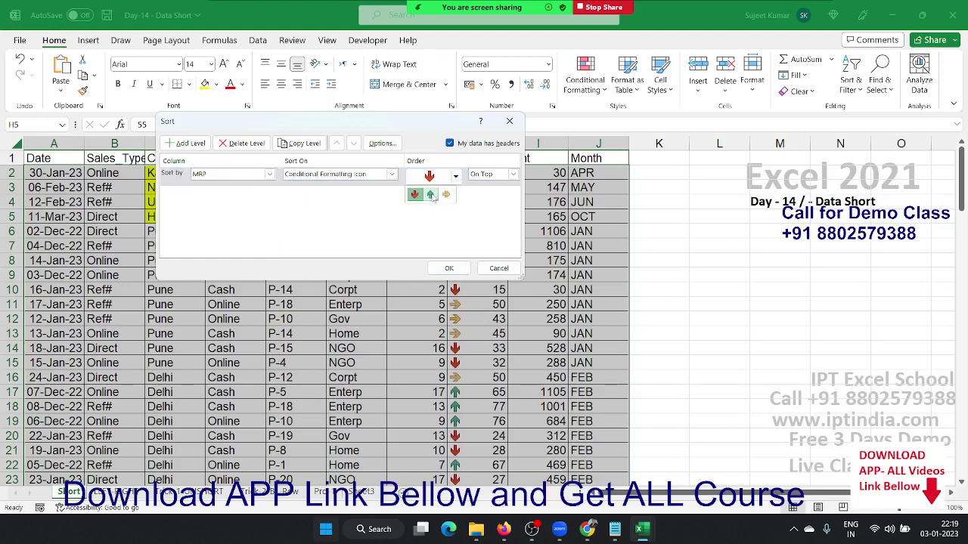
pyautogui.click(432, 195)
pyautogui.click(492, 173)
pyautogui.click(488, 184)
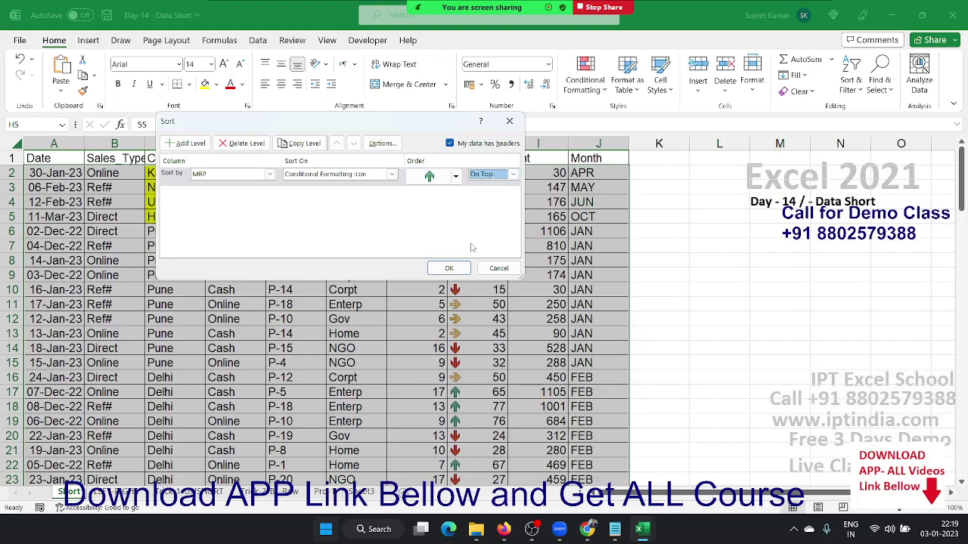
pyautogui.click(453, 268)
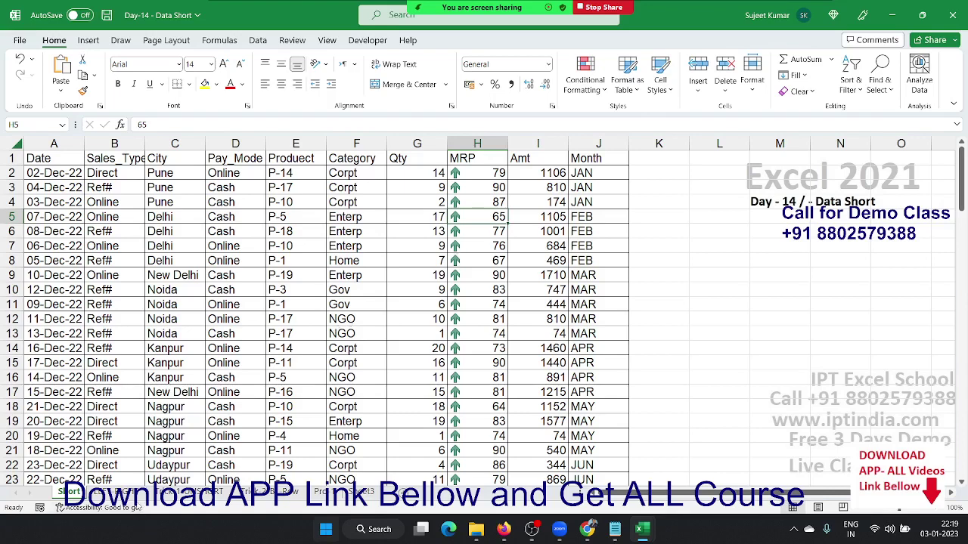
pyautogui.click(145, 487)
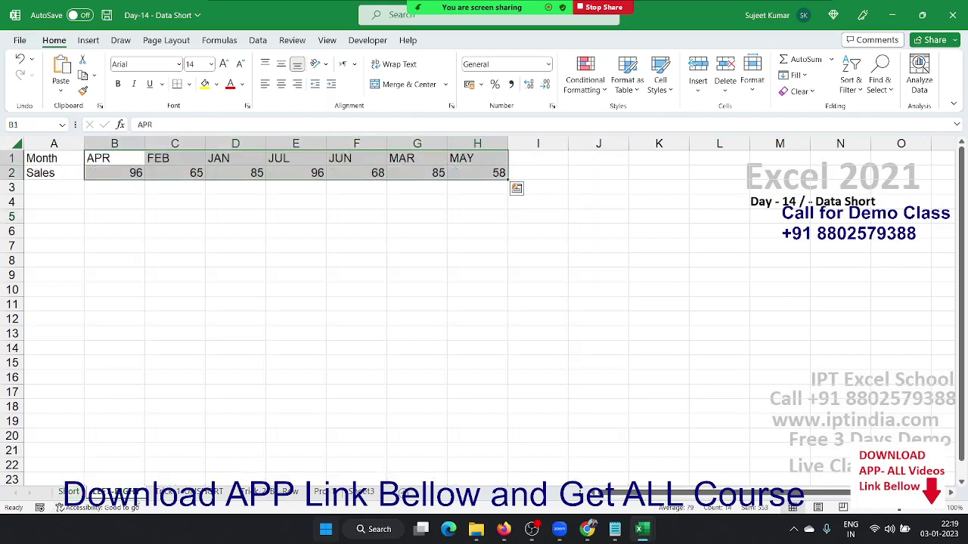
# - Select Sales_Type cells B4:B10 on the Short data sheet, then return to Month/Sales
pyautogui.click(185, 349)
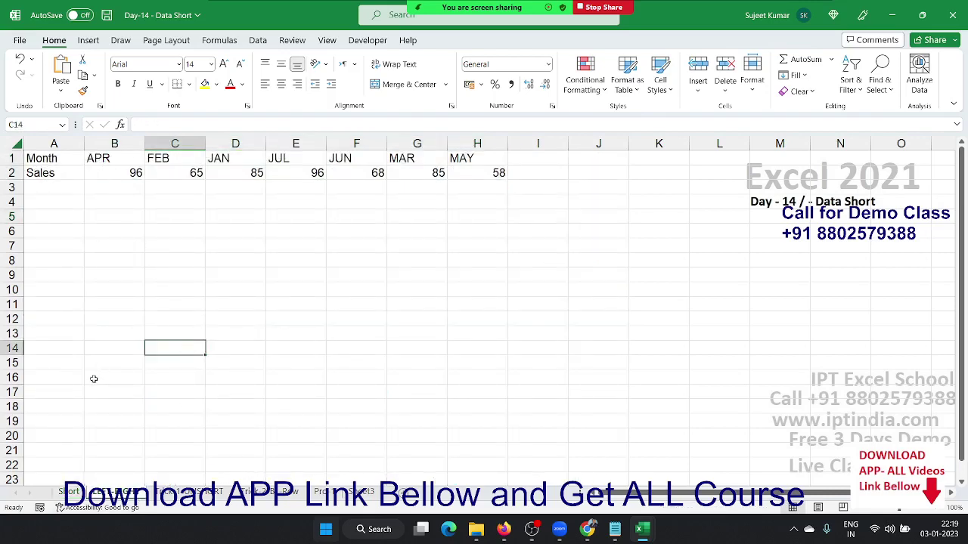
pyautogui.click(62, 493)
pyautogui.moveTo(113, 202); pyautogui.dragTo(113, 289)
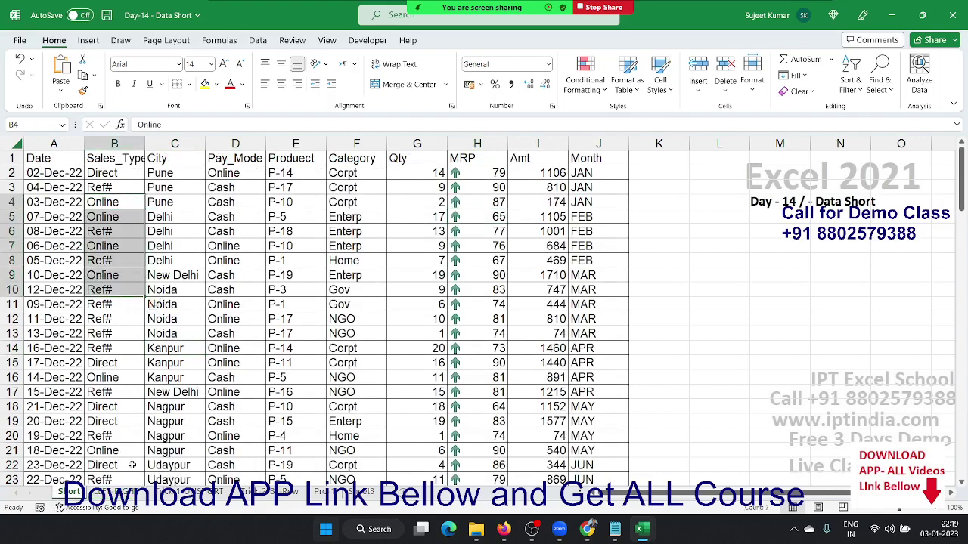
pyautogui.click(127, 492)
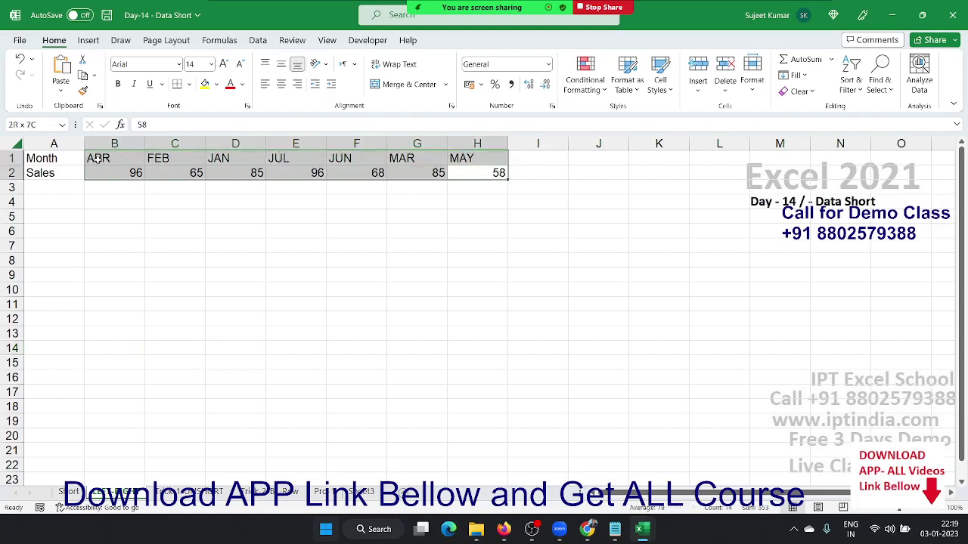
# - Select B1:H2 and set the custom sort orientation to left to right
pyautogui.moveTo(498, 172); pyautogui.dragTo(91, 157)
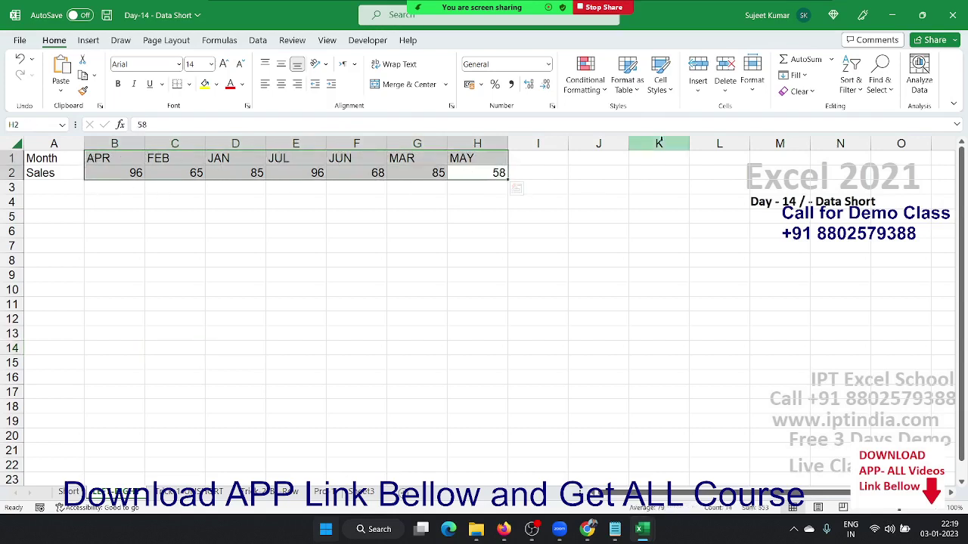
pyautogui.click(851, 84)
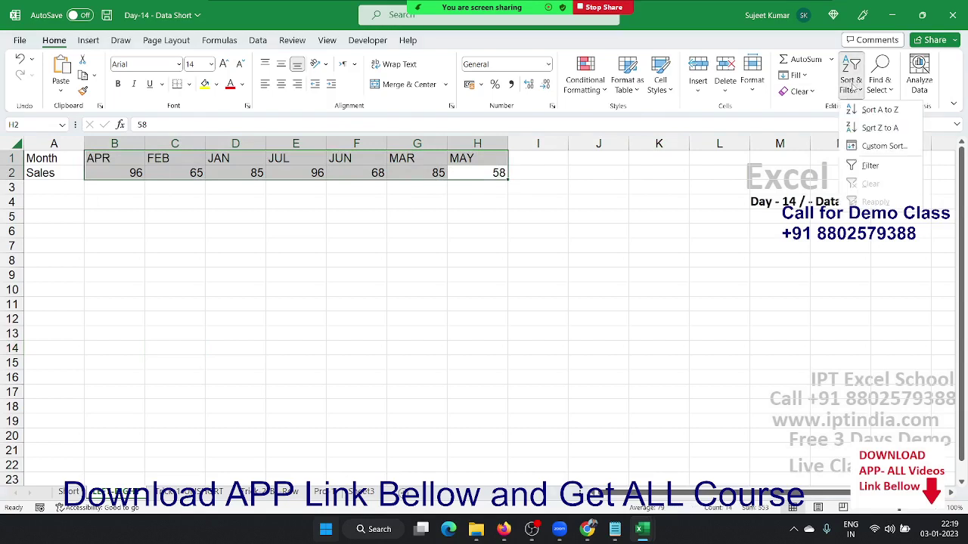
pyautogui.click(870, 147)
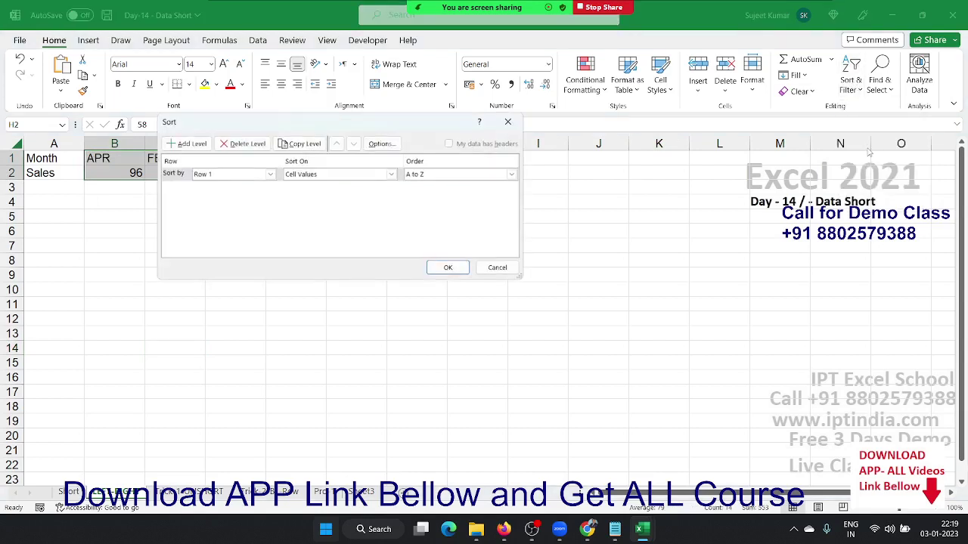
pyautogui.click(382, 144)
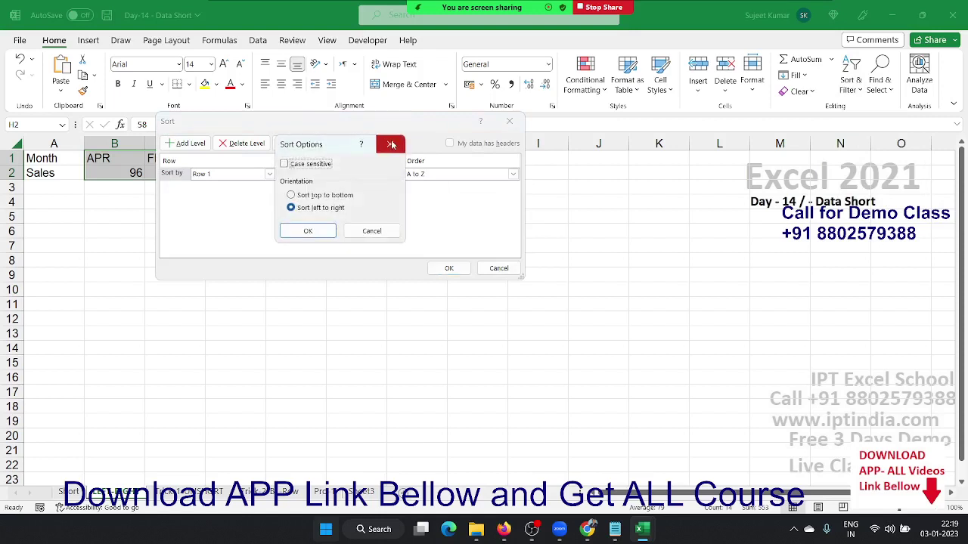
pyautogui.click(328, 195)
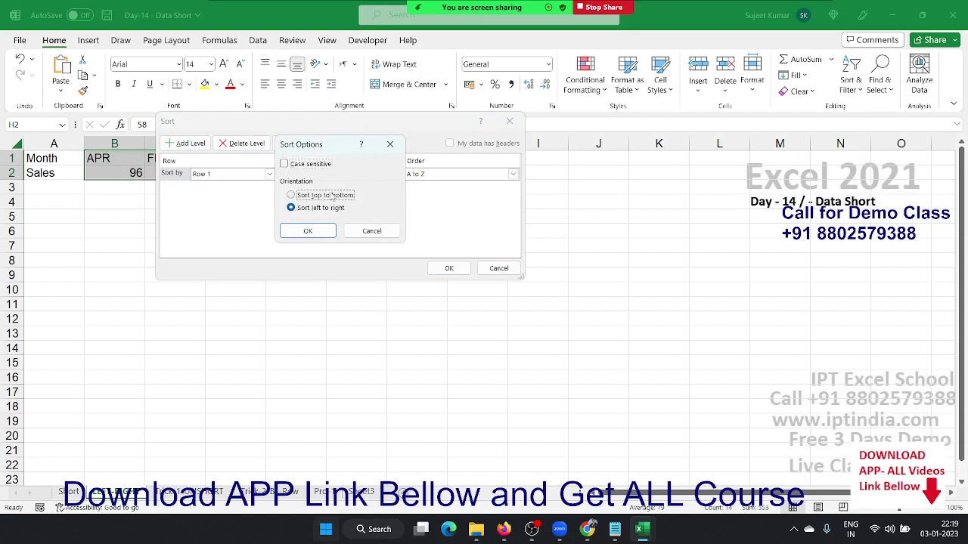
pyautogui.click(330, 210)
pyautogui.click(323, 230)
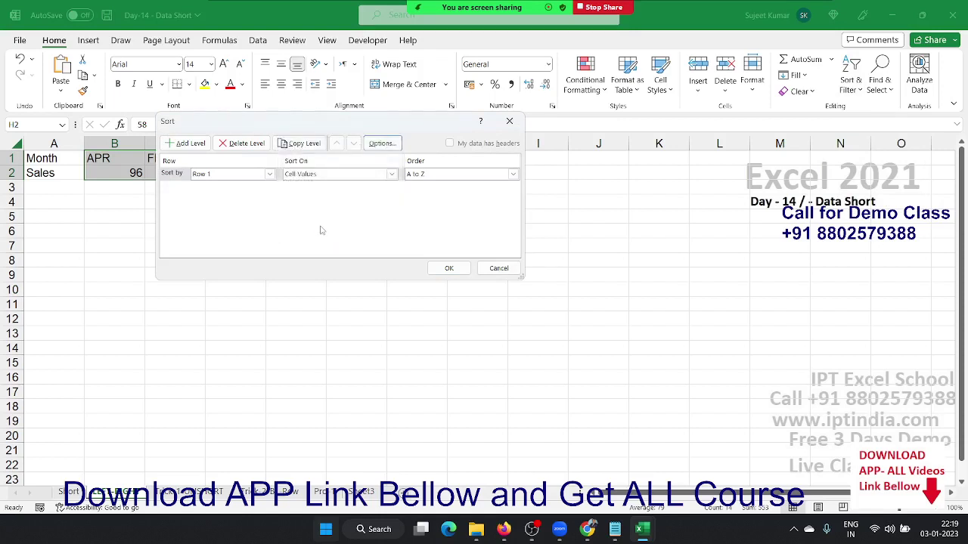
# - Sort the months by the row 2 Sales figures, smallest to largest
pyautogui.click(269, 174)
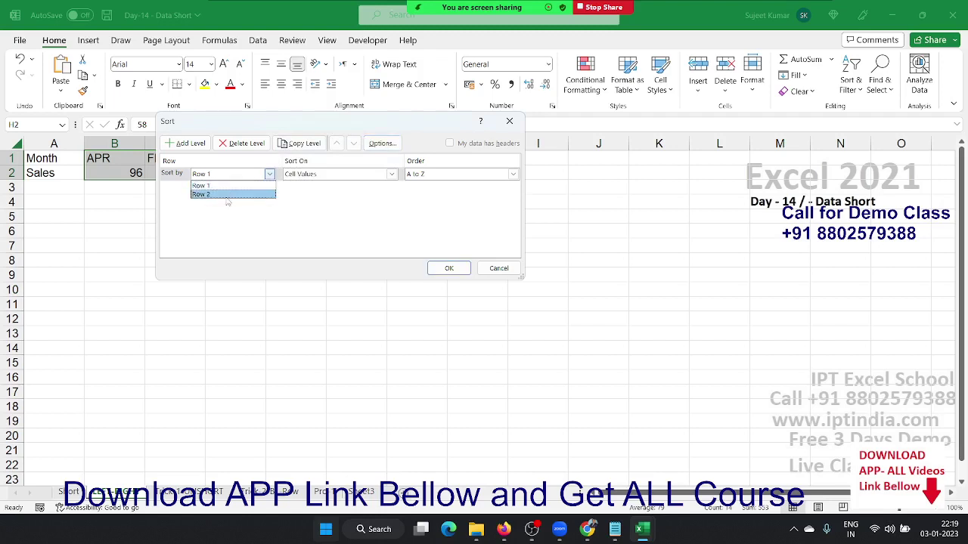
pyautogui.click(228, 201)
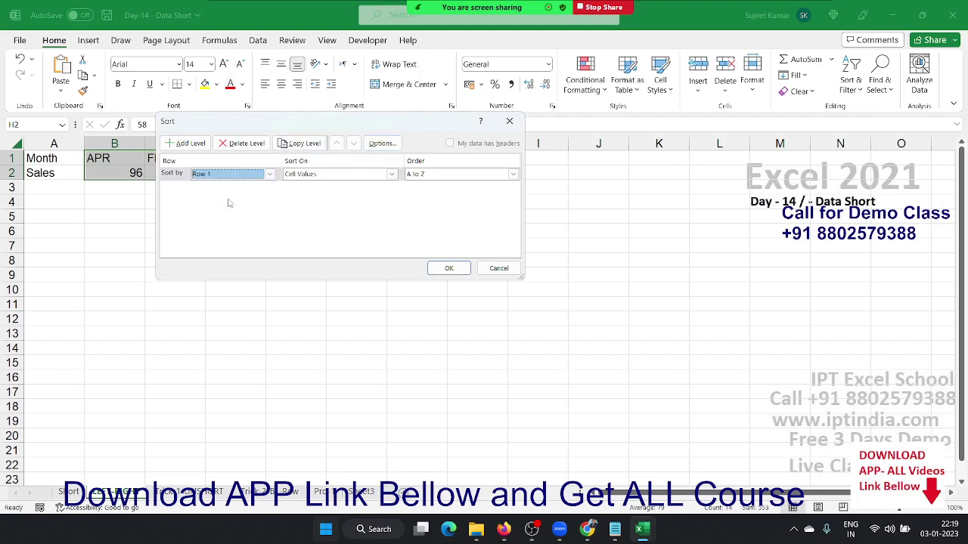
pyautogui.click(269, 174)
pyautogui.click(220, 196)
pyautogui.click(431, 270)
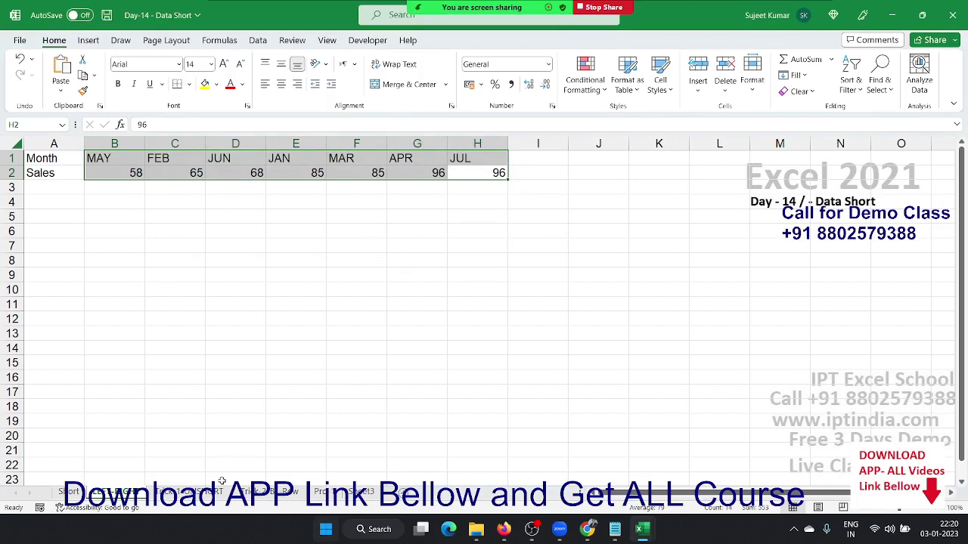
# - On the sales sheet, clear column K and re-enter the Sr header in K1
pyautogui.click(219, 492)
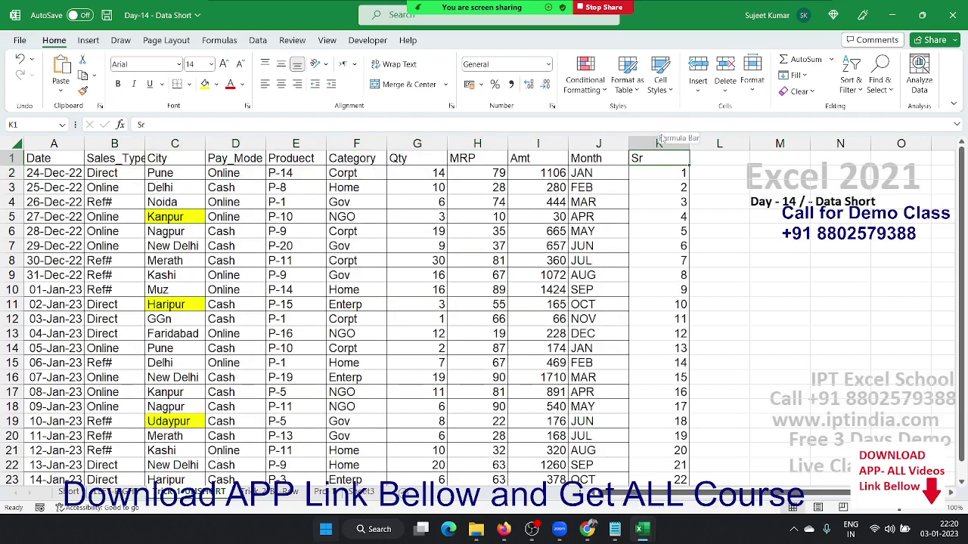
pyautogui.click(646, 144)
pyautogui.press('Delete')
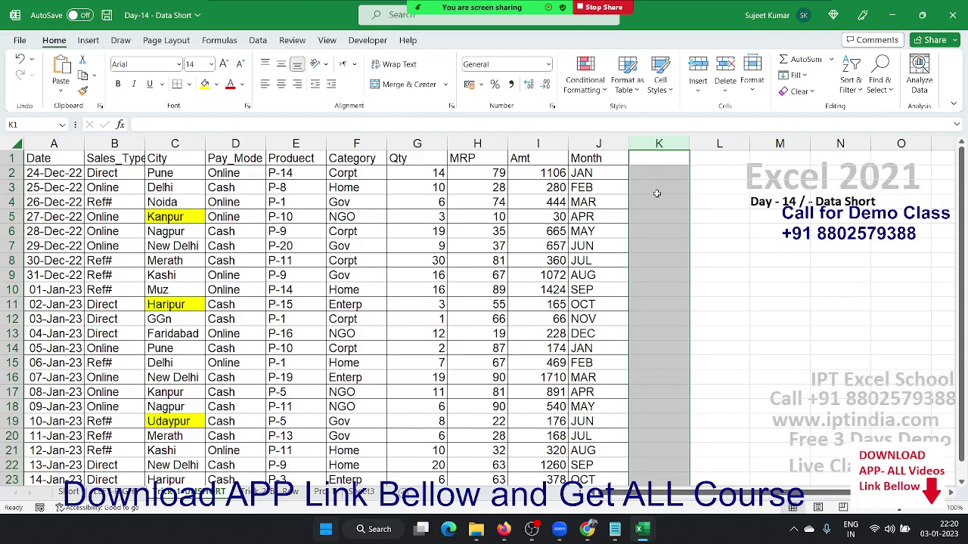
pyautogui.press('Up')
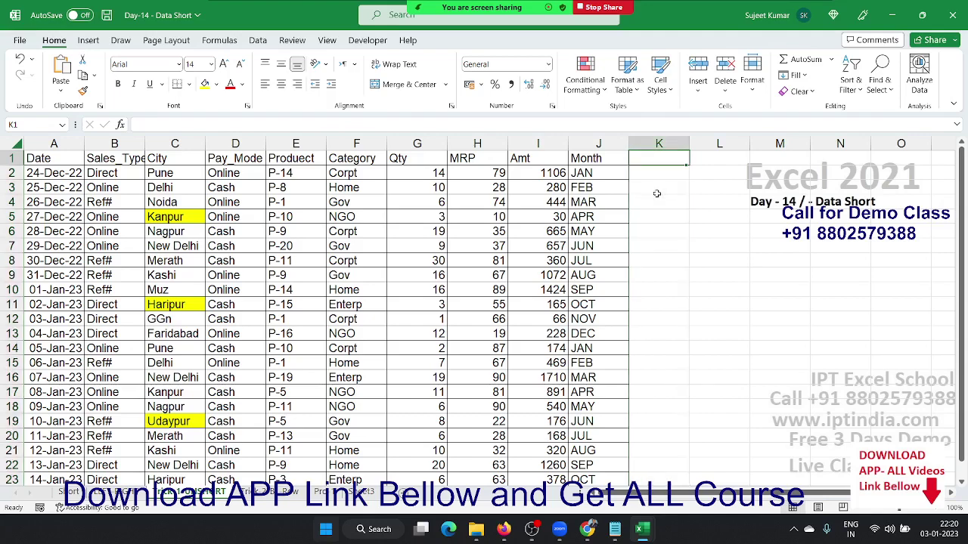
pyautogui.write('Sr')
pyautogui.press('Return')
# - Enter 1 and 2 in K2:K3 and fill the serial series down the data
pyautogui.write('1')
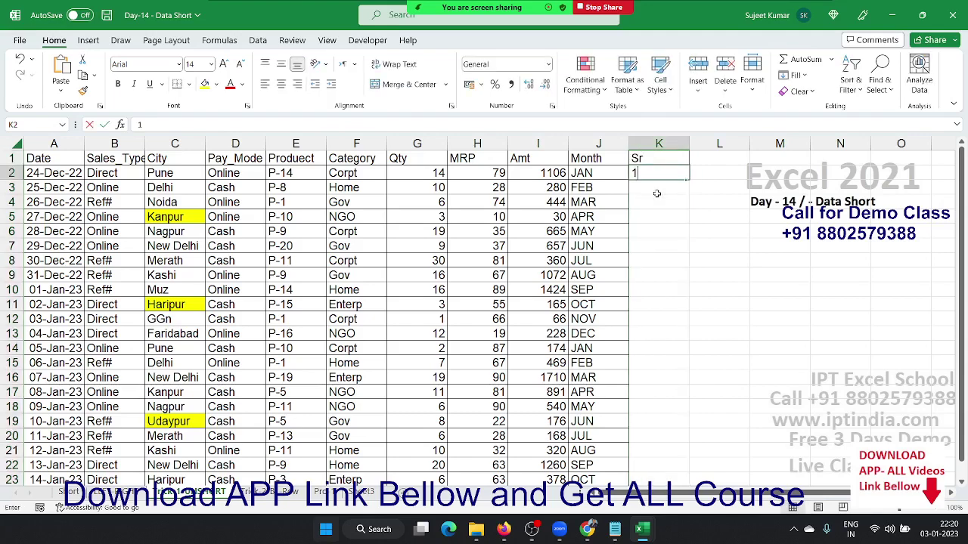
pyautogui.press('Return')
pyautogui.write('2')
pyautogui.press('Return')
pyautogui.moveTo(657, 173); pyautogui.dragTo(660, 196)
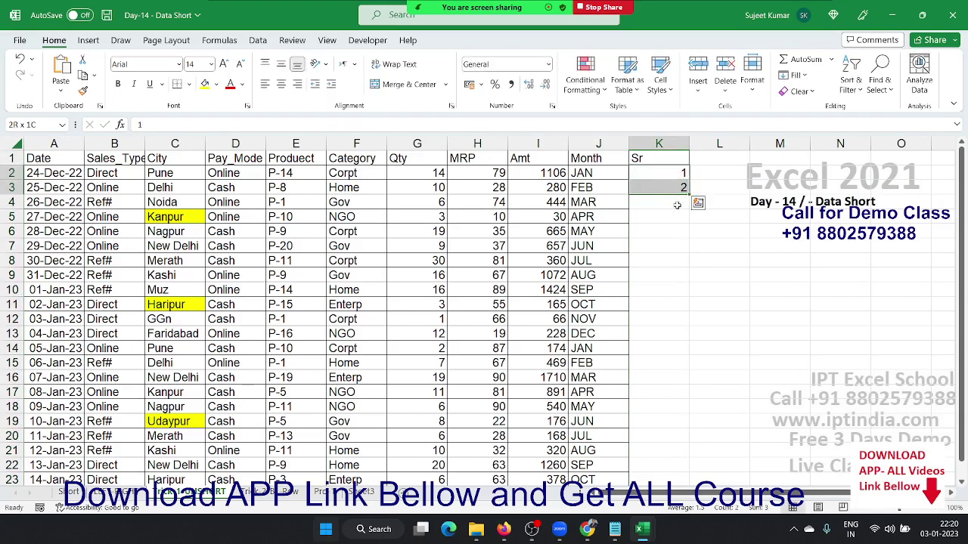
pyautogui.doubleClick(688, 194)
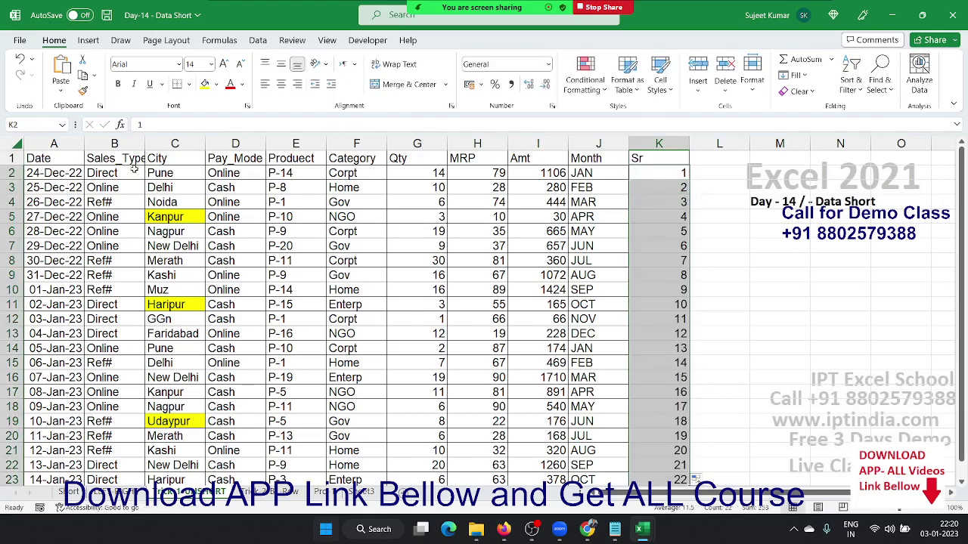
pyautogui.click(45, 159)
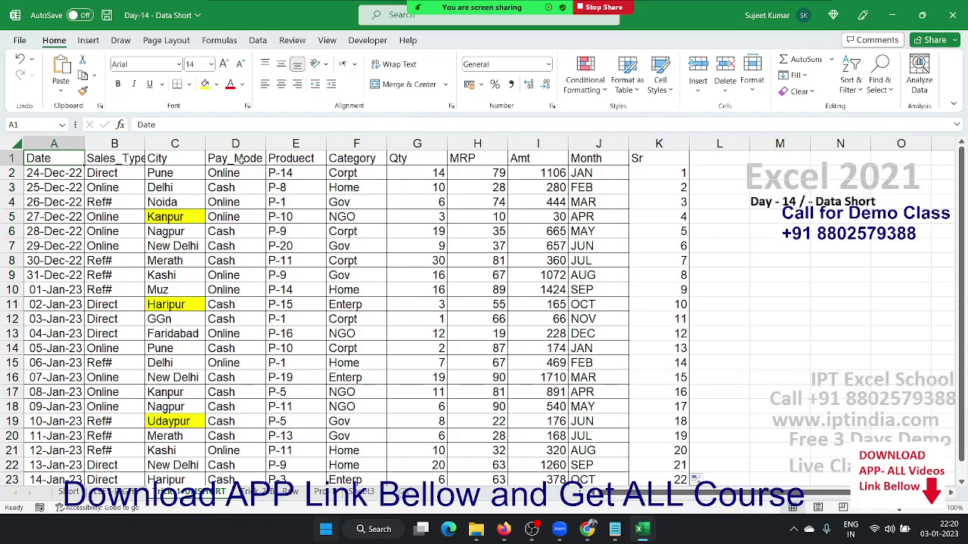
pyautogui.click(241, 160)
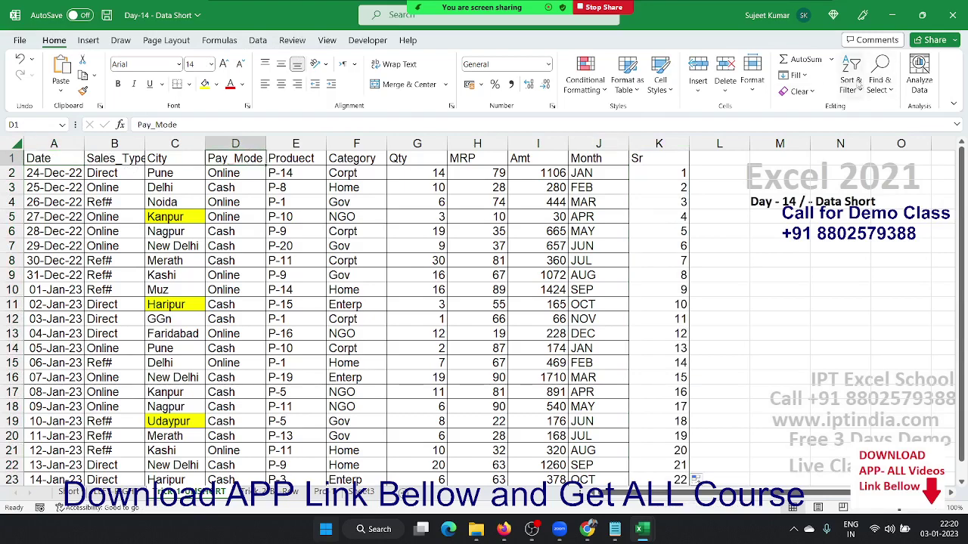
pyautogui.click(851, 76)
pyautogui.click(877, 110)
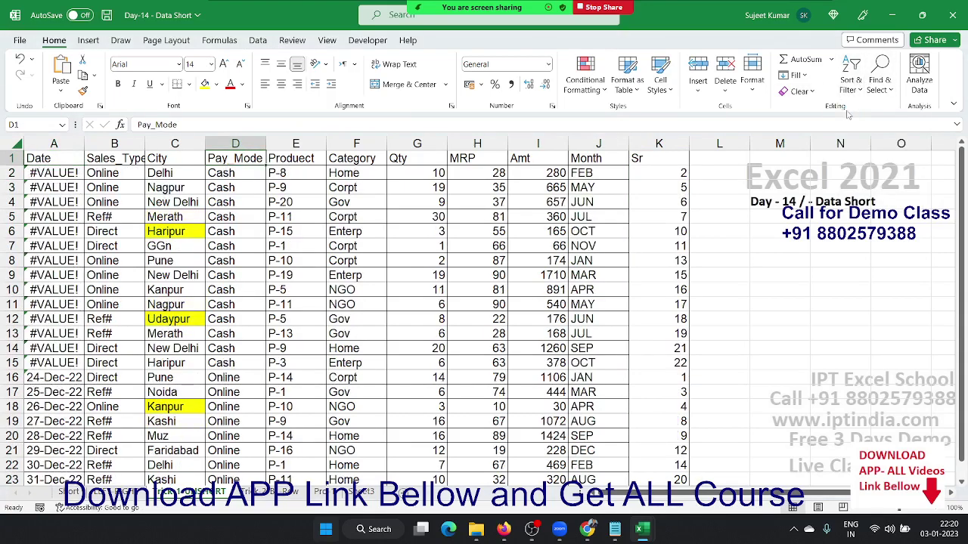
pyautogui.click(646, 158)
pyautogui.click(850, 82)
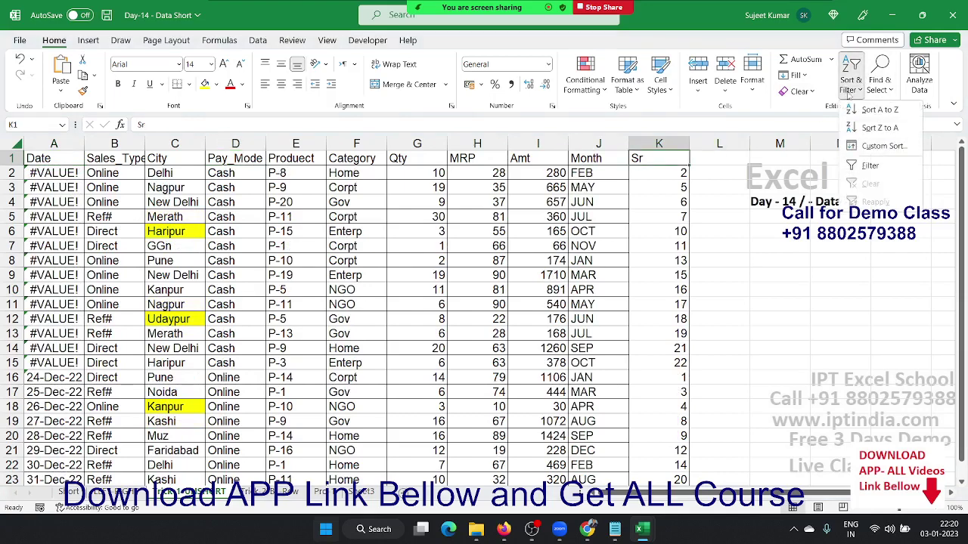
pyautogui.click(859, 111)
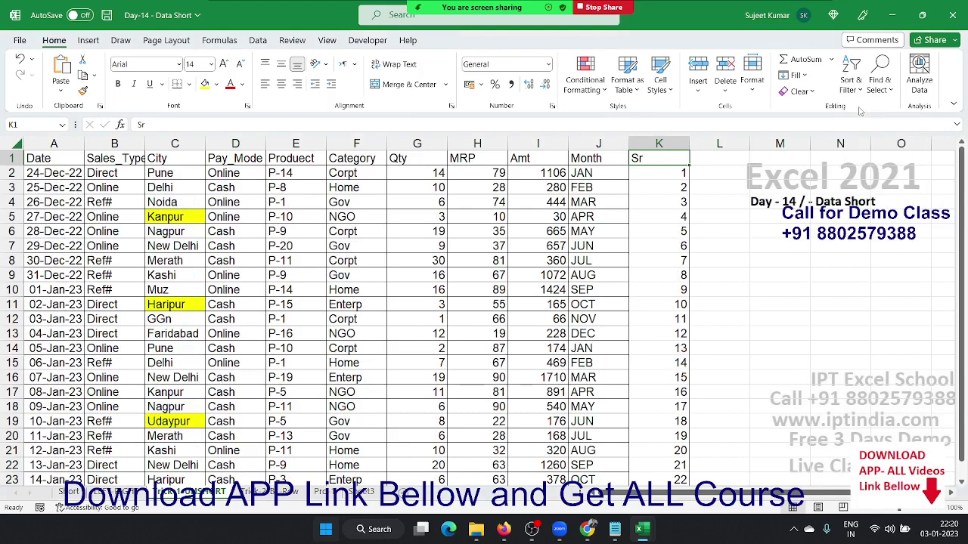
pyautogui.click(261, 495)
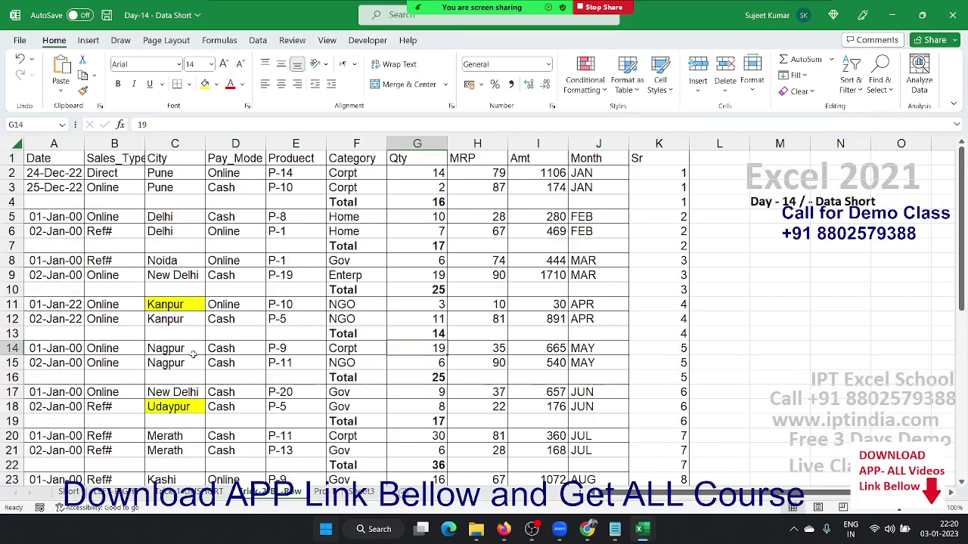
pyautogui.click(45, 199)
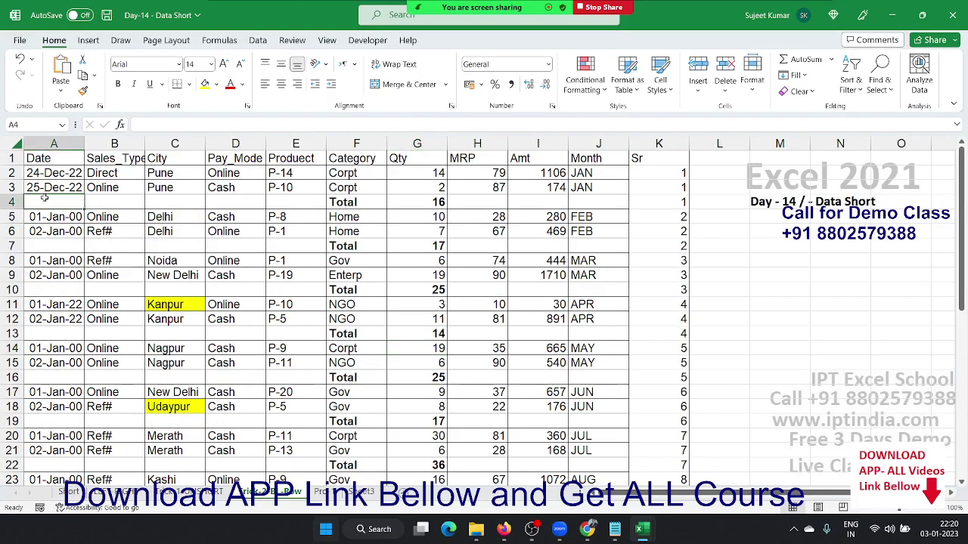
pyautogui.click(44, 249)
pyautogui.click(48, 290)
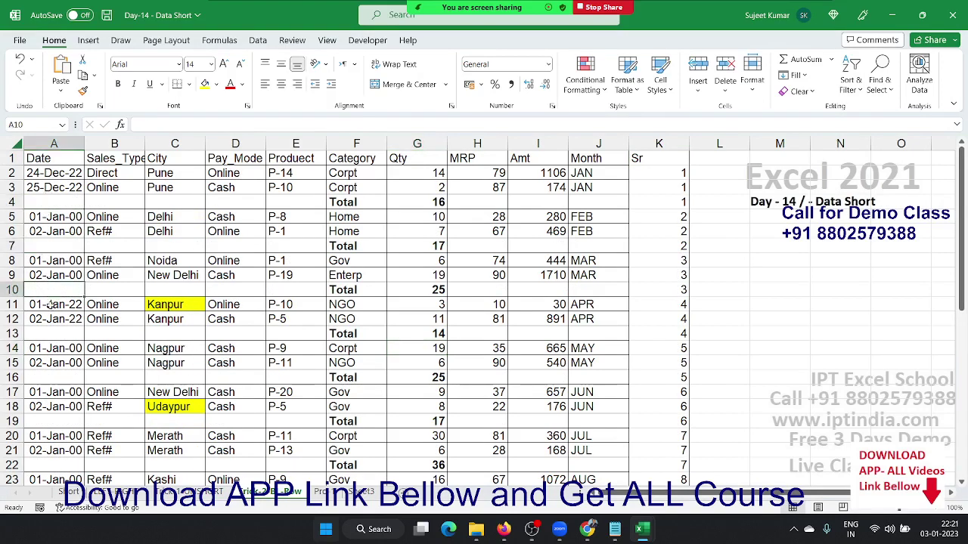
pyautogui.click(49, 304)
pyautogui.click(53, 321)
pyautogui.click(63, 362)
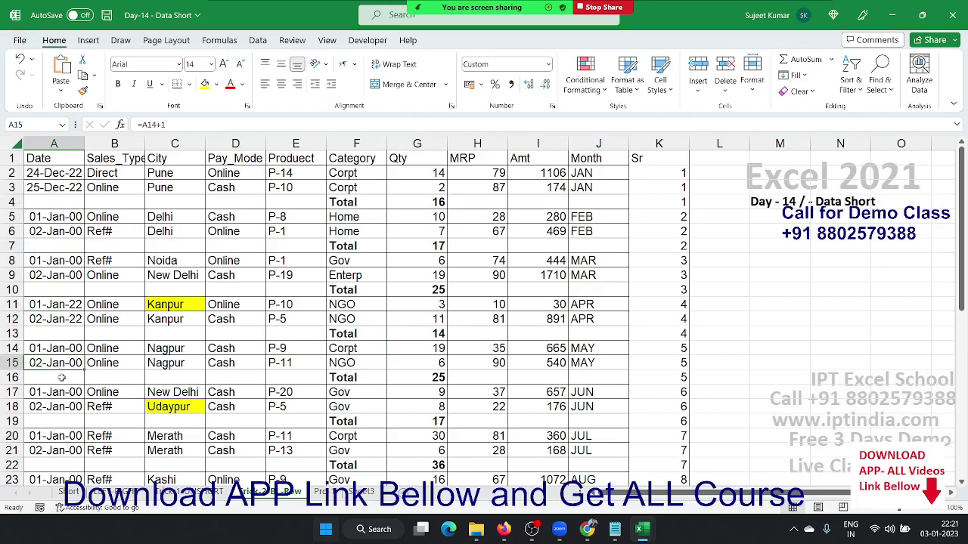
pyautogui.scroll(-4, 266, 440)
pyautogui.scroll(-6, 266, 441)
pyautogui.scroll(3, 265, 441)
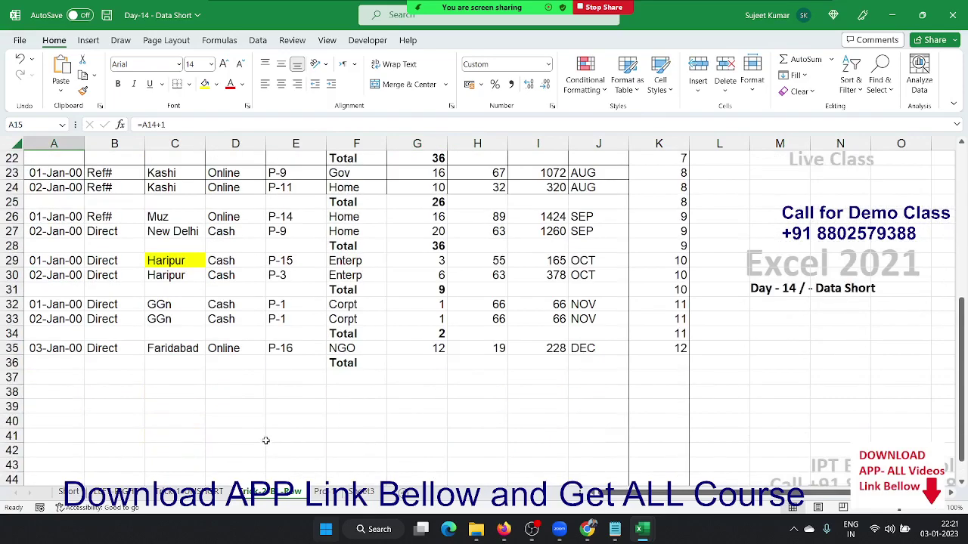
pyautogui.scroll(7, 266, 437)
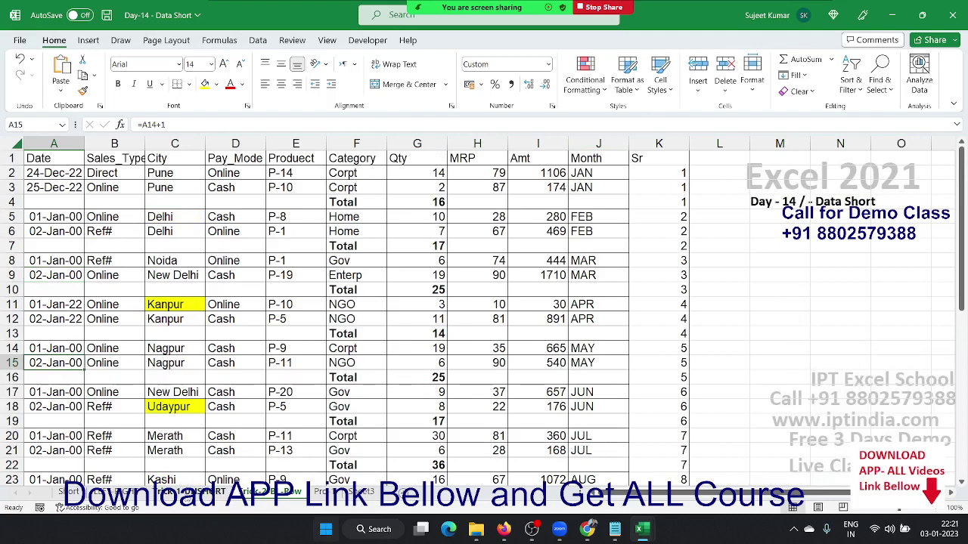
pyautogui.click(198, 492)
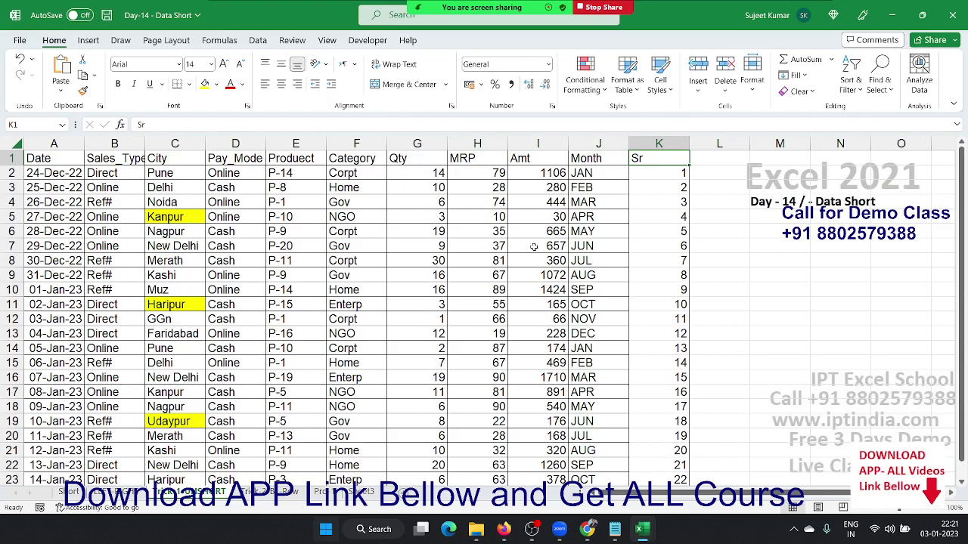
# - Select the Sr column, then inspect the Noida entry in C8 and scroll the data
pyautogui.click(641, 144)
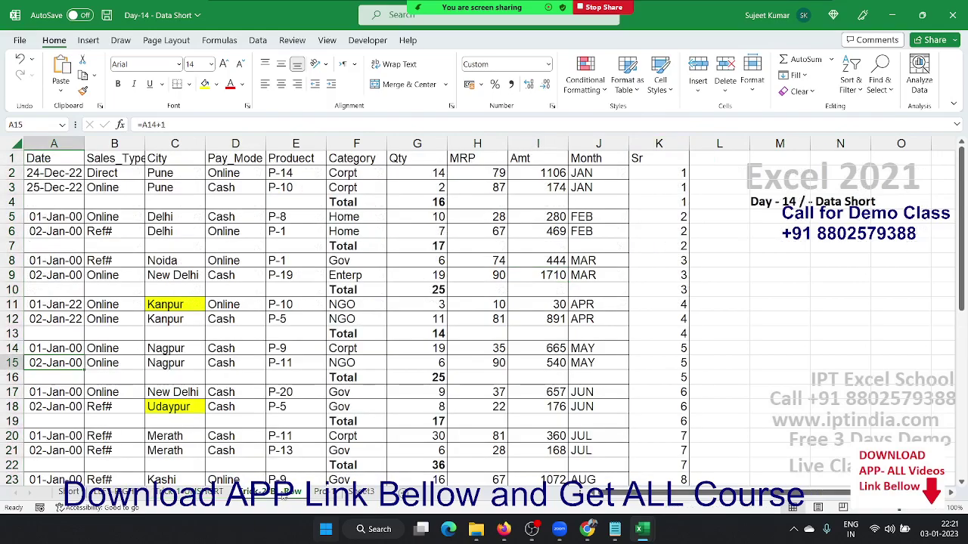
pyautogui.click(178, 261)
pyautogui.scroll(-4, 179, 266)
pyautogui.scroll(-2, 179, 266)
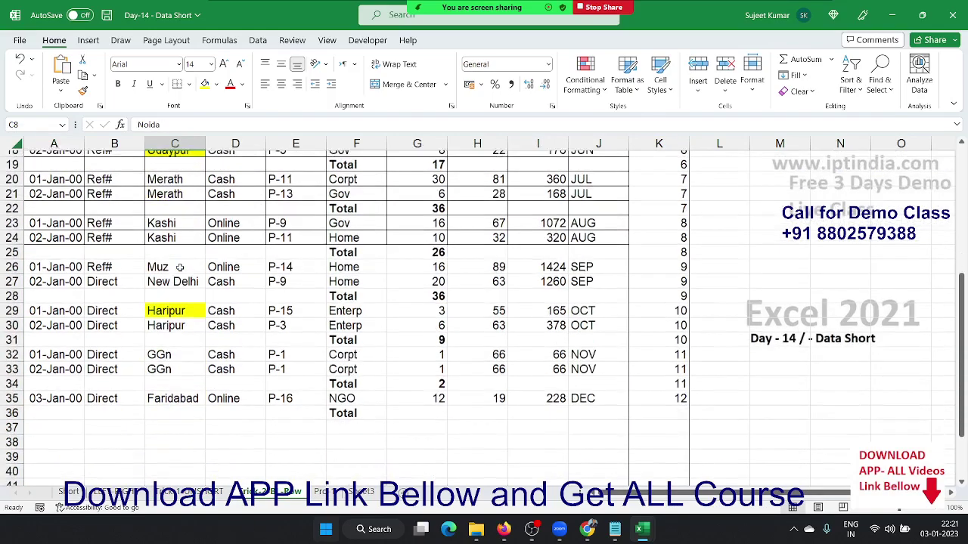
pyautogui.scroll(6, 179, 266)
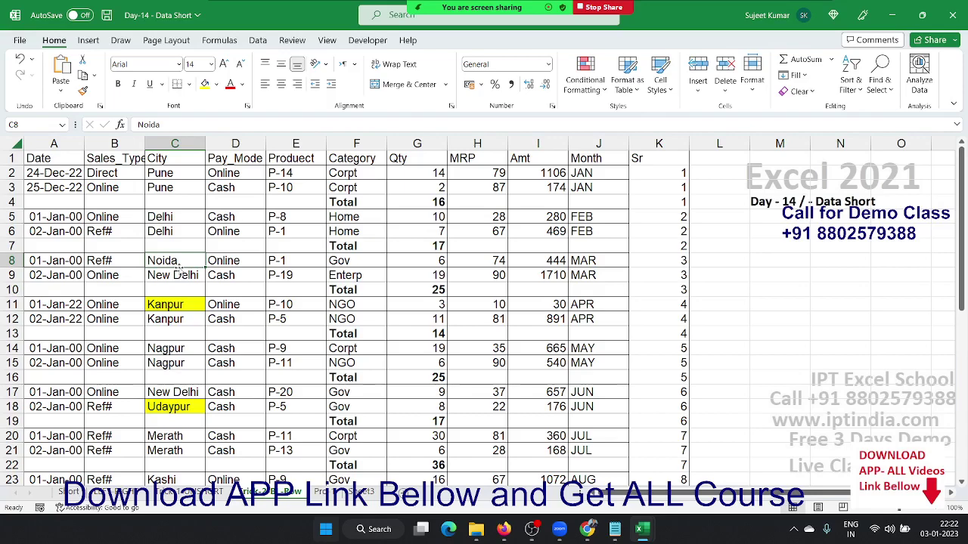
# - Inspect the P-8 product in cell E5 and scroll back to the top
pyautogui.click(274, 213)
pyautogui.scroll(-5, 274, 212)
pyautogui.scroll(-4, 274, 212)
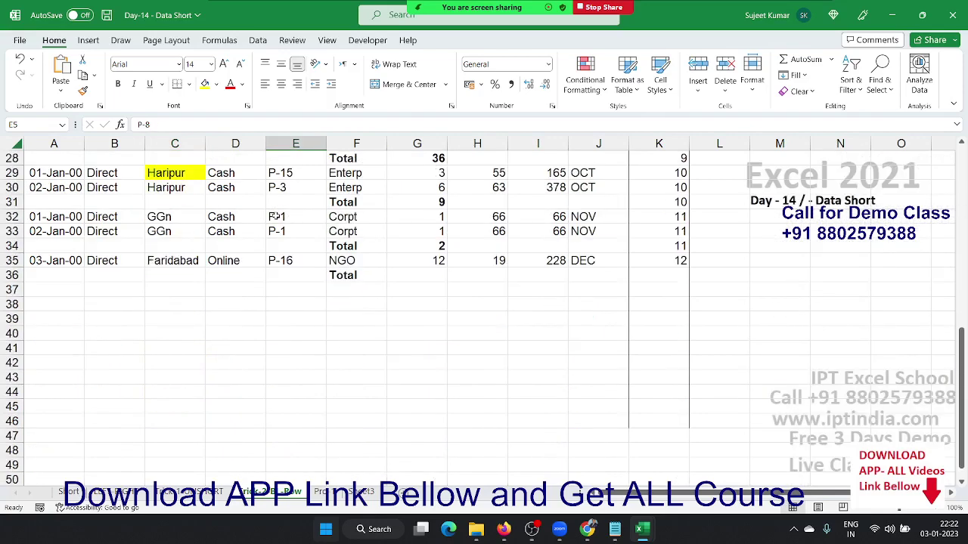
pyautogui.scroll(4, 274, 213)
pyautogui.scroll(4, 276, 216)
pyautogui.scroll(1, 276, 216)
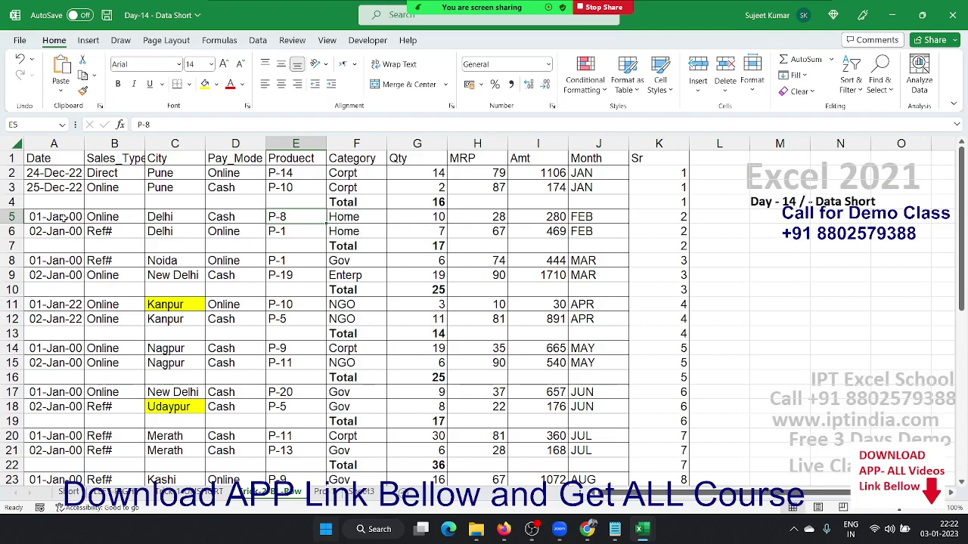
pyautogui.click(644, 143)
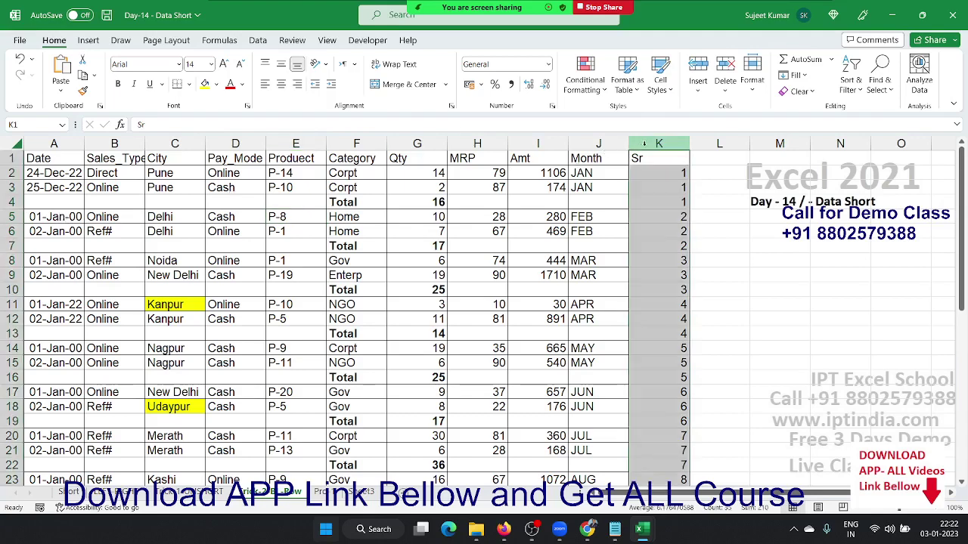
pyautogui.press('Delete')
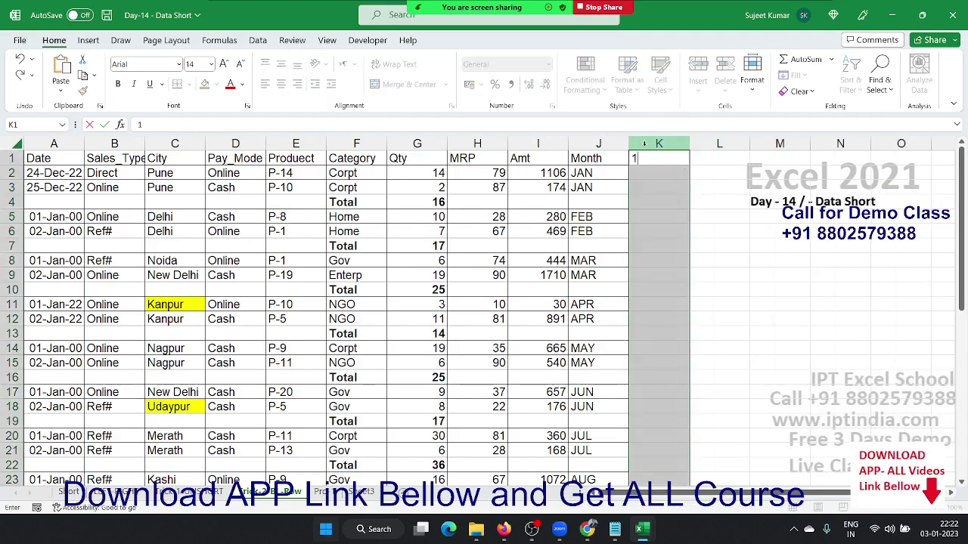
pyautogui.hotkey('ctrl', 'Home')
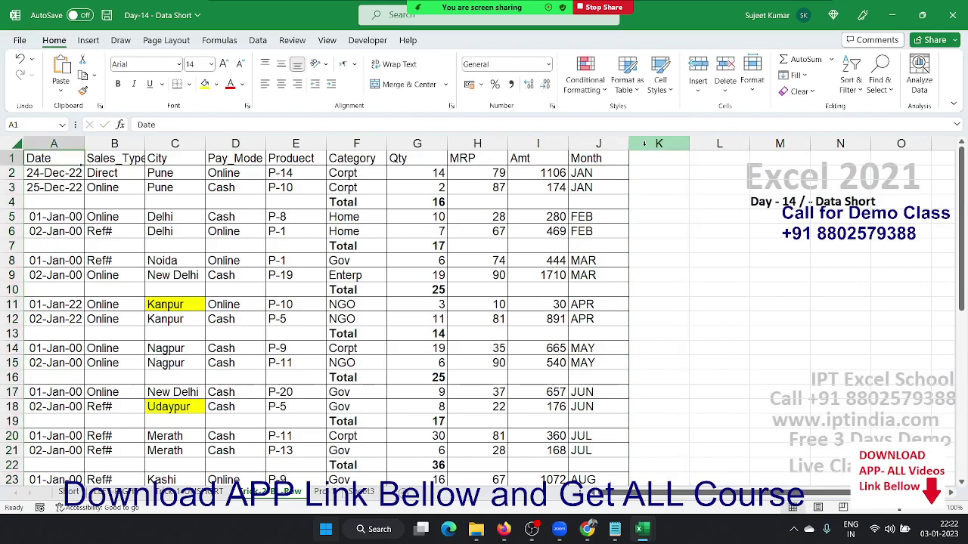
pyautogui.moveTo(54, 158); pyautogui.dragTo(628, 479)
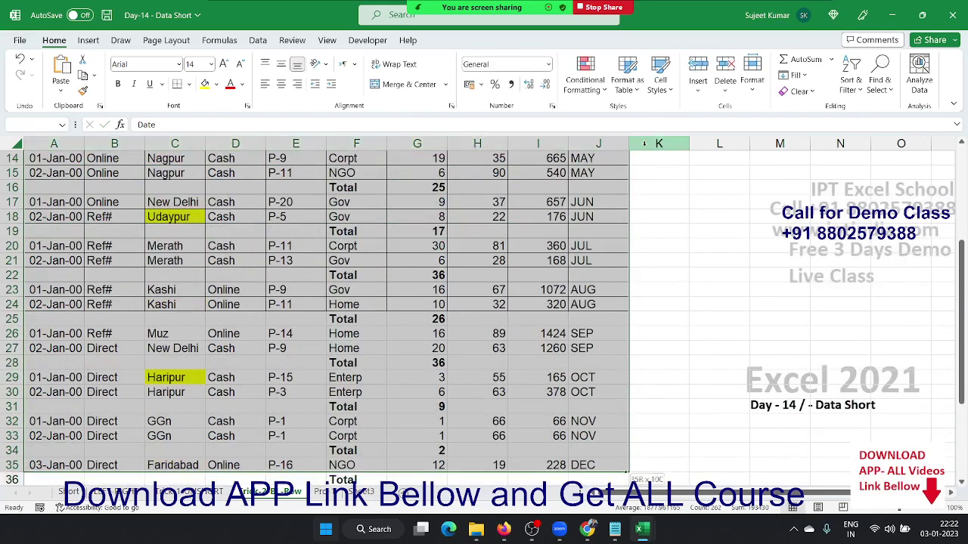
pyautogui.scroll(5, 454, 219)
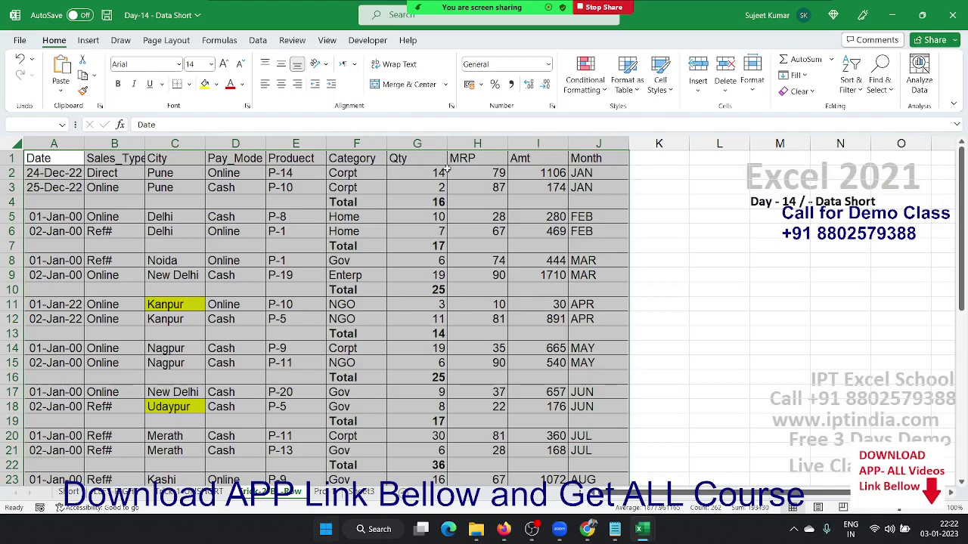
pyautogui.click(794, 75)
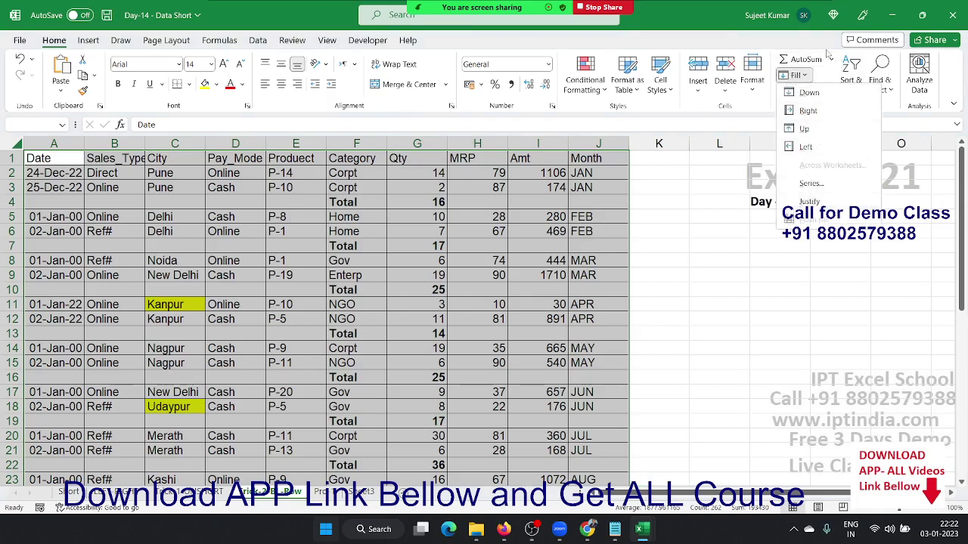
pyautogui.click(845, 70)
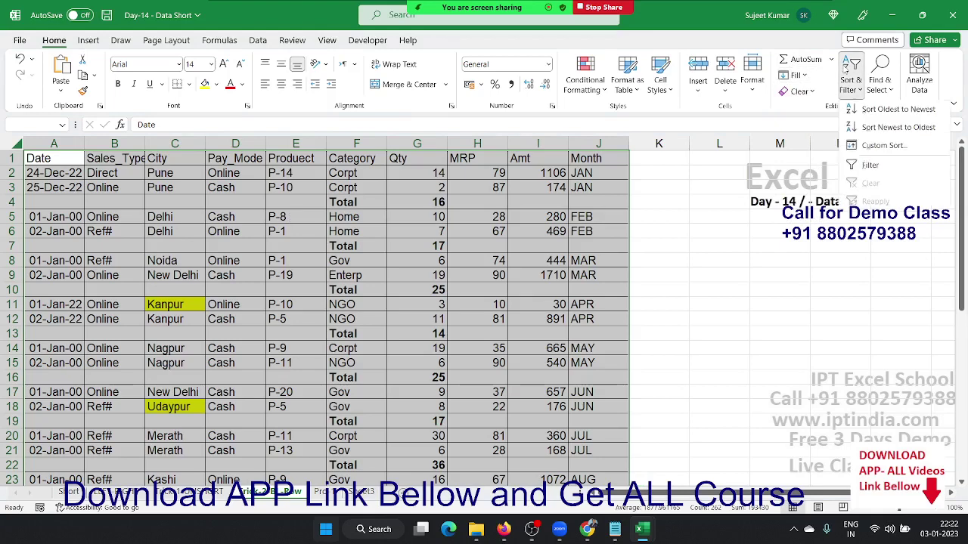
pyautogui.click(879, 147)
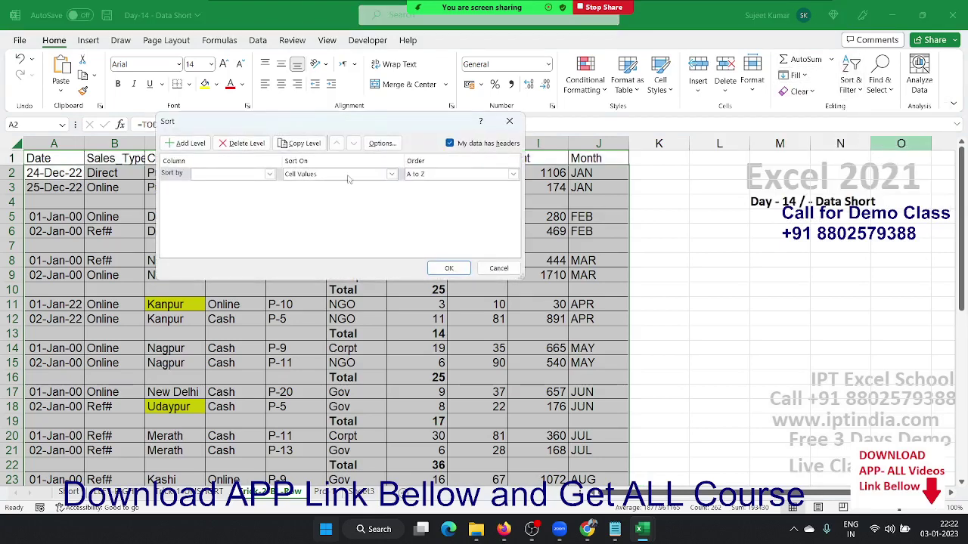
pyautogui.click(268, 174)
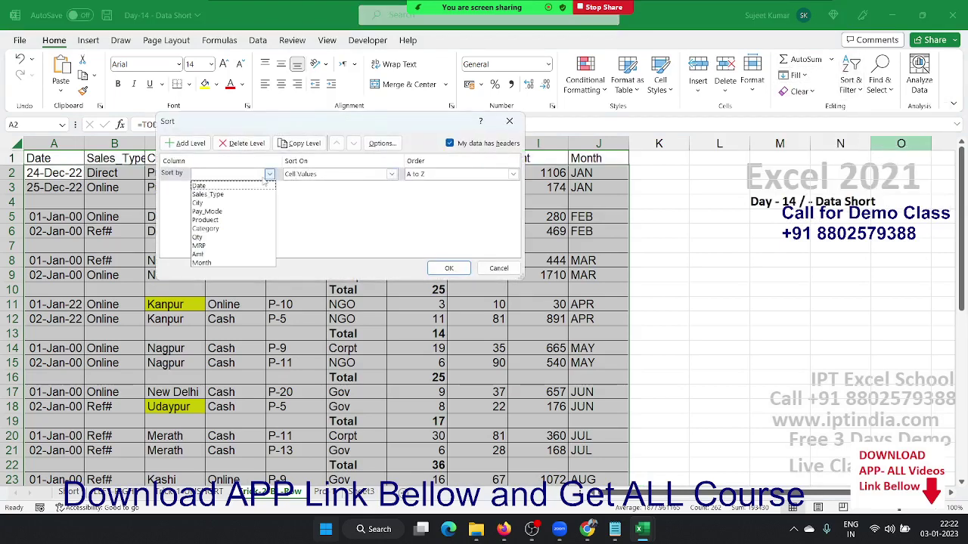
pyautogui.click(235, 220)
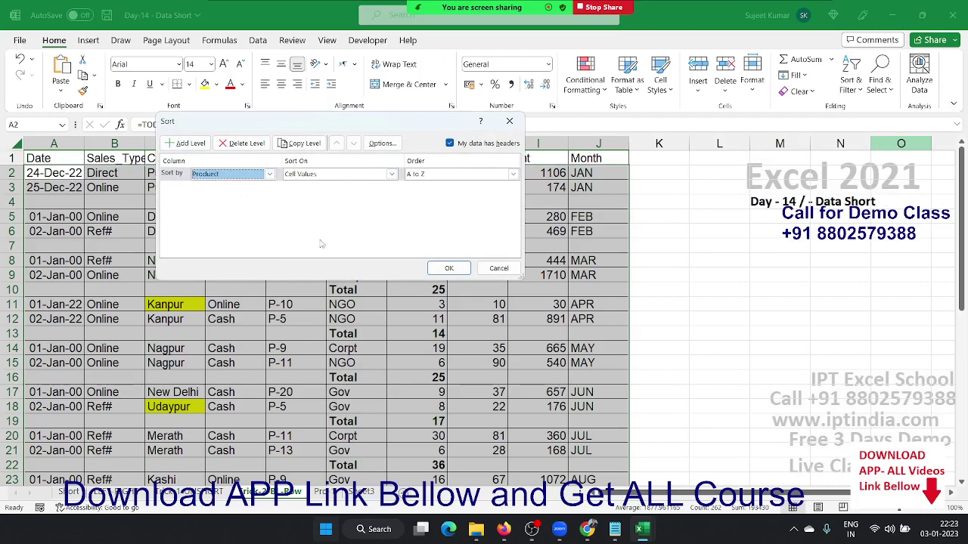
pyautogui.click(432, 268)
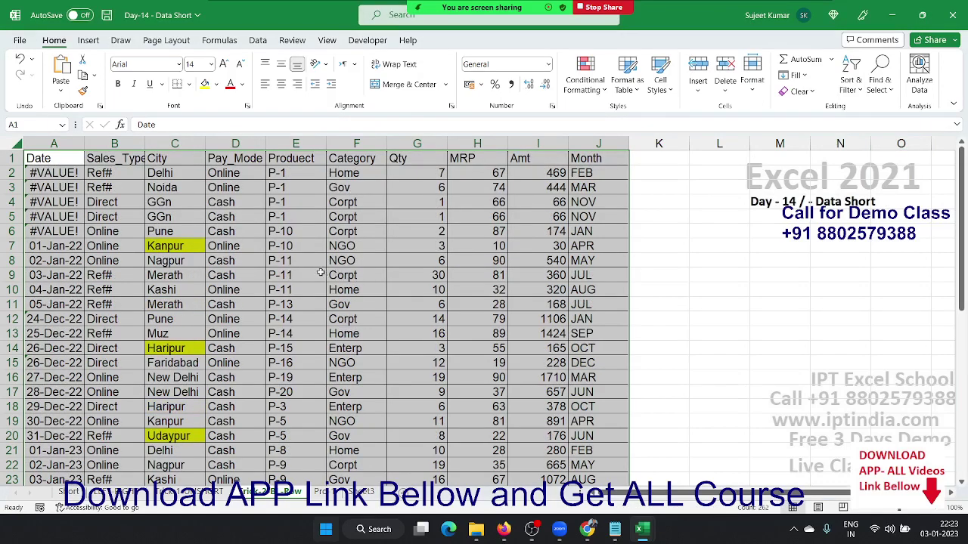
pyautogui.scroll(-5, 320, 271)
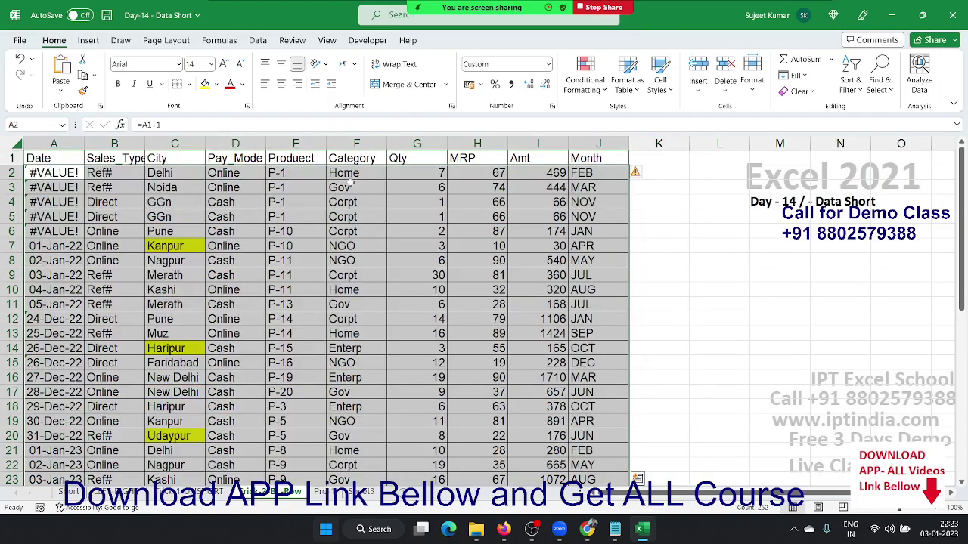
# - Dismiss the error-checking options and undo to clear the old Total rows
pyautogui.hotkey('alt', 'shift', 'F10')
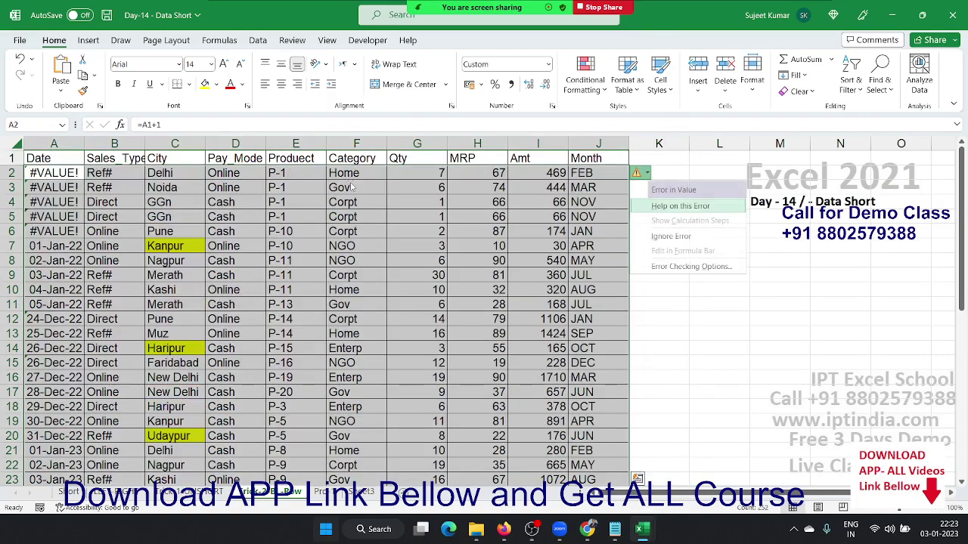
pyautogui.press('Escape')
pyautogui.press('Down')
pyautogui.press('Down')
pyautogui.press('Down')
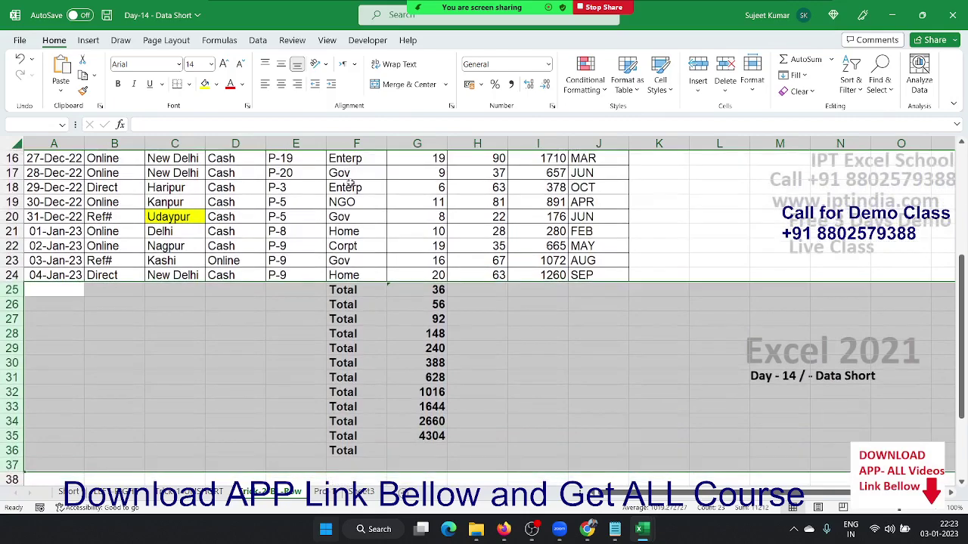
pyautogui.hotkey('ctrl', 'z')
pyautogui.hotkey('ctrl', 'z')
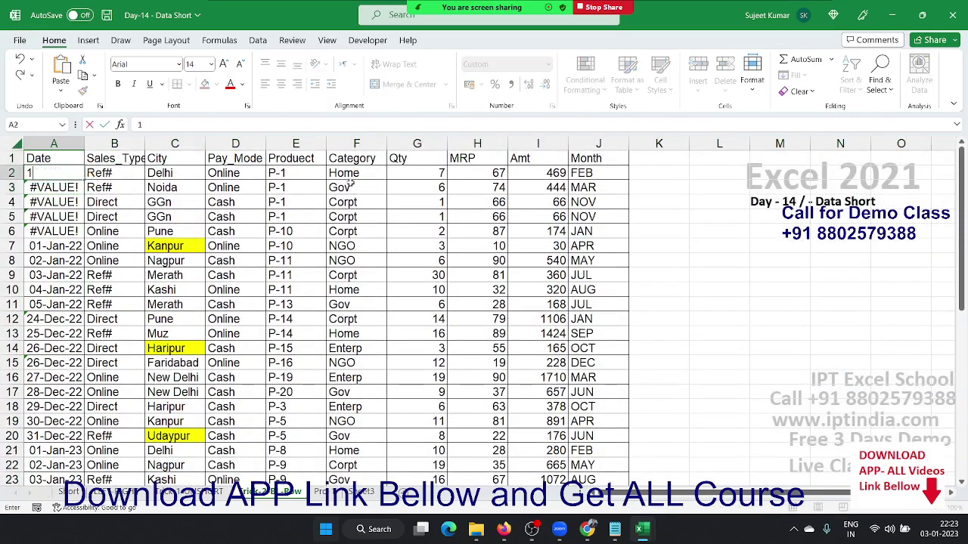
# - Enter 1/1 in A2 so dates start at 01-Jan-23, then check the data range
pyautogui.write('1/1')
pyautogui.press('Return')
pyautogui.hotkey('ctrl', 'Down')
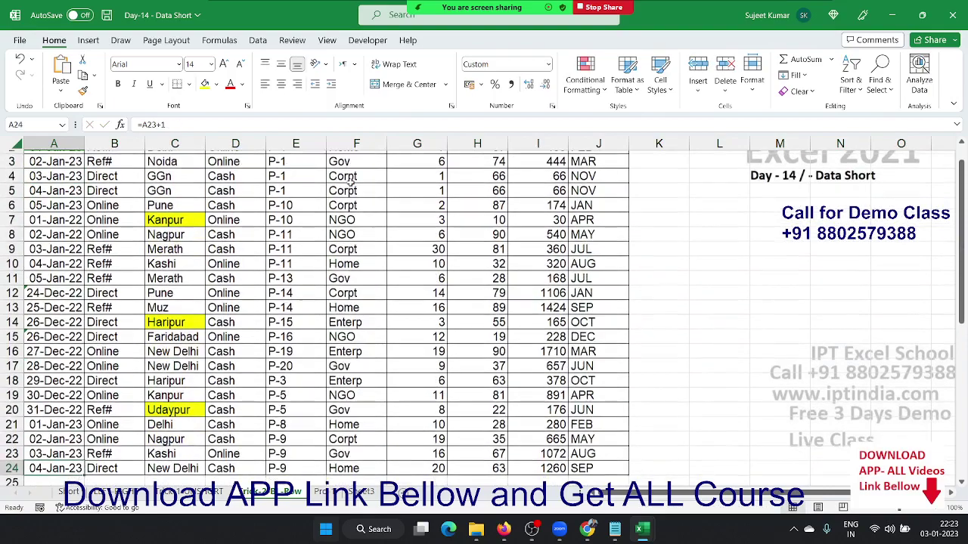
pyautogui.hotkey('ctrl', 'Down')
pyautogui.hotkey('ctrl', 'Up')
pyautogui.hotkey('ctrl', 'Up')
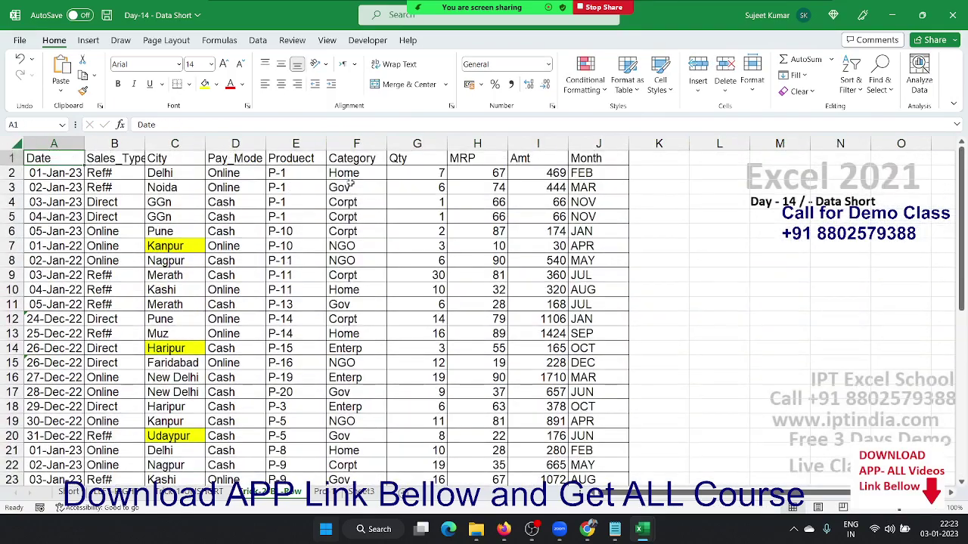
pyautogui.press('Right')
pyautogui.press('Right')
pyautogui.press('Right')
pyautogui.press('Right')
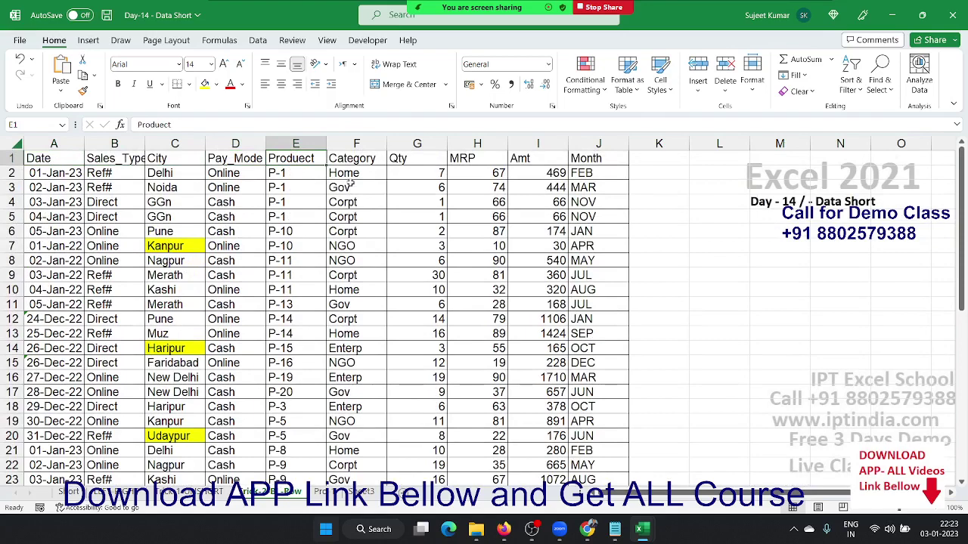
pyautogui.press('Right')
pyautogui.press('Left')
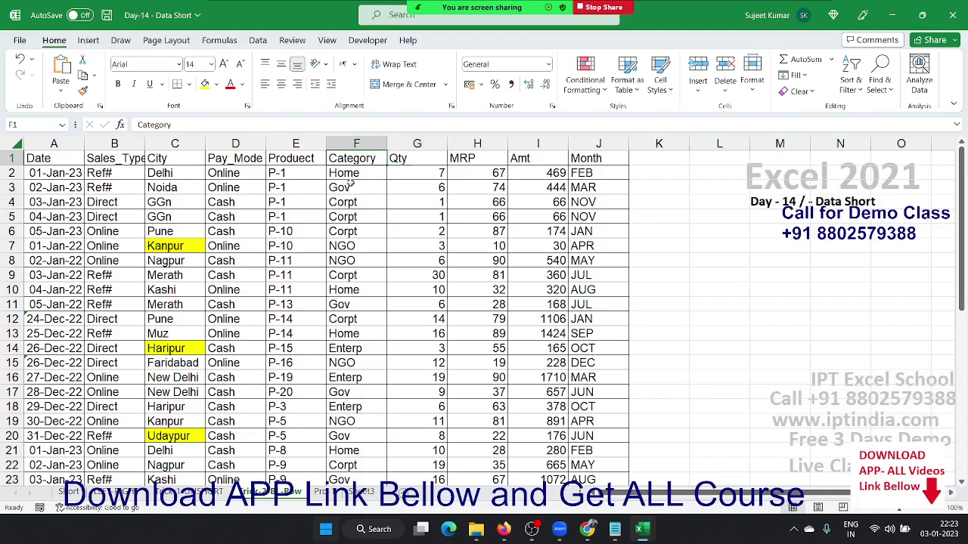
pyautogui.press('Down')
pyautogui.press('Down')
pyautogui.press('Down')
pyautogui.press('Down')
pyautogui.press('Down')
pyautogui.press('Down')
pyautogui.press('Down')
pyautogui.press('Down')
pyautogui.press('Down')
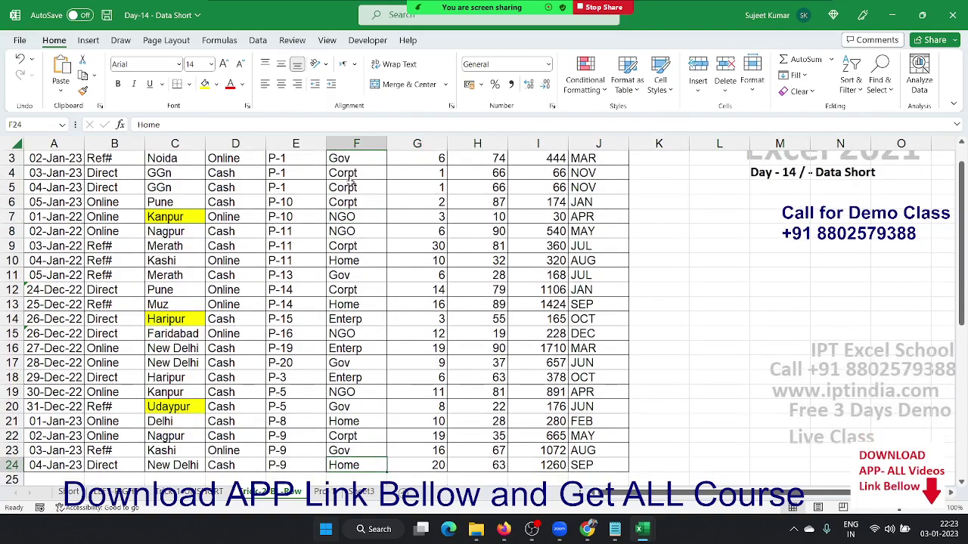
pyautogui.press('Down')
pyautogui.press('Up')
pyautogui.press('Up')
pyautogui.press('Up')
pyautogui.press('Up')
pyautogui.press('Up')
pyautogui.press('Up')
pyautogui.hotkey('ctrl', 'Up')
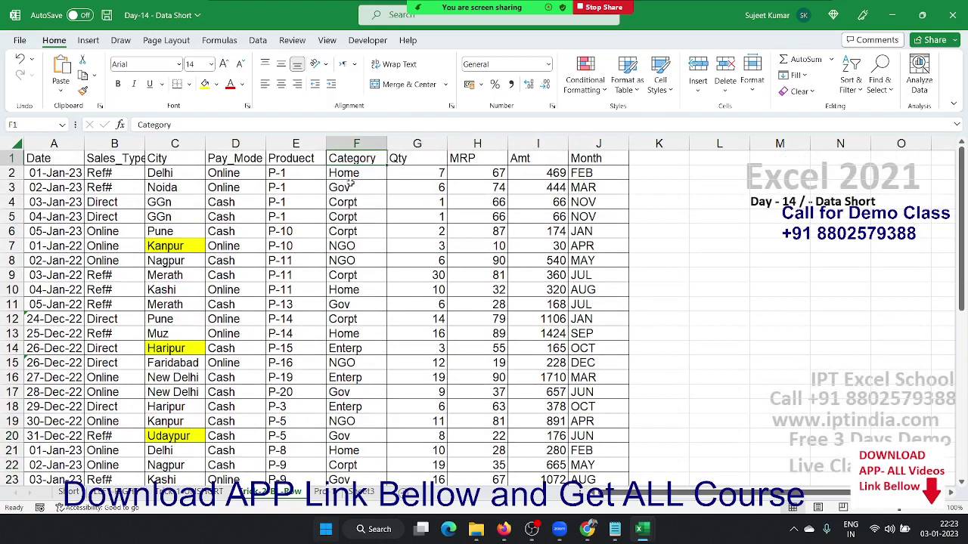
pyautogui.press('Down')
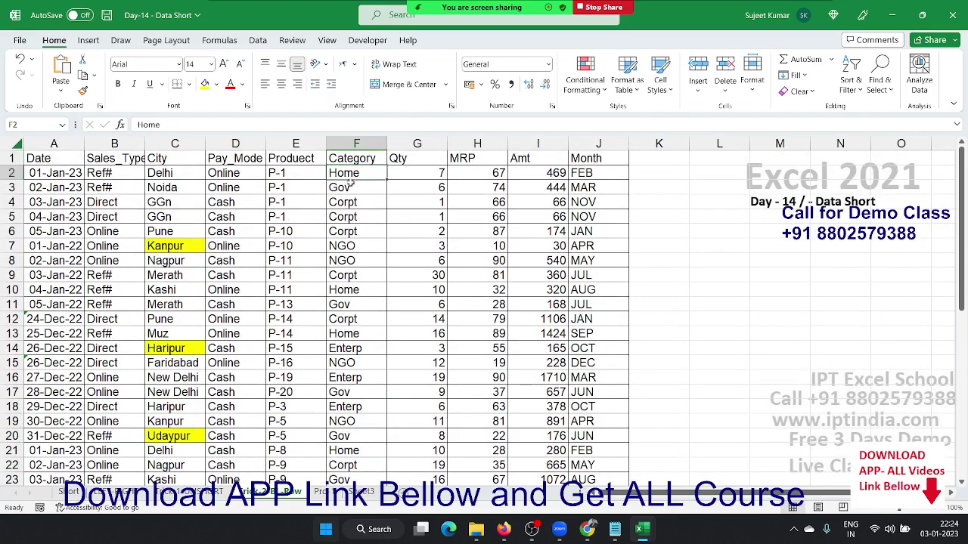
pyautogui.press('Down')
pyautogui.press('Down')
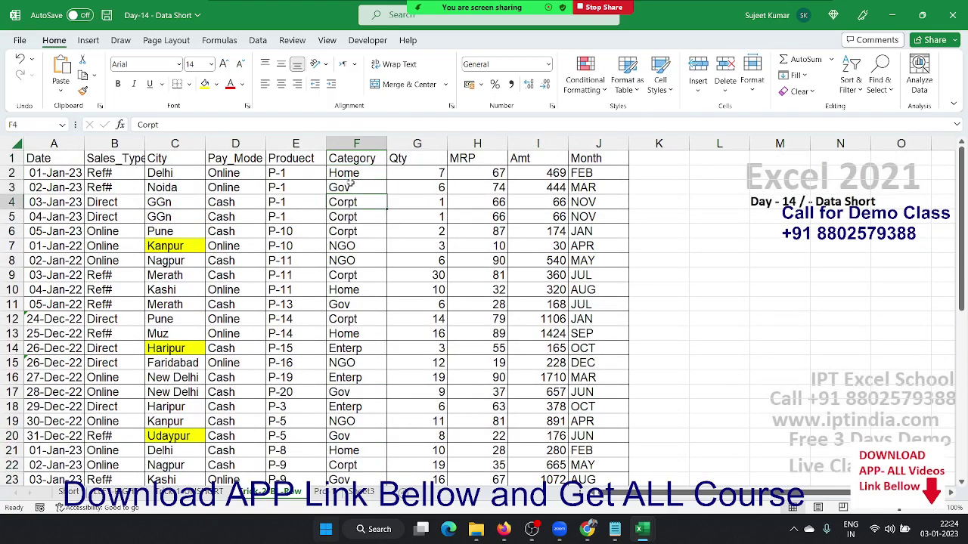
pyautogui.press('Up')
pyautogui.press('Up')
pyautogui.press('Down')
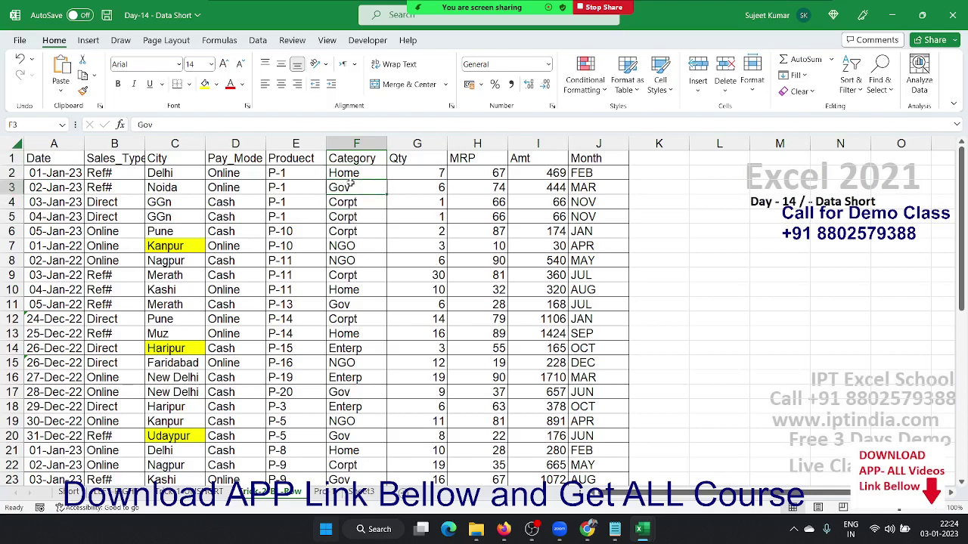
pyautogui.press('Down')
pyautogui.press('Down')
pyautogui.hotkey('shift', 'space')
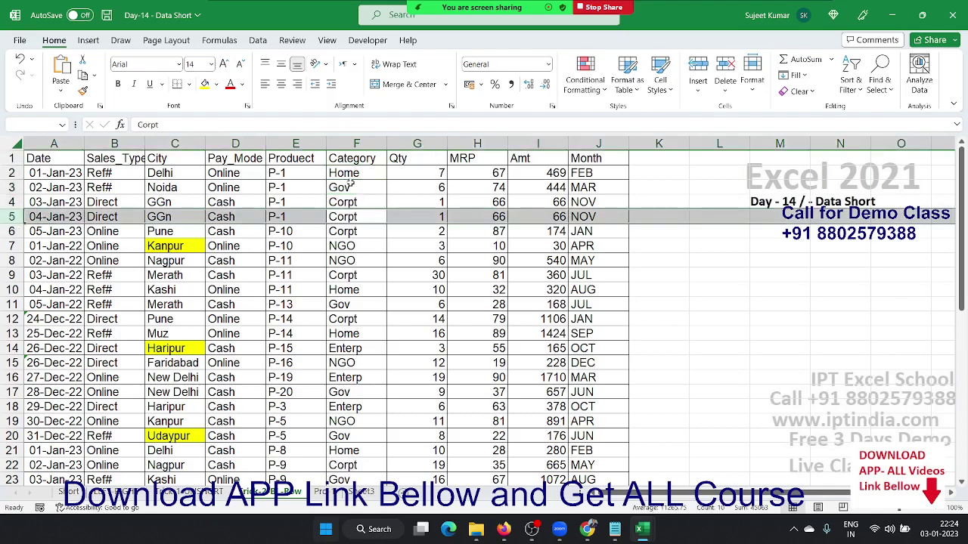
pyautogui.hotkey('ctrl', '+')
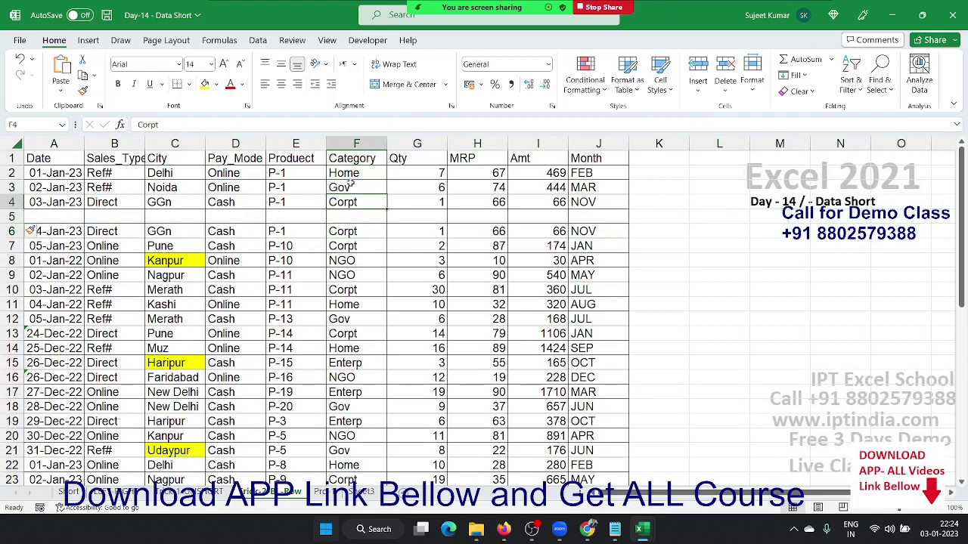
pyautogui.write('Total')
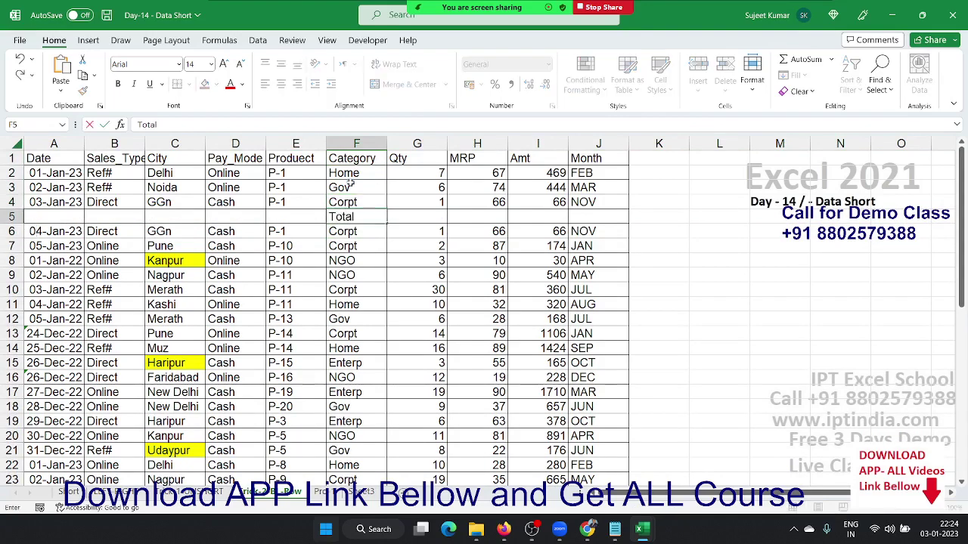
pyautogui.press('Tab')
pyautogui.write('=su')
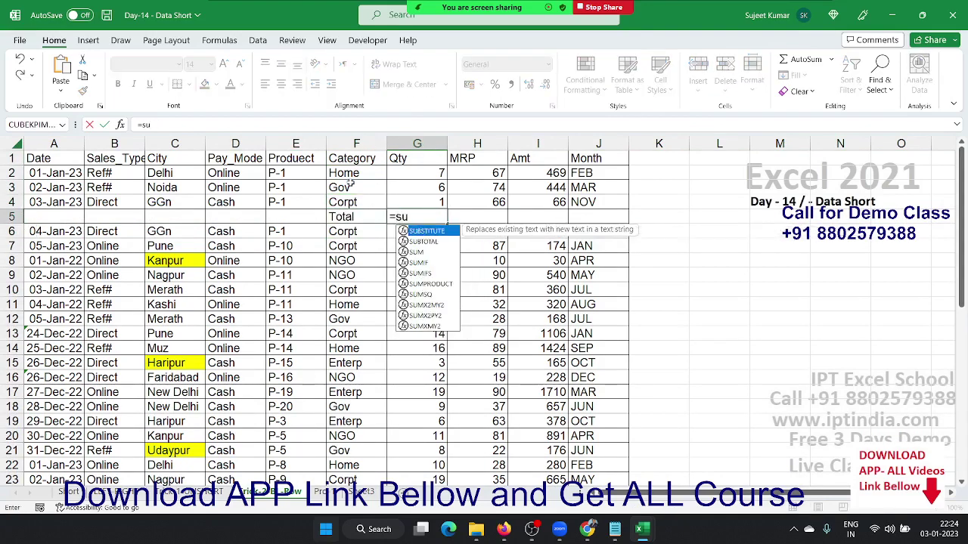
pyautogui.write('m(')
pyautogui.press('Up')
pyautogui.hotkey('shift', 'Up')
pyautogui.hotkey('shift', 'Up')
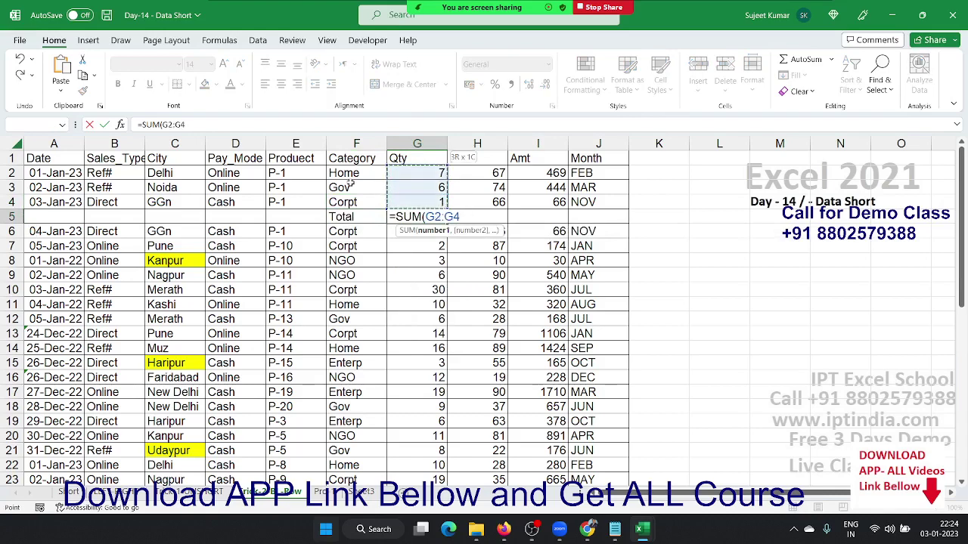
pyautogui.press('Return')
pyautogui.press('Down')
pyautogui.press('Down')
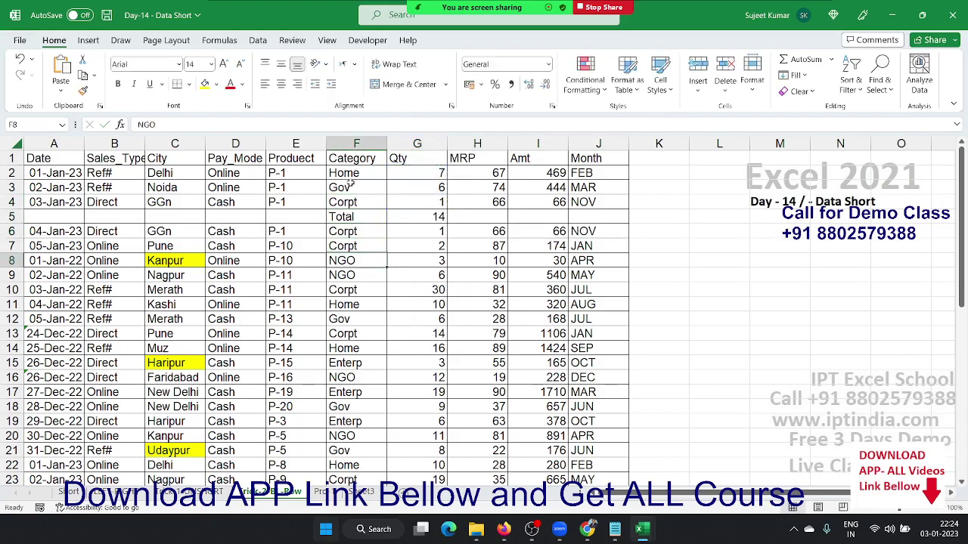
pyautogui.hotkey('shift', 'space')
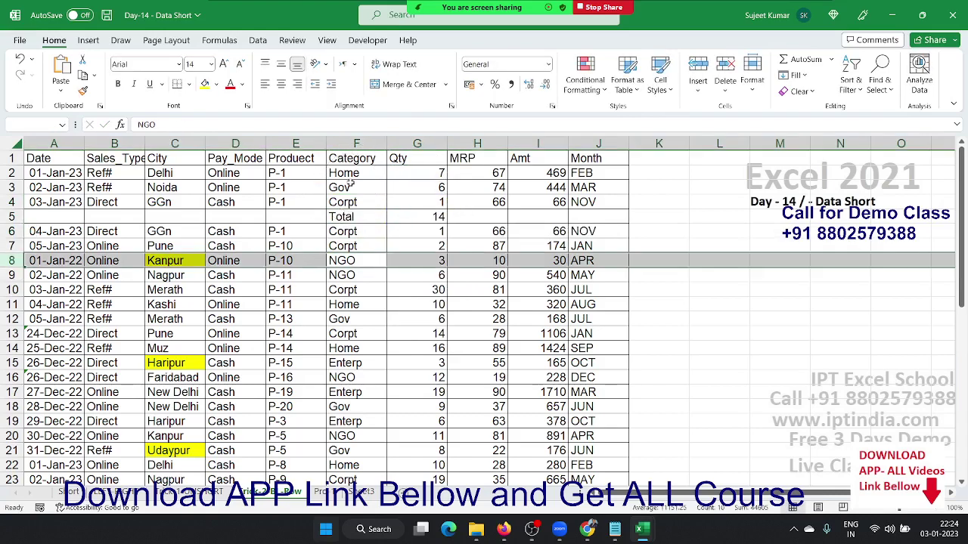
pyautogui.hotkey('ctrl', 'z')
pyautogui.hotkey('ctrl', 'z')
pyautogui.hotkey('ctrl', 'z')
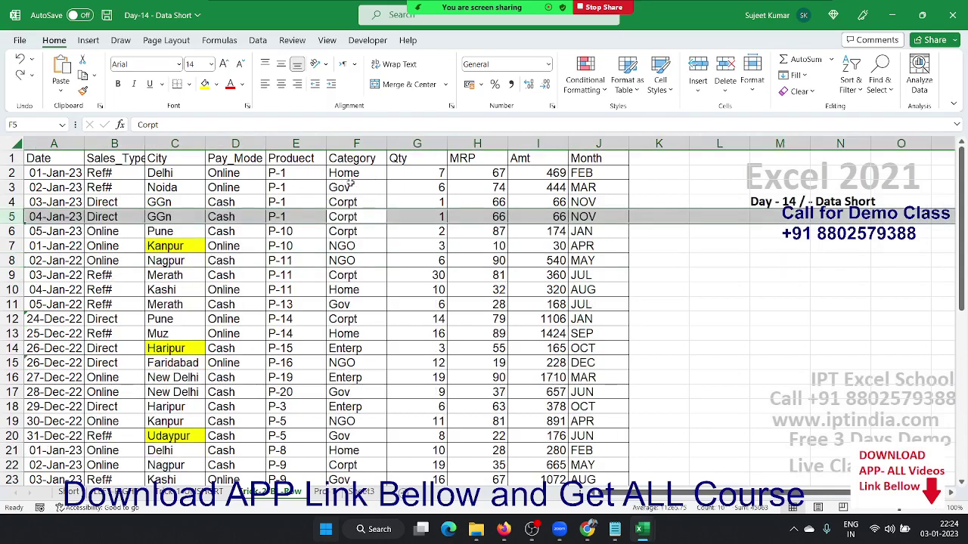
pyautogui.press('Up')
pyautogui.press('Up')
pyautogui.press('Up')
pyautogui.press('Up')
pyautogui.press('Home')
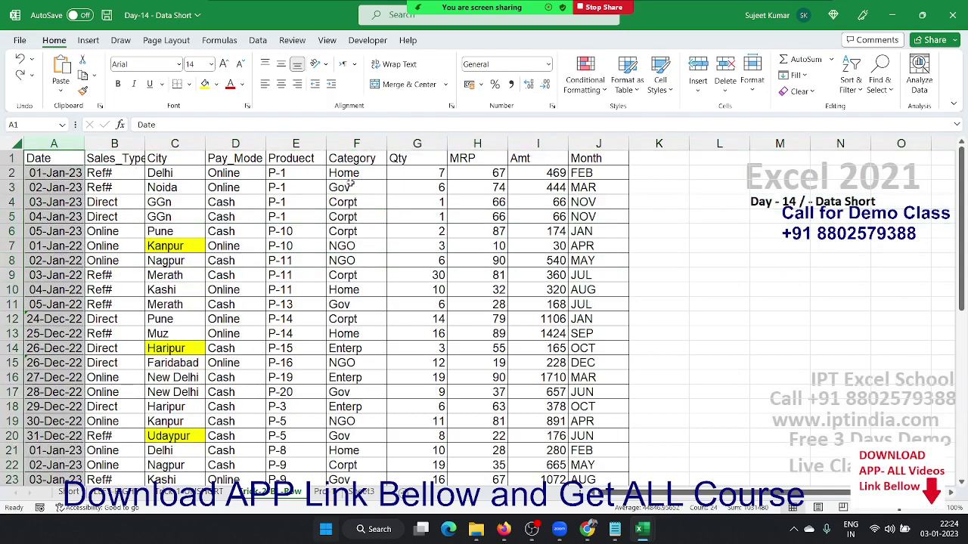
pyautogui.hotkey('ctrl', 'space')
pyautogui.hotkey('ctrl', 'shift', '=')
# - Head column A as Q, enter Q1 in A2, and fill Q1–Q4 down the rows
pyautogui.write('Q')
pyautogui.press('Return')
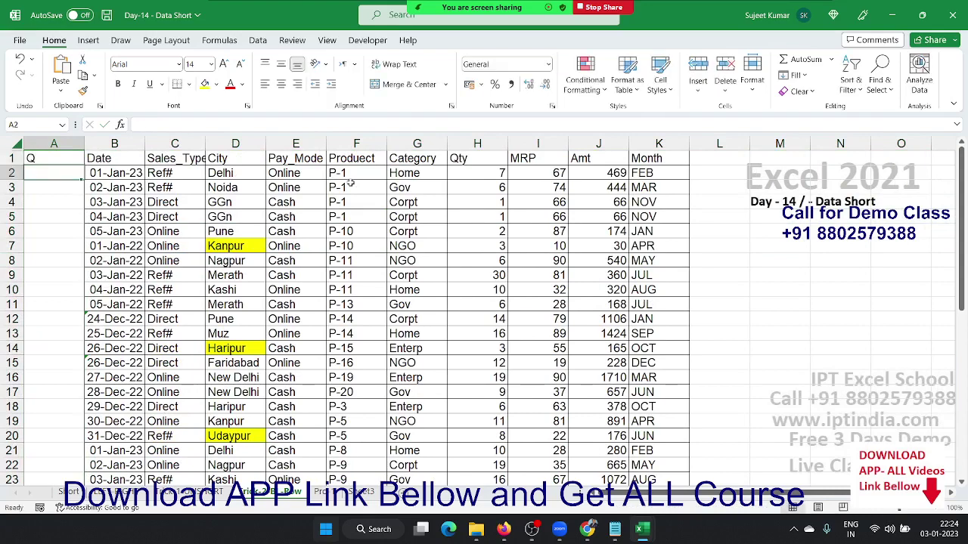
pyautogui.write('Q1')
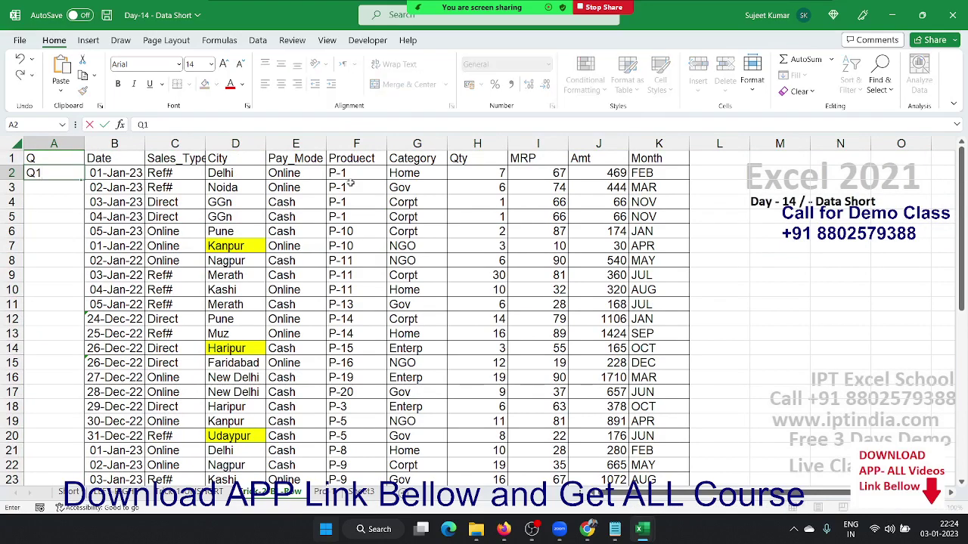
pyautogui.press('Return')
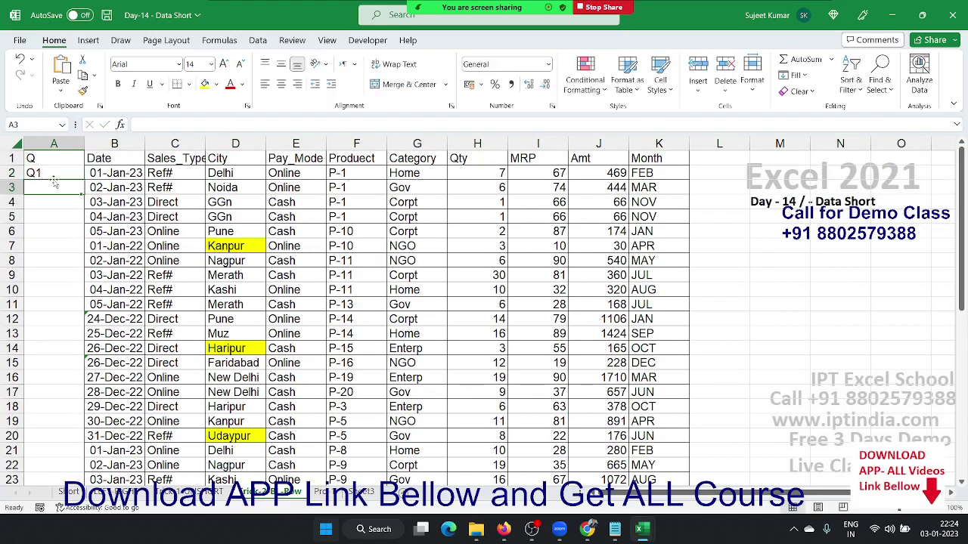
pyautogui.click(65, 170)
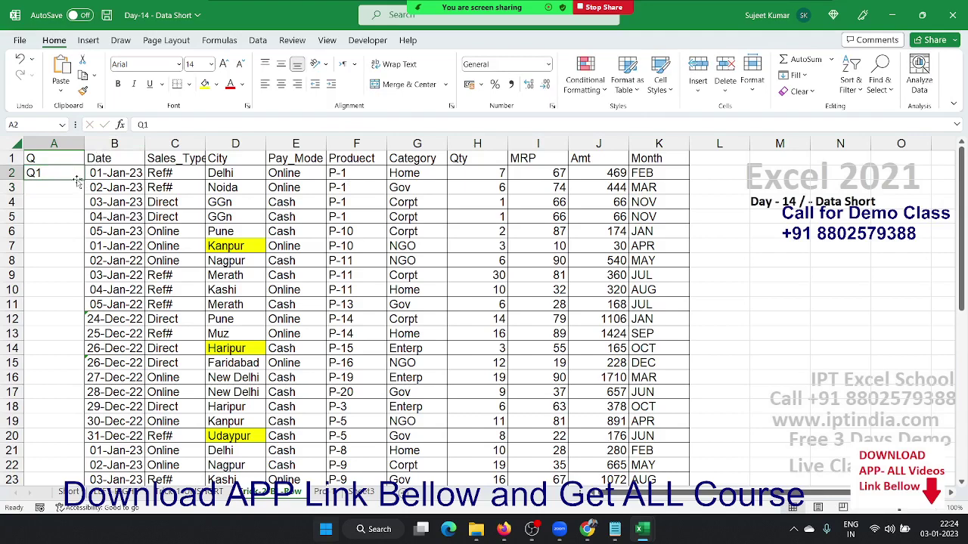
pyautogui.doubleClick(83, 180)
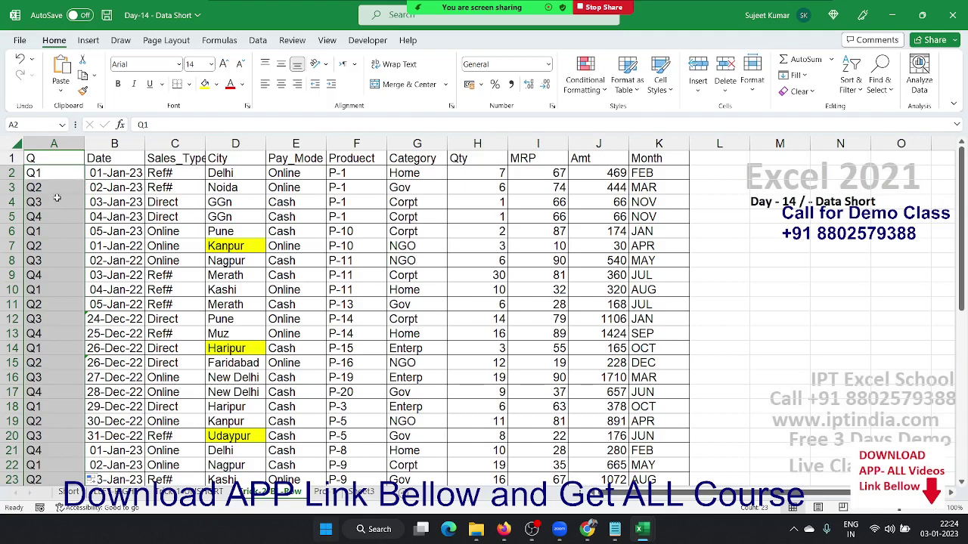
pyautogui.click(56, 199)
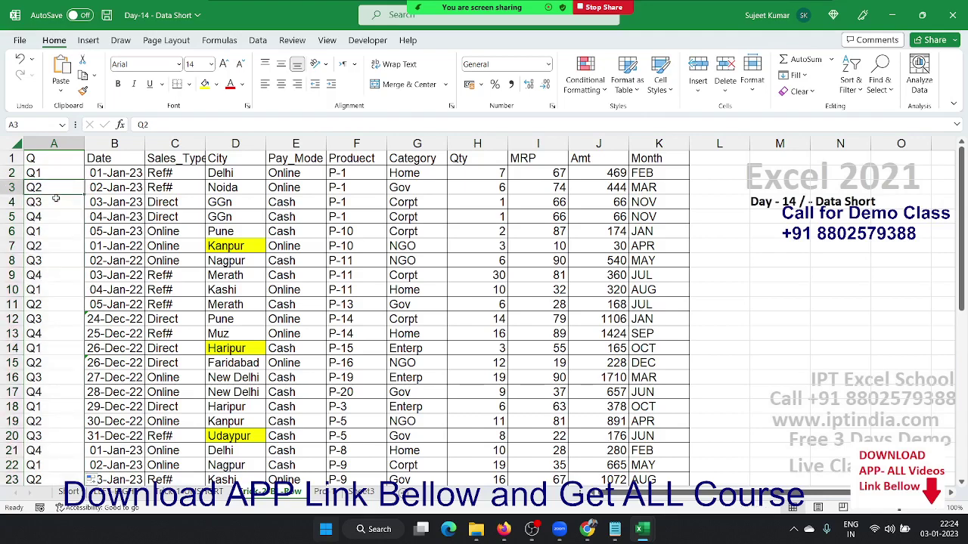
# - Insert a blank row at row 6 and label it Total in the Category column
pyautogui.press('Down')
pyautogui.press('Down')
pyautogui.press('Down')
pyautogui.hotkey('shift', 'space')
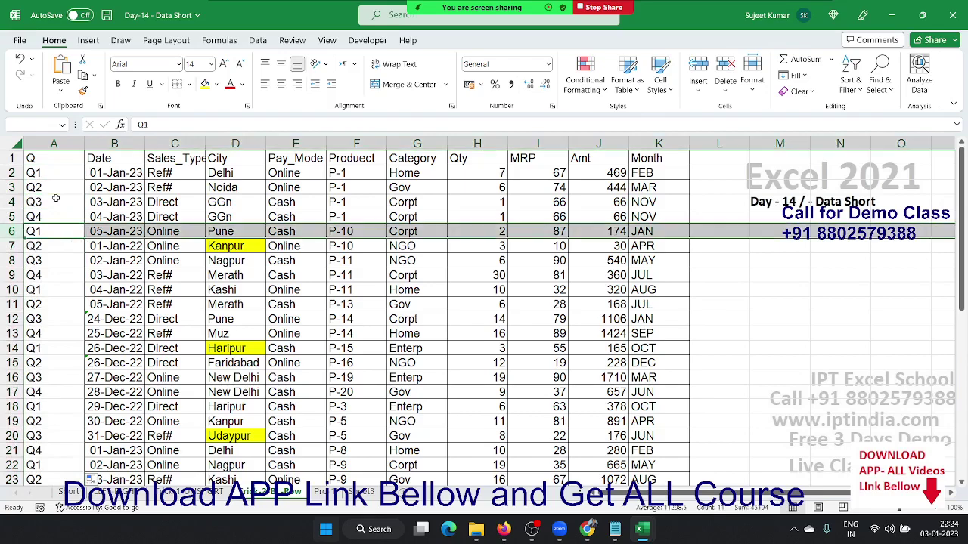
pyautogui.hotkey('ctrl', 'shift', '=')
pyautogui.press('Right')
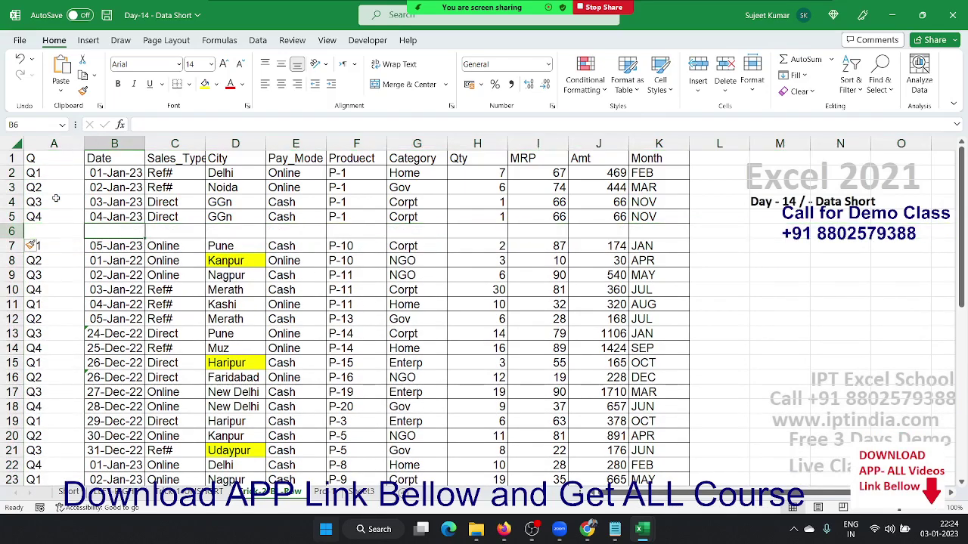
pyautogui.press('Right')
pyautogui.press('Right')
pyautogui.press('Right')
pyautogui.press('Right')
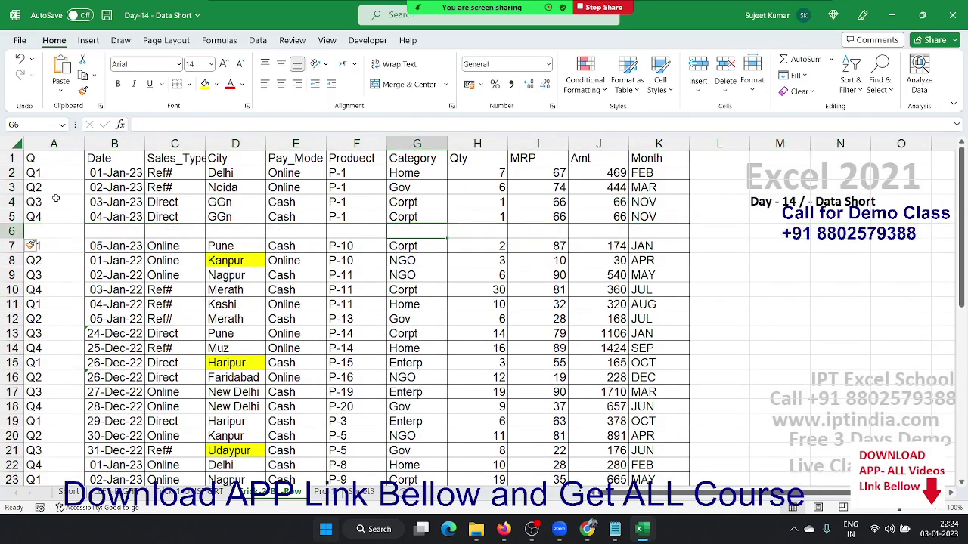
pyautogui.write('Total')
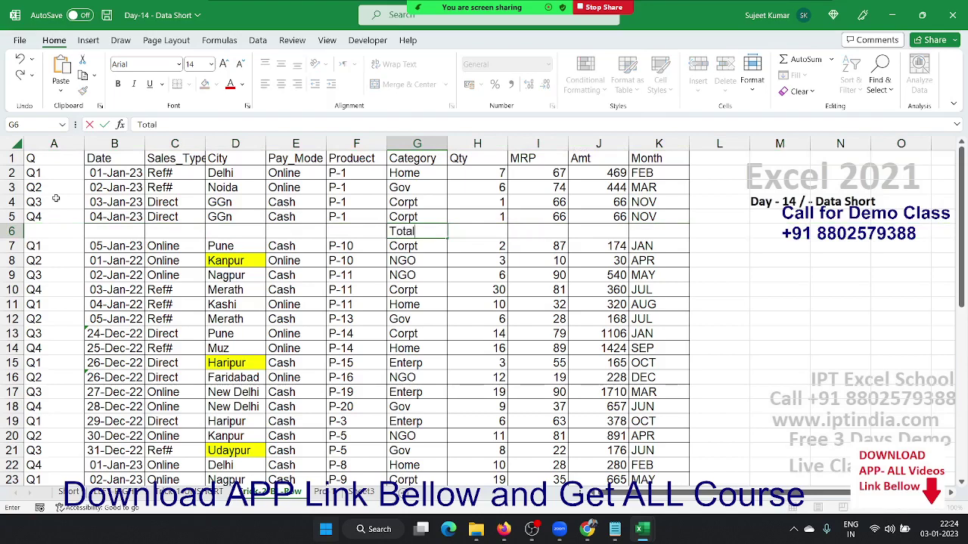
pyautogui.press('Right')
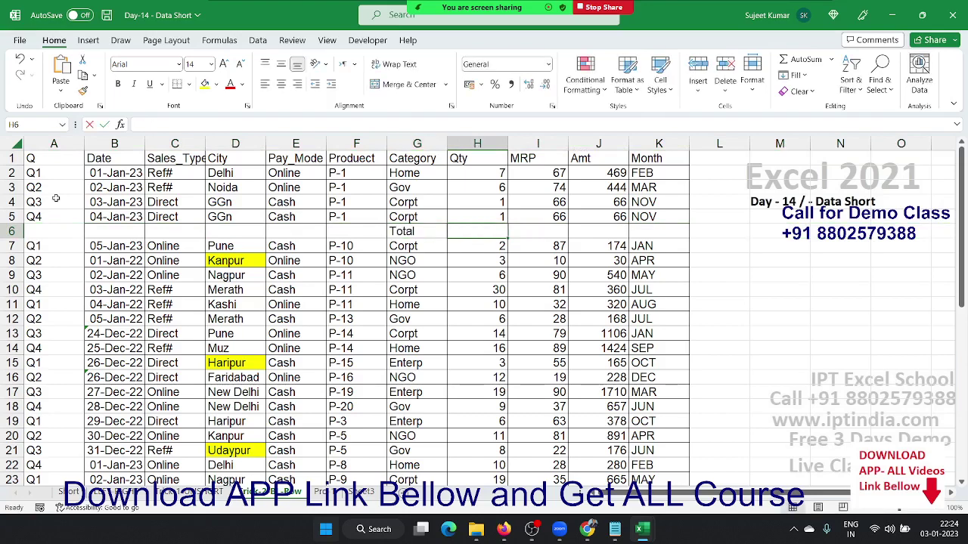
# - Sum the first group's quantities H2:H5, giving 15 in H6
pyautogui.write('=su')
pyautogui.press('Tab')
pyautogui.press('Up')
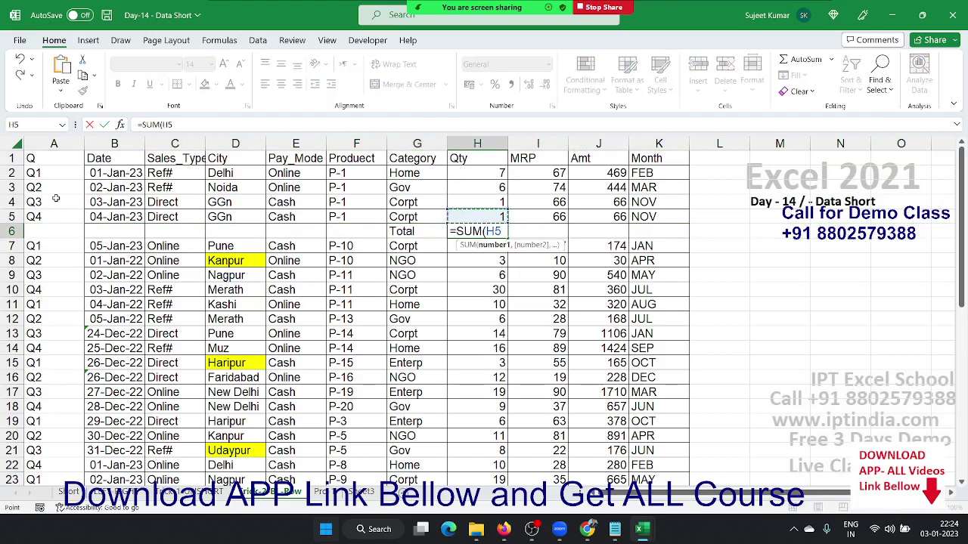
pyautogui.hotkey('shift', 'Up')
pyautogui.hotkey('shift', 'Up')
pyautogui.hotkey('shift', 'Up')
pyautogui.press('Return')
# - Insert another blank row above row 11 for the next quarter group
pyautogui.press('Left')
pyautogui.press('Left')
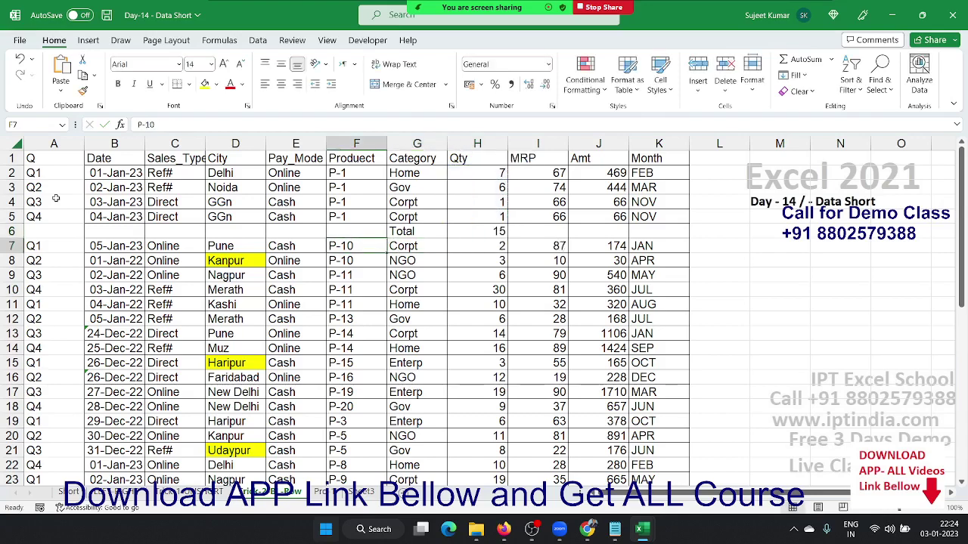
pyautogui.press('Left')
pyautogui.press('Left')
pyautogui.press('Left')
pyautogui.press('Left')
pyautogui.press('Left')
pyautogui.press('Down')
pyautogui.press('Down')
pyautogui.press('Down')
pyautogui.press('Down')
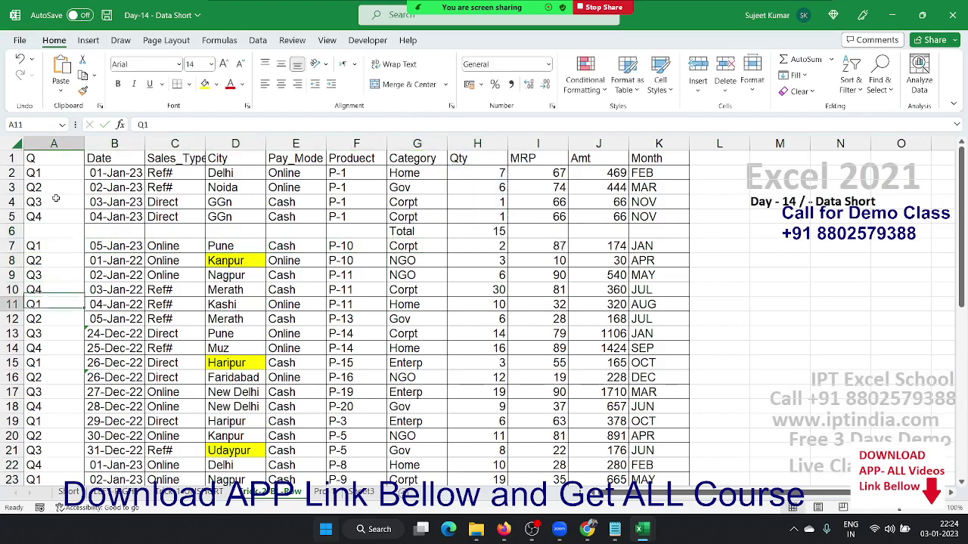
pyautogui.hotkey('shift', 'space')
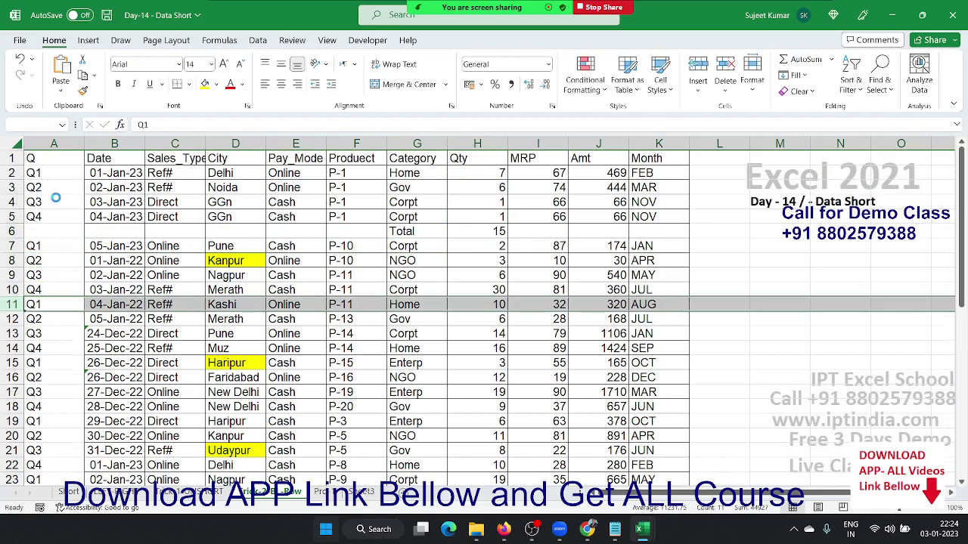
pyautogui.hotkey('ctrl', 'shift', '+')
pyautogui.press('Down')
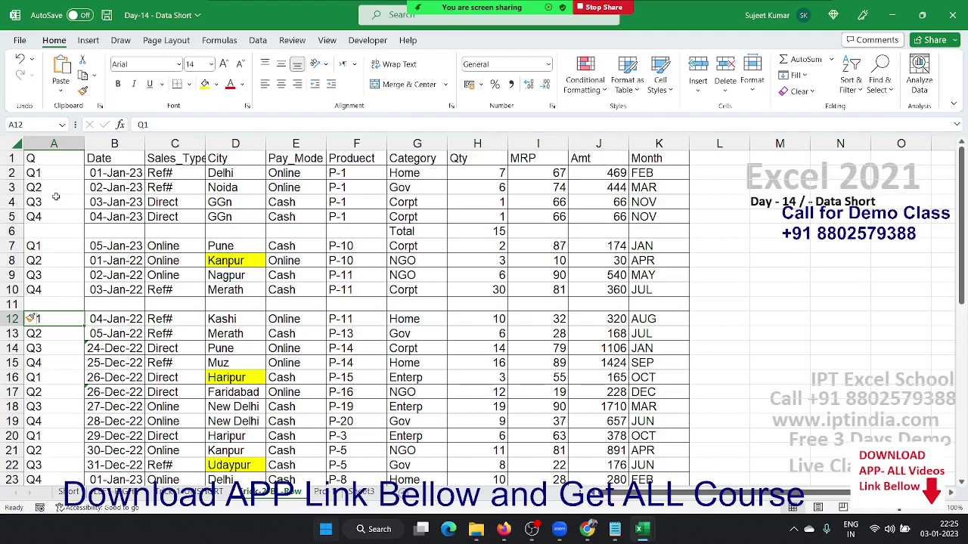
# - Undo the row 11 insertion and the H6 quantity total
pyautogui.hotkey('ctrl', 'z')
pyautogui.hotkey('ctrl', 'z')
pyautogui.hotkey('ctrl', 'z')
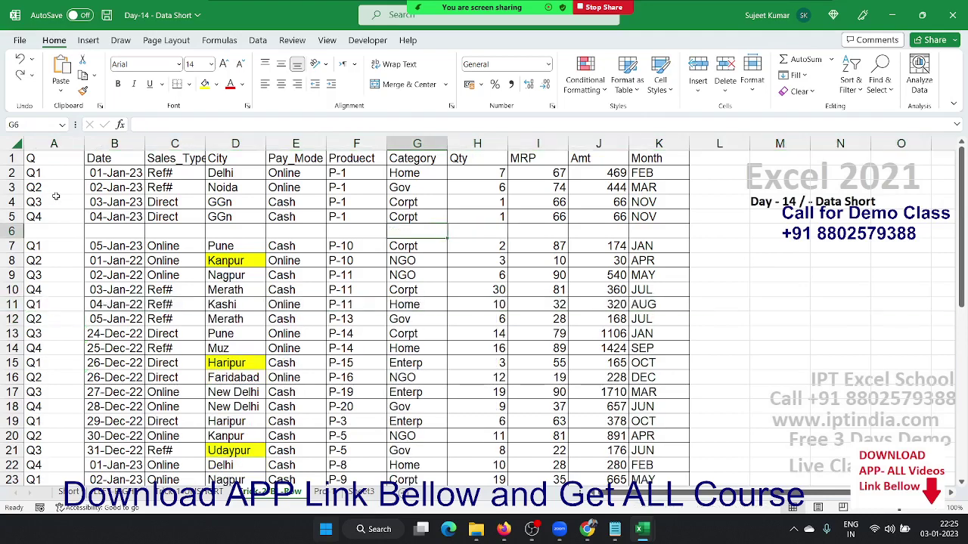
pyautogui.hotkey('ctrl', 'z')
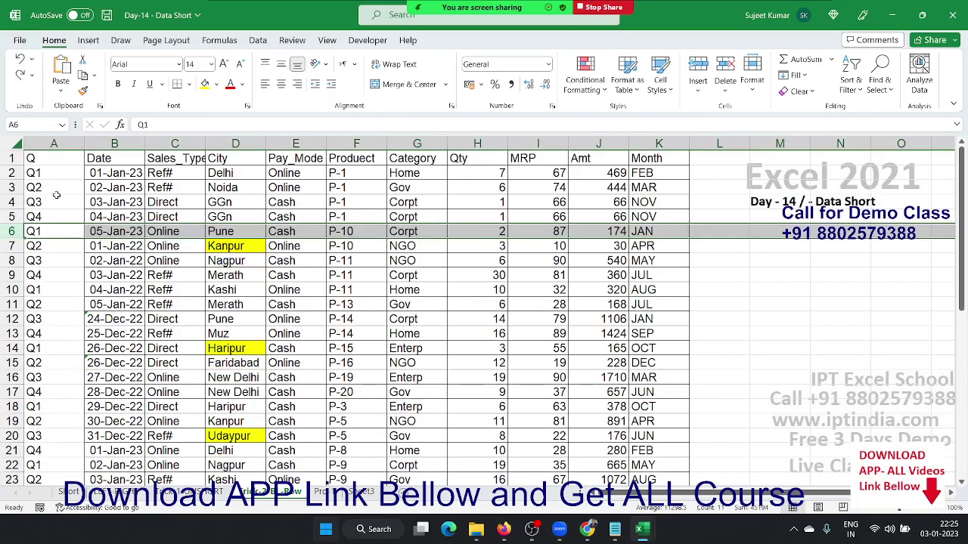
pyautogui.press('Down')
pyautogui.press('Down')
pyautogui.press('Down')
pyautogui.hotkey('ctrl', 'Down')
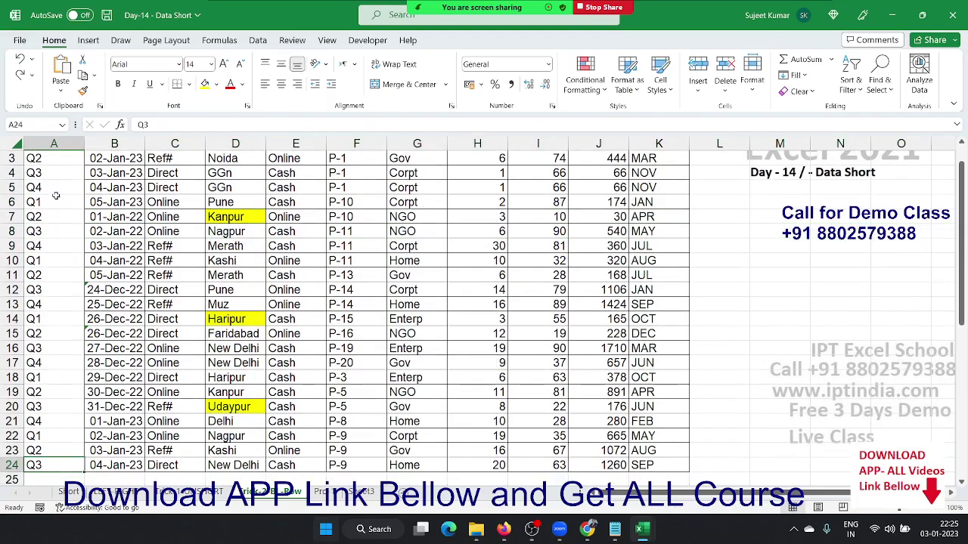
pyautogui.hotkey('ctrl', 'Up')
pyautogui.press('Right')
pyautogui.press('Right')
pyautogui.press('Right')
pyautogui.press('Right')
pyautogui.press('Right')
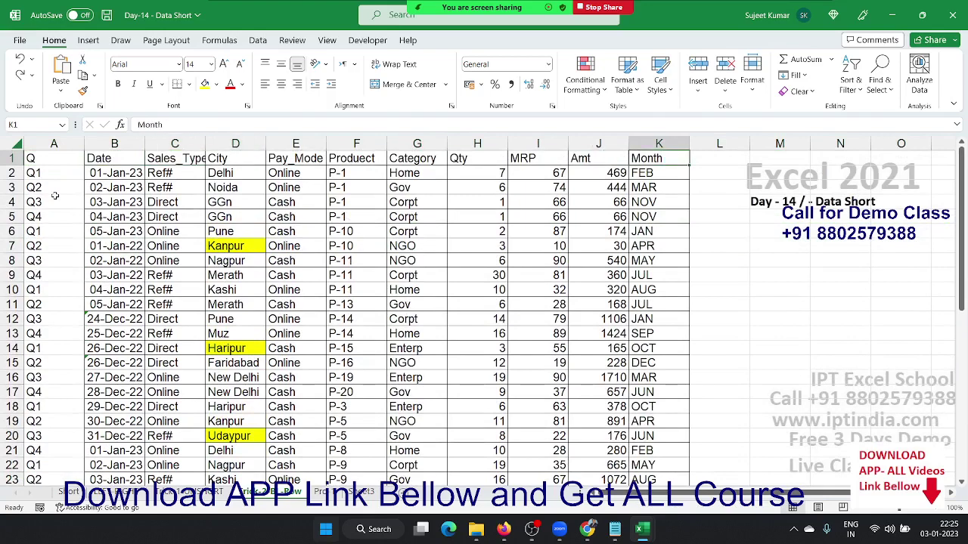
pyautogui.press('Right')
# - Add the Sr heading in L1, fill 1 down L2:L5, and begin a formula in L6
pyautogui.write('Sr')
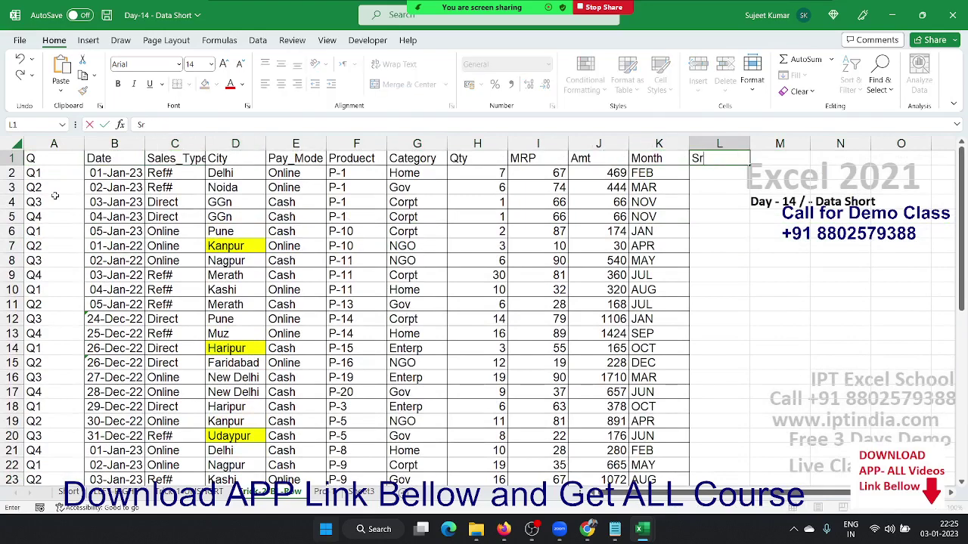
pyautogui.press('Return')
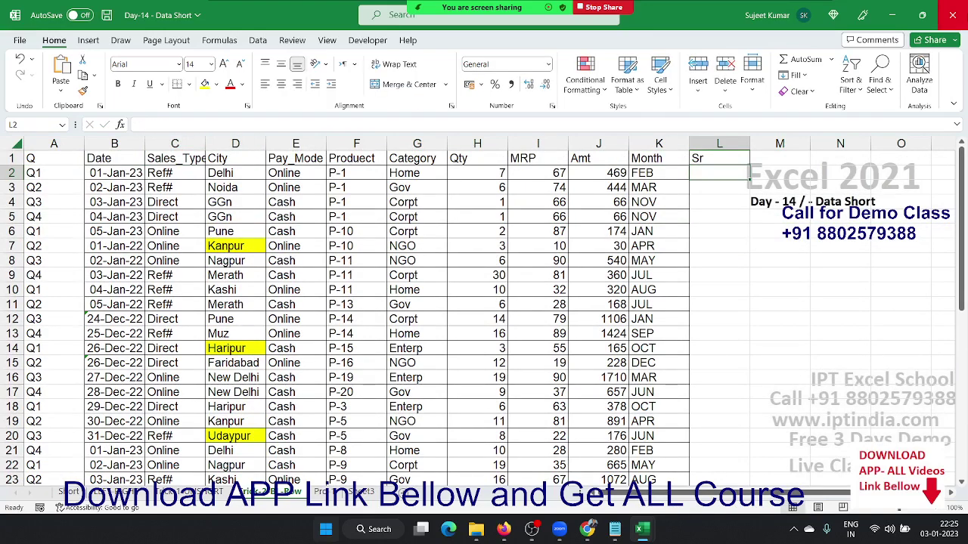
pyautogui.write('1')
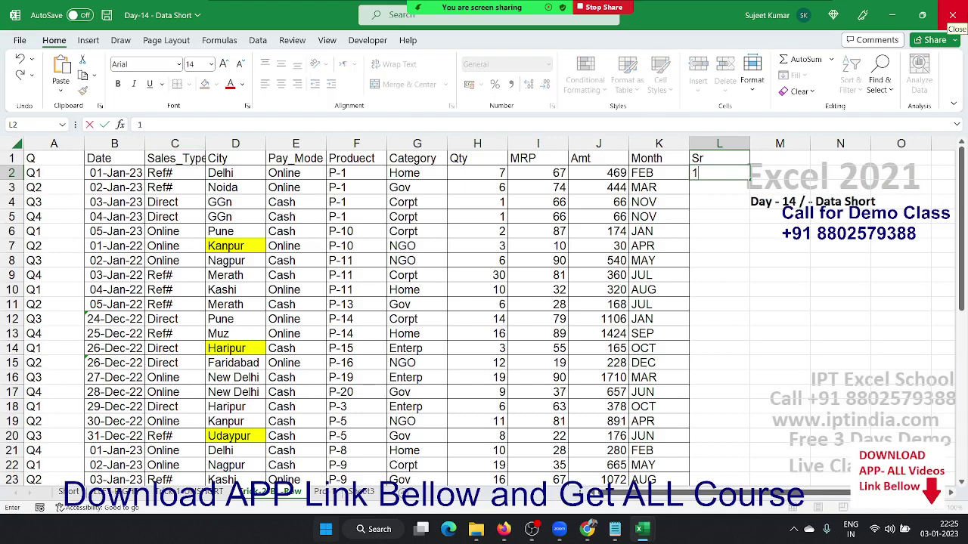
pyautogui.moveTo(718, 172)
pyautogui.mouseDown()
pyautogui.moveTo(718, 217)
pyautogui.moveTo(748, 224)
pyautogui.mouseUp()
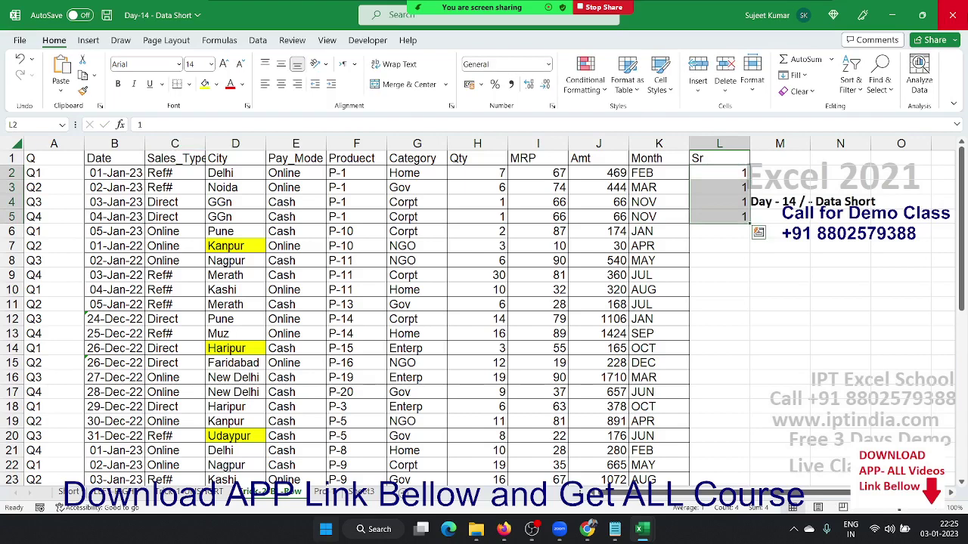
pyautogui.click(719, 231)
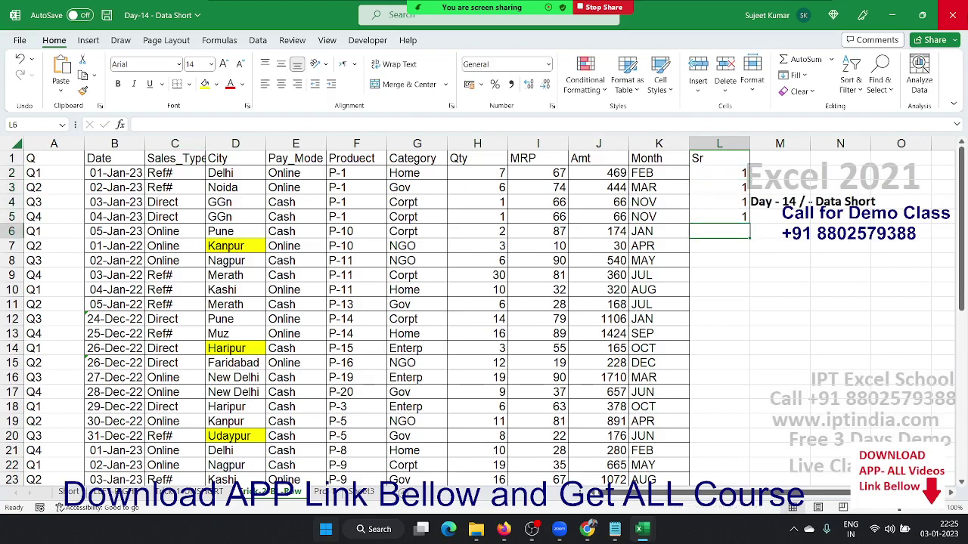
pyautogui.write('=')
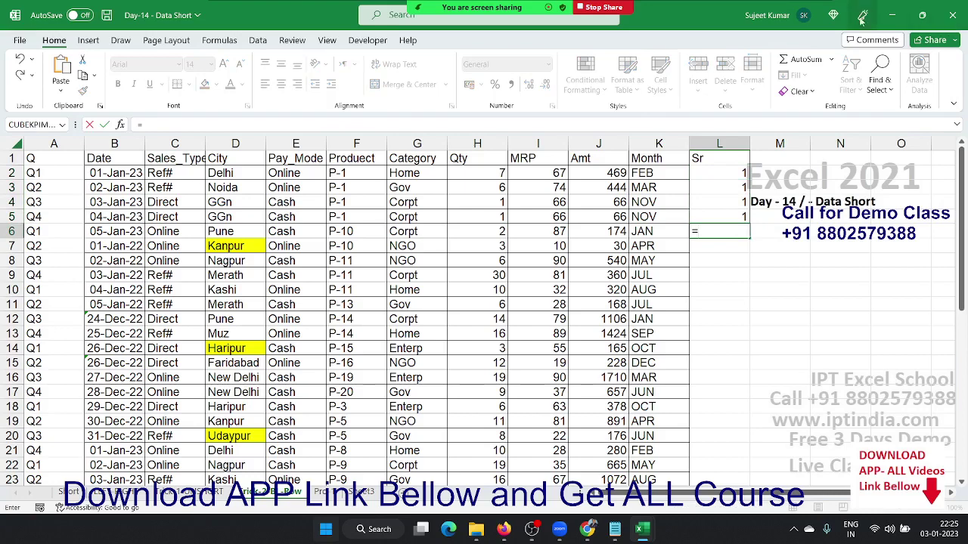
# - Enter =L2+1 in L6 and copy it down the Sr column
pyautogui.click(711, 177)
pyautogui.write('+')
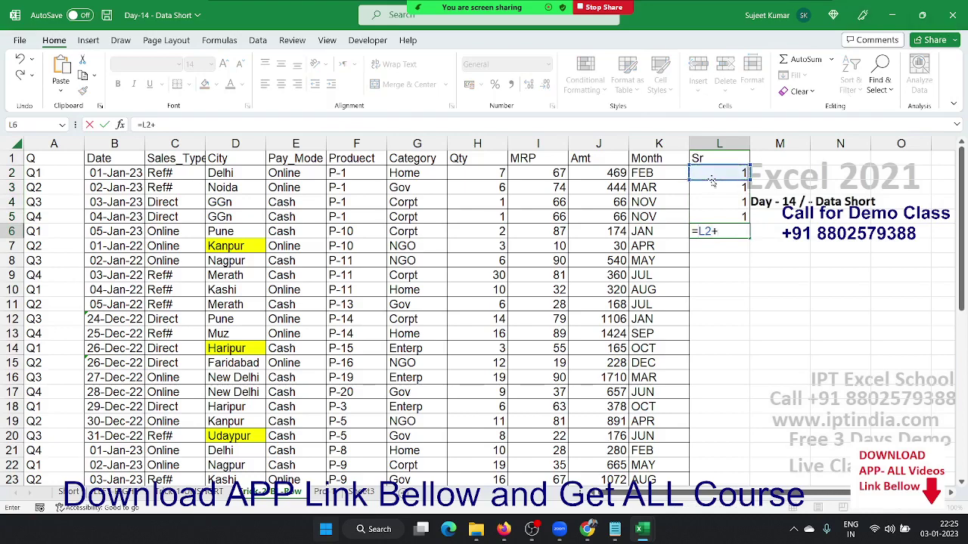
pyautogui.write('2')
pyautogui.press('Return')
pyautogui.press('Up')
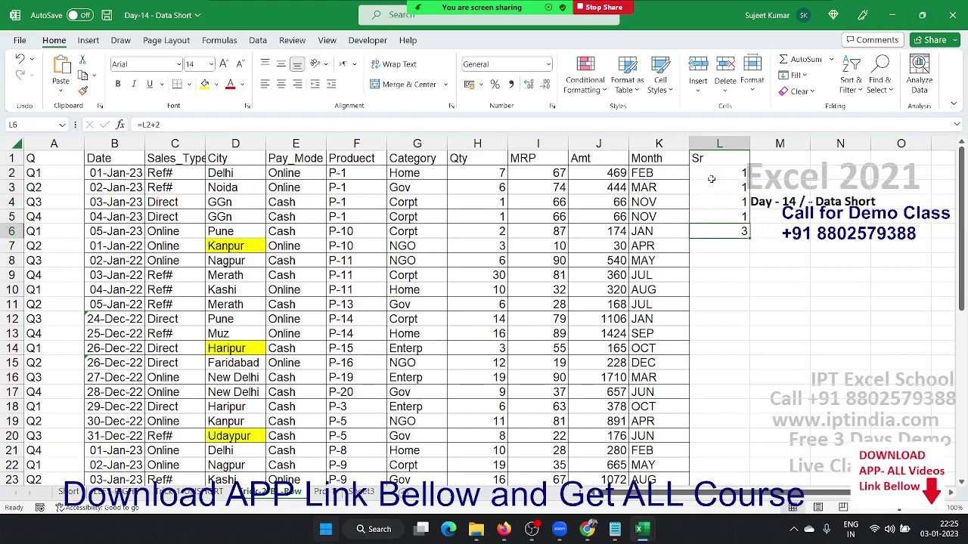
pyautogui.write('=')
pyautogui.click(711, 179)
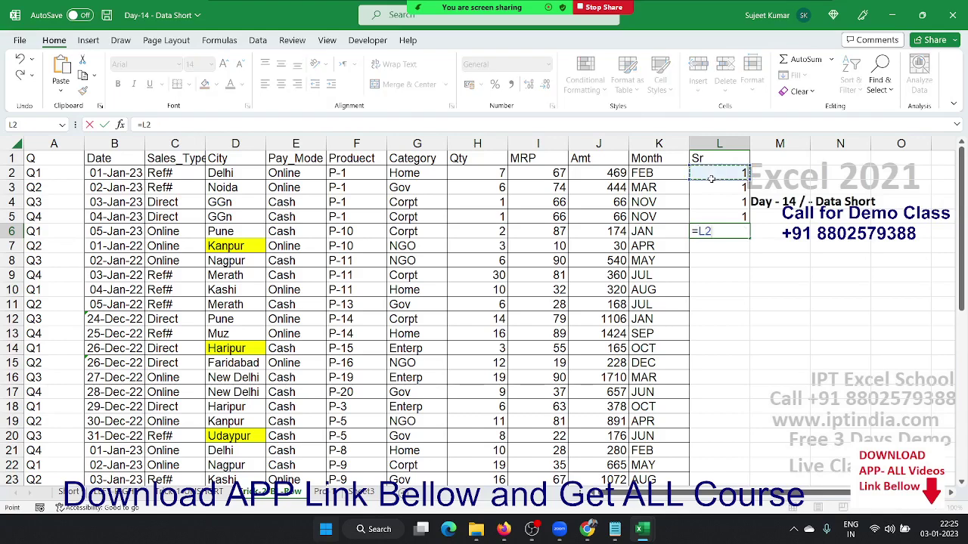
pyautogui.write('+1')
pyautogui.hotkey('ctrl', 'Return')
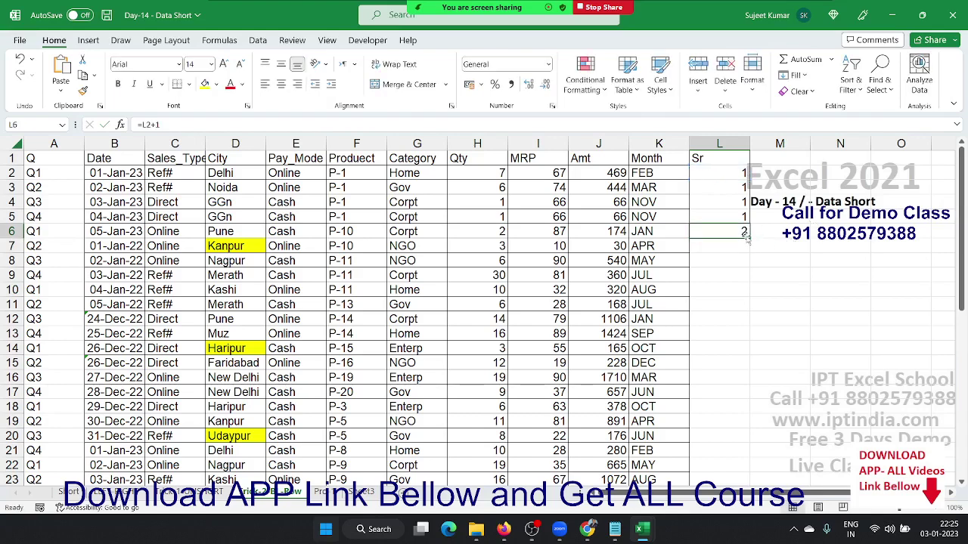
pyautogui.doubleClick(748, 238)
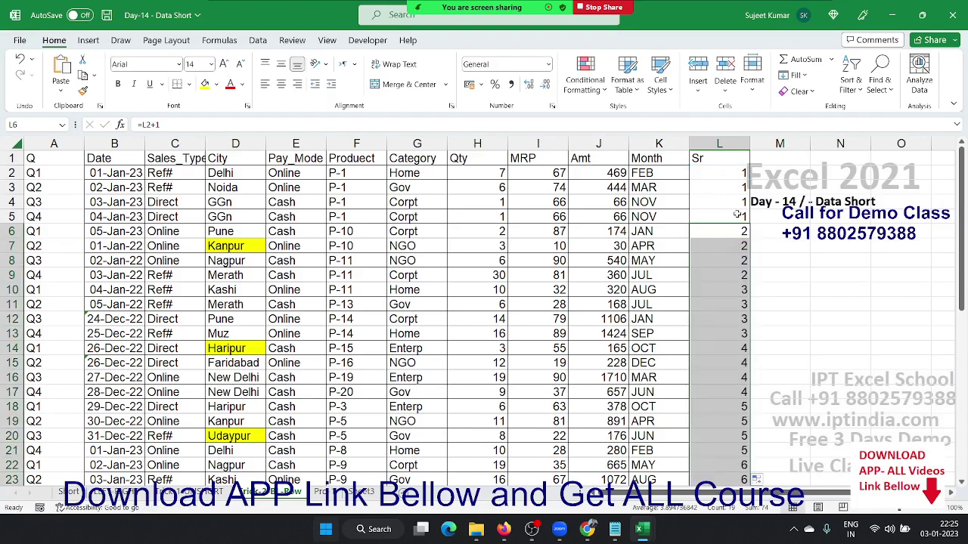
# - Check the Sr numbers and formulas from L2 down to L24
pyautogui.moveTo(739, 204); pyautogui.dragTo(729, 174)
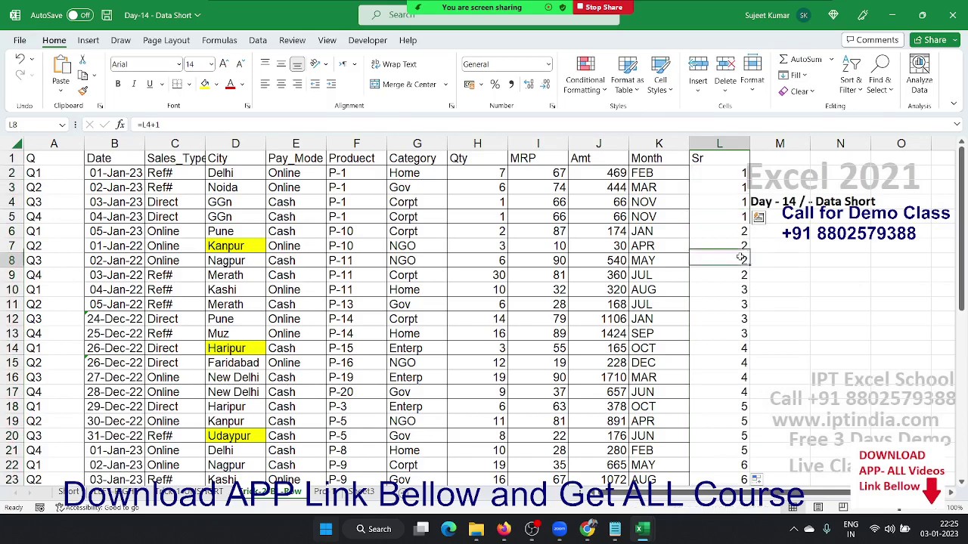
pyautogui.moveTo(740, 259); pyautogui.dragTo(738, 244)
pyautogui.click(744, 303)
pyautogui.scroll(-5, 744, 303)
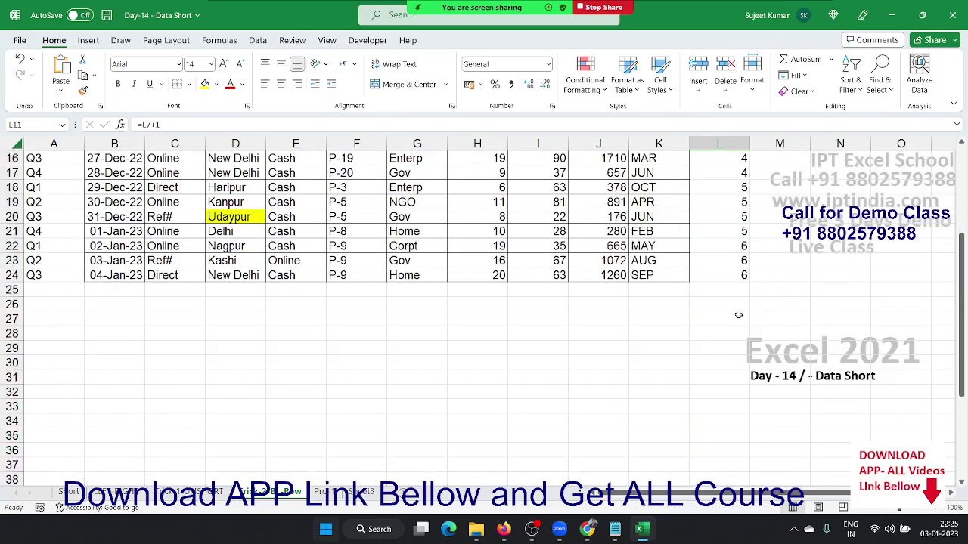
pyautogui.click(733, 276)
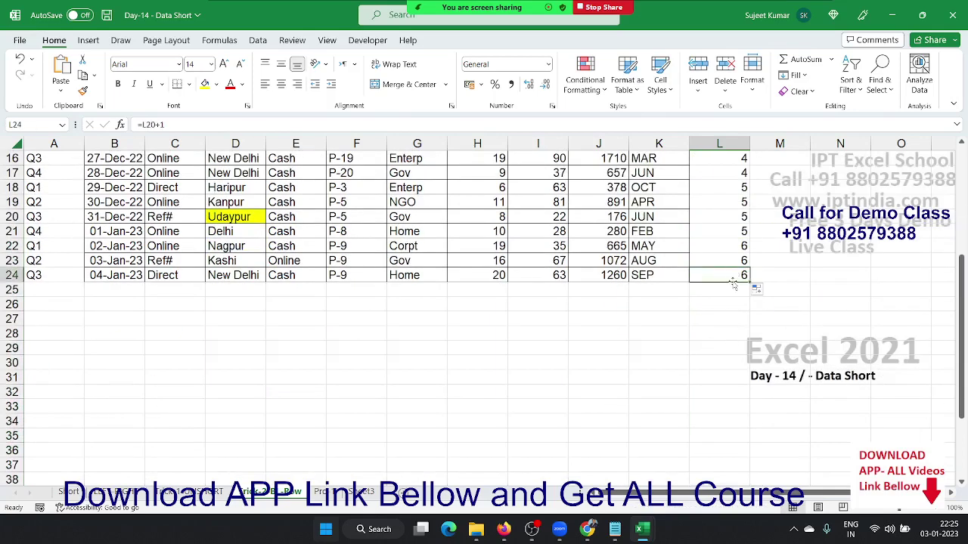
pyautogui.click(733, 286)
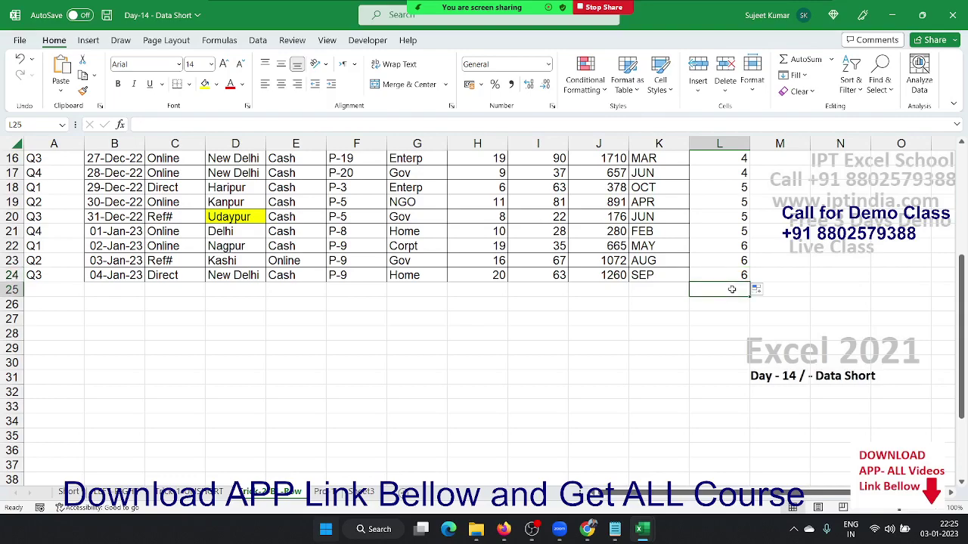
pyautogui.click(732, 275)
# - Type the numbers 1 to 6 into L25:L30 below the data
pyautogui.moveTo(732, 274); pyautogui.dragTo(737, 155)
pyautogui.click(724, 363)
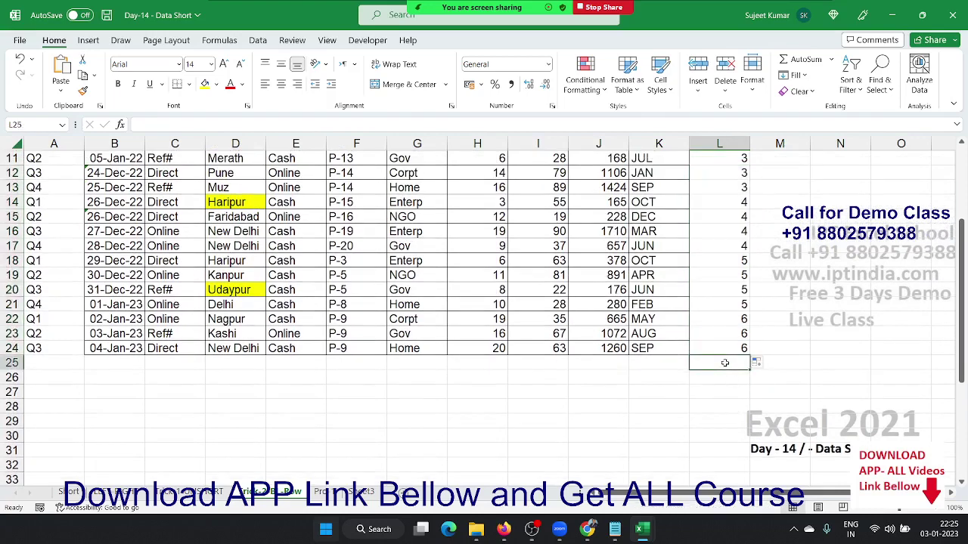
pyautogui.write('1')
pyautogui.press('Return')
pyautogui.write('2 3 ')
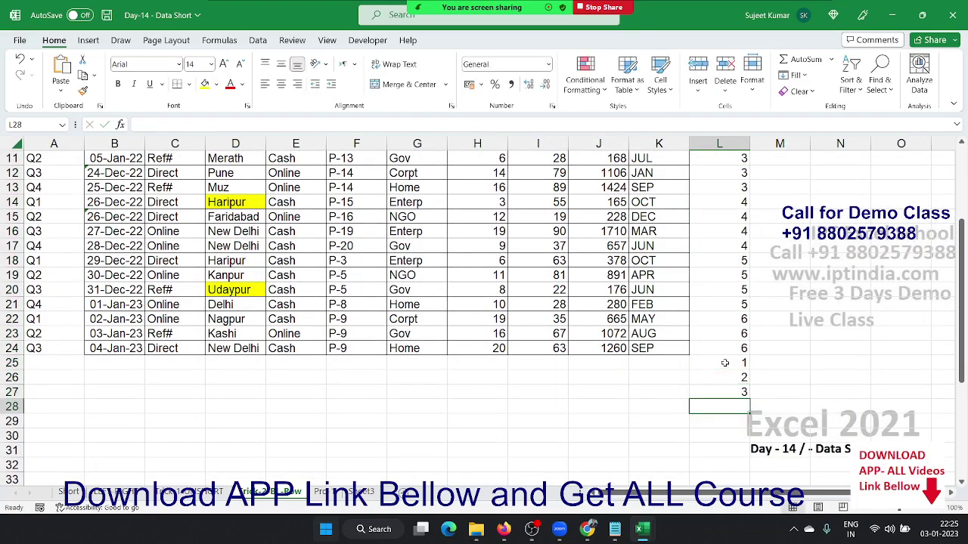
pyautogui.write('4 5 6')
pyautogui.press('Up')
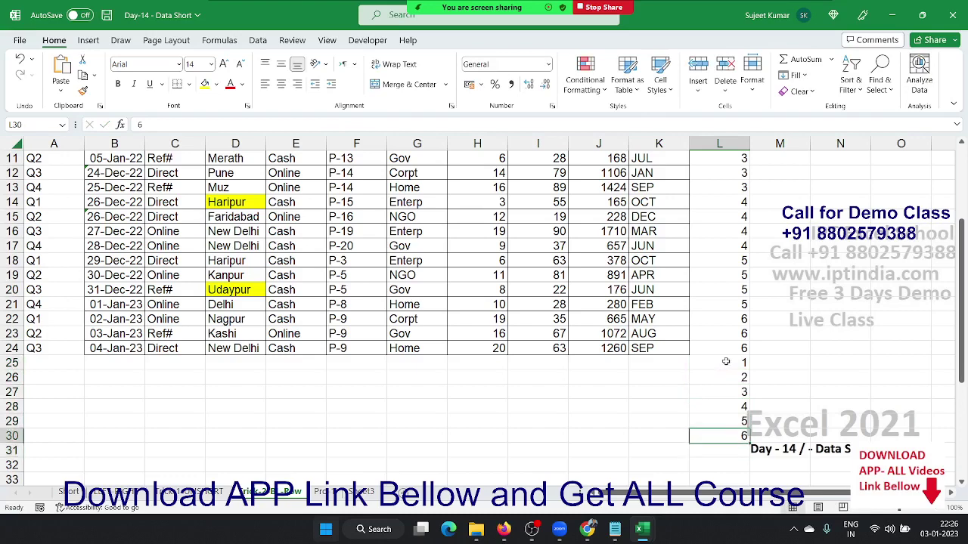
pyautogui.press('Up')
pyautogui.press('Up')
pyautogui.press('Up')
pyautogui.press('Up')
pyautogui.press('Up')
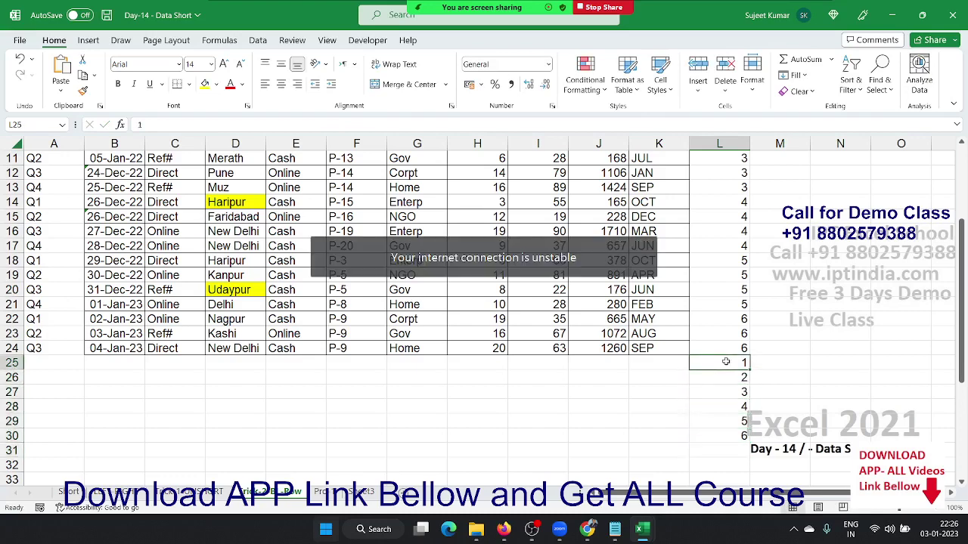
# - Select the whole table from A1 to L30
pyautogui.hotkey('ctrl', 'shift', 'Down')
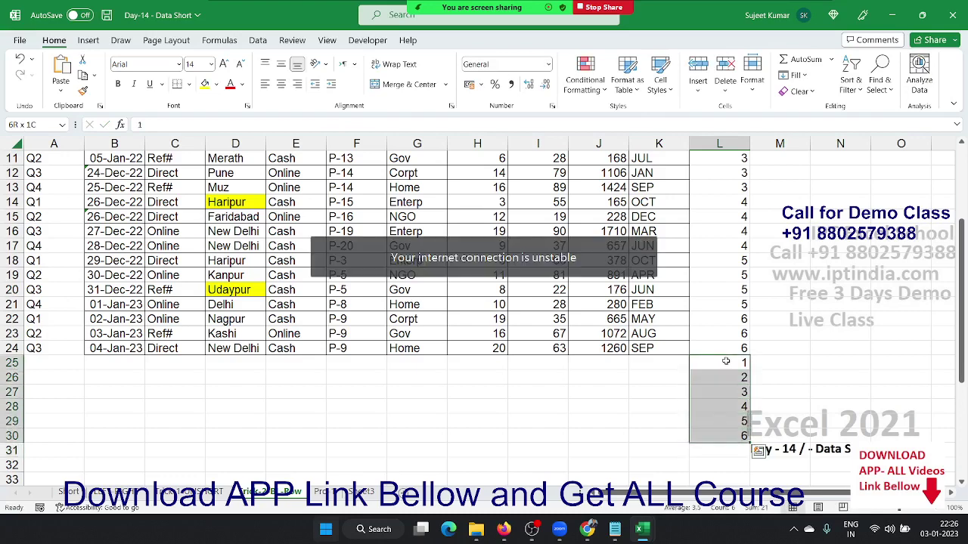
pyautogui.press('Down')
pyautogui.press('Down')
pyautogui.press('Down')
pyautogui.press('Down')
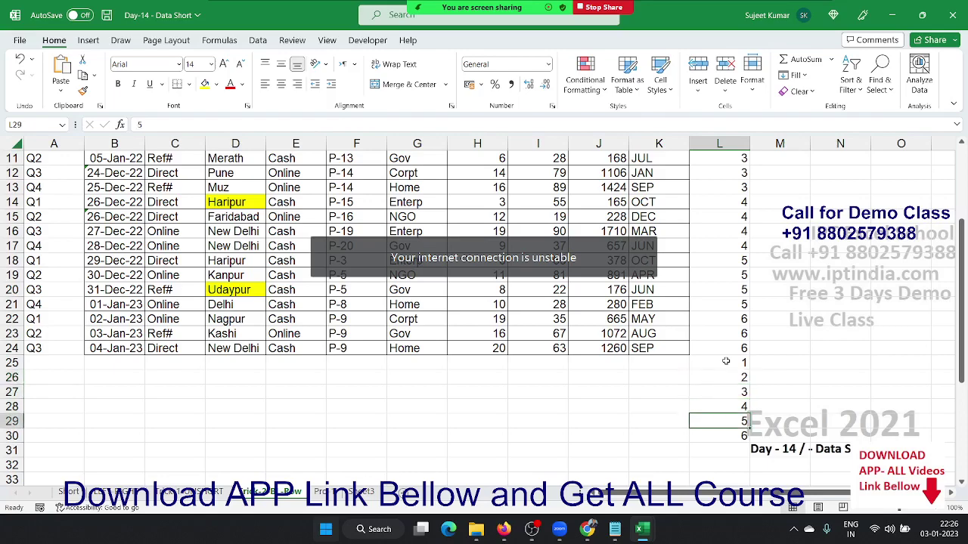
pyautogui.press('Down')
pyautogui.hotkey('ctrl', 'shift', 'Left')
pyautogui.hotkey('ctrl', 'shift', 'Up')
pyautogui.hotkey('ctrl', 'shift', 'Up')
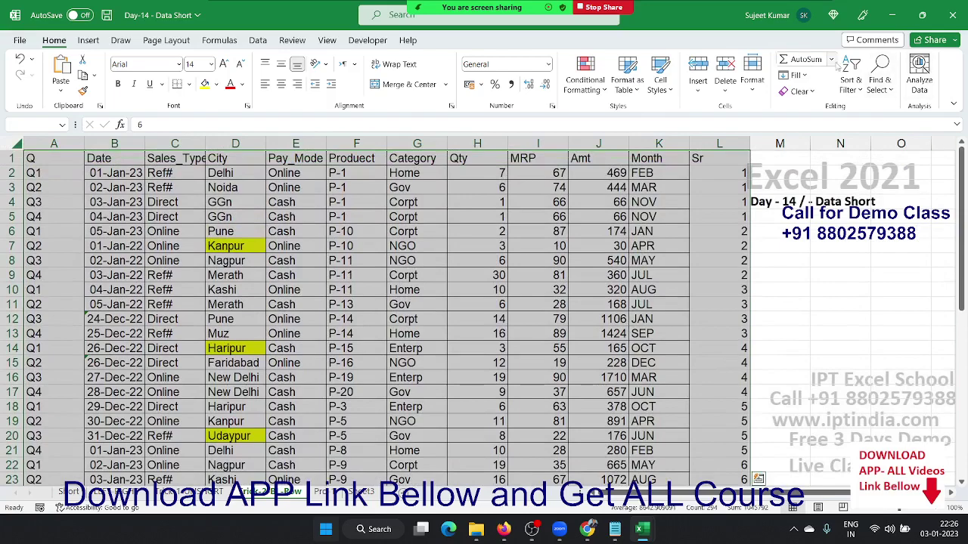
# - Custom-sort the table by Sr, smallest to largest
pyautogui.click(850, 83)
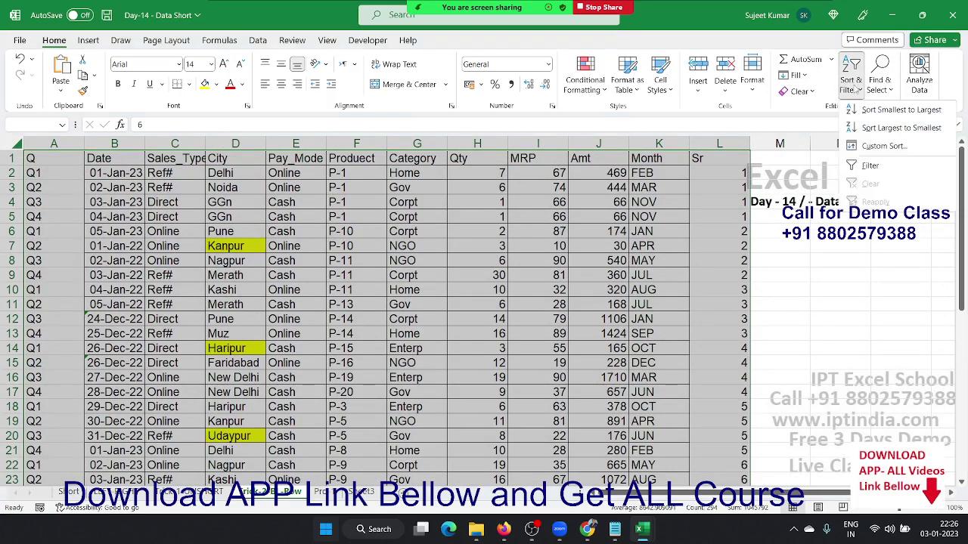
pyautogui.click(861, 168)
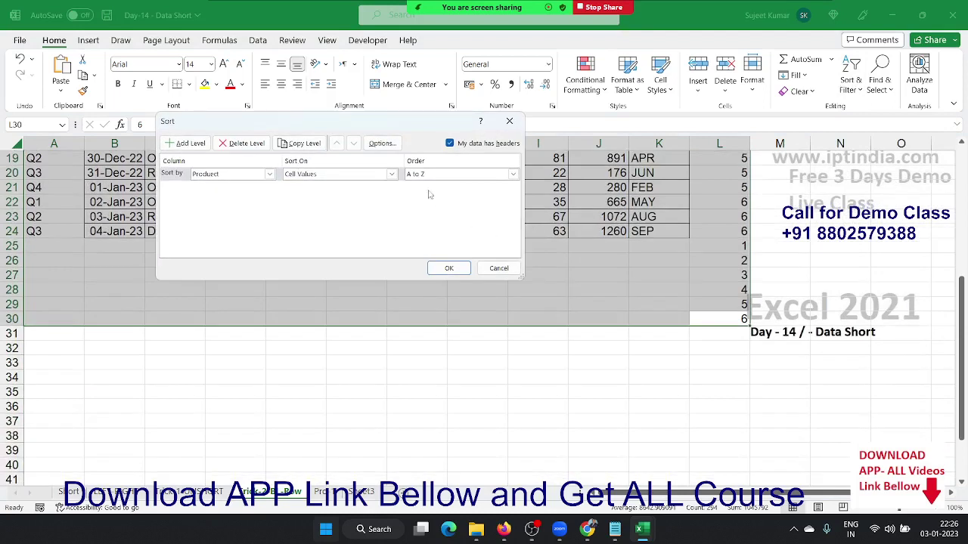
pyautogui.click(236, 174)
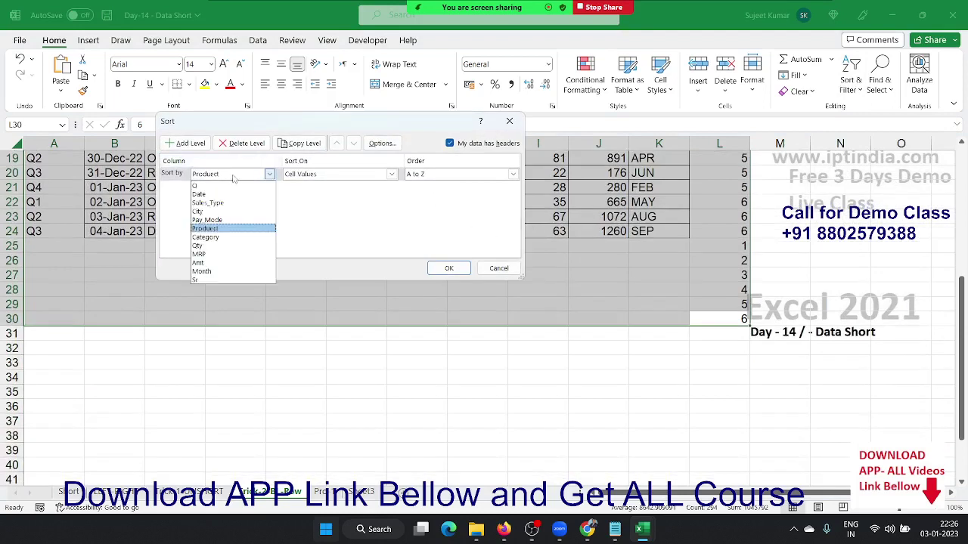
pyautogui.click(223, 280)
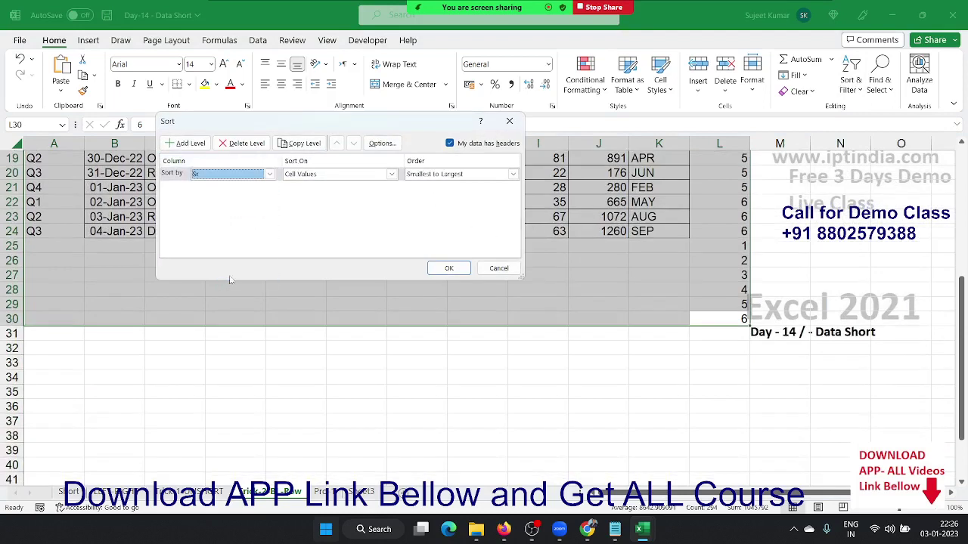
pyautogui.click(449, 268)
# - Inspect the blank row 6 between groups, then undo the sort
pyautogui.scroll(1, 702, 271)
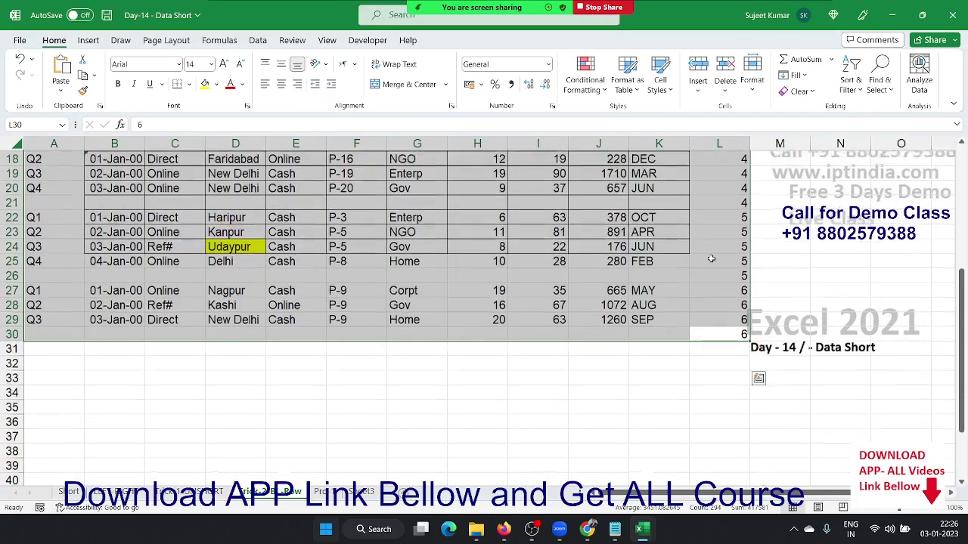
pyautogui.scroll(5, 711, 258)
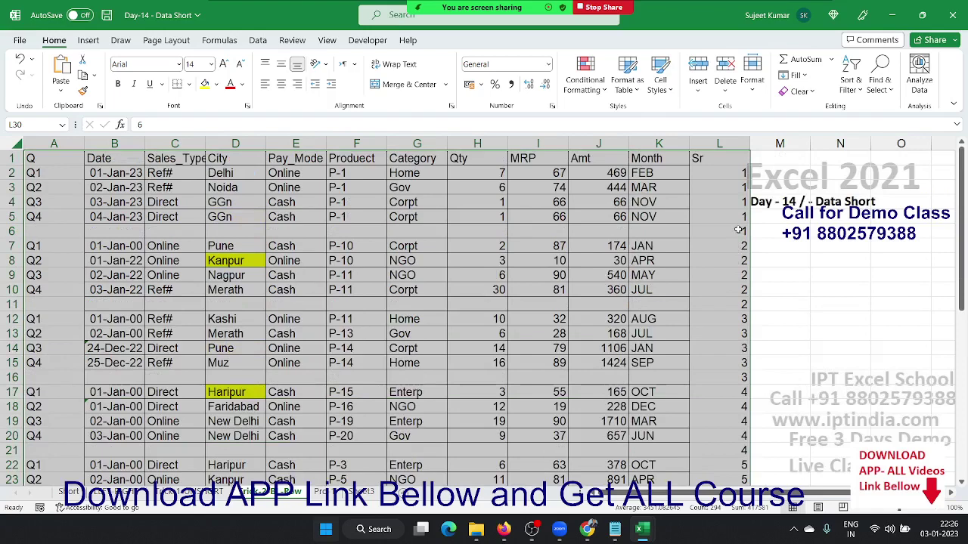
pyautogui.moveTo(737, 229); pyautogui.dragTo(36, 228)
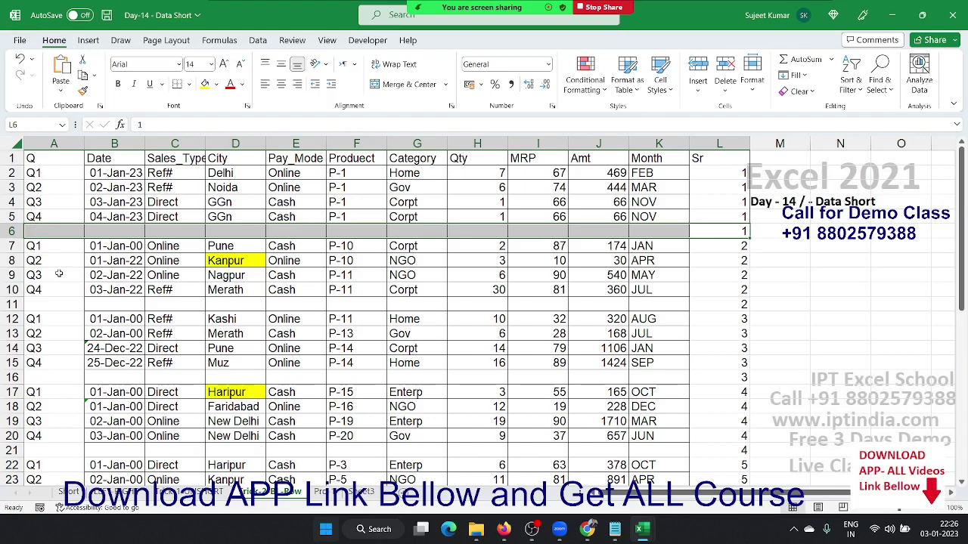
pyautogui.hotkey('ctrl', 'z')
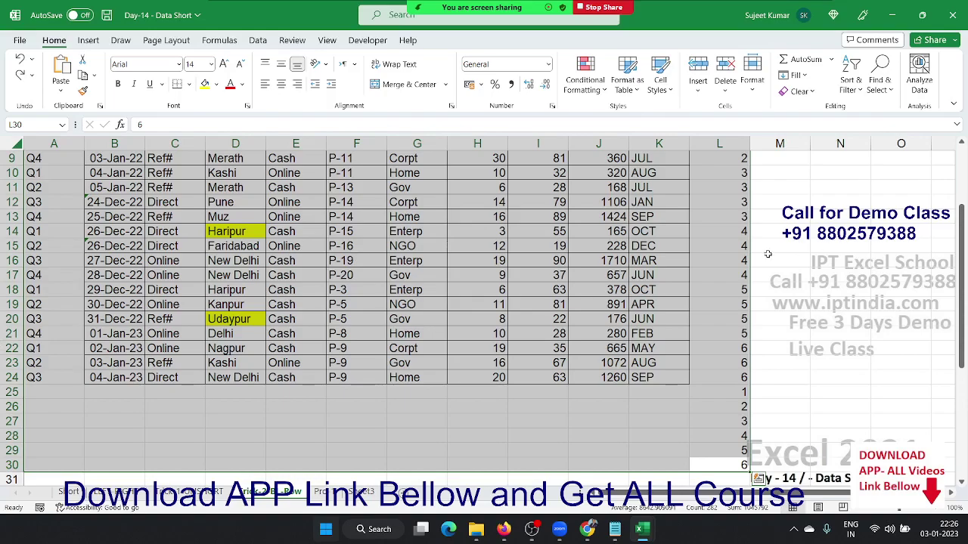
# - Select L2:L30 in the Sr column and clear the old Sr numbers
pyautogui.click(743, 246)
pyautogui.hotkey('ctrl', 'Up')
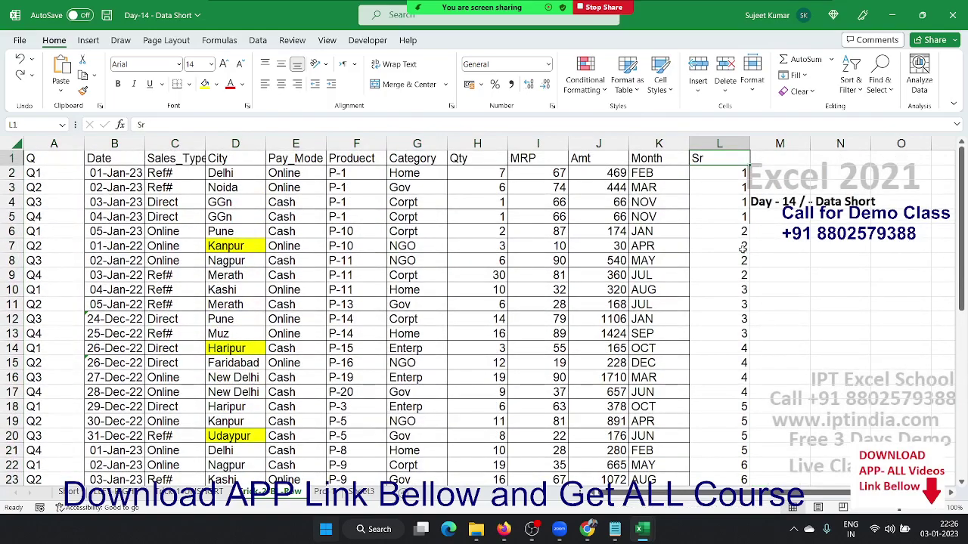
pyautogui.hotkey('ctrl', 'shift', 'Down')
pyautogui.hotkey('ctrl', 'z')
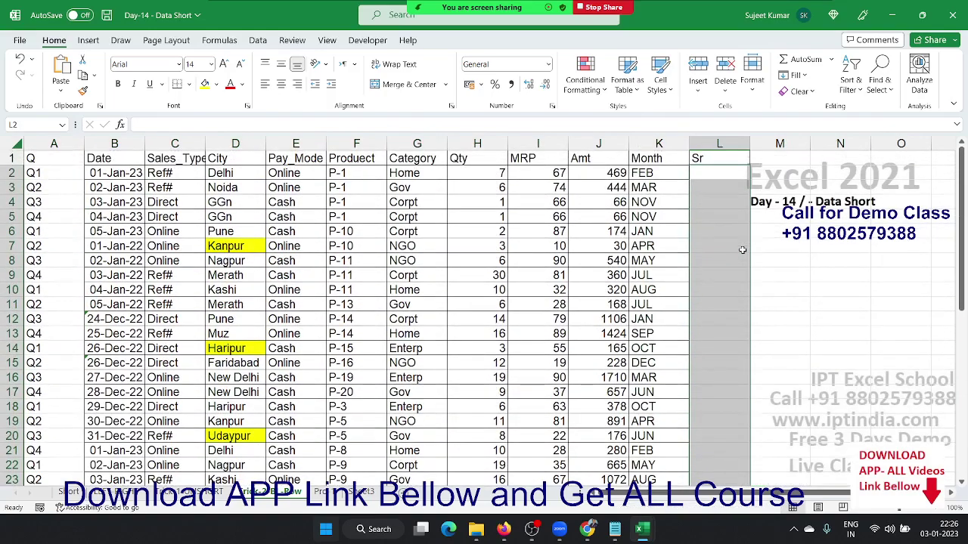
pyautogui.hotkey('ctrl', 'z')
# - Insert a blank row at row 5, then delete it again
pyautogui.press('Down')
pyautogui.press('Down')
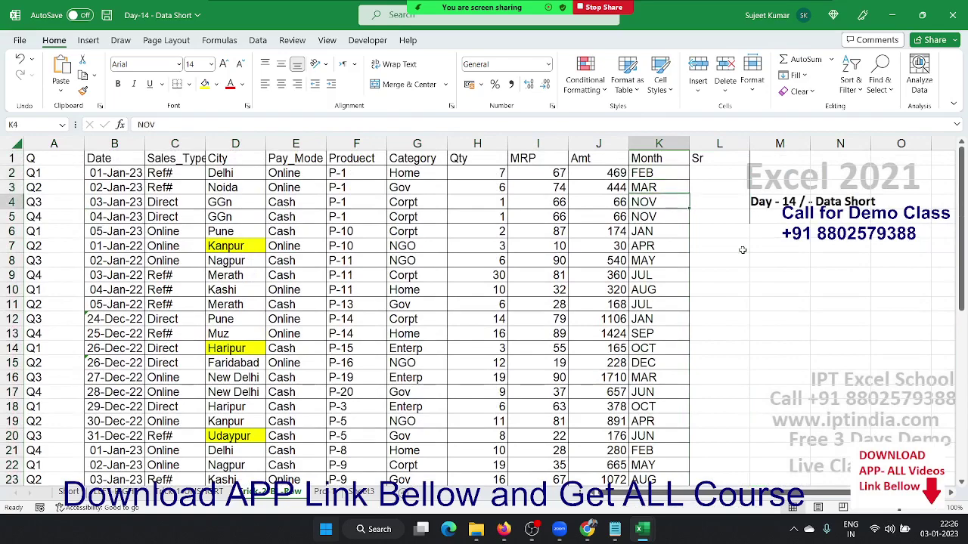
pyautogui.press('Down')
pyautogui.hotkey('shift', 'space')
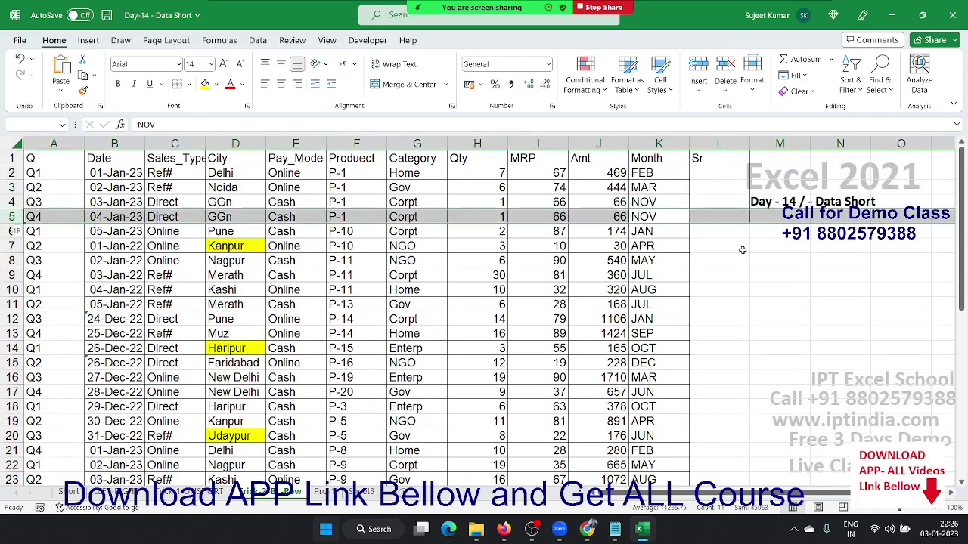
pyautogui.hotkey('ctrl', 'shift', '+')
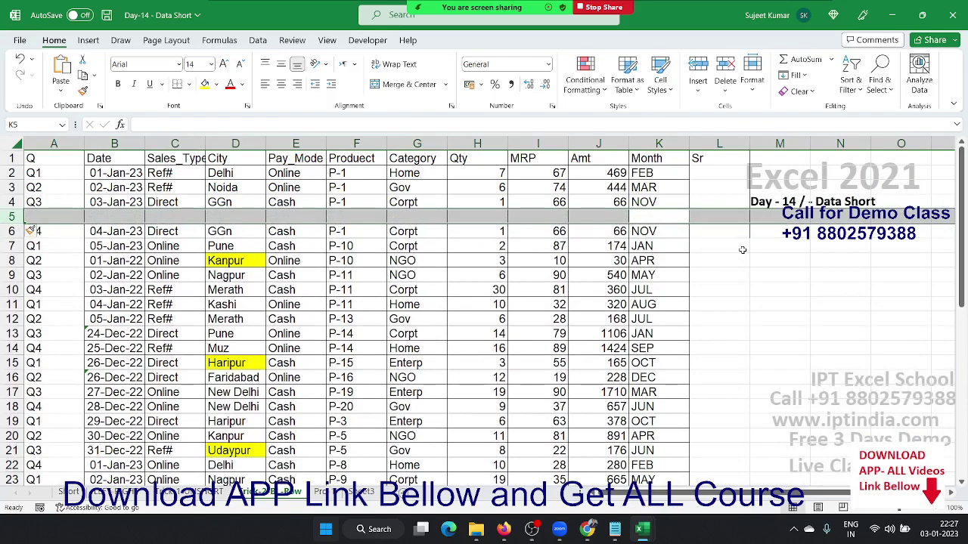
pyautogui.hotkey('ctrl', '-')
# - Enter 1 in L2 and fill it down through L5 with Ctrl+D
pyautogui.press('Up')
pyautogui.press('Up')
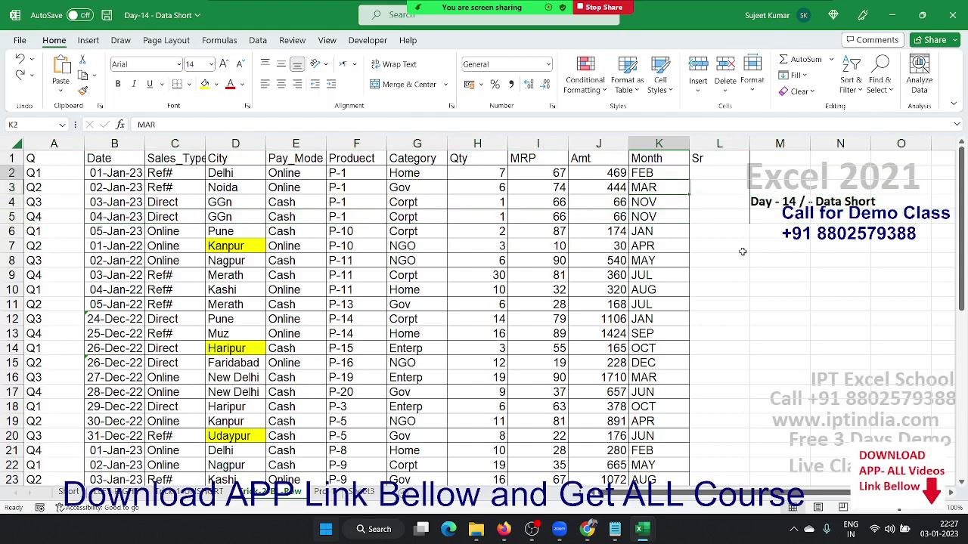
pyautogui.press('Up')
pyautogui.press('Up')
pyautogui.press('Right')
pyautogui.press('Down')
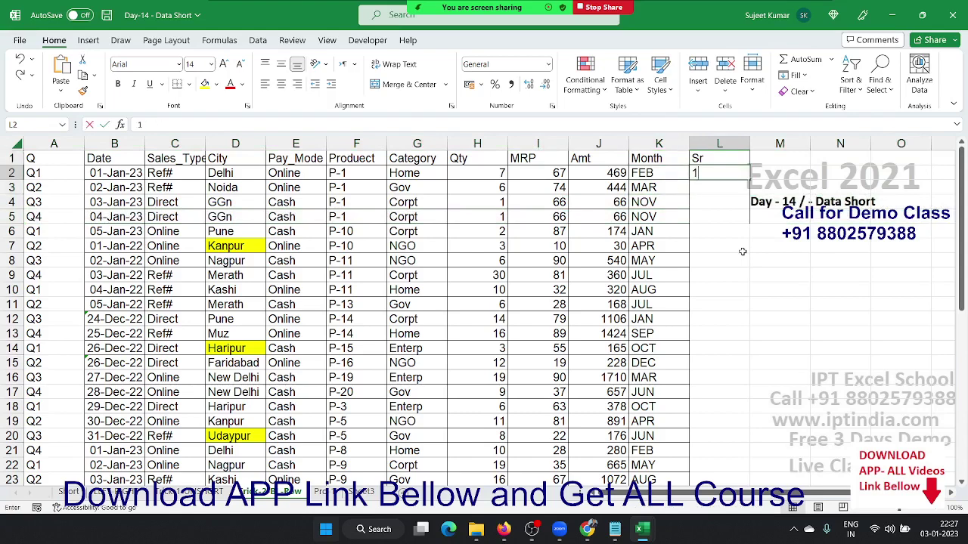
pyautogui.write('1')
pyautogui.press('Return')
pyautogui.press('Up')
pyautogui.hotkey('shift', 'Down')
pyautogui.hotkey('shift', 'Down')
pyautogui.hotkey('shift', 'Down')
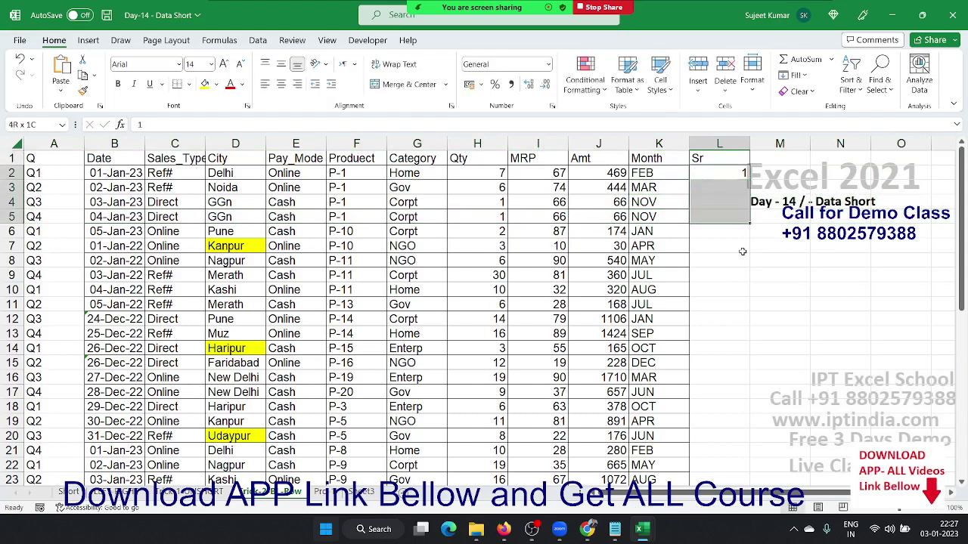
pyautogui.hotkey('ctrl', 'd')
pyautogui.hotkey('ctrl', 'q')
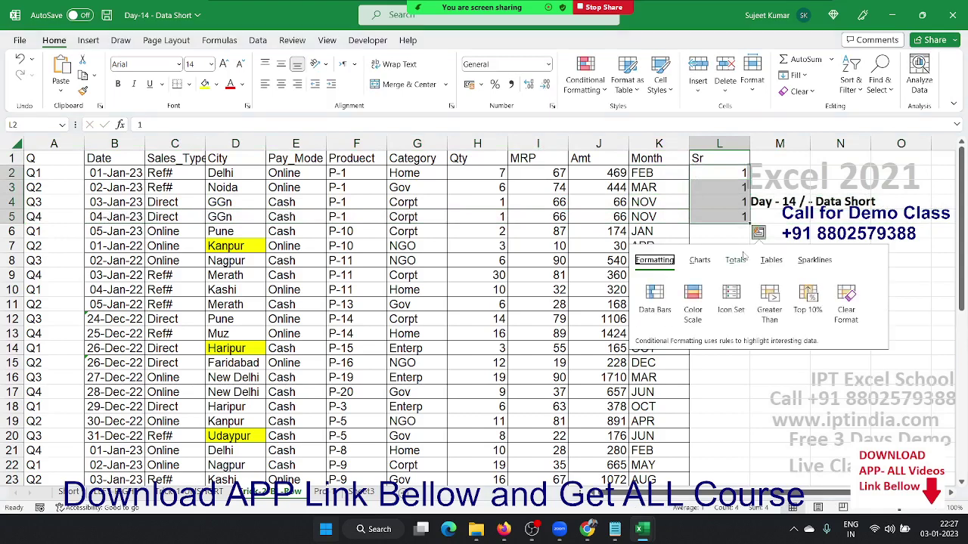
pyautogui.press('Escape')
pyautogui.press('Down')
pyautogui.press('Down')
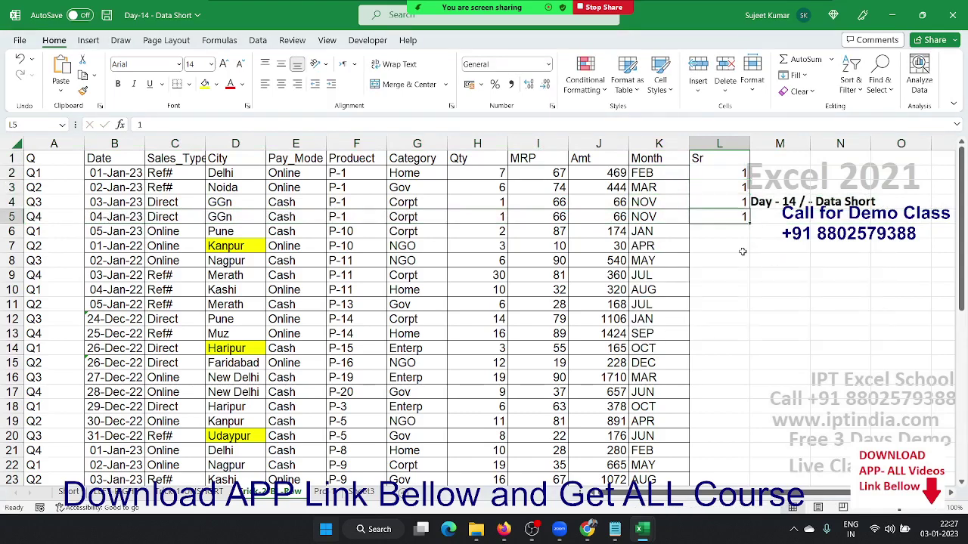
pyautogui.press('Down')
# - Enter =L2+1 in L6 and copy it down column L
pyautogui.write('=')
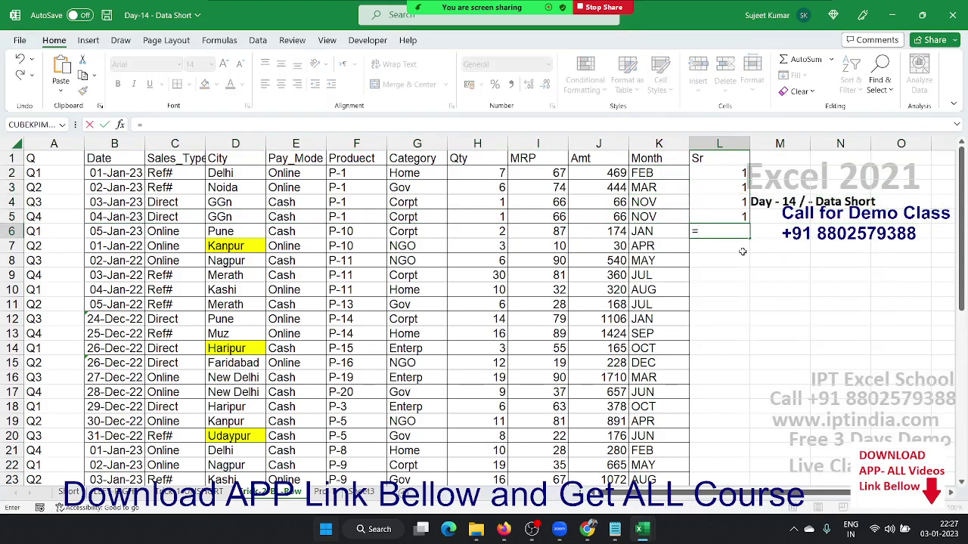
pyautogui.click(737, 173)
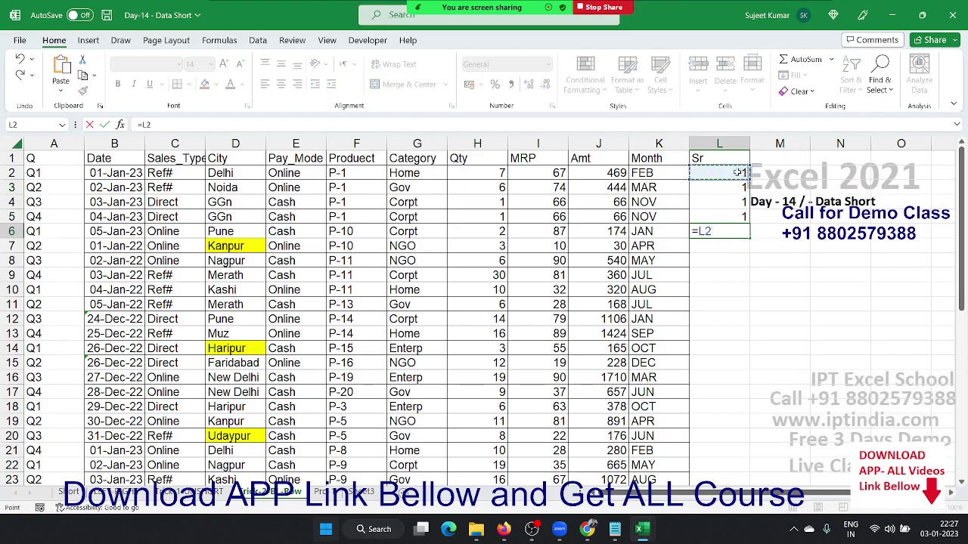
pyautogui.write('+1')
pyautogui.press('Return')
pyautogui.press('Up')
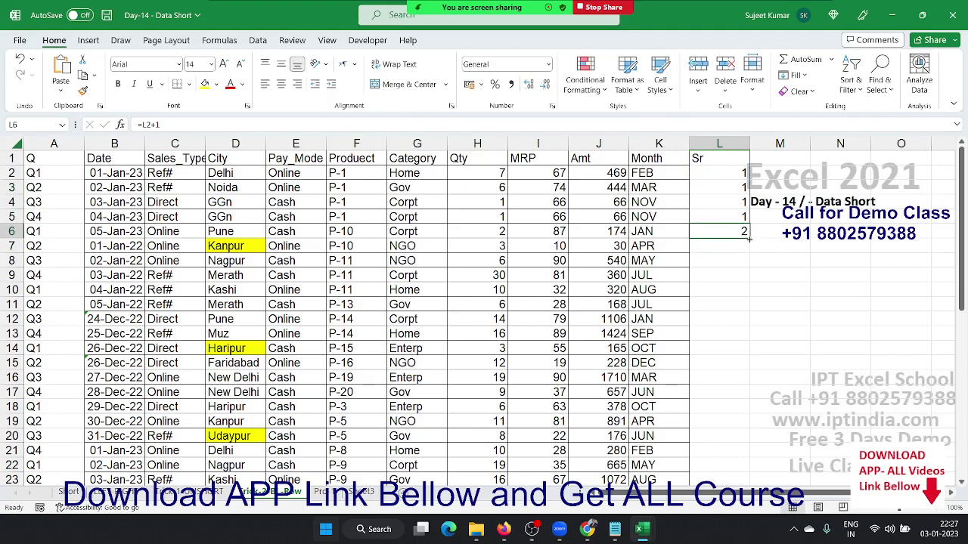
pyautogui.doubleClick(749, 239)
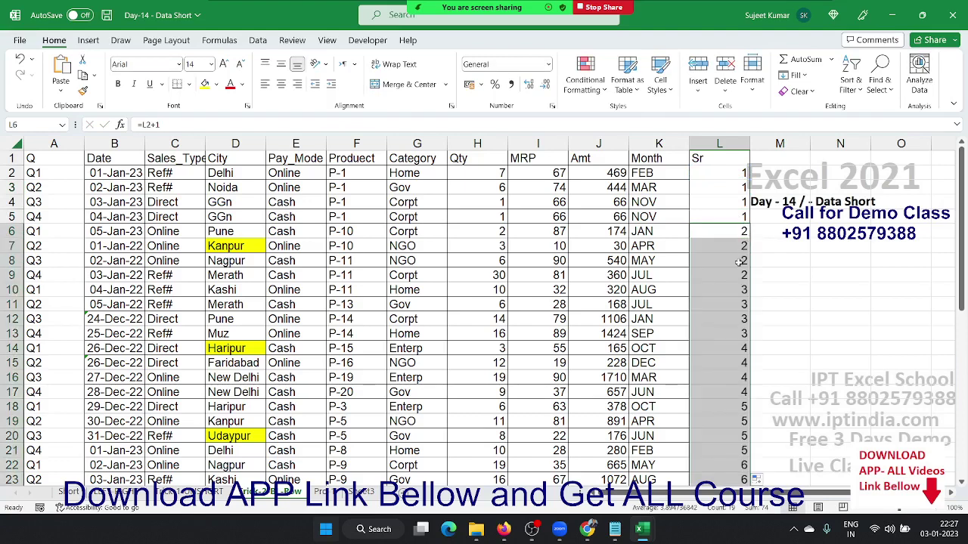
# - Check the copied Sr formulas in L8 and L24, then move to row 25
pyautogui.click(739, 263)
pyautogui.moveTo(739, 290); pyautogui.dragTo(739, 304)
pyautogui.scroll(-3, 738, 335)
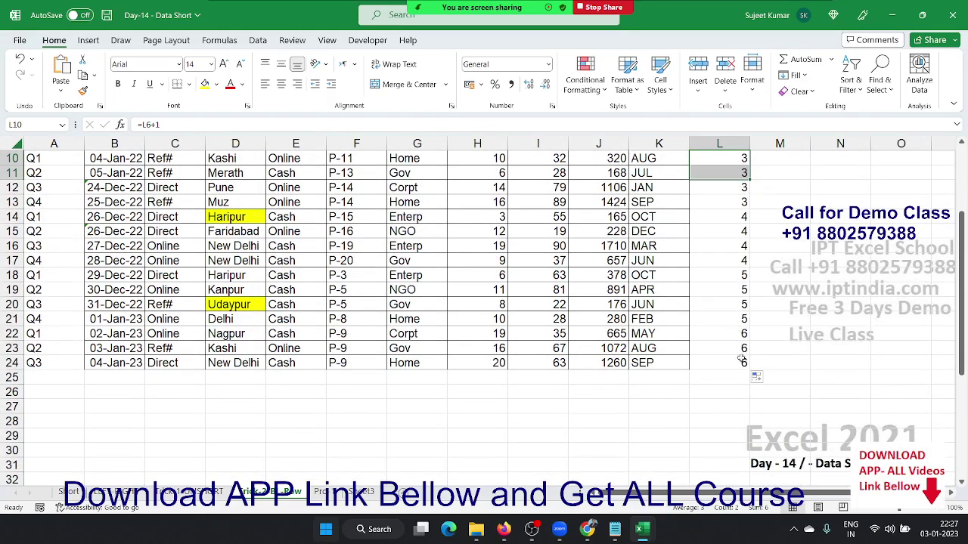
pyautogui.click(741, 363)
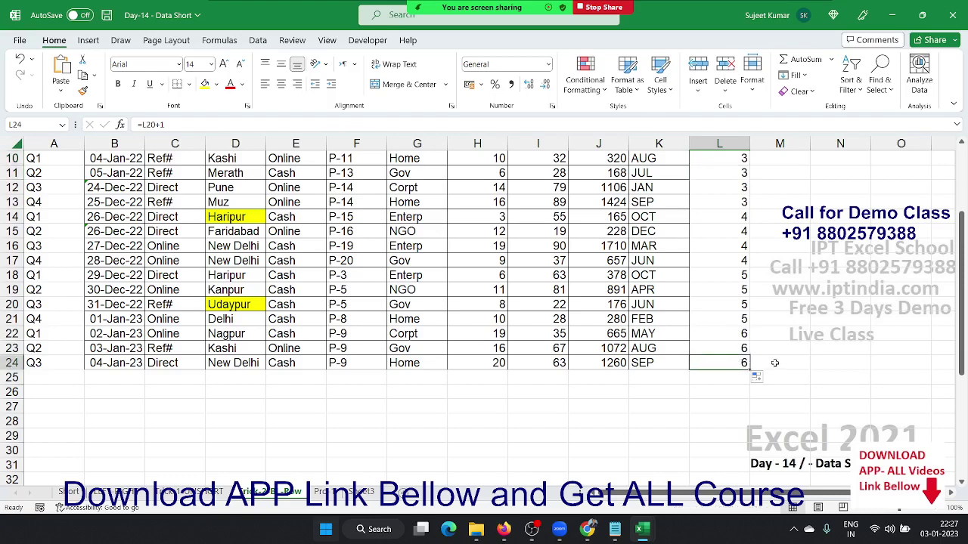
pyautogui.click(740, 378)
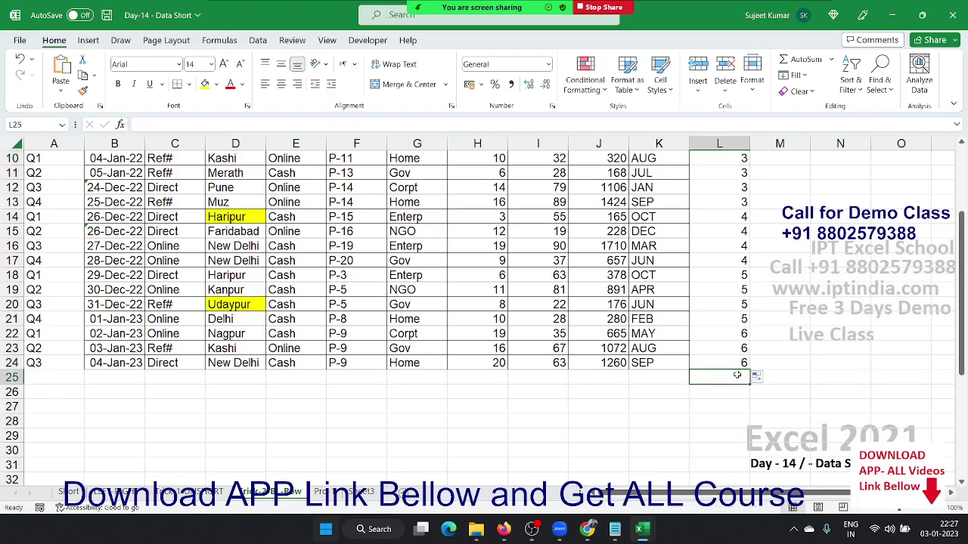
pyautogui.hotkey('ctrl', 'Left')
# - Enter 1, 2, 3, 4, 5, 6 in L25 through L30, then select row 25
pyautogui.hotkey('ctrl', 'Right')
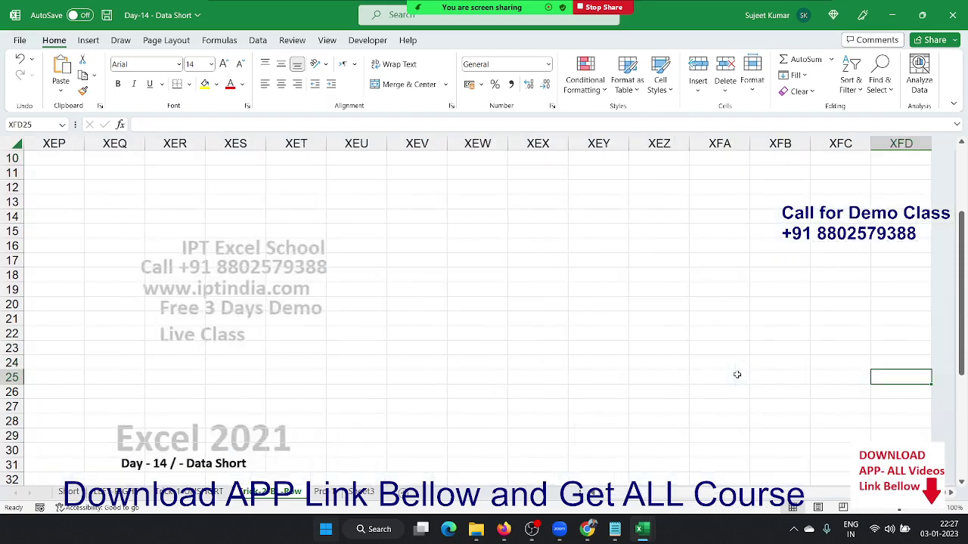
pyautogui.hotkey('ctrl', 'Left')
pyautogui.press('Right')
pyautogui.press('Right')
pyautogui.press('Right')
pyautogui.press('Right')
pyautogui.press('Right')
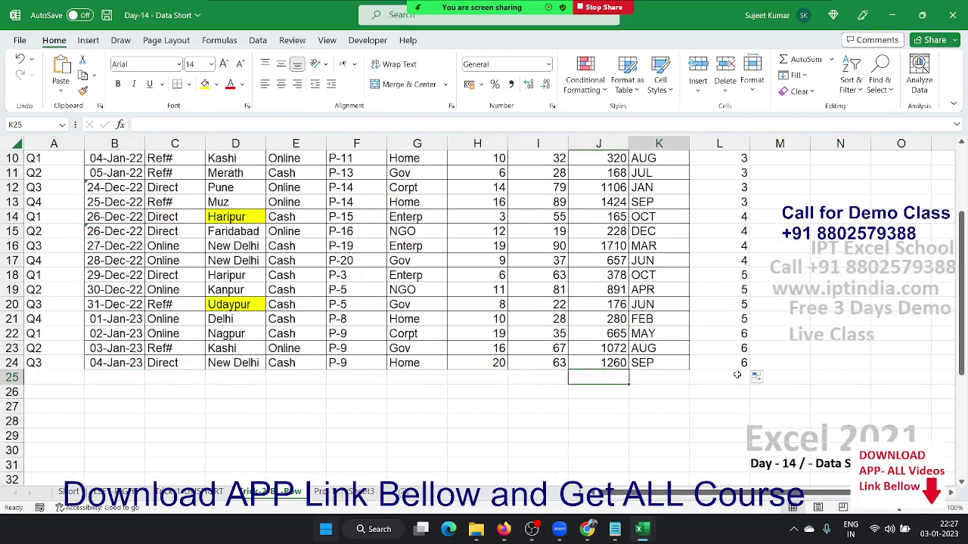
pyautogui.press('Right')
pyautogui.press('Right')
pyautogui.press('Right')
pyautogui.write('1')
pyautogui.press('Return')
pyautogui.write('2')
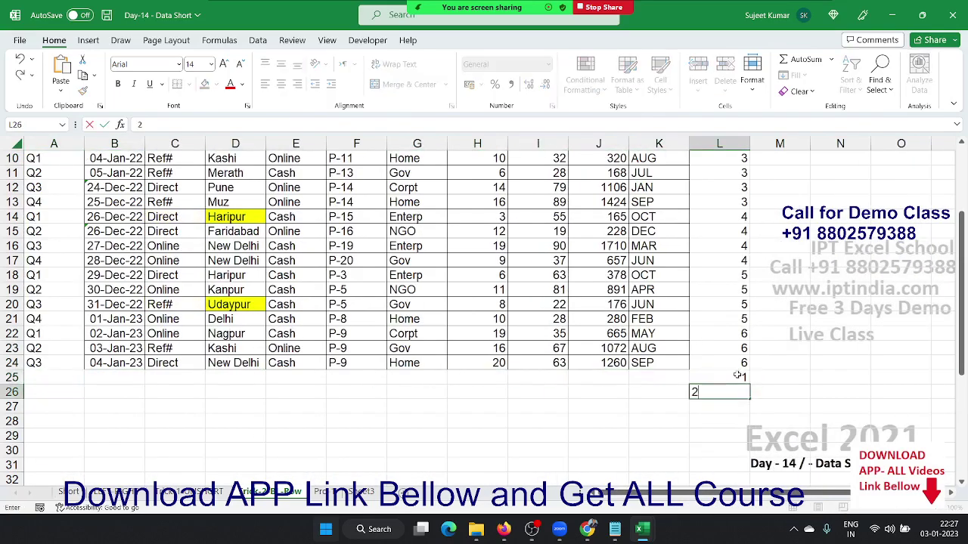
pyautogui.press('Return')
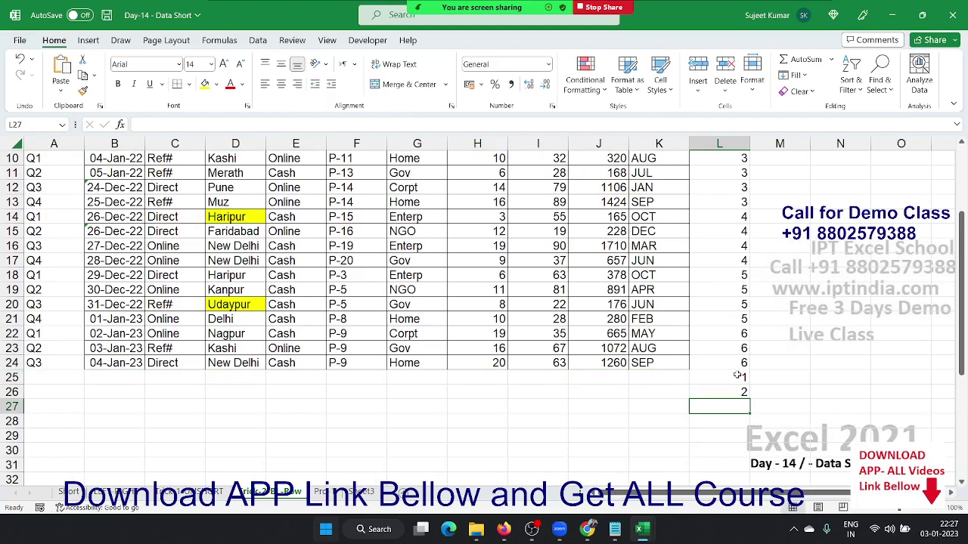
pyautogui.write('3')
pyautogui.press('Return')
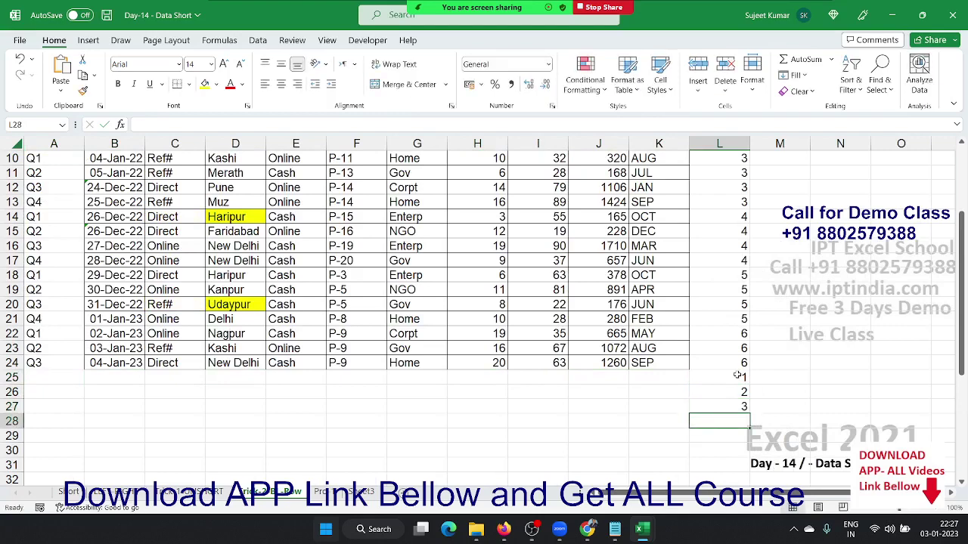
pyautogui.write('4')
pyautogui.press('Return')
pyautogui.write('5')
pyautogui.press('Return')
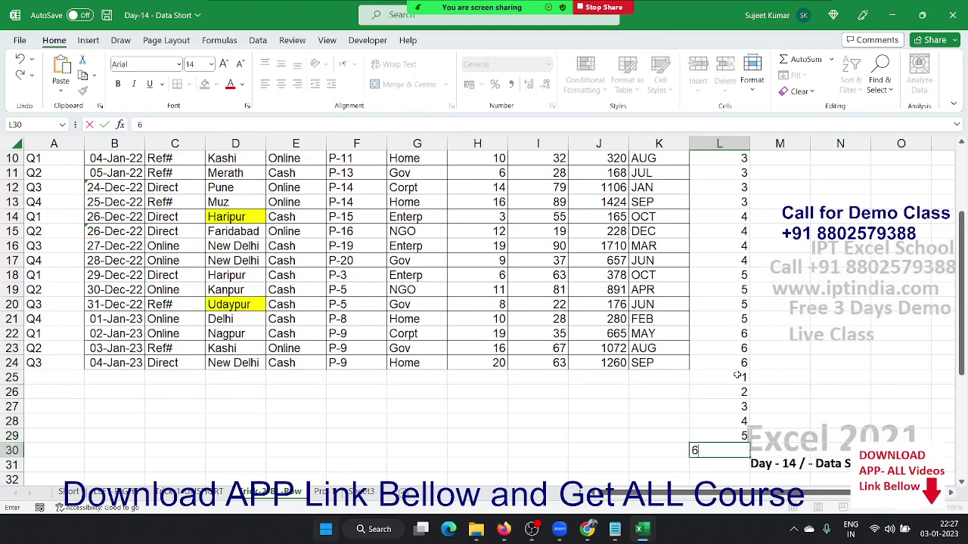
pyautogui.write('6')
pyautogui.press('Return')
pyautogui.press('Up')
pyautogui.press('Up')
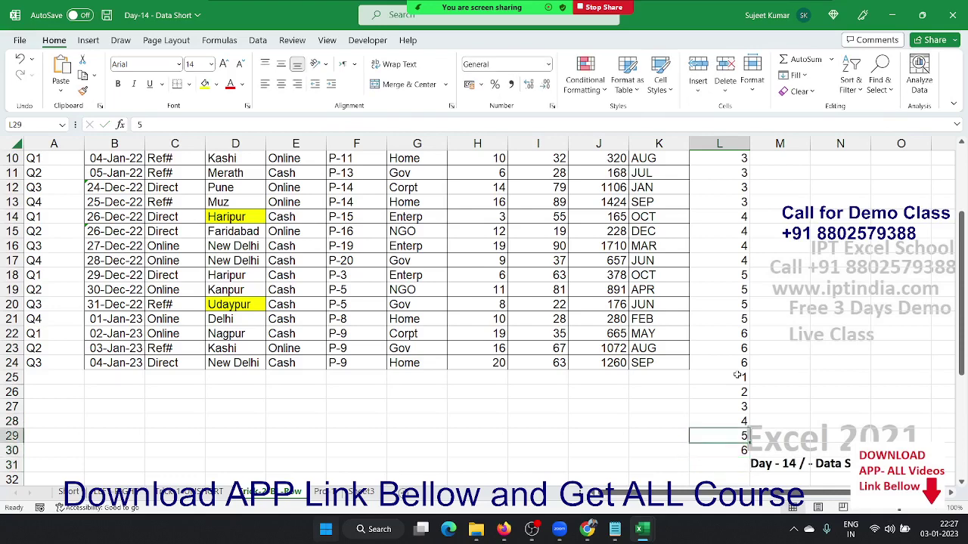
pyautogui.press('Up')
pyautogui.press('Up')
pyautogui.press('Up')
pyautogui.press('Up')
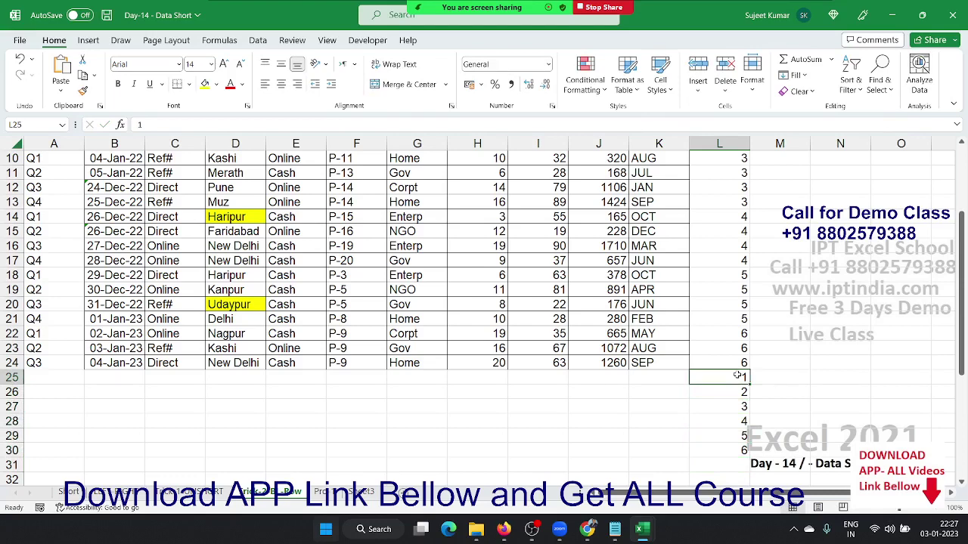
pyautogui.hotkey('shift', 'space')
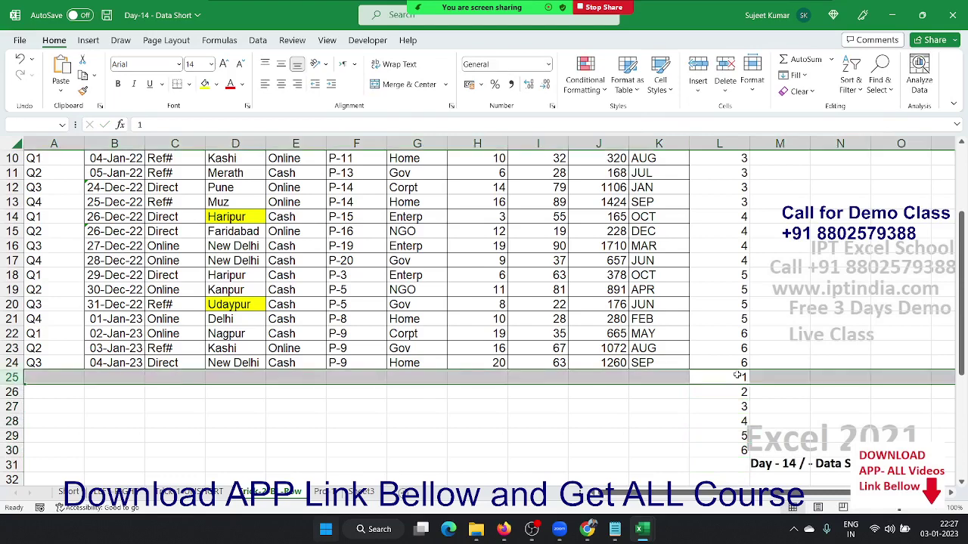
pyautogui.click(737, 376)
pyautogui.hotkey('ctrl', 'Up')
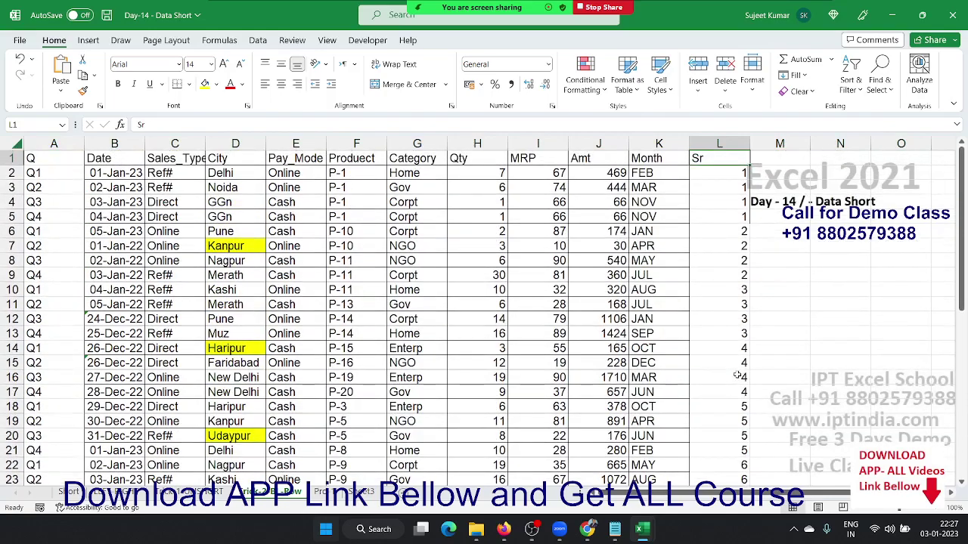
pyautogui.press('Down')
pyautogui.press('Down')
pyautogui.press('Down')
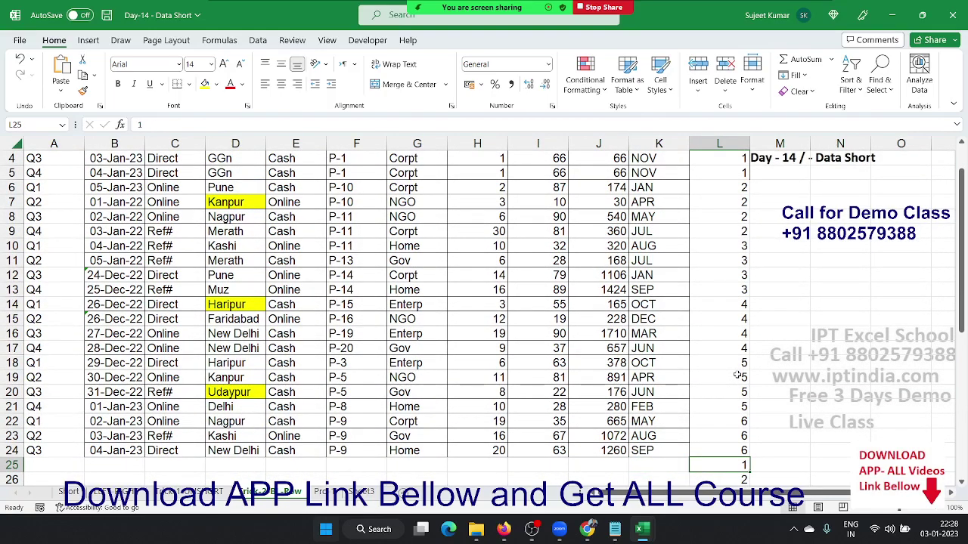
pyautogui.hotkey('ctrl', 'Up')
pyautogui.press('Down')
pyautogui.press('Down')
pyautogui.press('Down')
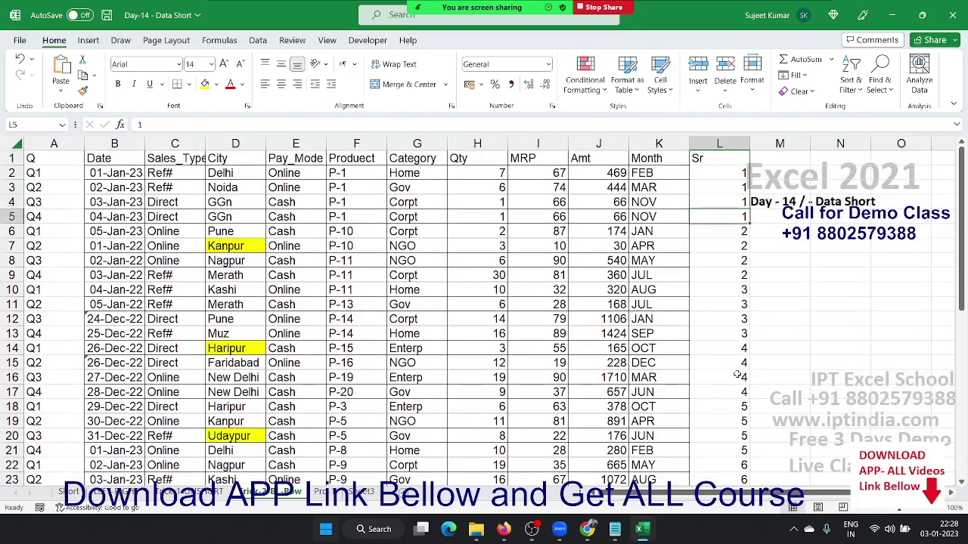
pyautogui.press('Down')
pyautogui.press('Down')
pyautogui.hotkey('shift', 'space')
pyautogui.hotkey('ctrl', 'shift', '+')
pyautogui.press('Right')
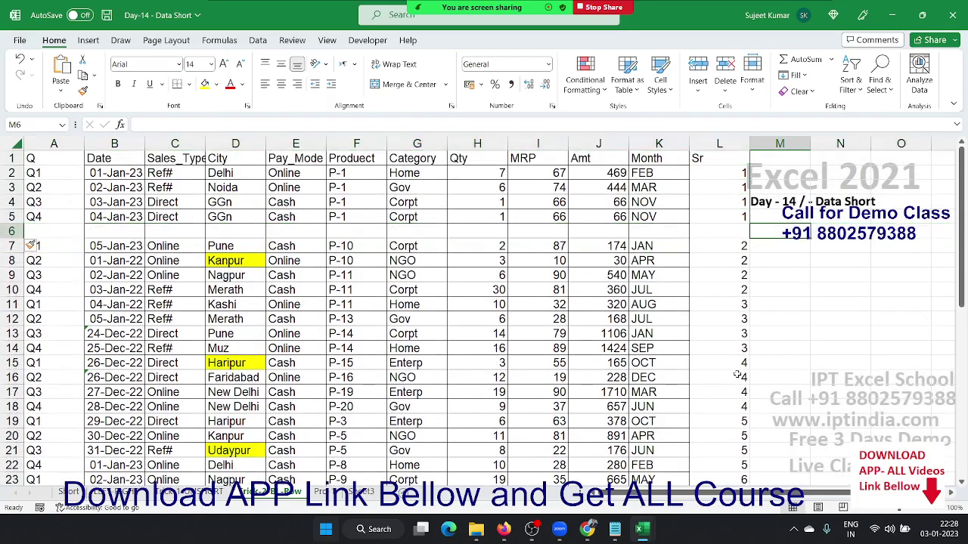
pyautogui.press('Left')
pyautogui.write('1')
pyautogui.press('Return')
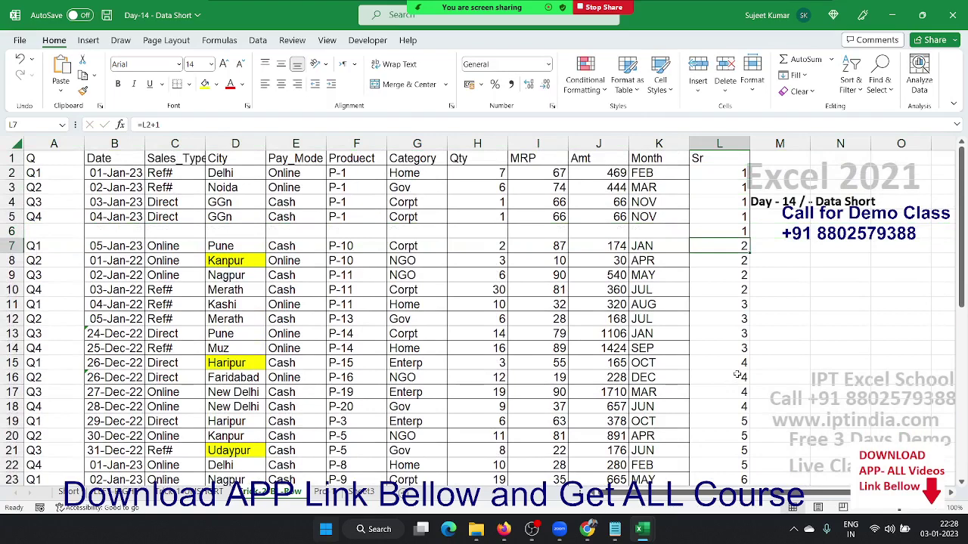
pyautogui.press('Up')
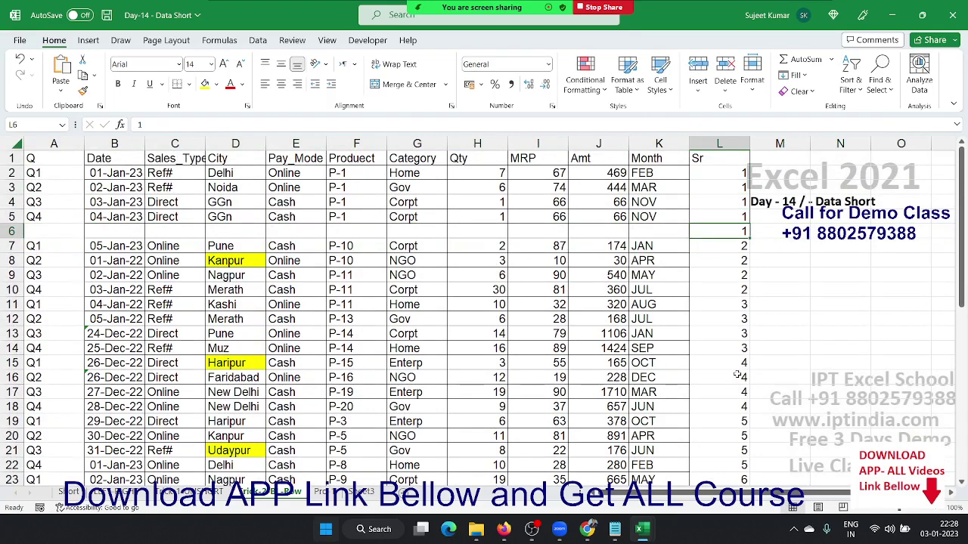
pyautogui.hotkey('shift', 'space')
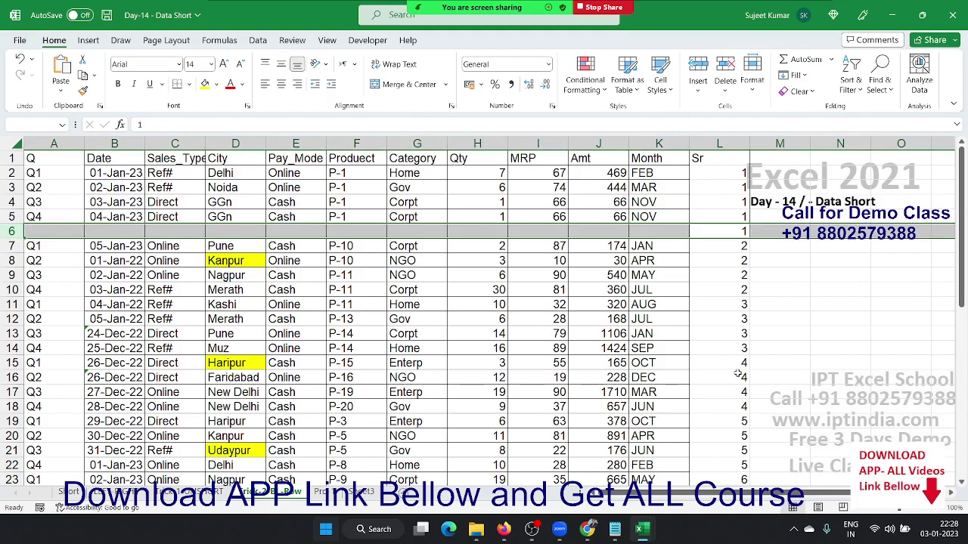
pyautogui.press('Left')
pyautogui.hotkey('ctrl', 'Down')
pyautogui.hotkey('ctrl', 'Down')
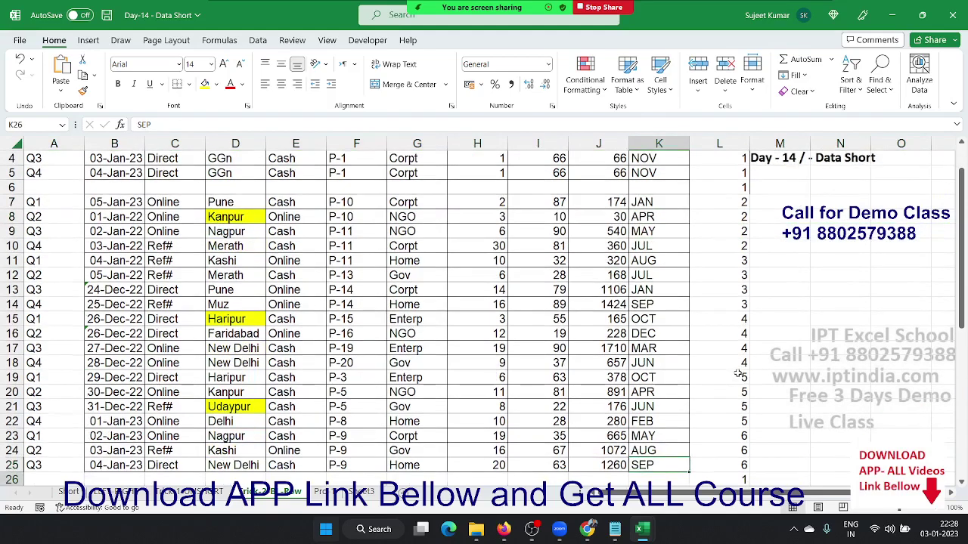
pyautogui.hotkey('ctrl', 'shift', 'Left')
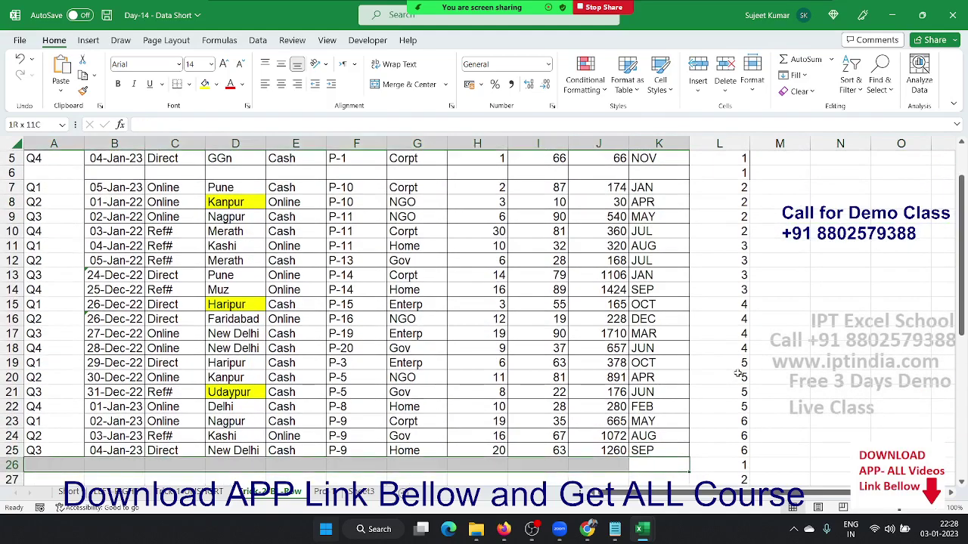
pyautogui.press('Right')
pyautogui.hotkey('ctrl', 'Up')
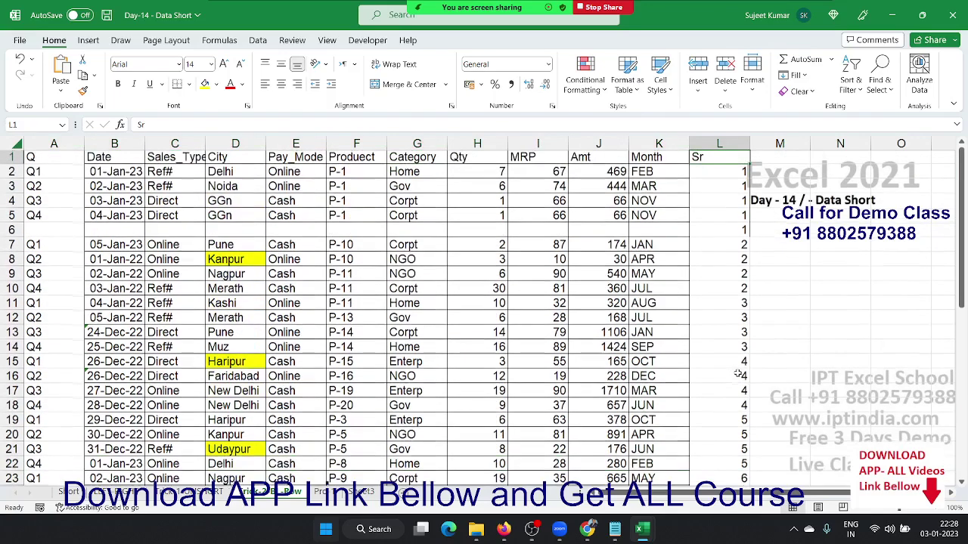
pyautogui.press('Down')
pyautogui.press('Down')
pyautogui.press('Down')
pyautogui.press('Down')
pyautogui.press('Down')
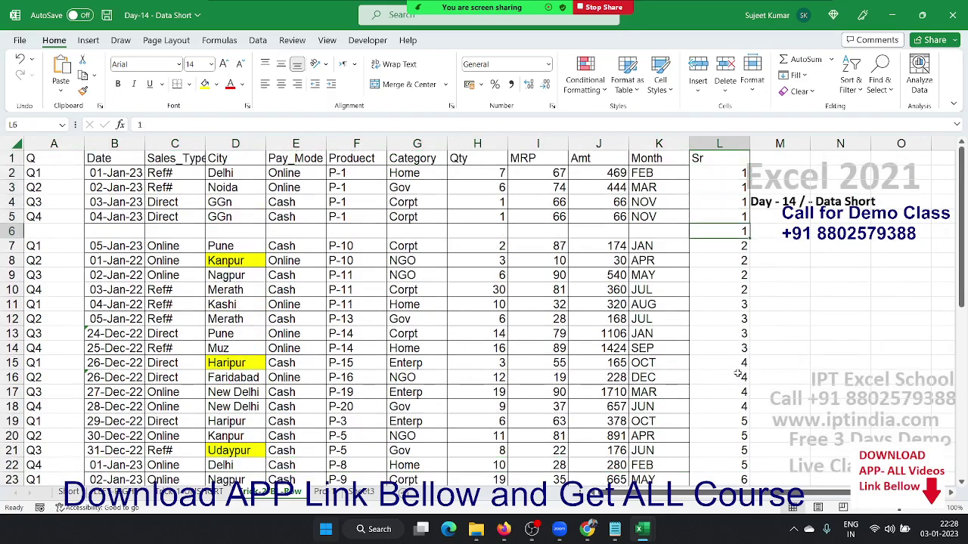
pyautogui.press('Left')
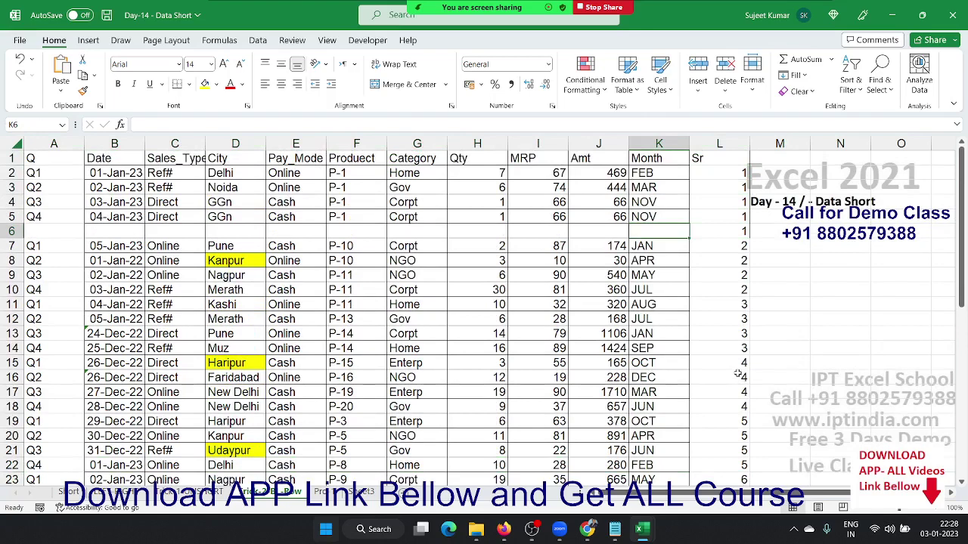
pyautogui.press('Right')
pyautogui.hotkey('ctrl', 'space')
pyautogui.press('Left')
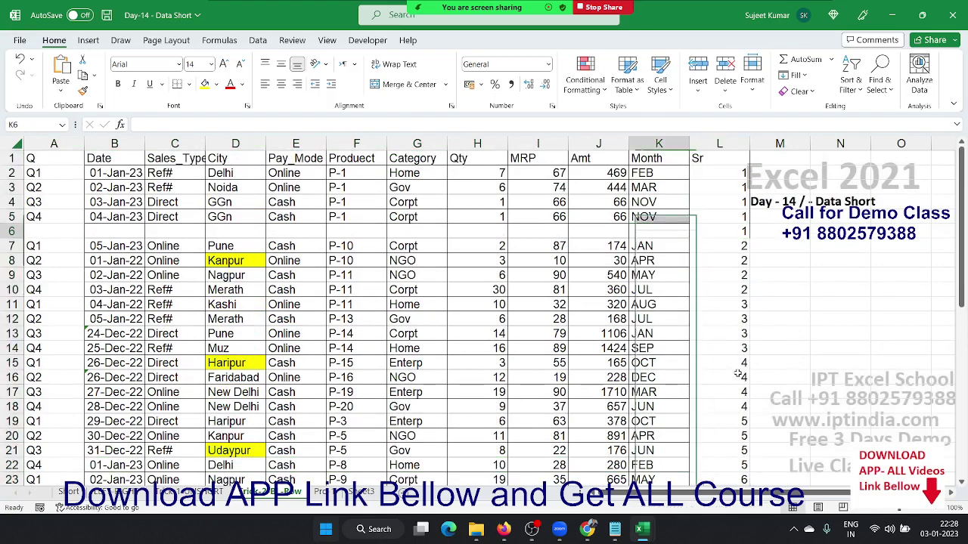
pyautogui.hotkey('ctrl', 'shift', 'Left')
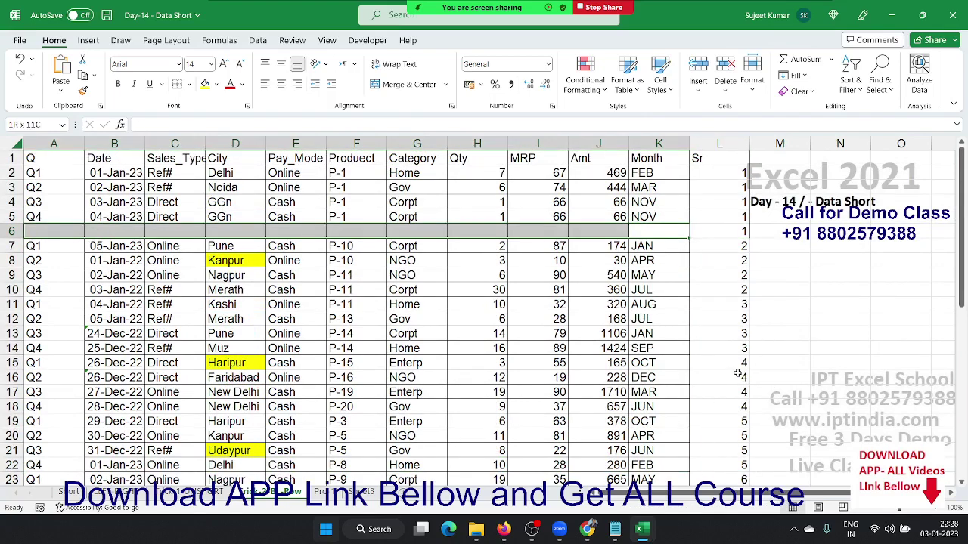
pyautogui.hotkey('shift', 'space')
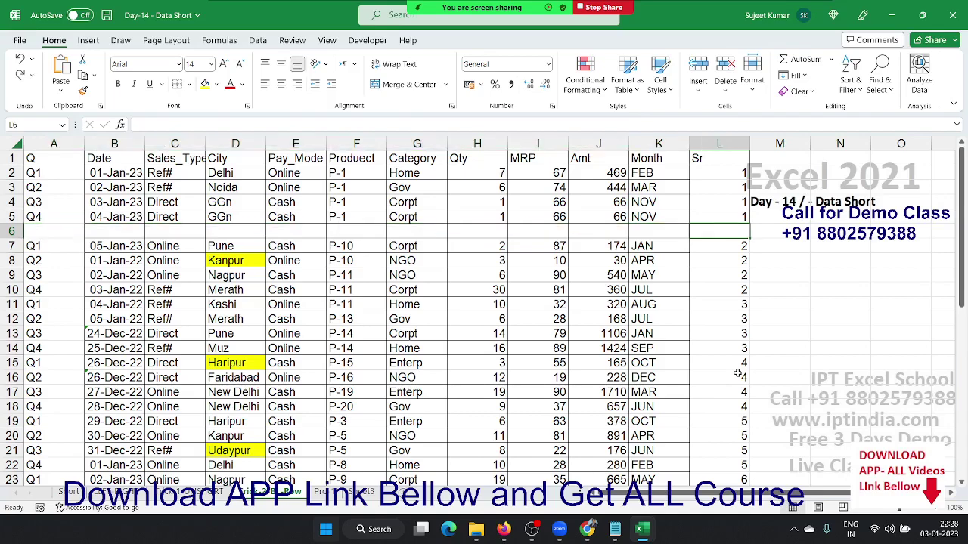
pyautogui.hotkey('ctrl', '-')
pyautogui.hotkey('ctrl', 'Up')
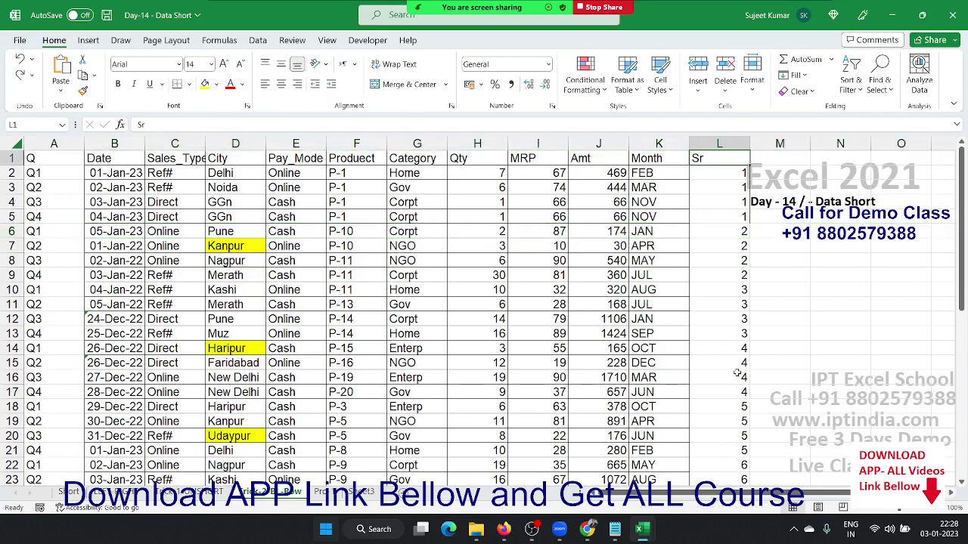
pyautogui.hotkey('ctrl', 'shift', 'Left')
pyautogui.hotkey('ctrl', 'shift', 'Down')
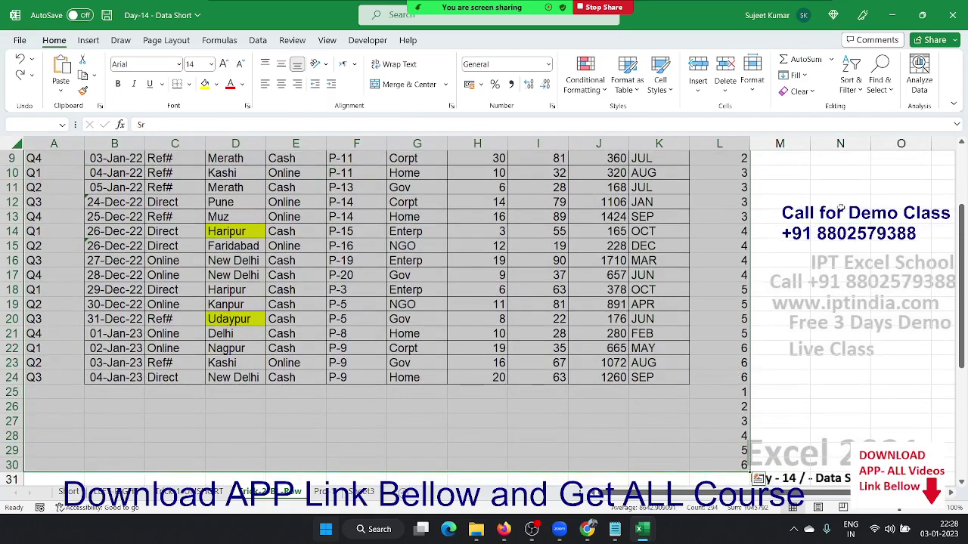
# - Sort the table by the Sr column, smallest to largest, via Custom Sort
pyautogui.click(850, 83)
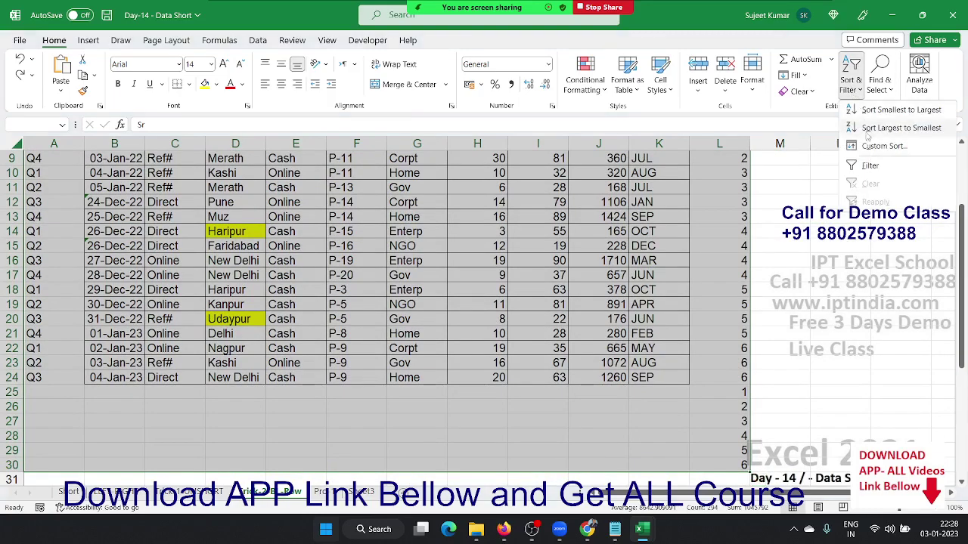
pyautogui.click(869, 146)
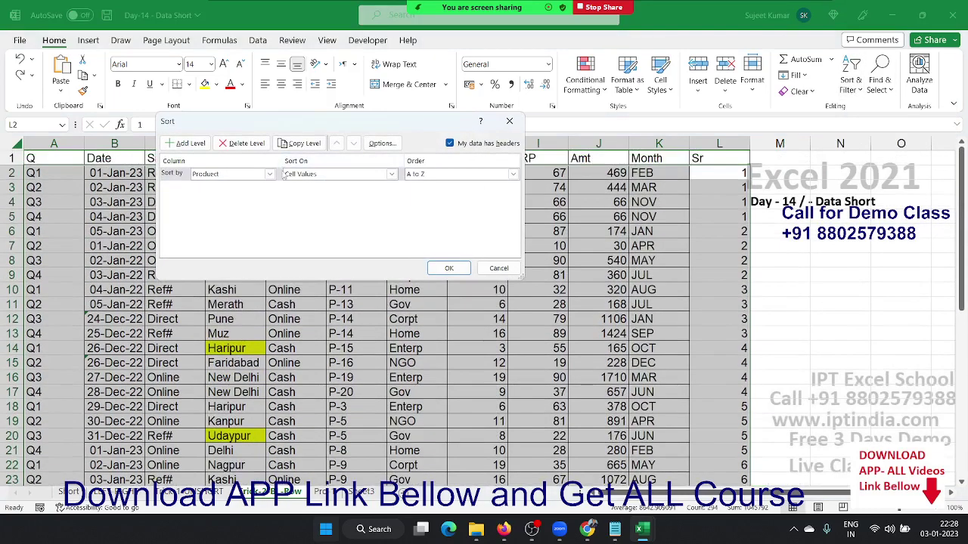
pyautogui.click(269, 173)
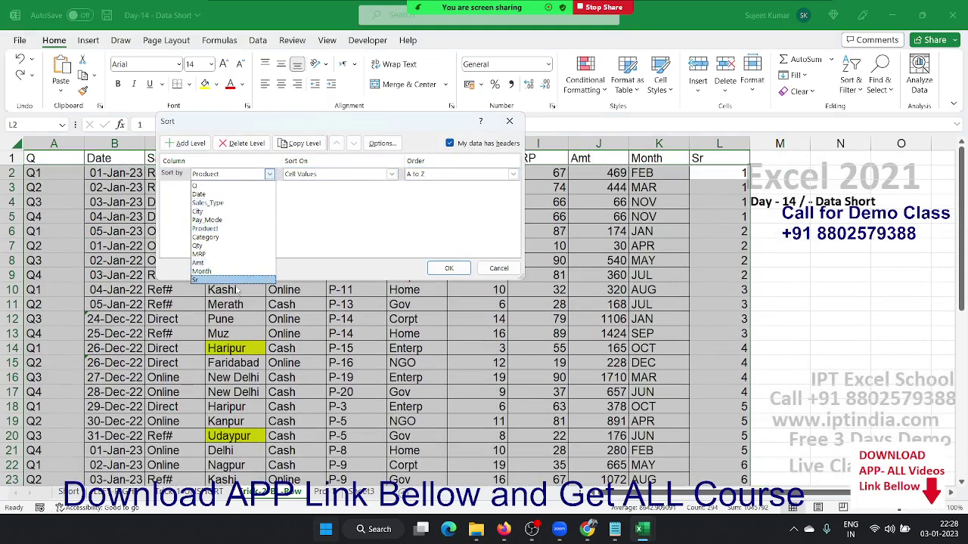
pyautogui.click(239, 280)
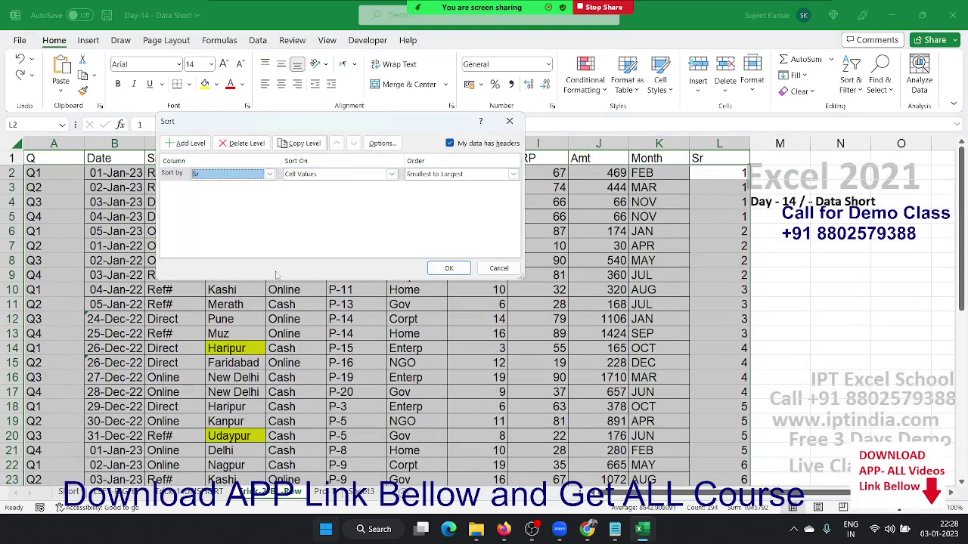
pyautogui.click(446, 268)
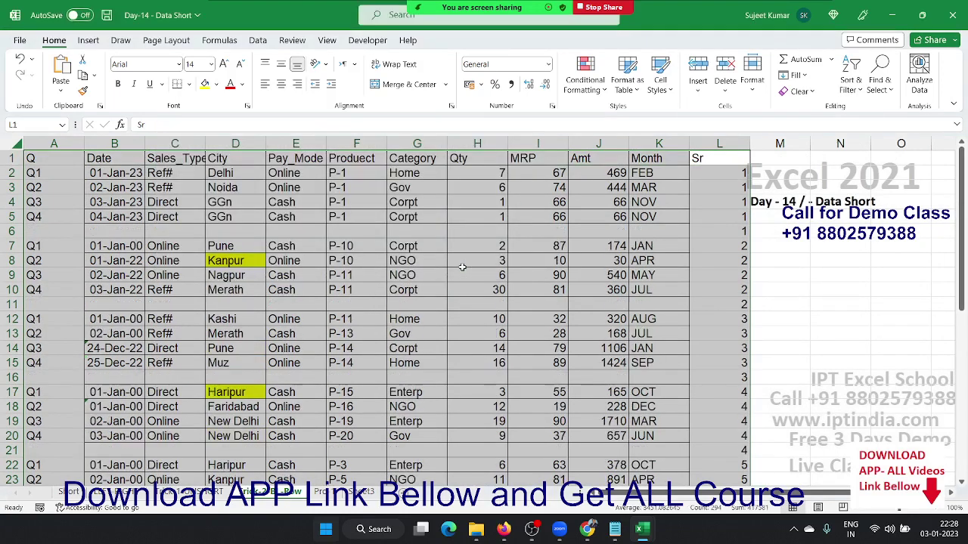
# - Clear the Sr helper column L and go to the first blank row
pyautogui.click(722, 143)
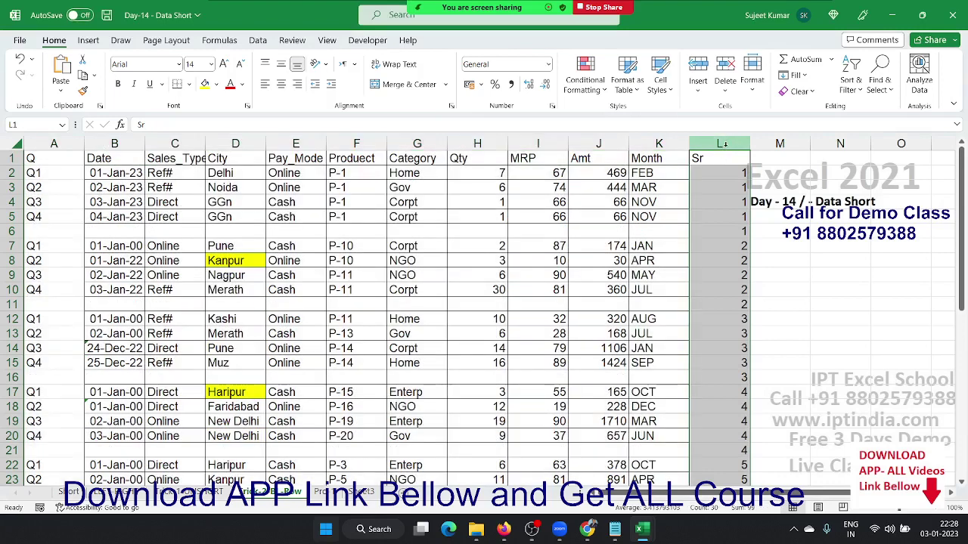
pyautogui.press('Delete')
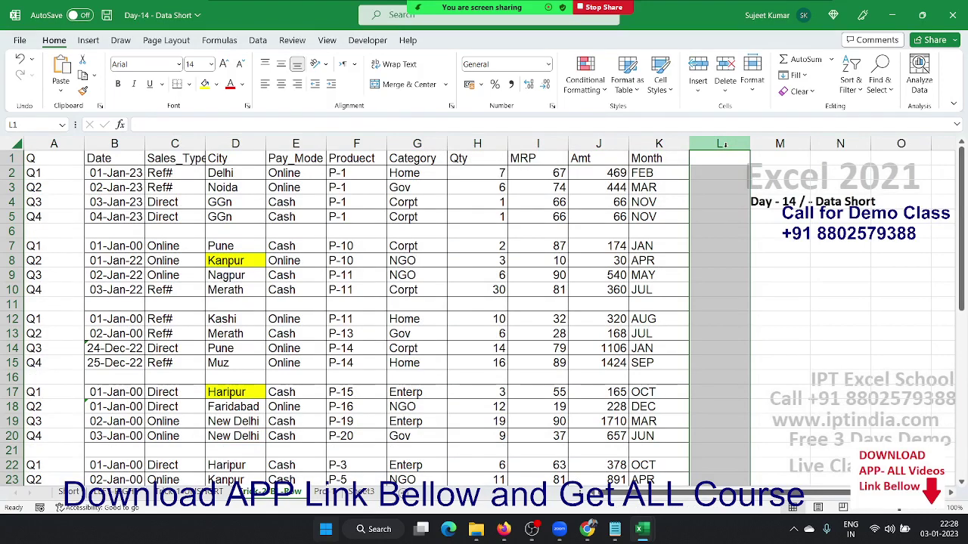
pyautogui.click(401, 228)
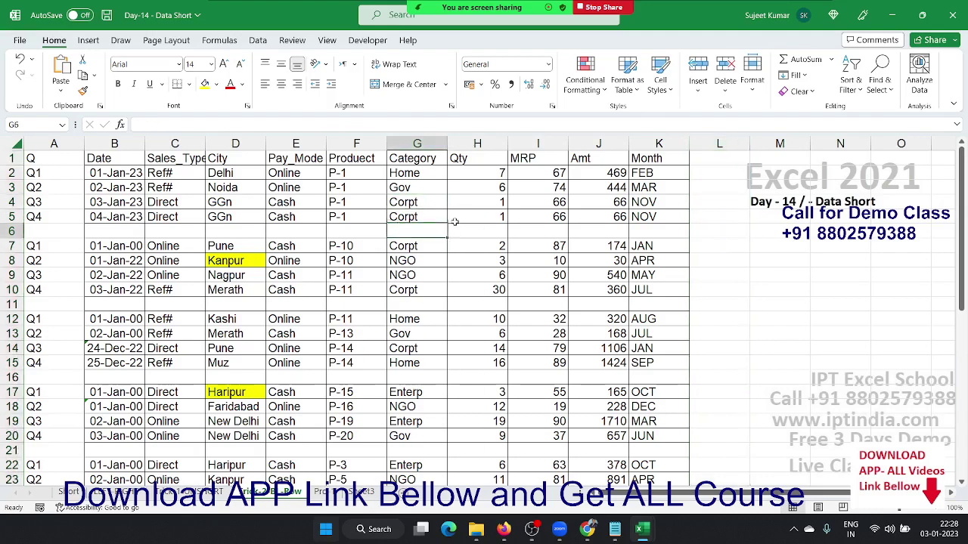
# - Select the Category column from its header down to row 30
pyautogui.press('Down')
pyautogui.press('Down')
pyautogui.press('Down')
pyautogui.press('Down')
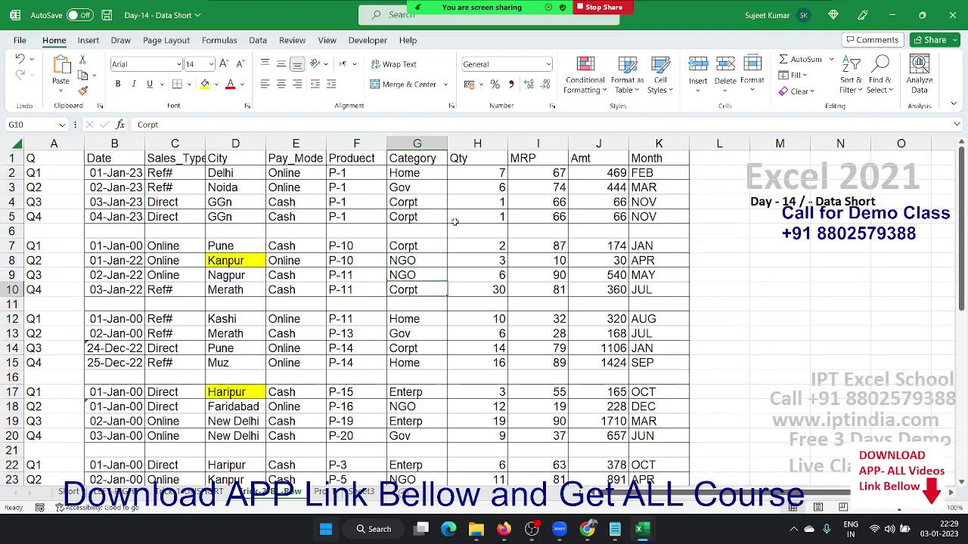
pyautogui.press('Down')
pyautogui.press('Down')
pyautogui.press('Down')
pyautogui.press('Down')
pyautogui.press('Down')
pyautogui.press('Up')
pyautogui.press('Up')
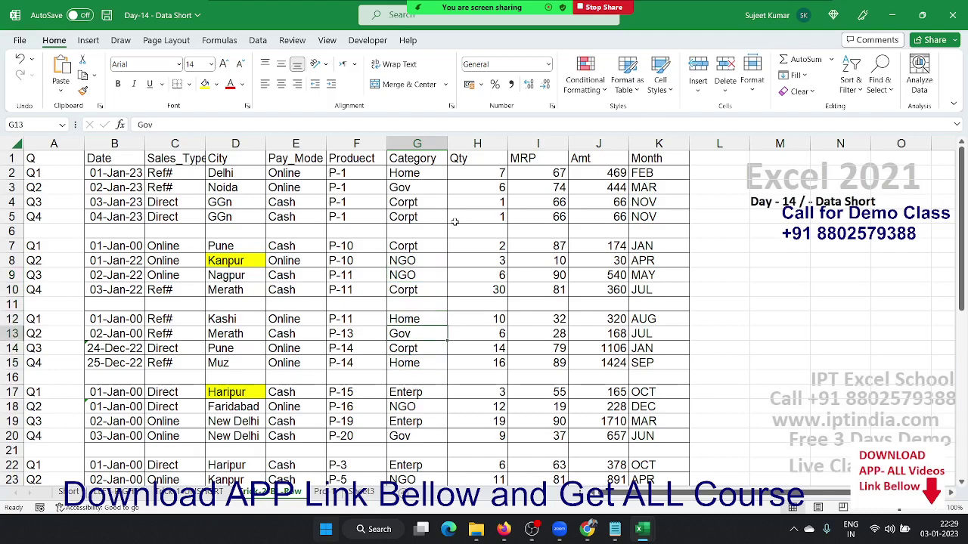
pyautogui.press('Up')
pyautogui.press('Up')
pyautogui.press('Up')
pyautogui.press('Up')
pyautogui.press('Up')
pyautogui.press('Up')
pyautogui.press('Up')
pyautogui.press('Up')
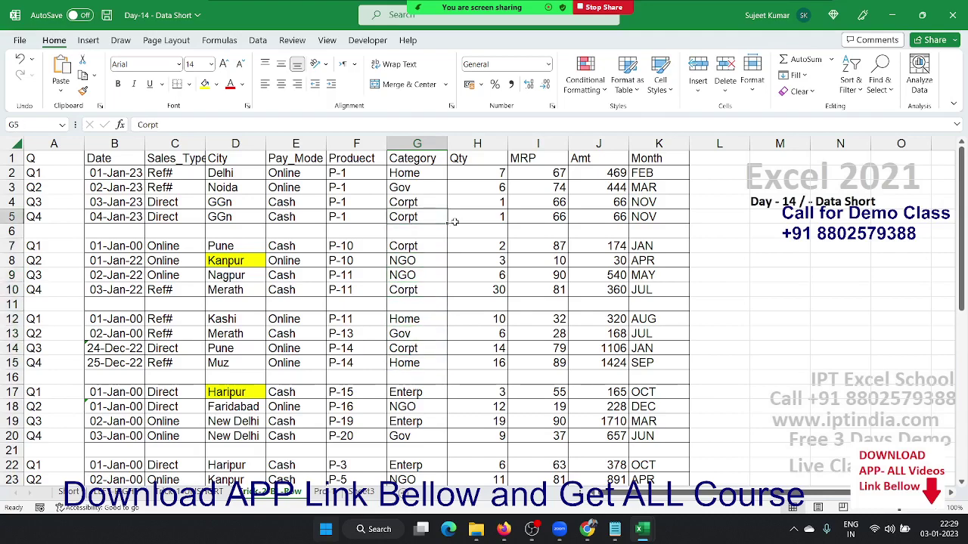
pyautogui.hotkey('ctrl', 'Up')
pyautogui.hotkey('ctrl', 'shift', 'Down')
pyautogui.hotkey('shift', 'Down')
pyautogui.hotkey('shift', 'Down')
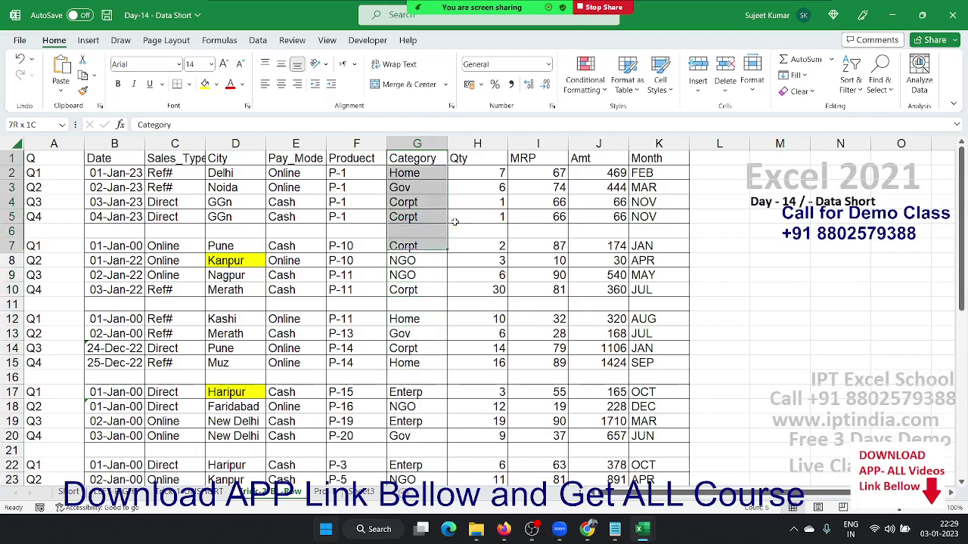
pyautogui.hotkey('shift', 'Down')
pyautogui.hotkey('shift', 'Down')
pyautogui.hotkey('shift', 'Down')
pyautogui.hotkey('shift', 'Down')
pyautogui.hotkey('shift', 'Down')
pyautogui.hotkey('shift', 'Down')
pyautogui.hotkey('shift', 'Down')
pyautogui.hotkey('shift', 'Down')
pyautogui.hotkey('shift', 'Down')
pyautogui.hotkey('shift', 'Up')
pyautogui.hotkey('shift', 'Up')
pyautogui.hotkey('shift', 'Up')
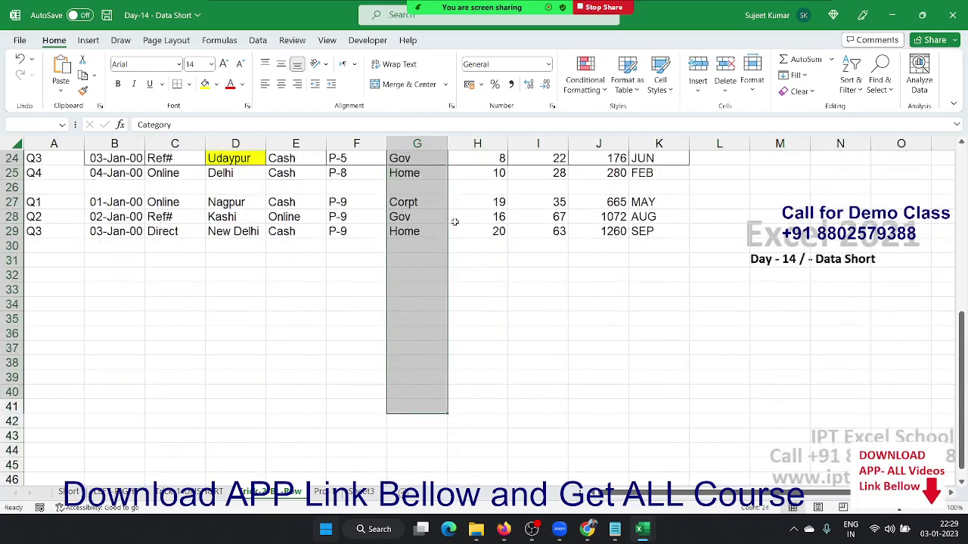
pyautogui.hotkey('shift', 'Up')
pyautogui.hotkey('shift', 'Up')
pyautogui.hotkey('shift', 'Up')
pyautogui.hotkey('shift', 'Up')
pyautogui.hotkey('shift', 'Up')
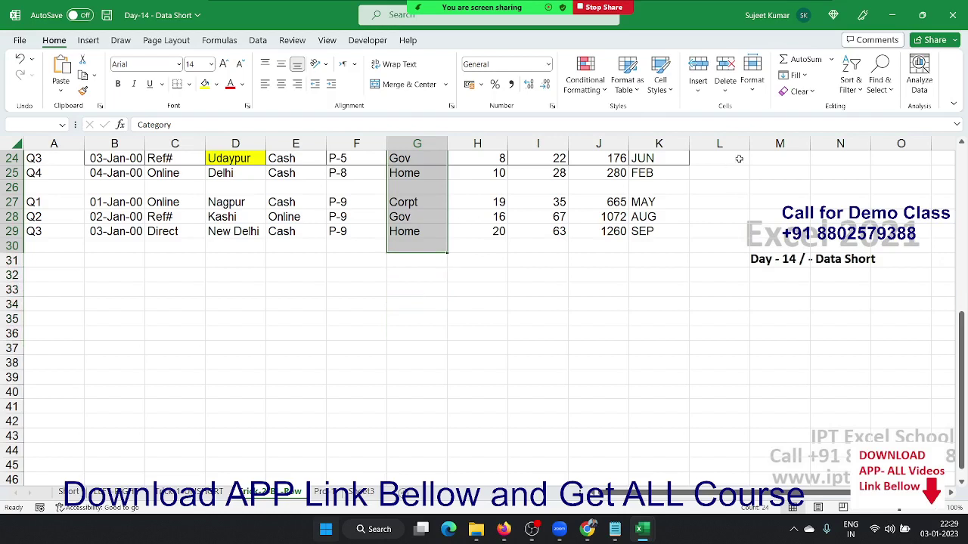
# - Narrow the Category selection to only its blank cells with Go To Special > Blanks
pyautogui.click(877, 89)
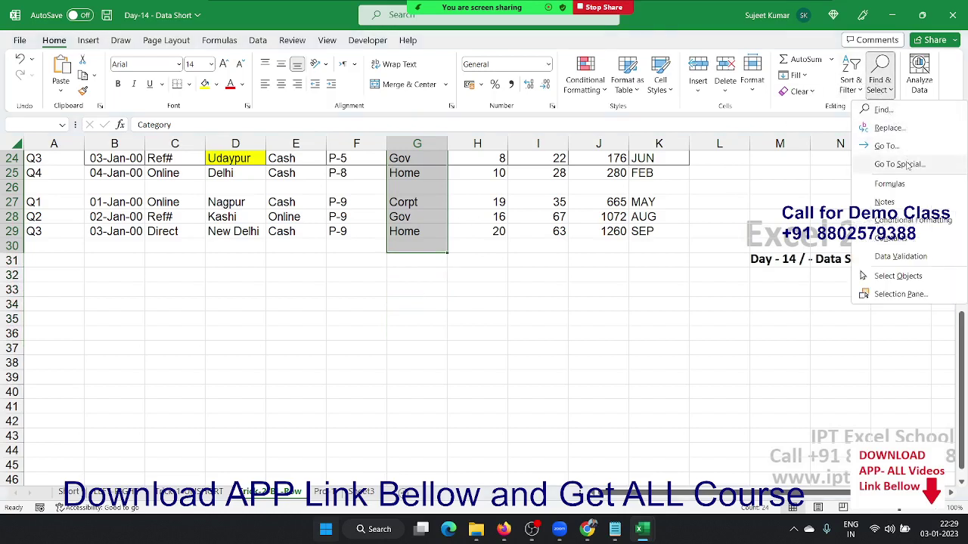
pyautogui.click(900, 164)
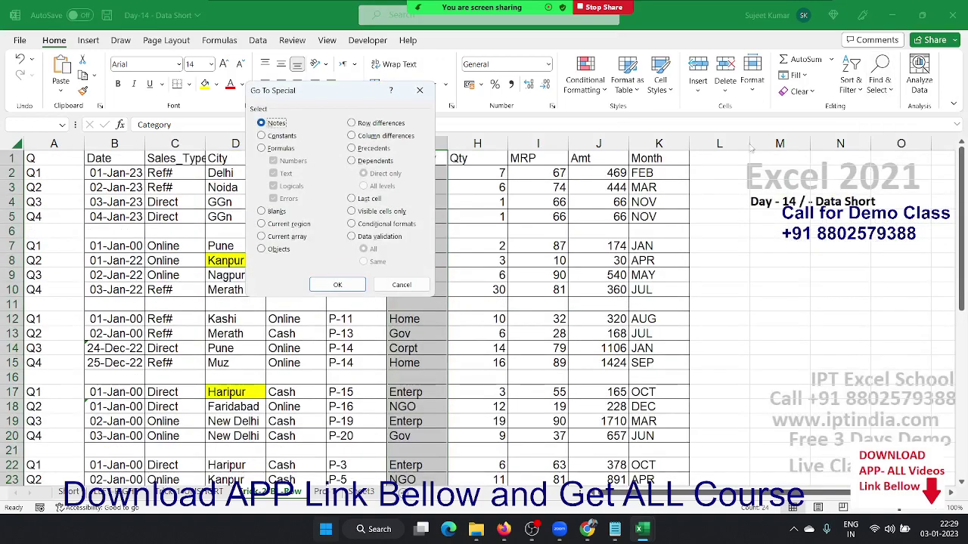
pyautogui.moveTo(331, 90); pyautogui.dragTo(639, 150)
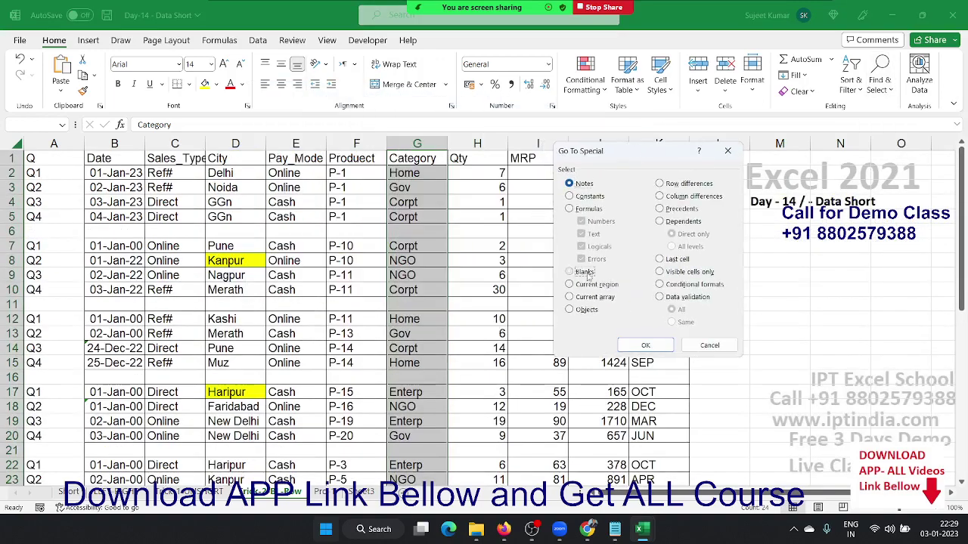
pyautogui.click(587, 274)
pyautogui.click(662, 349)
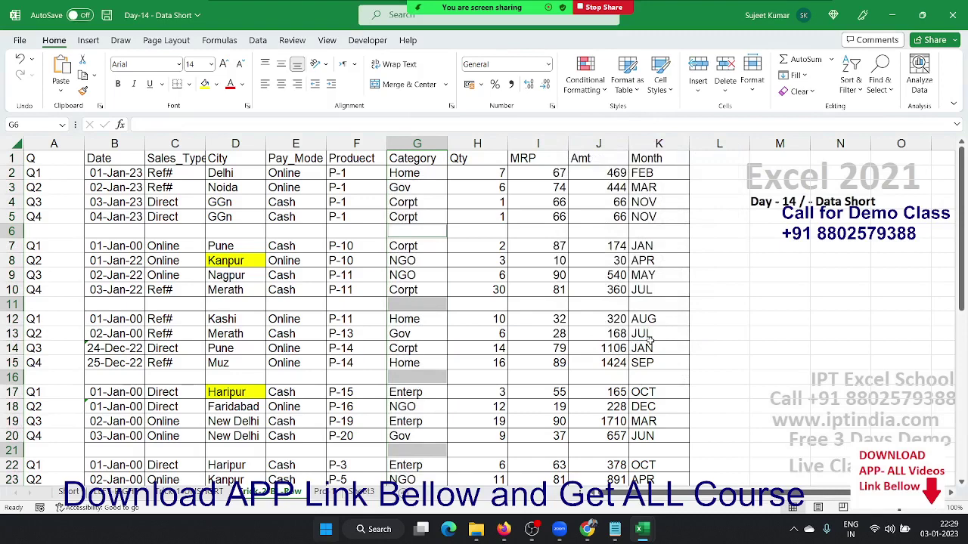
# - Enter Total in every selected blank Category cell at once, then switch to Sheet3
pyautogui.write('Total')
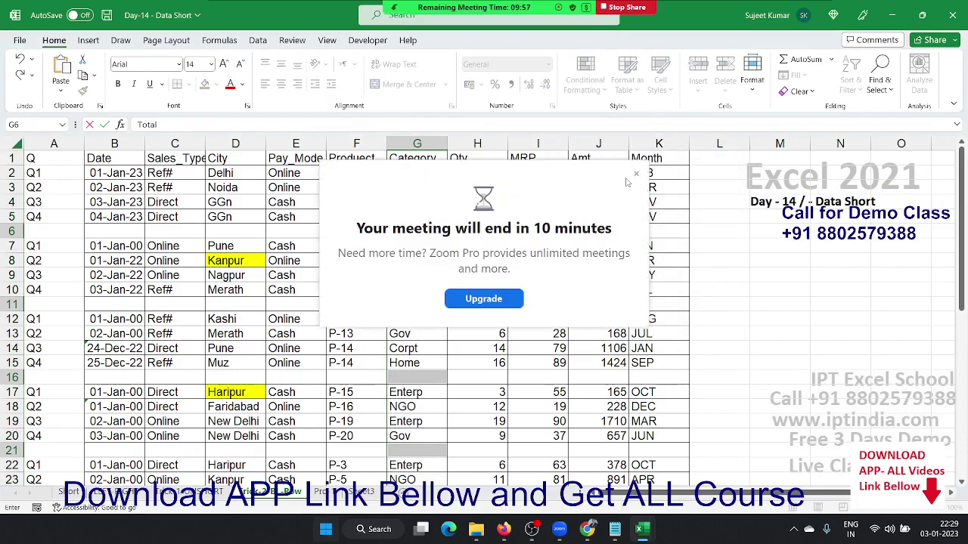
pyautogui.click(636, 175)
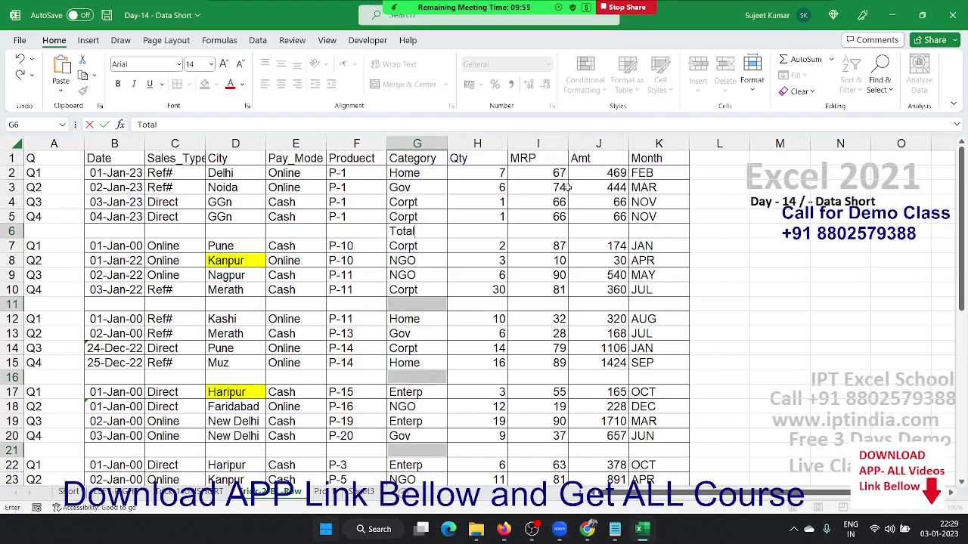
pyautogui.hotkey('ctrl', 'Return')
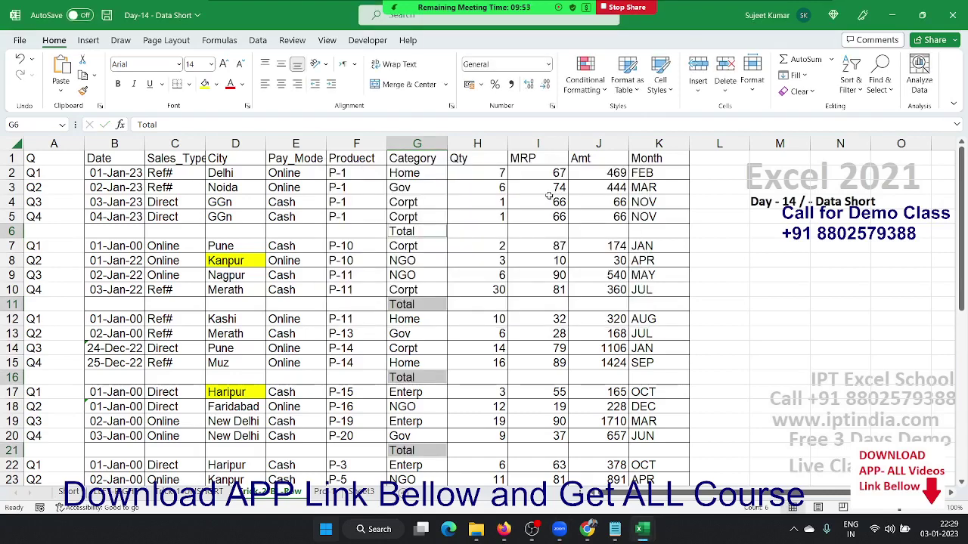
pyautogui.scroll(-2, 455, 377)
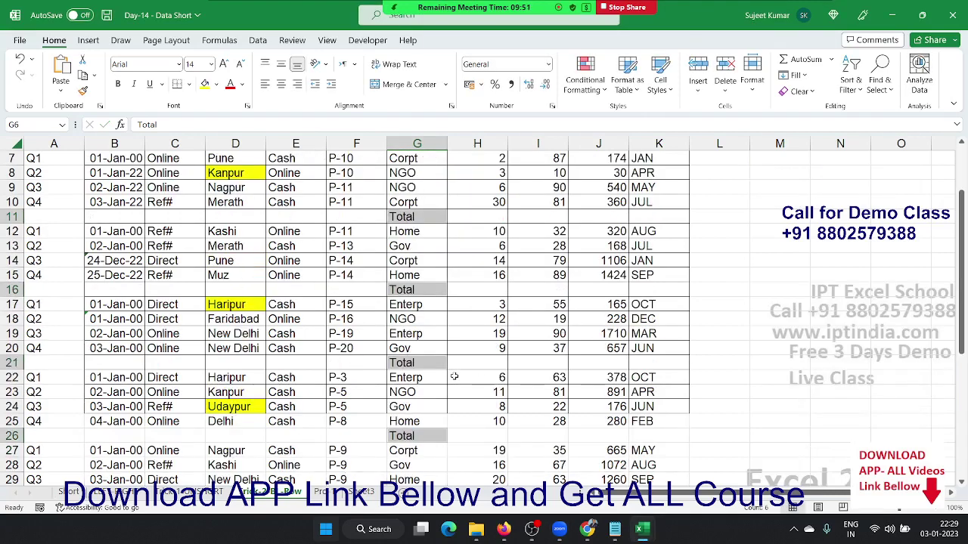
pyautogui.click(363, 493)
# - Fill every cell of B3:G12 on Sheet3 with 500, then return to the Trick 2 - Row sheet
pyautogui.click(142, 189)
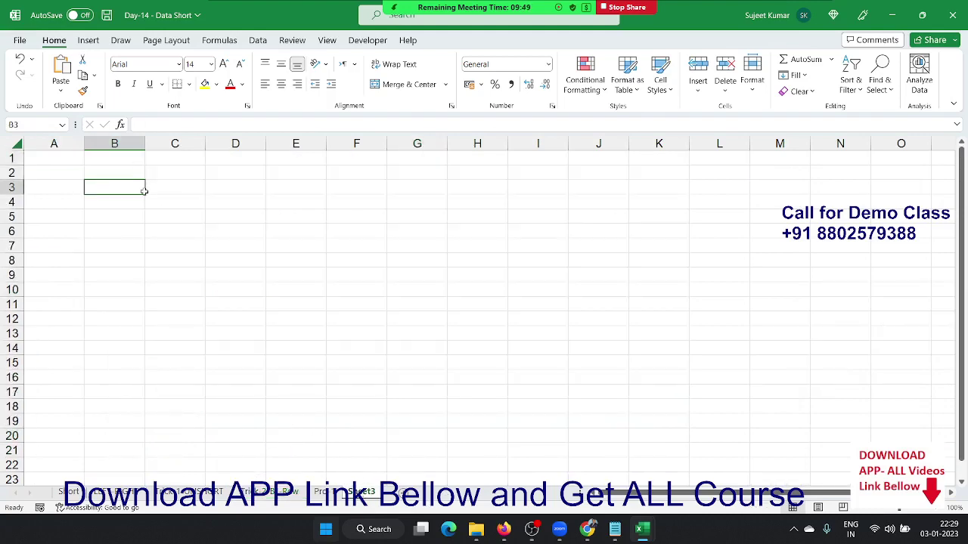
pyautogui.moveTo(144, 191); pyautogui.dragTo(412, 317)
pyautogui.write('2535')
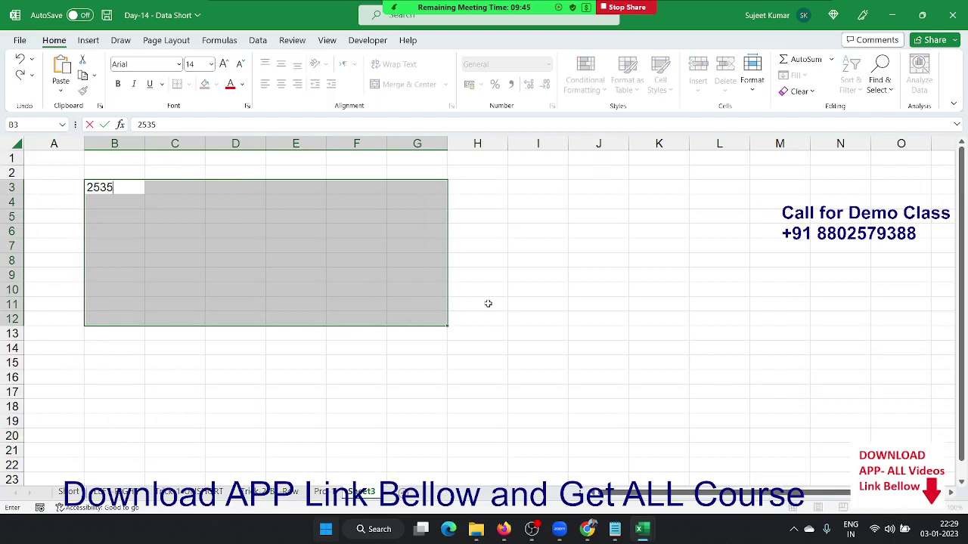
pyautogui.press('Return')
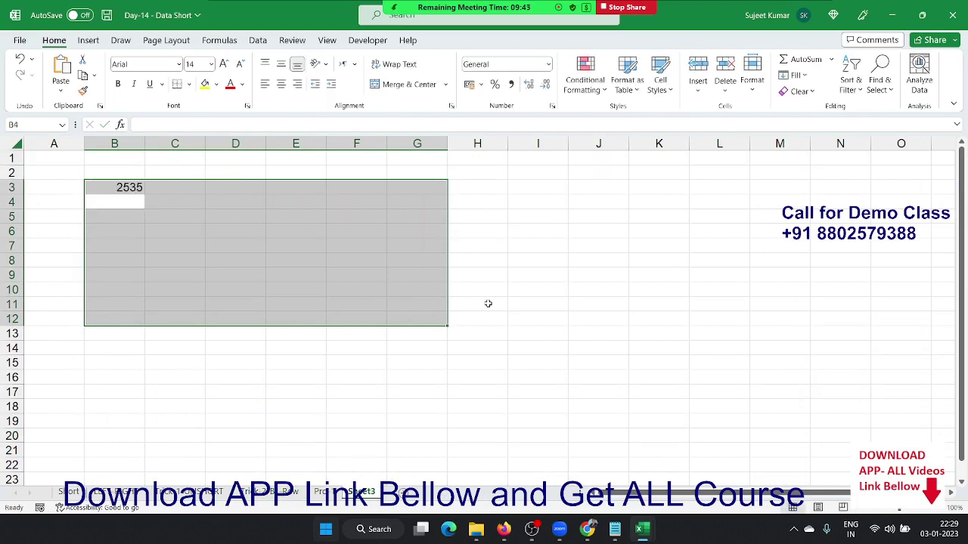
pyautogui.write('500')
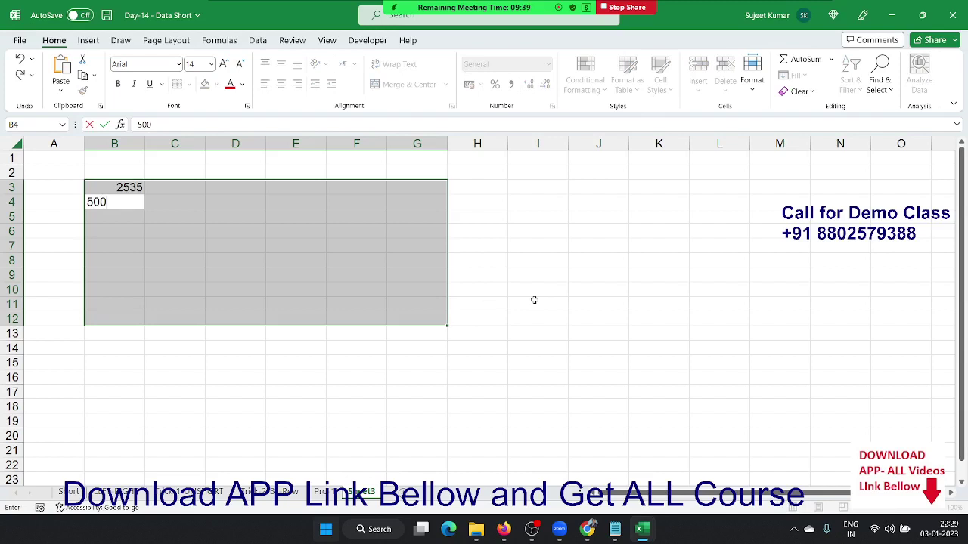
pyautogui.hotkey('ctrl', 'Return')
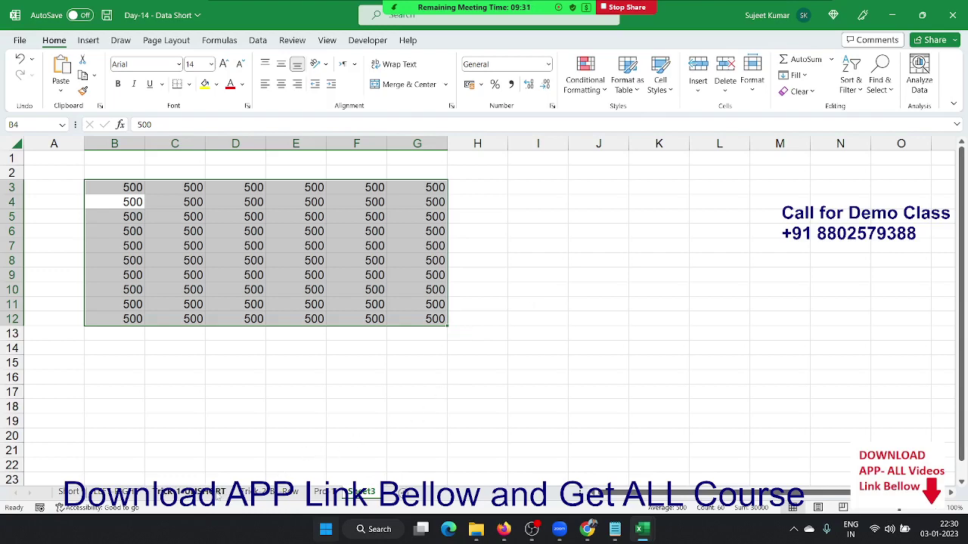
pyautogui.click(261, 493)
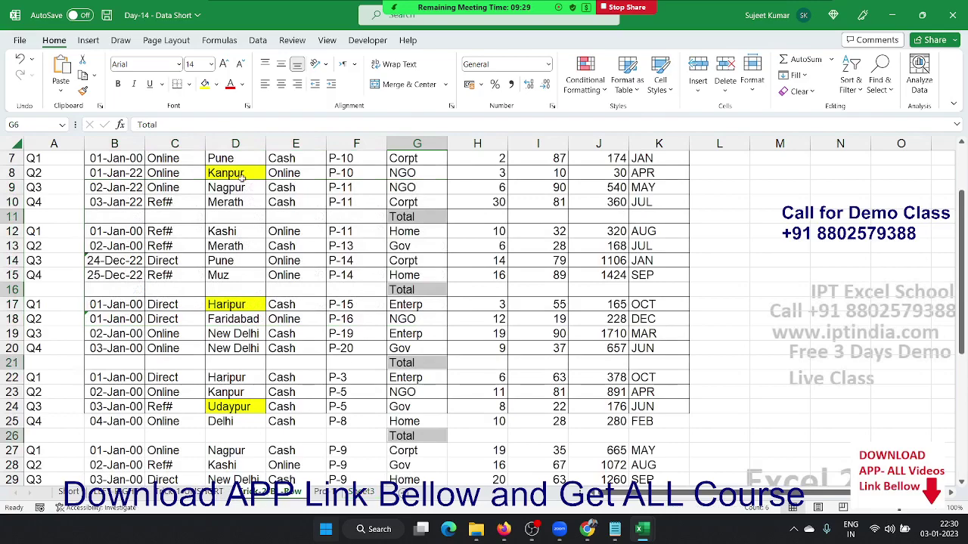
# - Bold the Total labels and select the Qty column from H2 to H30
pyautogui.click(117, 83)
pyautogui.scroll(2, 257, 182)
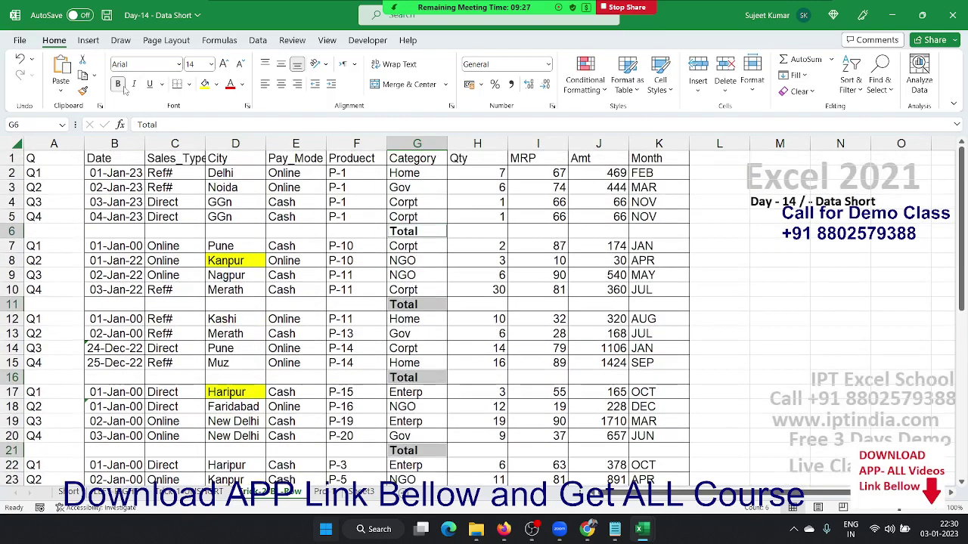
pyautogui.click(482, 246)
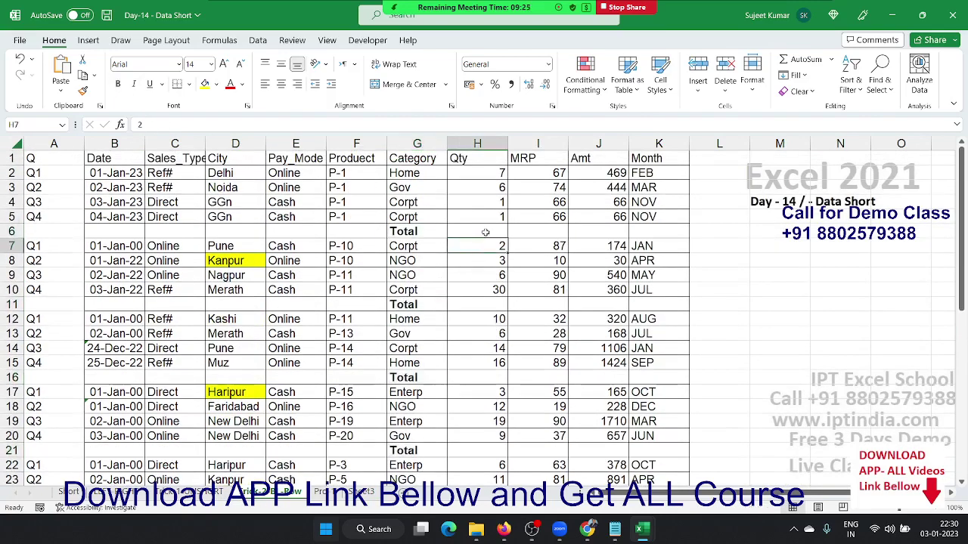
pyautogui.click(485, 174)
pyautogui.scroll(-4, 477, 216)
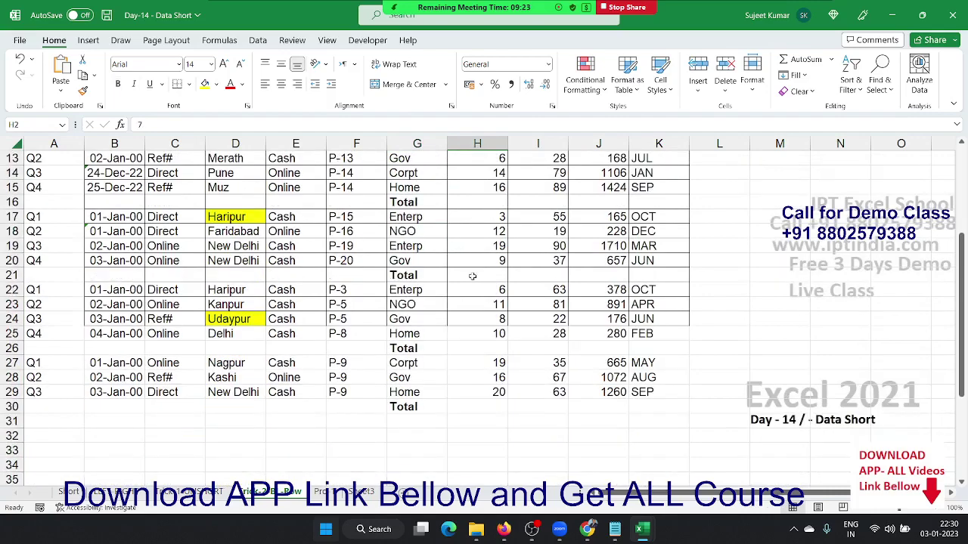
pyautogui.keyDown('shift'); pyautogui.click(484, 404); pyautogui.keyUp('shift')
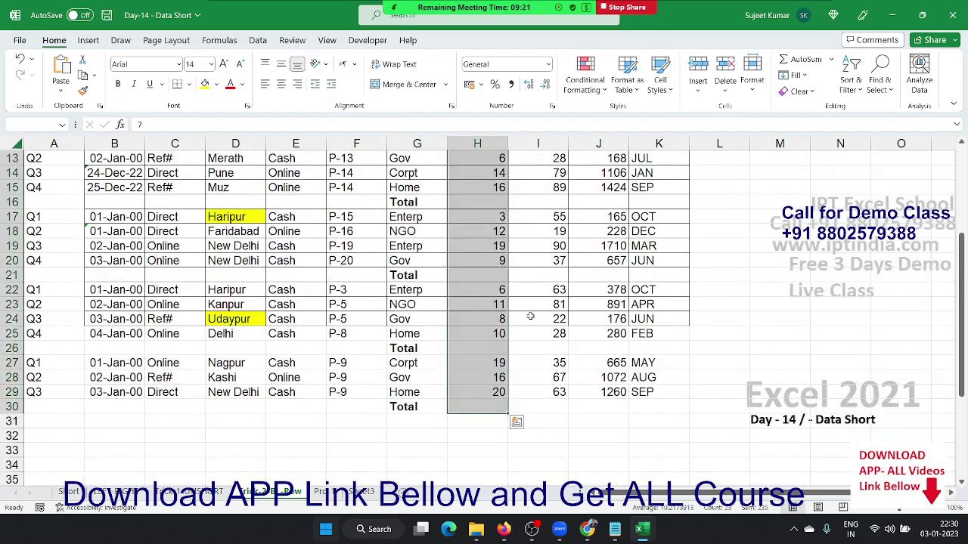
pyautogui.scroll(4, 535, 282)
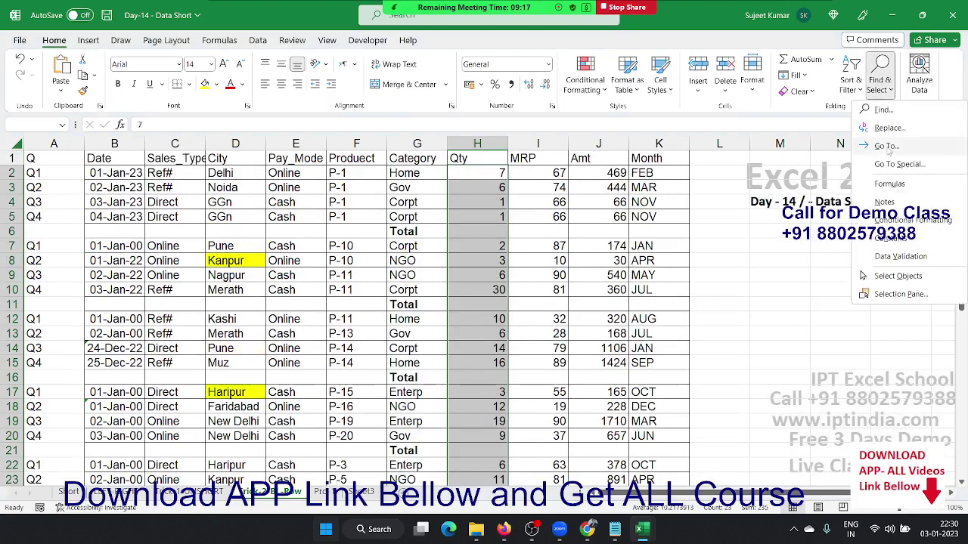
# - Select only the blank Qty cells in the Total rows with Go To Special > Blanks
pyautogui.click(879, 75)
pyautogui.click(894, 164)
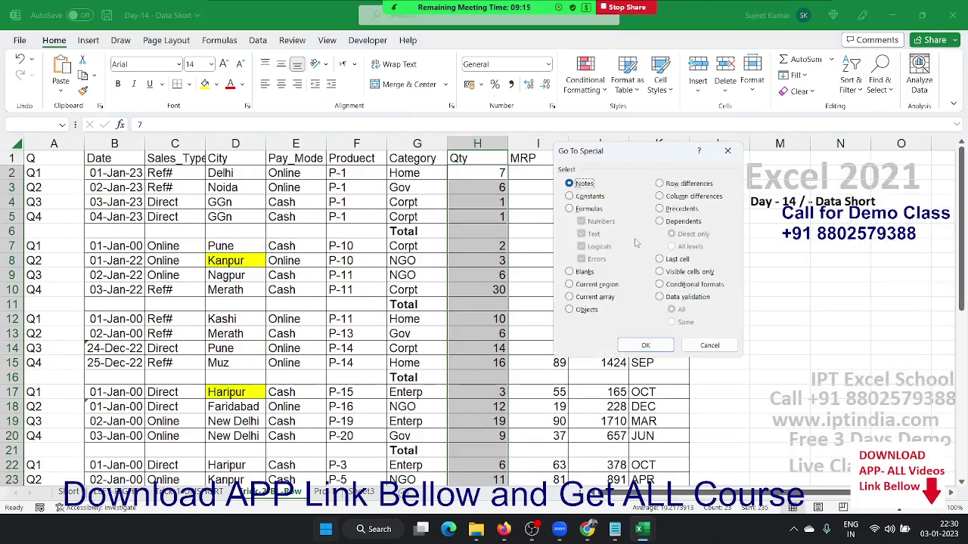
pyautogui.click(591, 272)
pyautogui.click(645, 345)
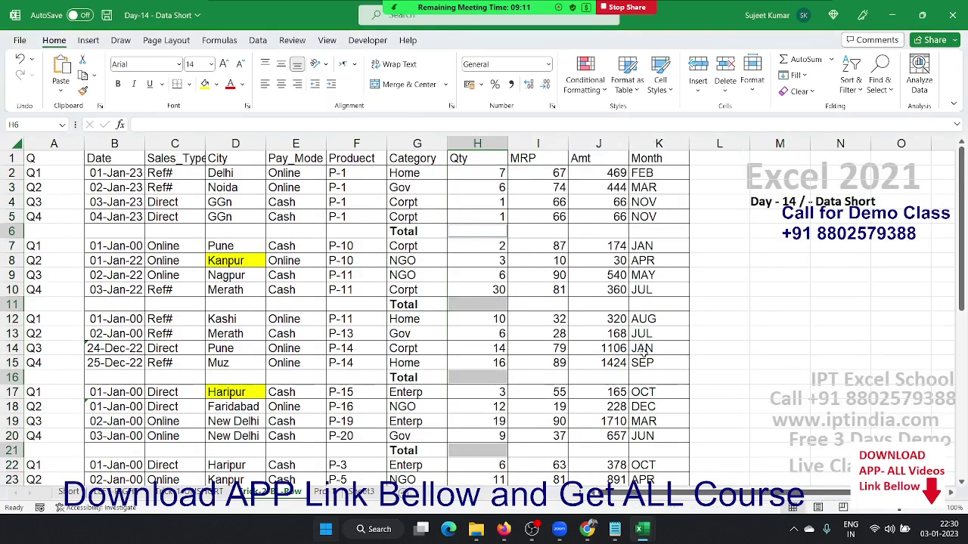
# - Enter bold =SUM group totals in all Total Qty cells: 15, 41, 46, 43, 35 and 90
pyautogui.write('=su')
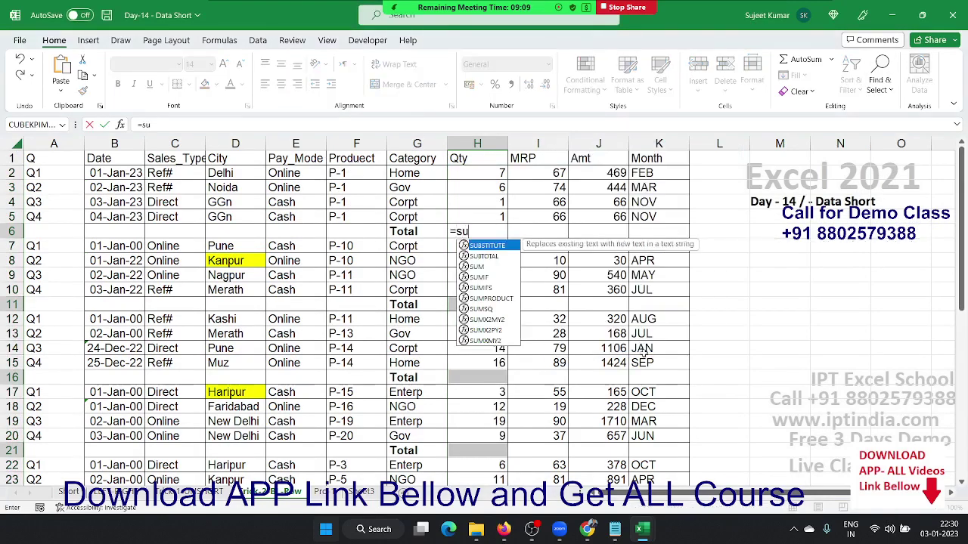
pyautogui.write('m')
pyautogui.press('Tab')
pyautogui.press('Up')
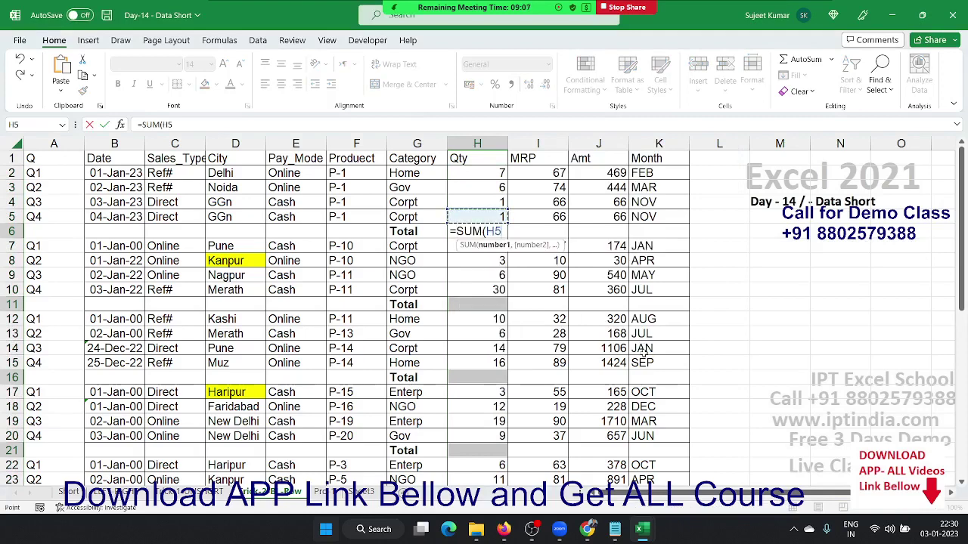
pyautogui.hotkey('shift', 'Up')
pyautogui.hotkey('shift', 'Up')
pyautogui.hotkey('shift', 'Up')
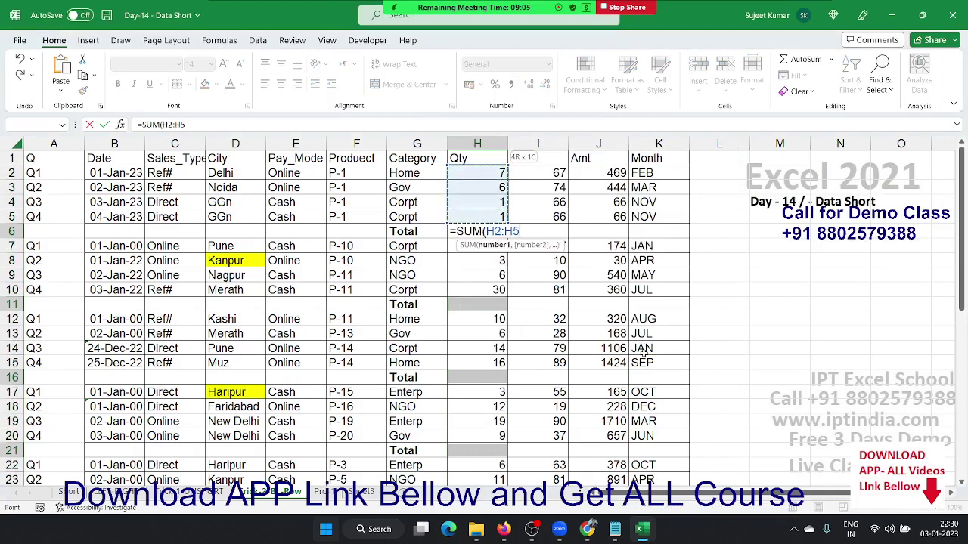
pyautogui.write(')')
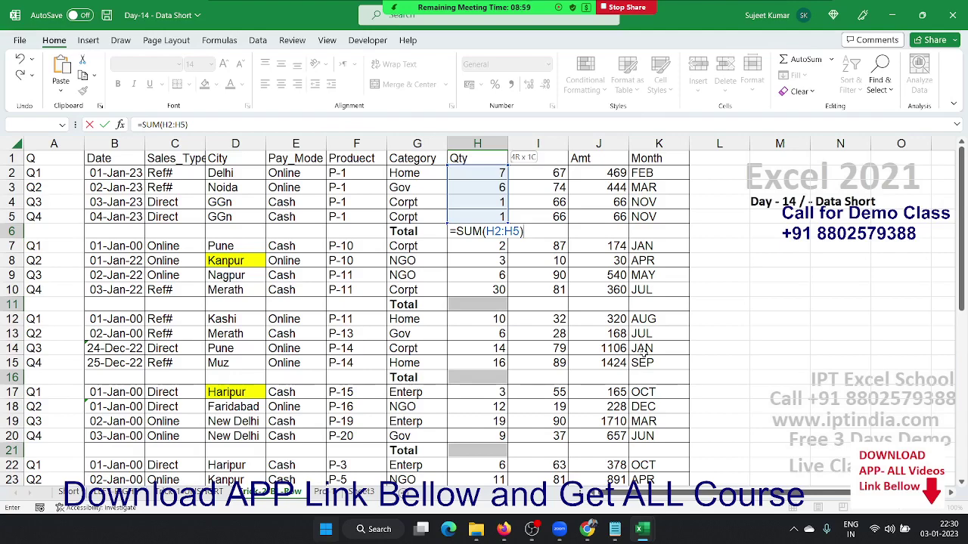
pyautogui.hotkey('ctrl', 'Return')
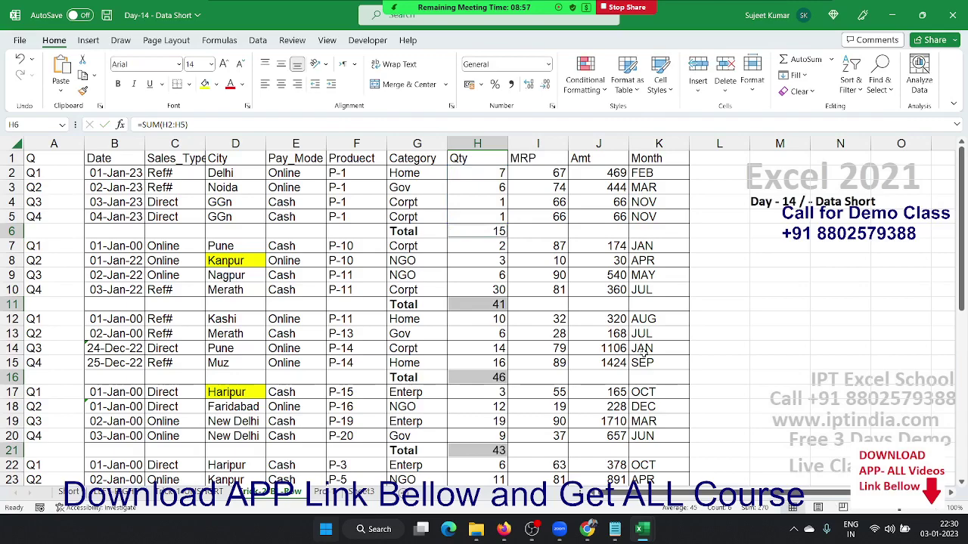
pyautogui.hotkey('ctrl', 'b')
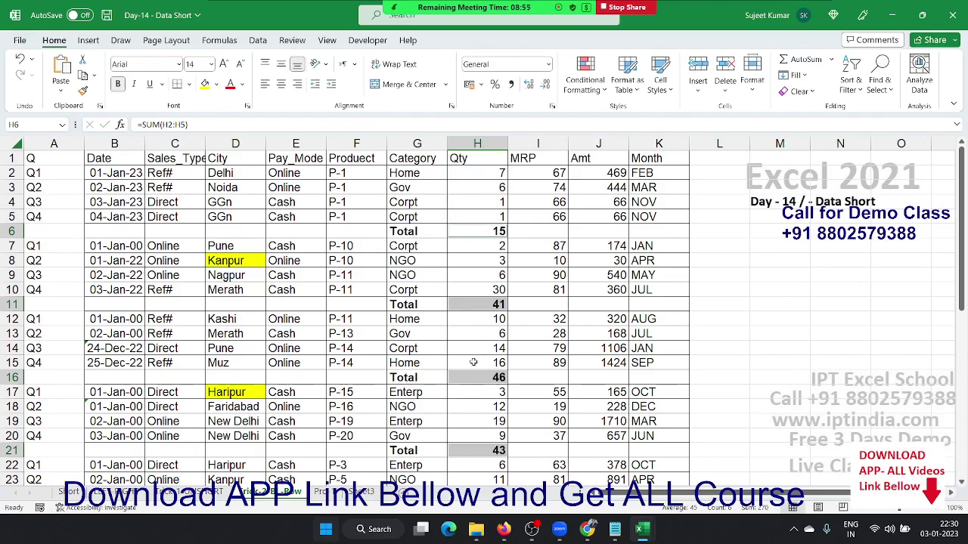
pyautogui.click(475, 378)
pyautogui.scroll(-2, 476, 381)
pyautogui.scroll(-2, 479, 389)
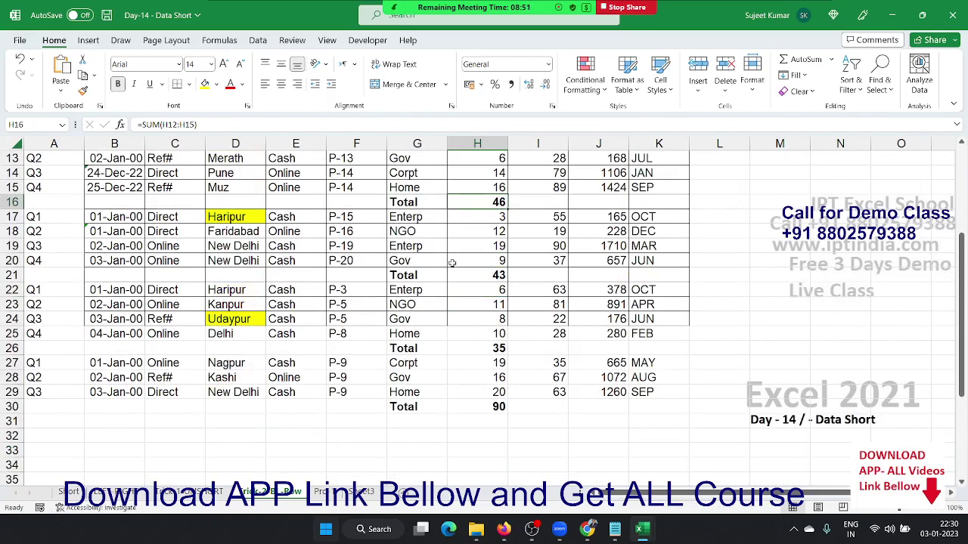
pyautogui.scroll(1, 449, 251)
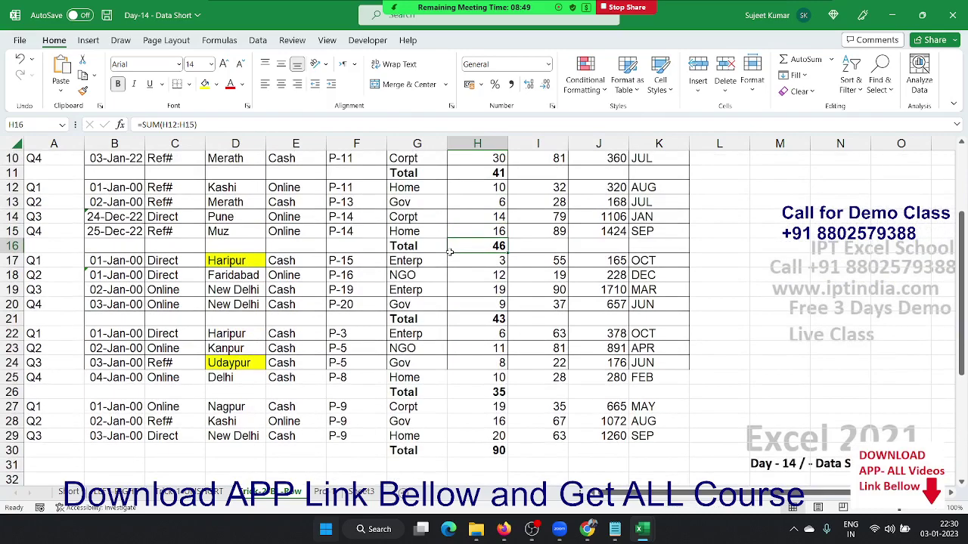
pyautogui.scroll(2, 449, 252)
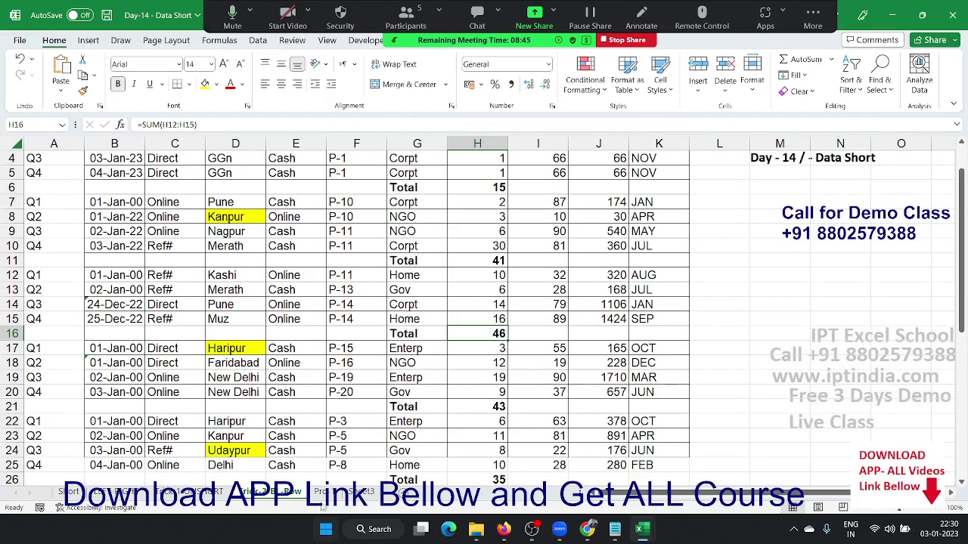
# - On the monthly percentage sheet, delete columns B through Y, leaving only the Name column
pyautogui.click(323, 492)
pyautogui.click(182, 191)
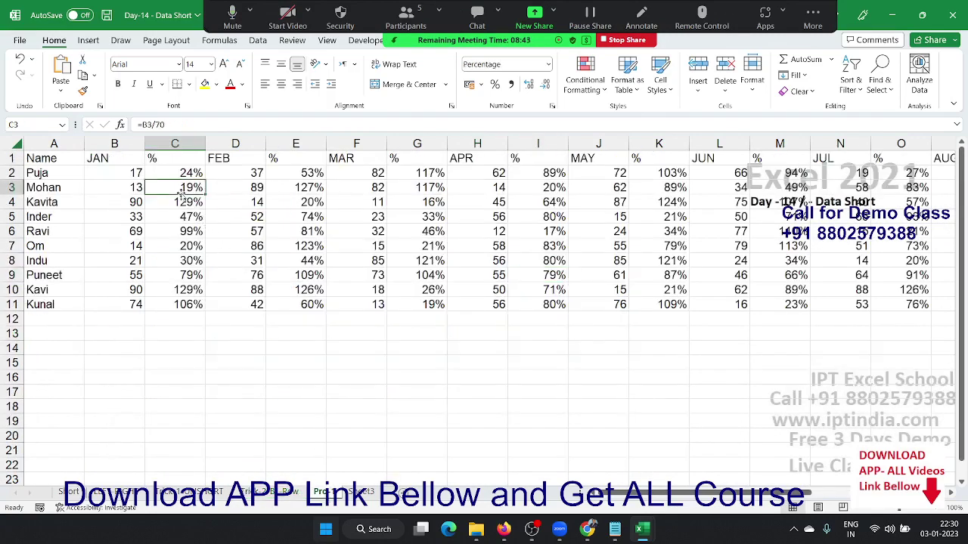
pyautogui.press('Up')
pyautogui.press('Up')
pyautogui.press('Left')
pyautogui.press('Left')
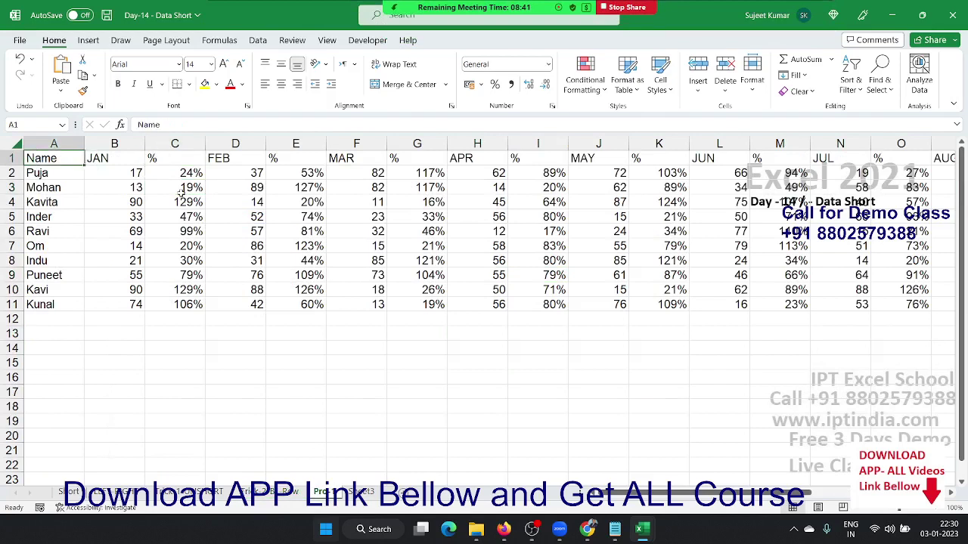
pyautogui.press('Right')
pyautogui.press('Right')
pyautogui.press('Right')
pyautogui.press('Right')
pyautogui.press('Right')
pyautogui.press('Right')
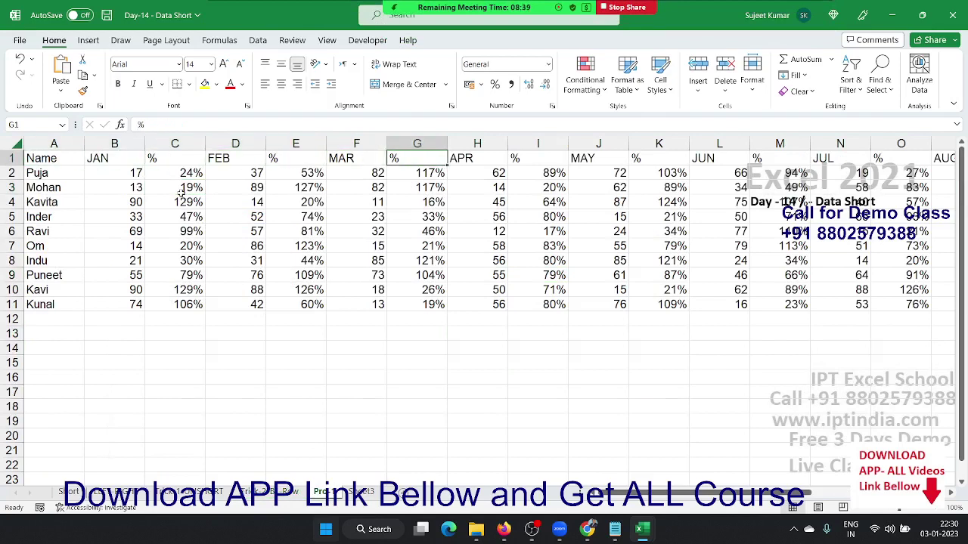
pyautogui.press('Right')
pyautogui.press('Right')
pyautogui.press('Right')
pyautogui.press('Right')
pyautogui.press('Right')
pyautogui.press('Home')
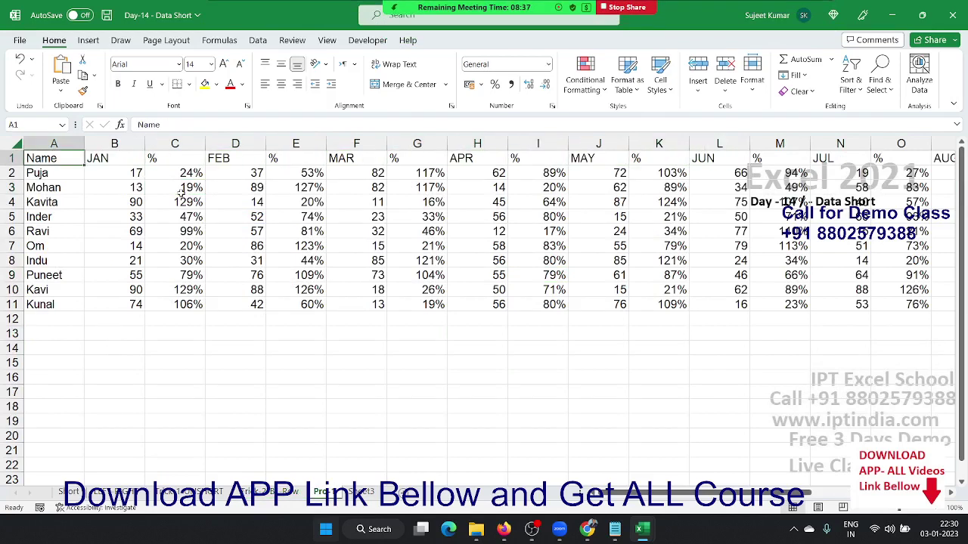
pyautogui.press('Right')
pyautogui.hotkey('ctrl', 'space')
pyautogui.hotkey('ctrl', 'shift', 'Right')
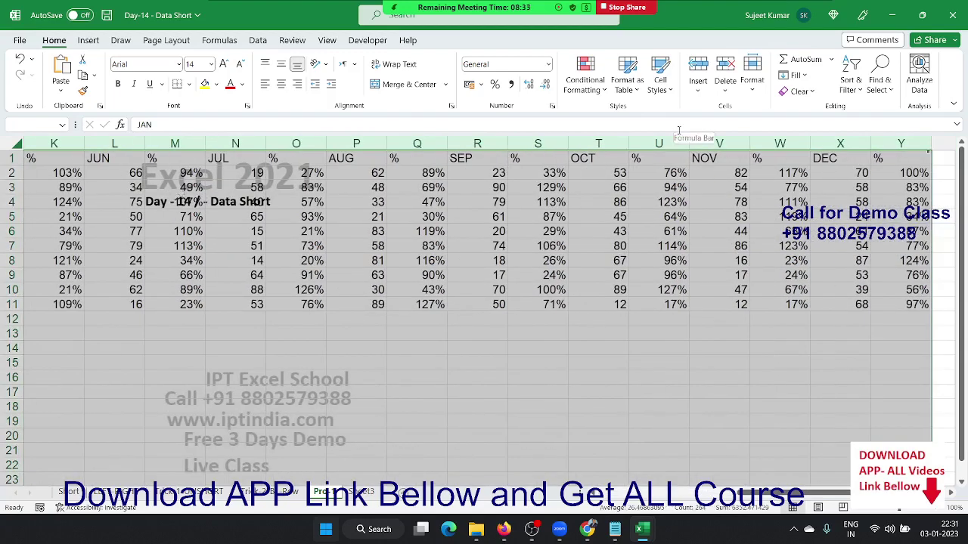
pyautogui.hotkey('ctrl', '-')
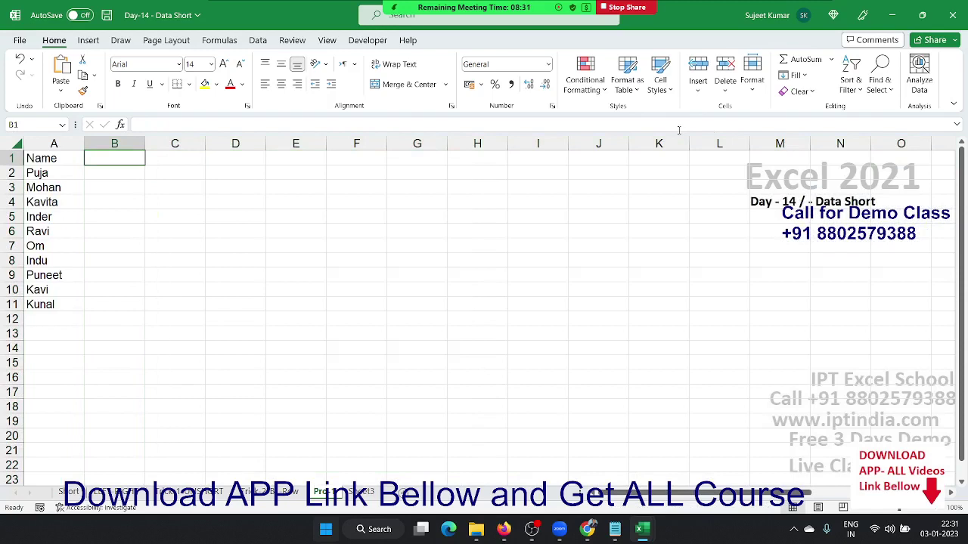
# - Enter JAN in B1 and fill the month headings across to DEC in M1
pyautogui.write('JAN')
pyautogui.press('Return')
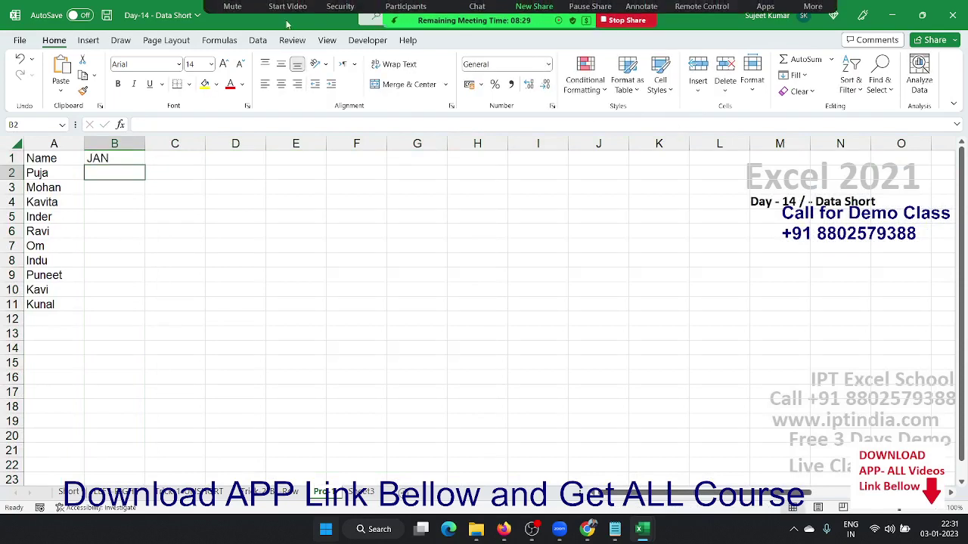
pyautogui.click(128, 159)
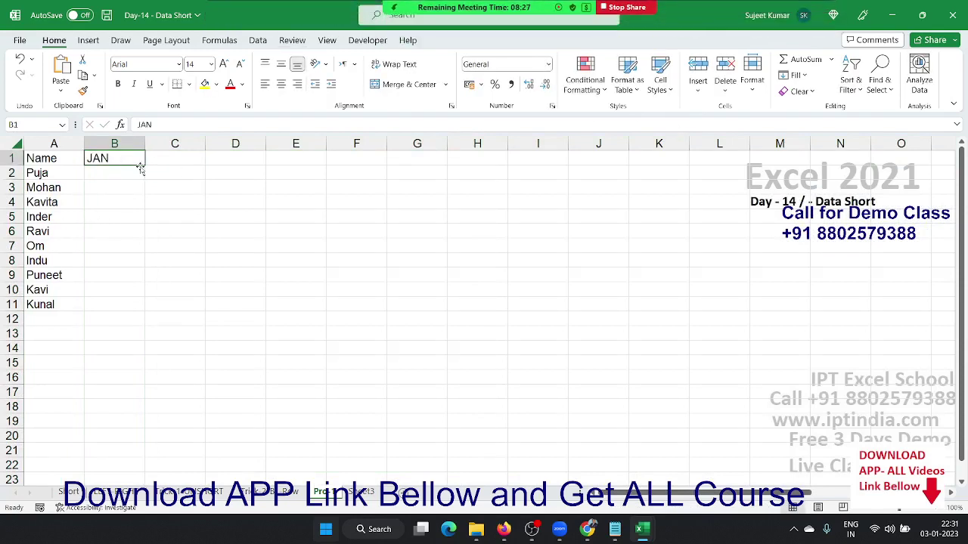
pyautogui.moveTo(140, 167)
pyautogui.mouseDown()
pyautogui.moveTo(511, 193)
pyautogui.moveTo(745, 168)
pyautogui.mouseUp()
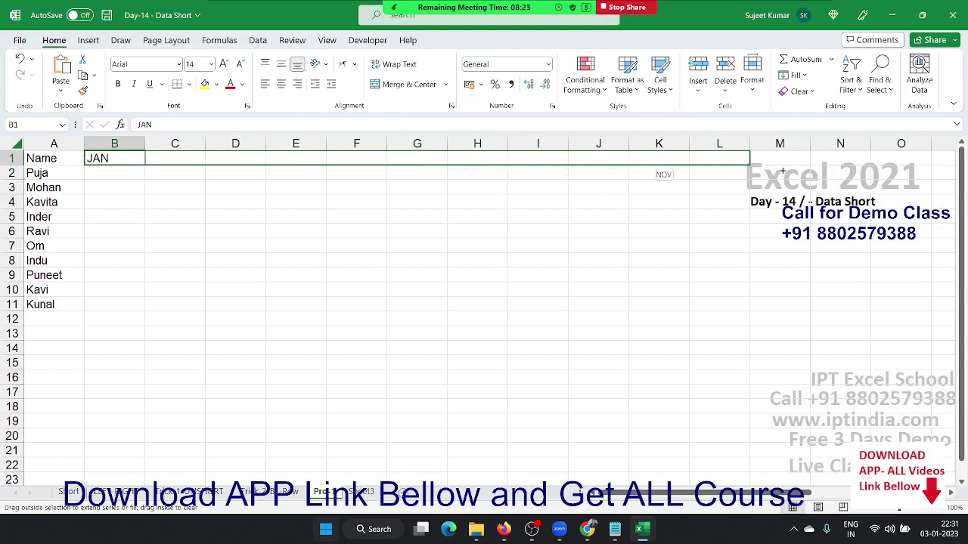
pyautogui.moveTo(783, 170); pyautogui.dragTo(787, 170)
# - Enter =RANDBETWEEN(10,90) in cell B2
pyautogui.moveTo(136, 178); pyautogui.dragTo(219, 173)
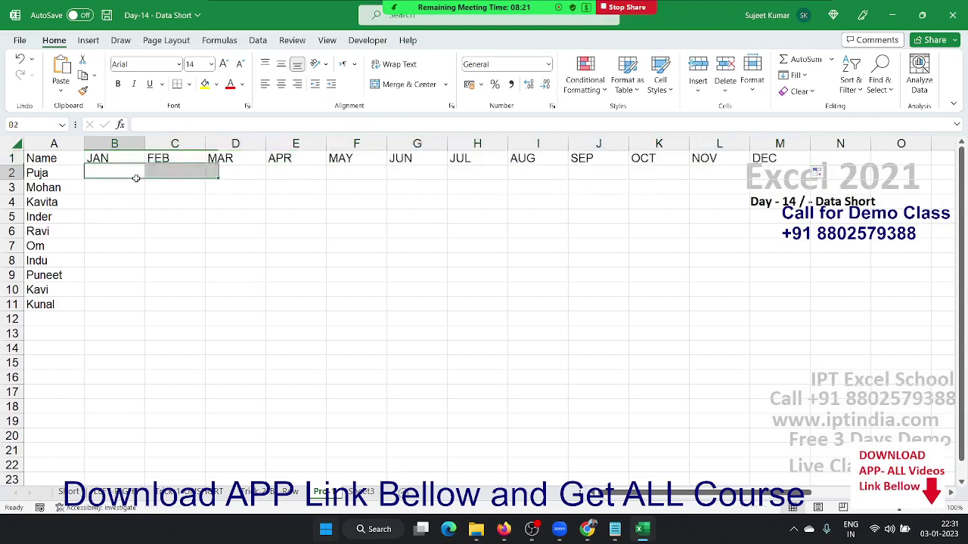
pyautogui.click(136, 178)
pyautogui.write('=ra')
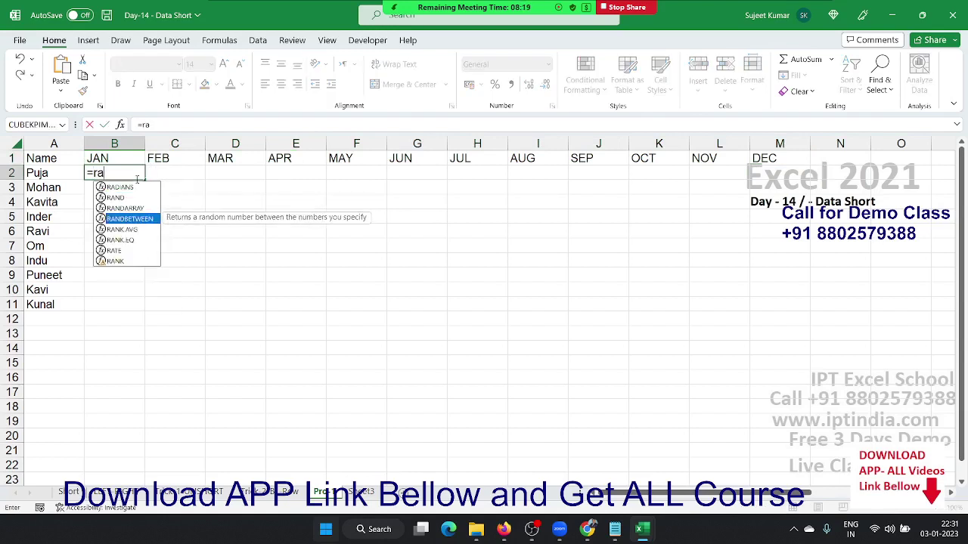
pyautogui.press('Tab')
pyautogui.write('10')
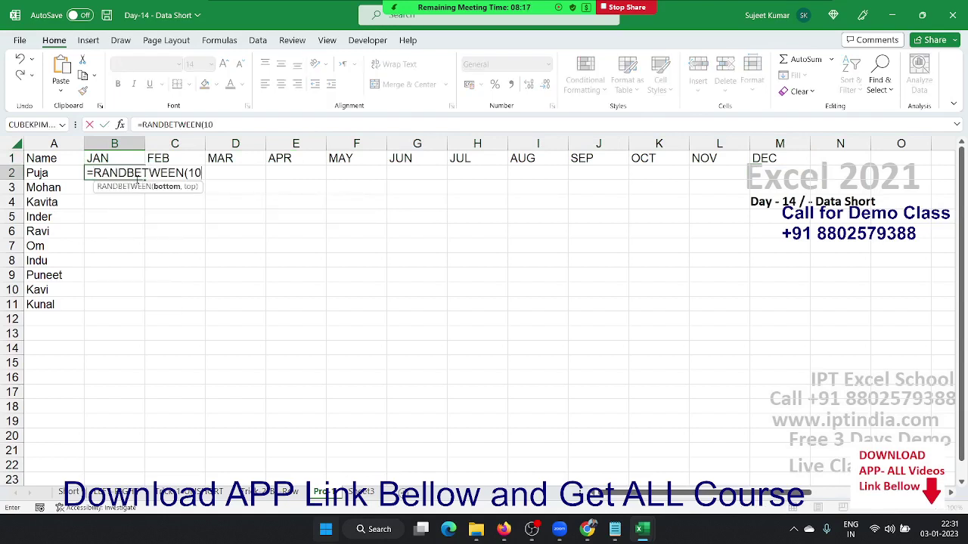
pyautogui.write(',90')
pyautogui.press('Return')
# - Fill B2:M11 with the random formula and paste it back as fixed values
pyautogui.click(134, 173)
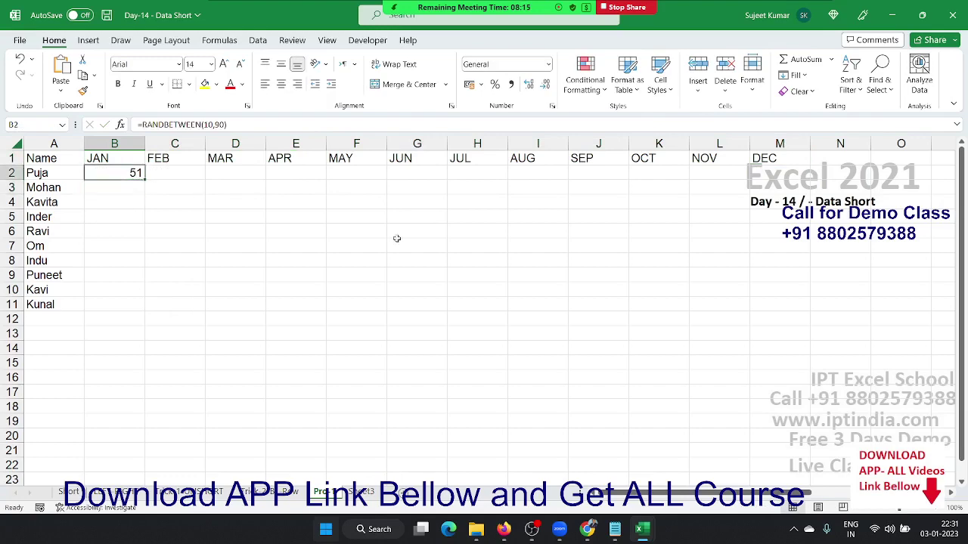
pyautogui.keyDown('shift'); pyautogui.click(762, 293); pyautogui.keyUp('shift')
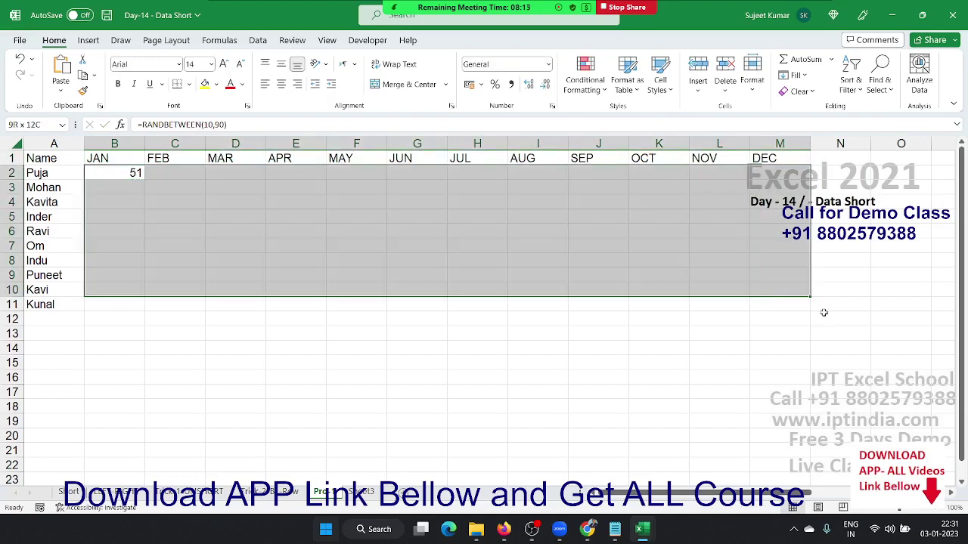
pyautogui.keyDown('shift'); pyautogui.click(799, 306); pyautogui.keyUp('shift')
pyautogui.hotkey('ctrl', 'v')
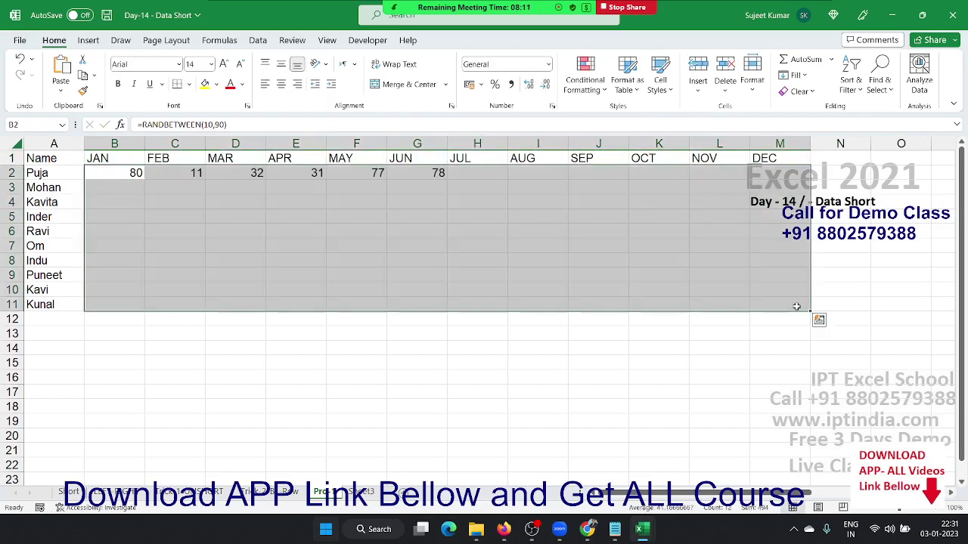
pyautogui.hotkey('ctrl', 'c')
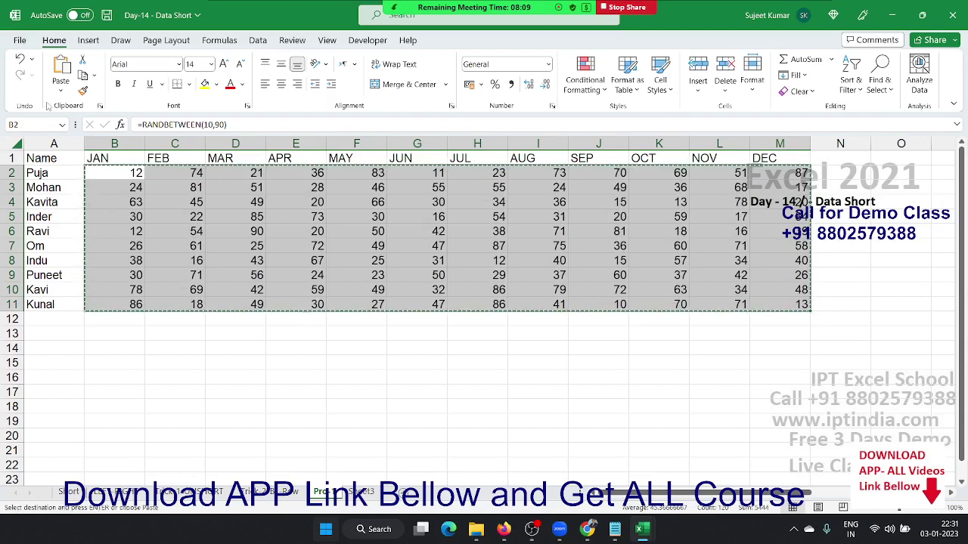
pyautogui.click(61, 91)
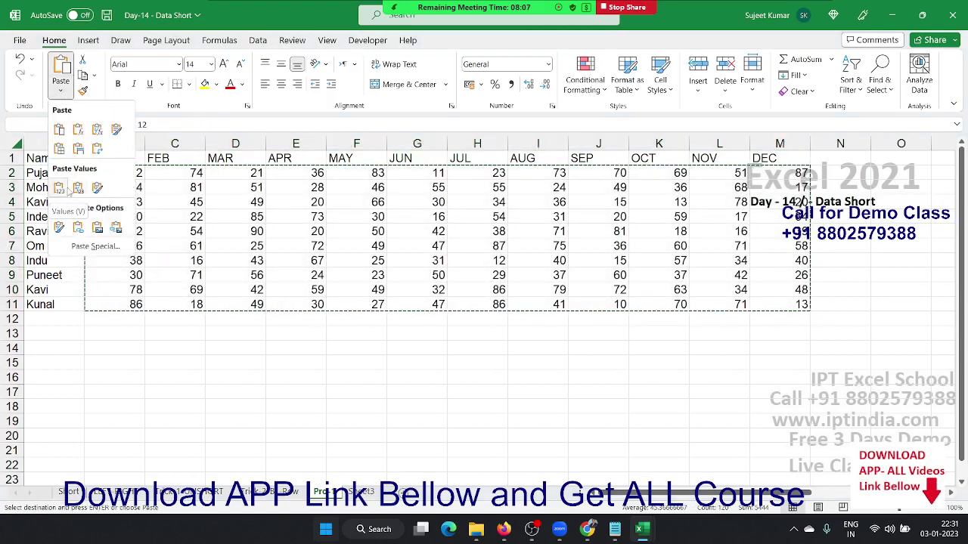
pyautogui.click(60, 188)
# - Insert a blank column C between JAN and FEB
pyautogui.click(176, 174)
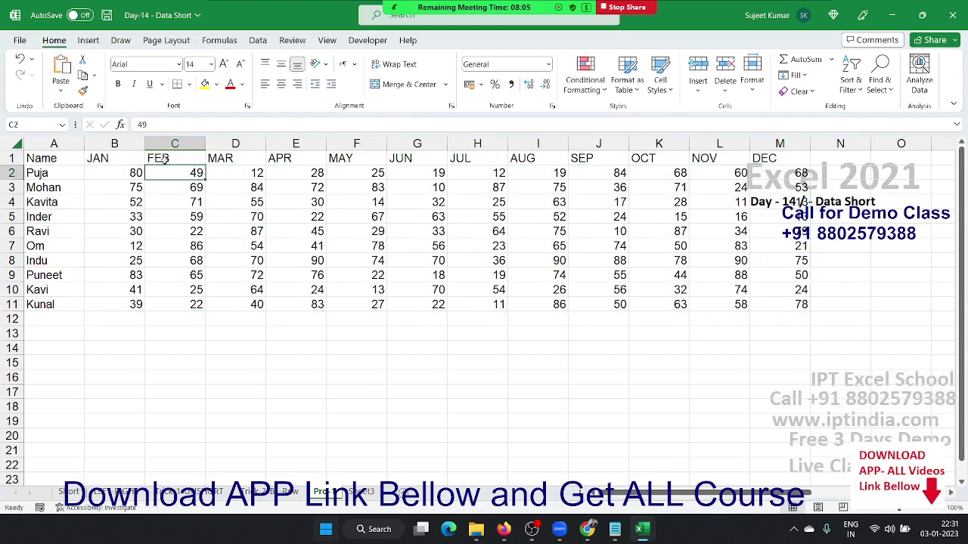
pyautogui.click(168, 145)
pyautogui.hotkey('ctrl', '+')
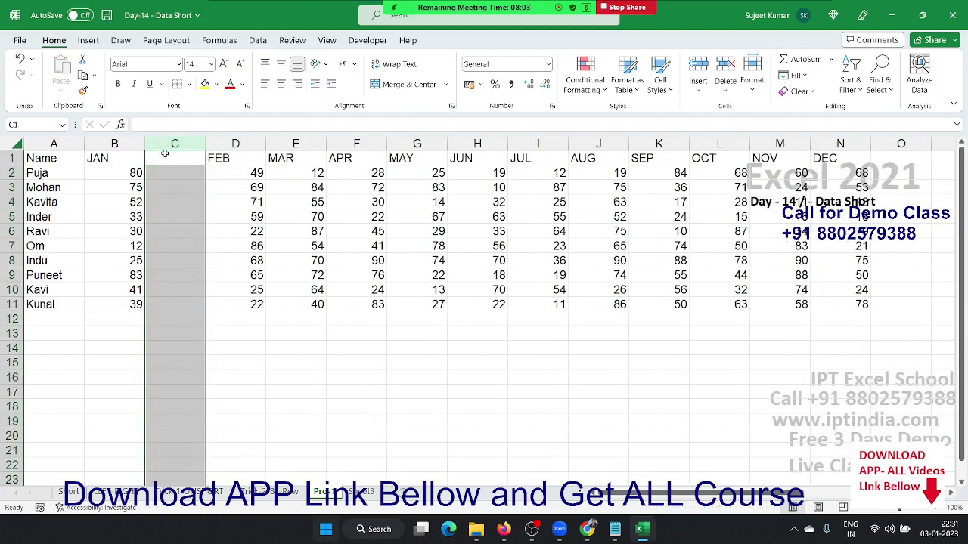
# - Head column C with % and fill C2:C11 with each JAN value divided by 70
pyautogui.click(164, 153)
pyautogui.write('%')
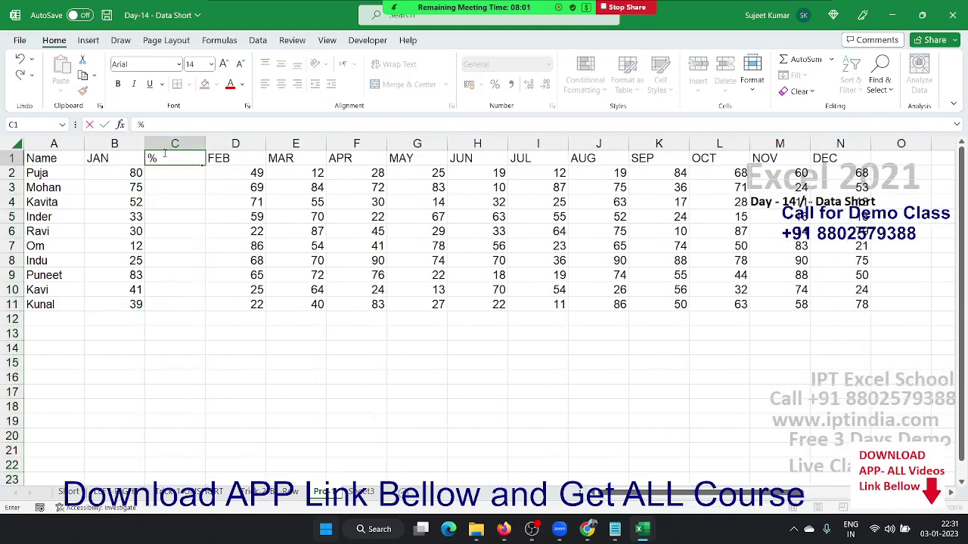
pyautogui.press('Return')
pyautogui.write('=')
pyautogui.press('Left')
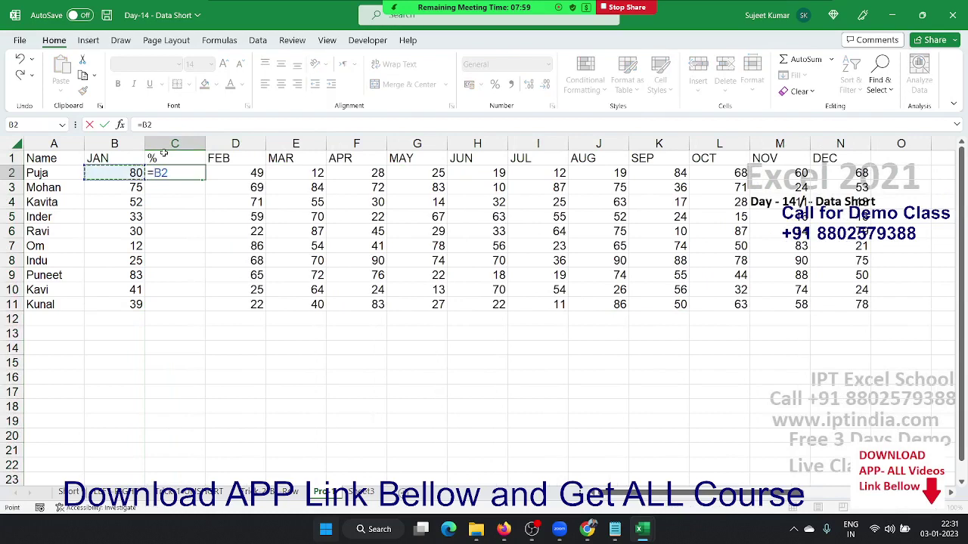
pyautogui.write('/7')
pyautogui.press('Return')
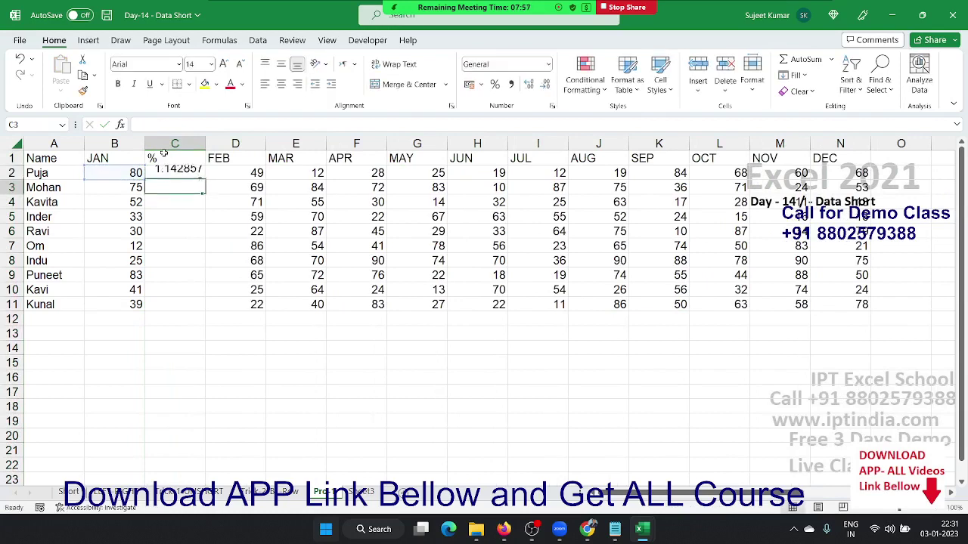
pyautogui.press('Left')
pyautogui.hotkey('ctrl', 'Down')
pyautogui.press('Right')
pyautogui.hotkey('ctrl', 'shift', 'Up')
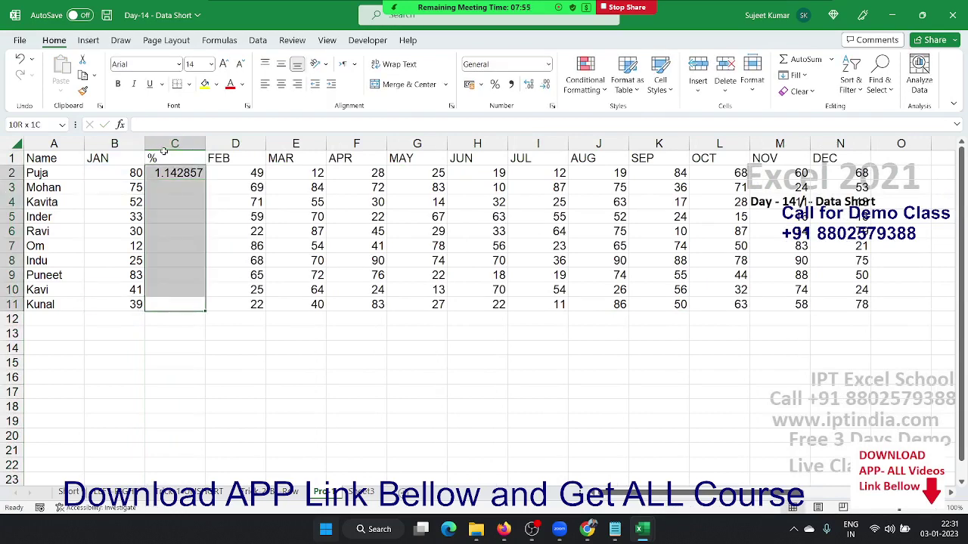
pyautogui.hotkey('ctrl', 'd')
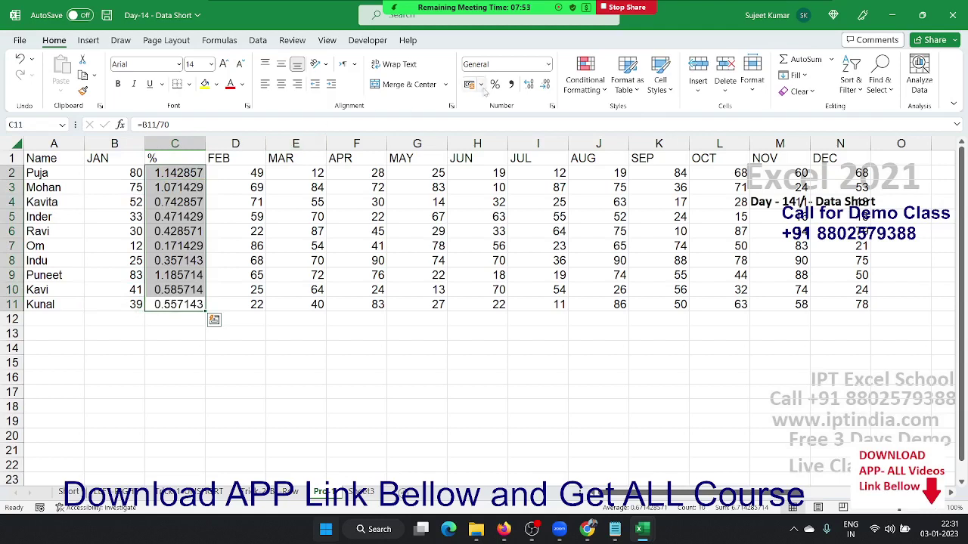
# - Apply Percent Style to the ratios, then undo the percentage formatting and filled formulas
pyautogui.click(493, 84)
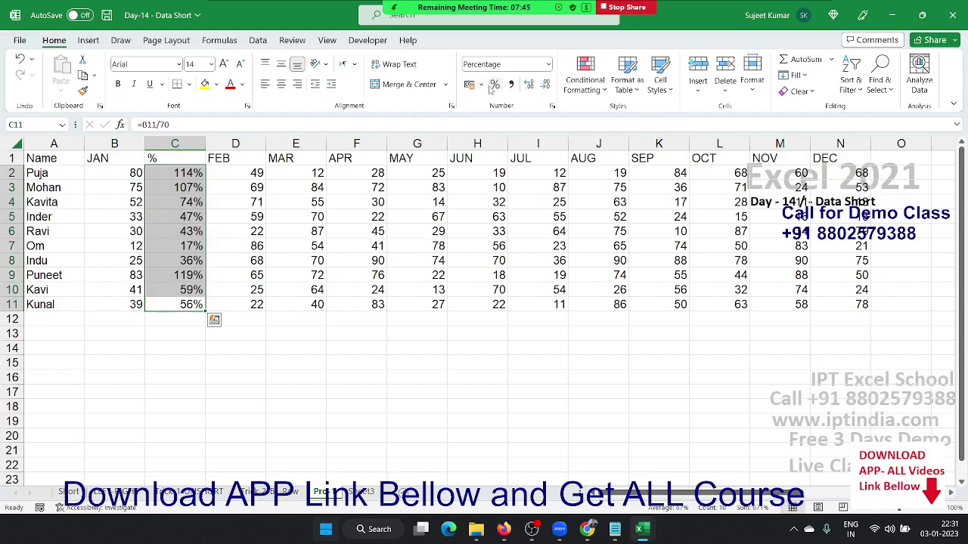
pyautogui.hotkey('ctrl', 'z')
pyautogui.hotkey('ctrl', 'z')
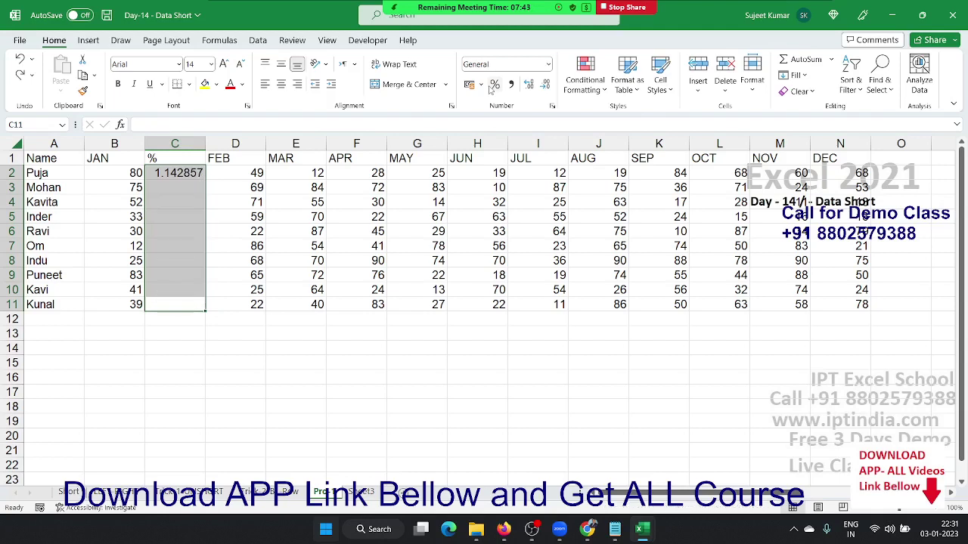
pyautogui.hotkey('ctrl', 'z')
pyautogui.hotkey('ctrl', 'z')
pyautogui.hotkey('ctrl', 'z')
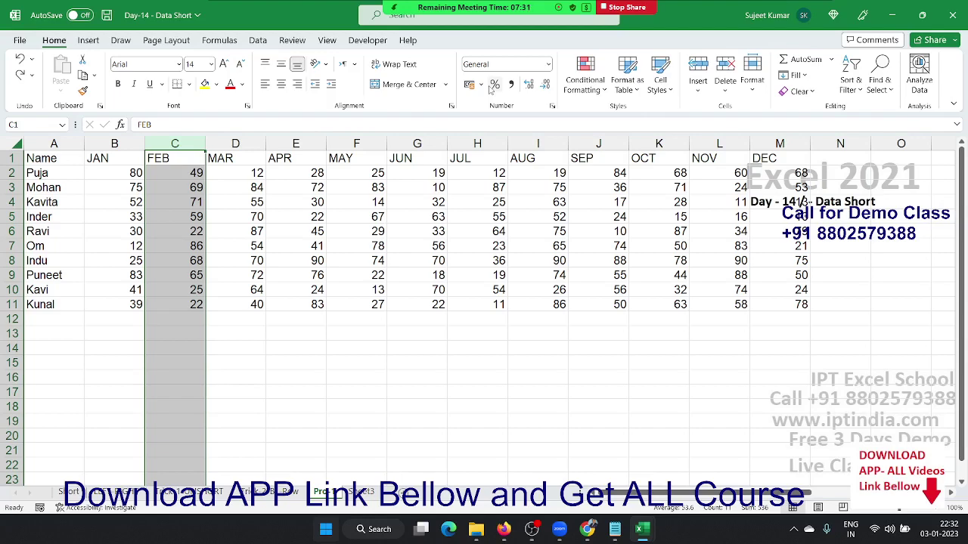
# - Insert a blank row above the table and number B1:M1 from 1 to 12
pyautogui.press('Up')
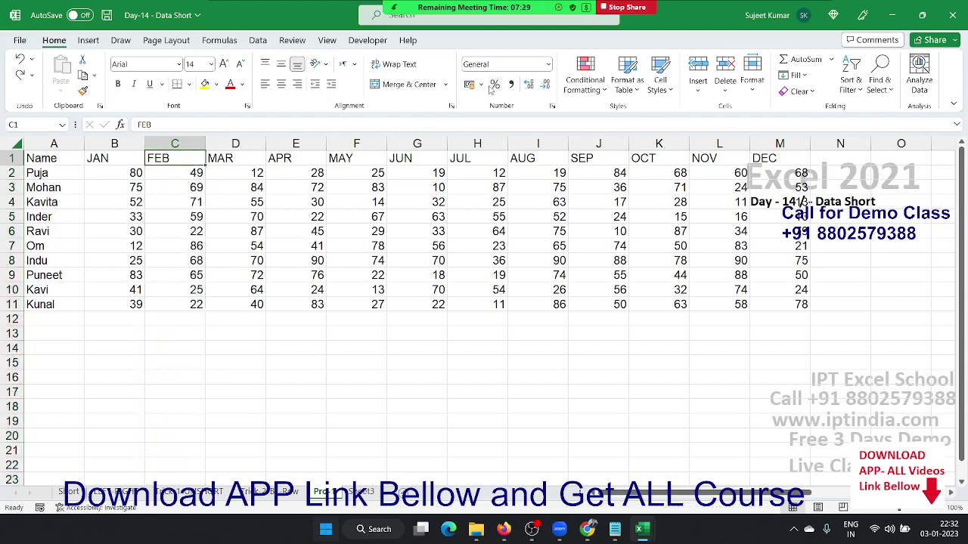
pyautogui.hotkey('shift', 'space')
pyautogui.hotkey('ctrl', 'shift', '+')
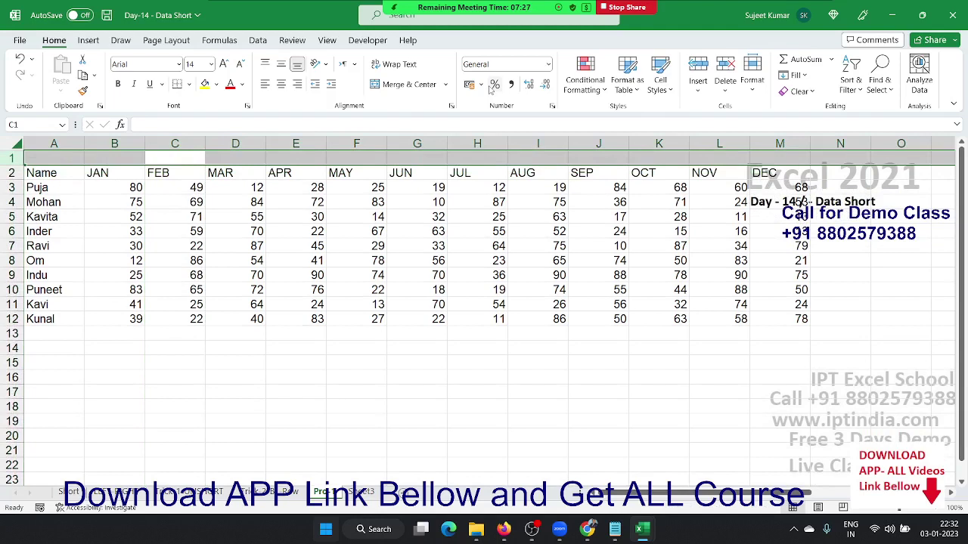
pyautogui.press('Up')
pyautogui.press('Left')
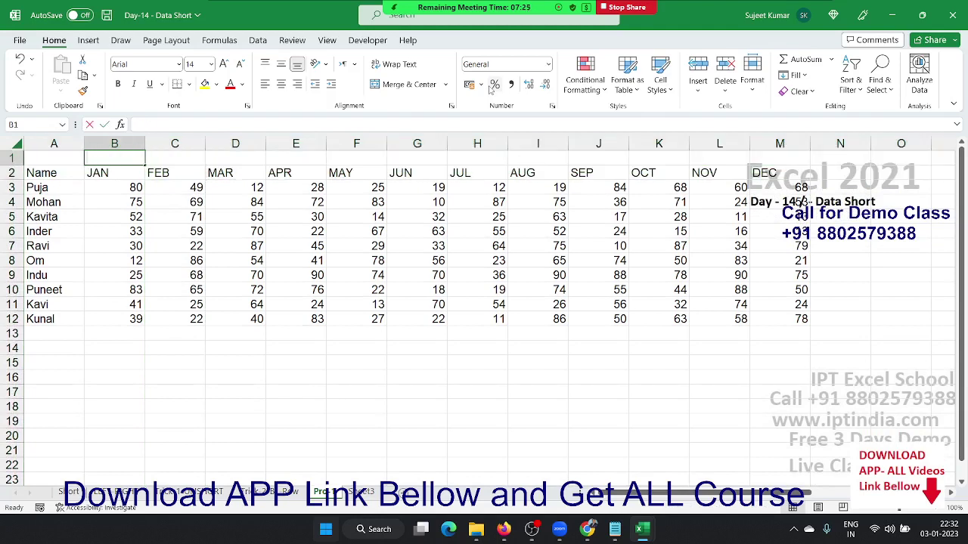
pyautogui.write('1')
pyautogui.press('Right')
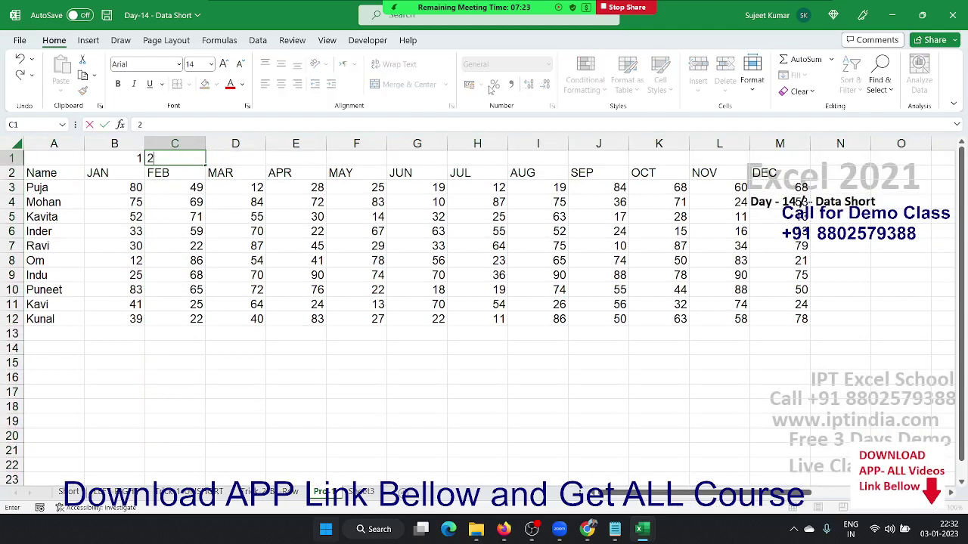
pyautogui.write('2')
pyautogui.press('Left')
pyautogui.hotkey('shift', 'Right')
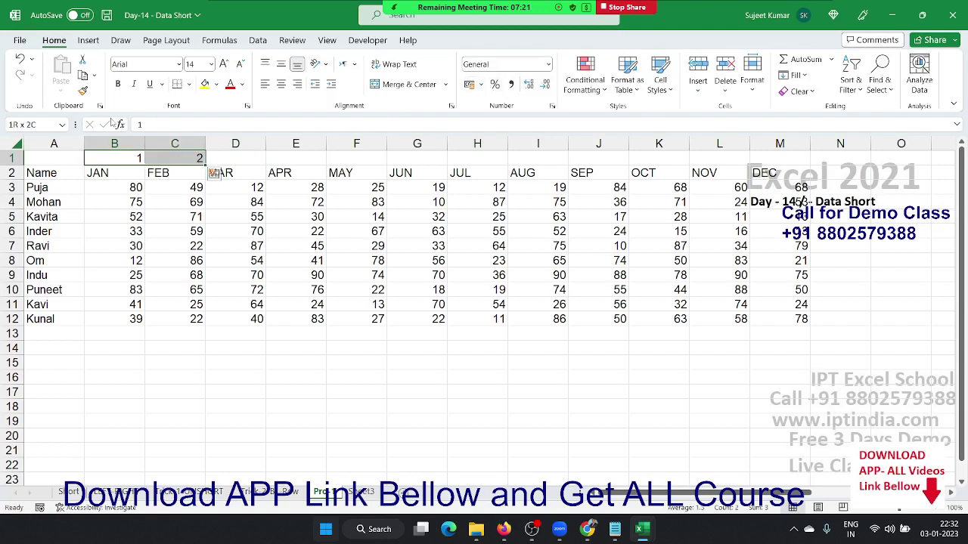
pyautogui.moveTo(205, 165); pyautogui.dragTo(806, 186)
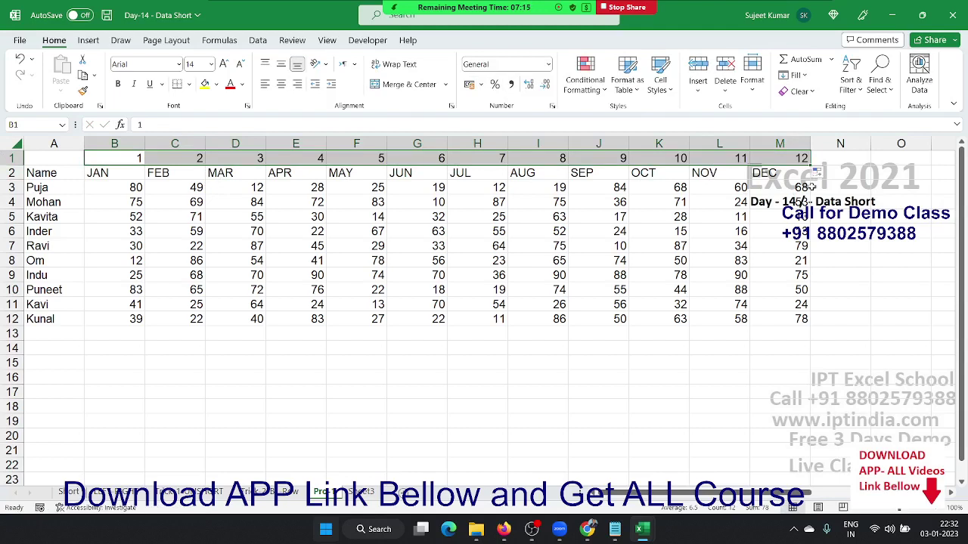
# - Copy the 1–12 numbering and paste it again starting at N1
pyautogui.hotkey('ctrl', 'c')
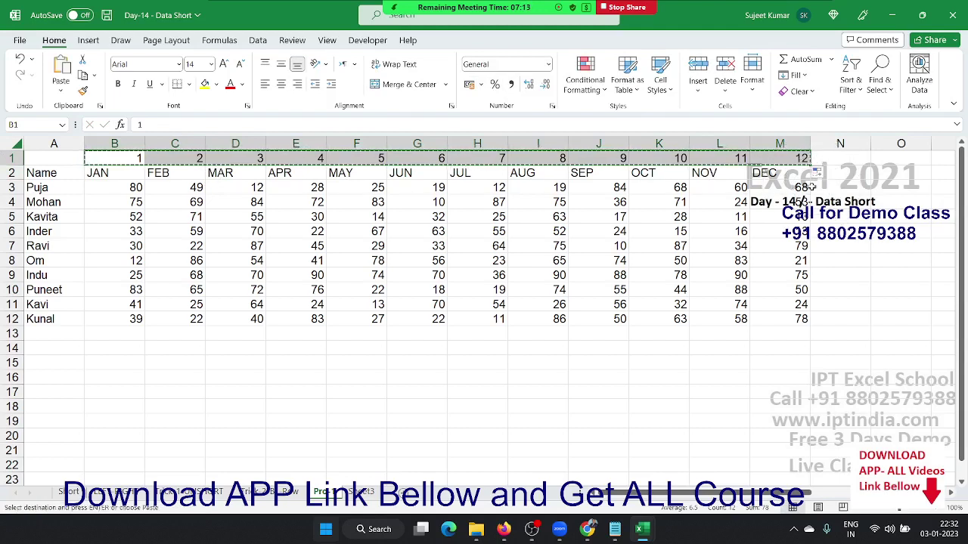
pyautogui.press('Right')
pyautogui.press('Right')
pyautogui.press('Right')
pyautogui.press('Right')
pyautogui.press('Right')
pyautogui.press('Right')
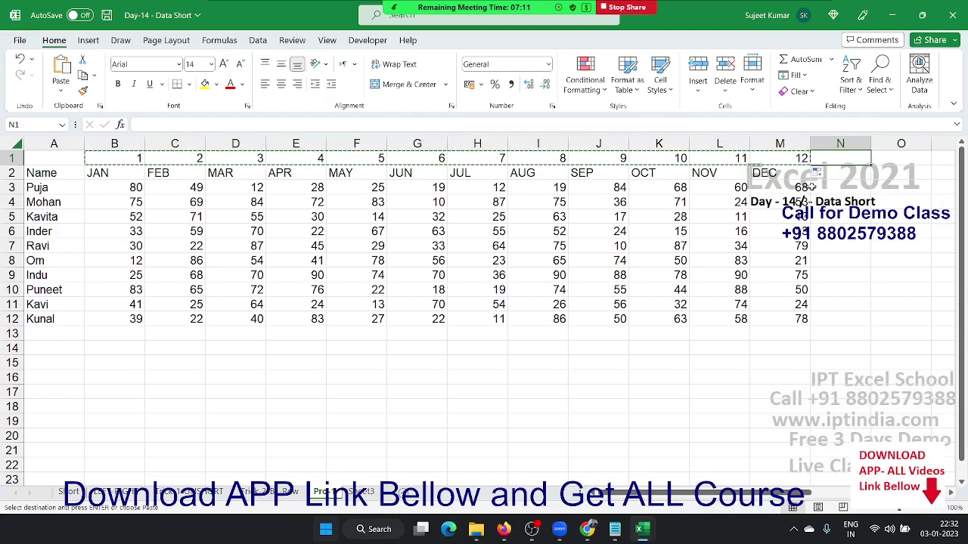
pyautogui.hotkey('ctrl', 'v')
pyautogui.press('Right')
pyautogui.press('Right')
pyautogui.press('Left')
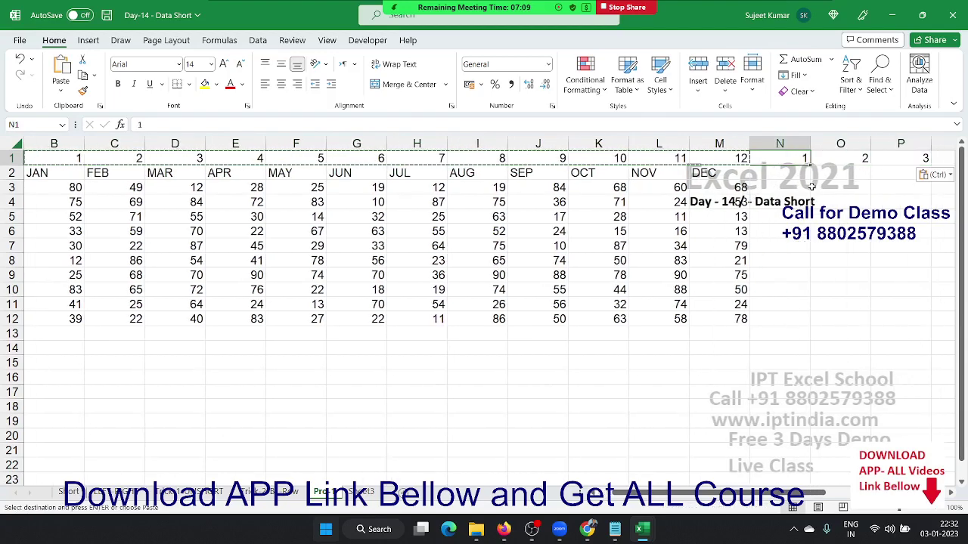
pyautogui.press('Left')
pyautogui.press('Down')
# - Enter % in N2 and fill it across to Y2
pyautogui.write('%')
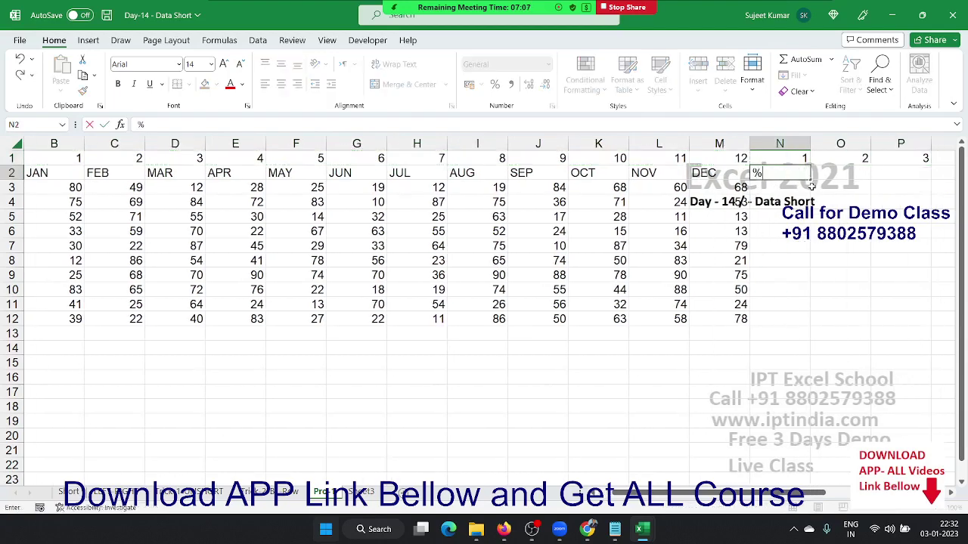
pyautogui.press('Up')
pyautogui.hotkey('ctrl', 'Right')
pyautogui.press('Down')
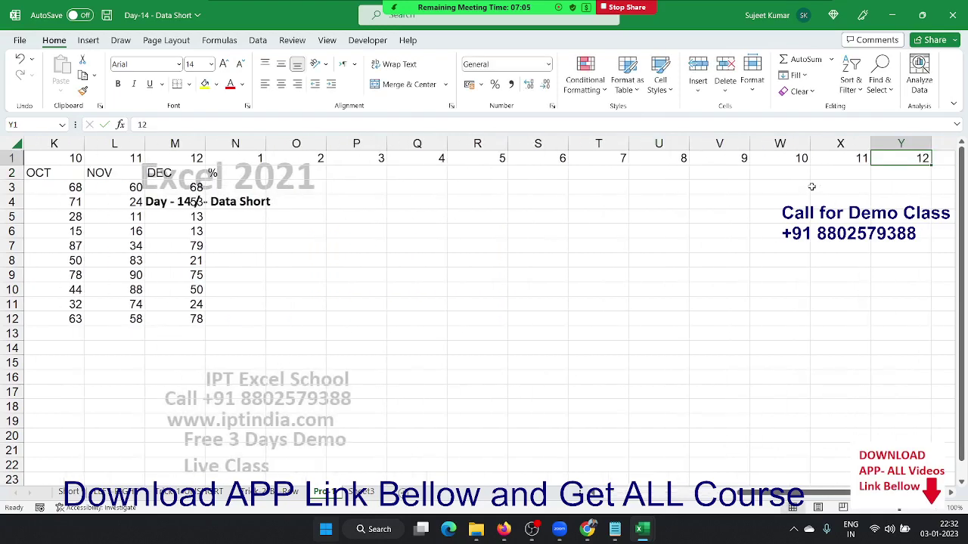
pyautogui.hotkey('ctrl', 'shift', 'Left')
pyautogui.hotkey('ctrl', 'r')
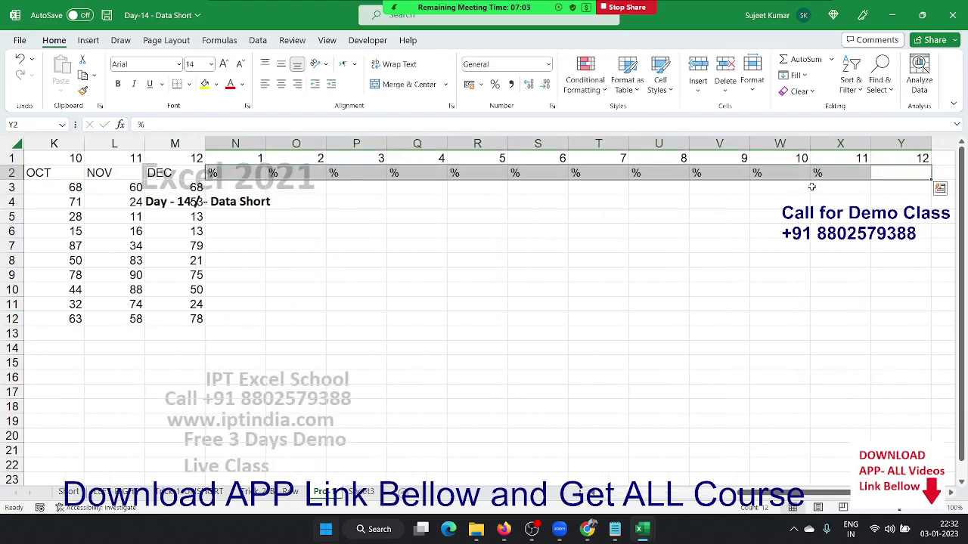
# - Select the student data rows from Puja's row down to Kunal's
pyautogui.press('Right')
pyautogui.press('Up')
pyautogui.press('Left')
pyautogui.hotkey('ctrl', 'Home')
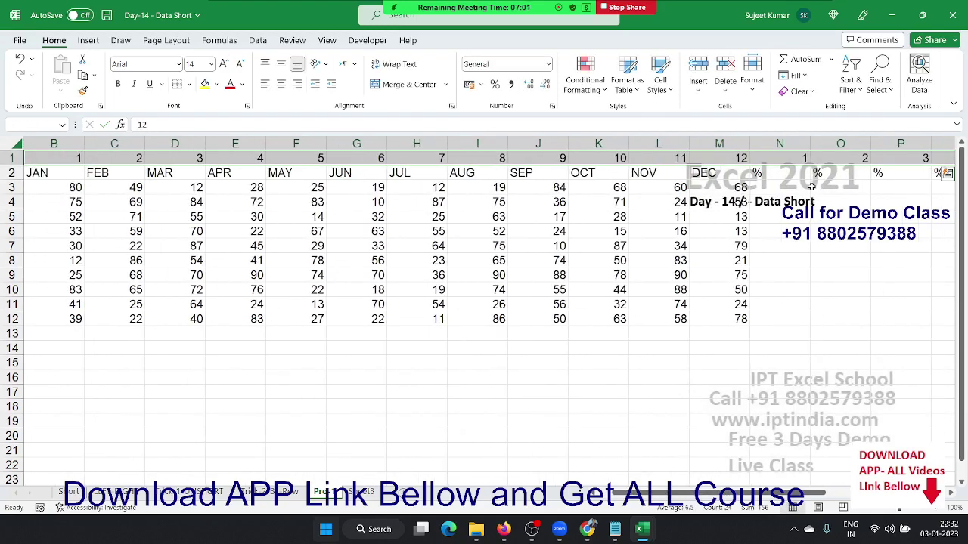
pyautogui.press('Down')
pyautogui.press('Down')
pyautogui.hotkey('shift', 'space')
pyautogui.hotkey('shift', 'Down')
pyautogui.hotkey('shift', 'Down')
pyautogui.hotkey('shift', 'Down')
pyautogui.hotkey('shift', 'Down')
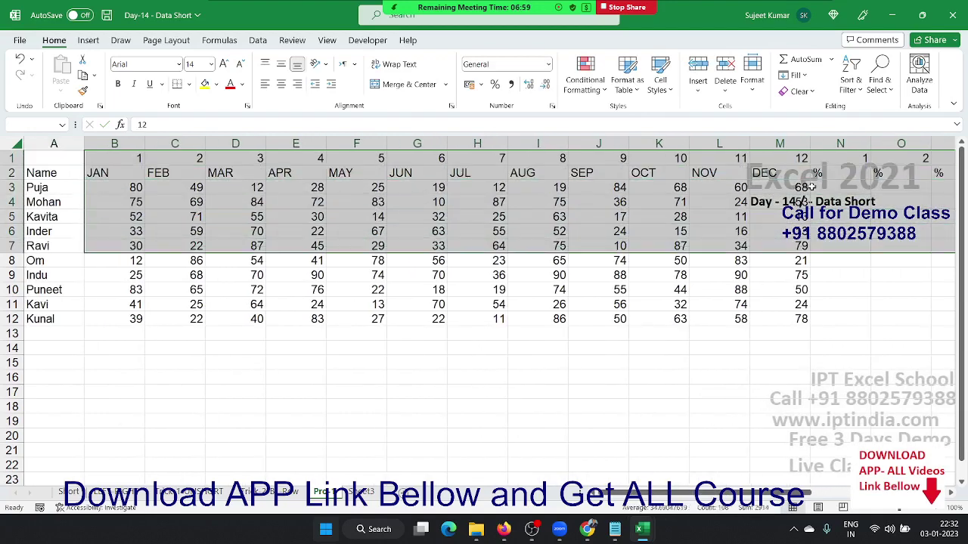
pyautogui.hotkey('shift', 'Down')
pyautogui.hotkey('shift', 'Down')
pyautogui.hotkey('shift', 'Down')
pyautogui.hotkey('shift', 'Down')
pyautogui.hotkey('shift', 'Down')
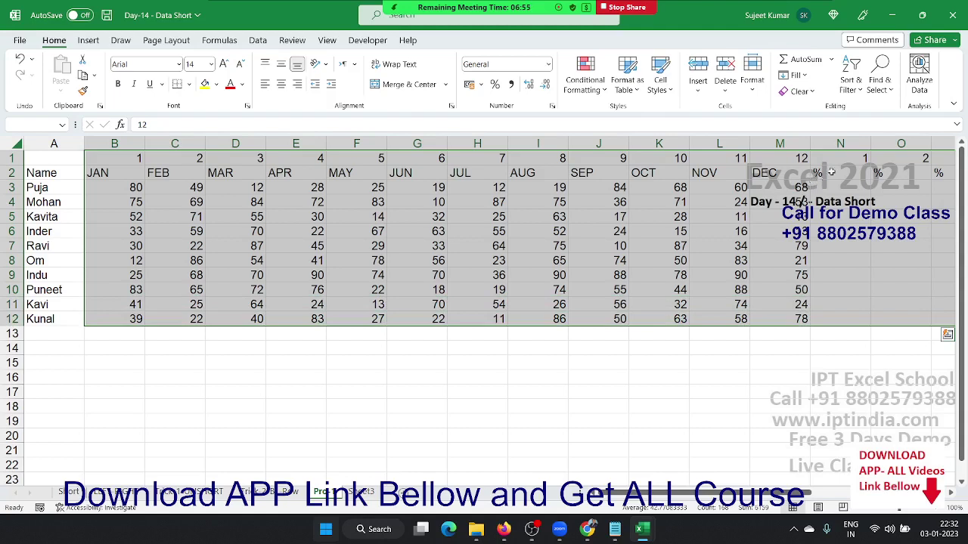
# - Custom-sort the block left to right by Row 1, smallest to largest
pyautogui.click(849, 85)
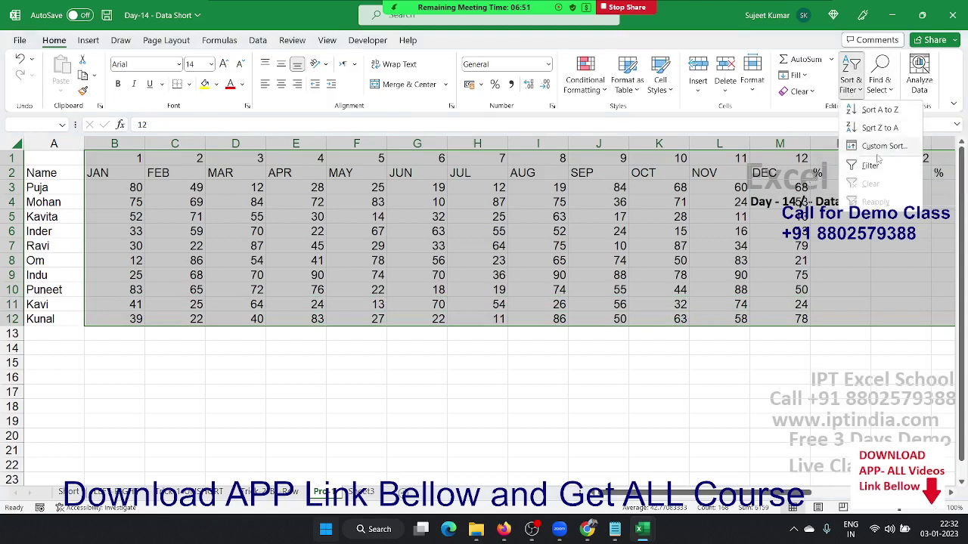
pyautogui.click(879, 148)
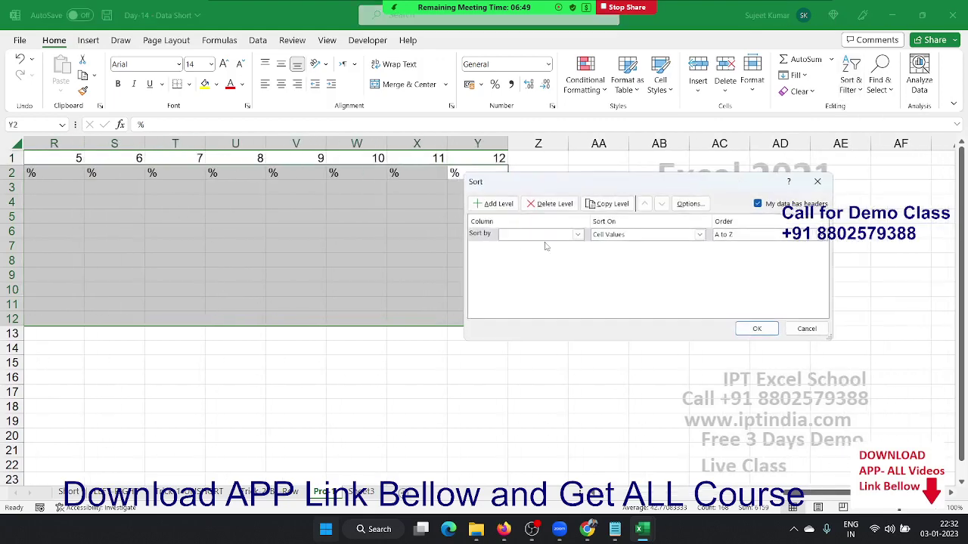
pyautogui.click(681, 205)
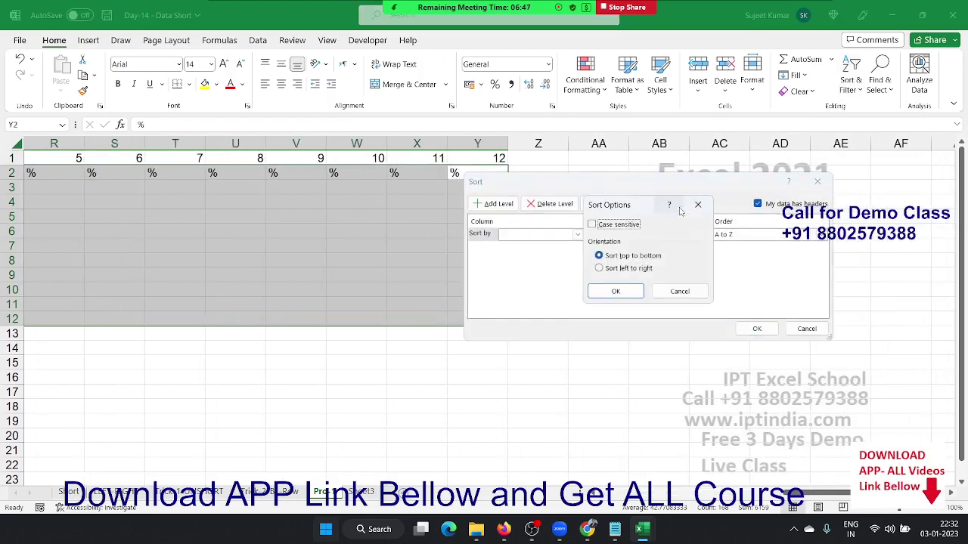
pyautogui.click(619, 269)
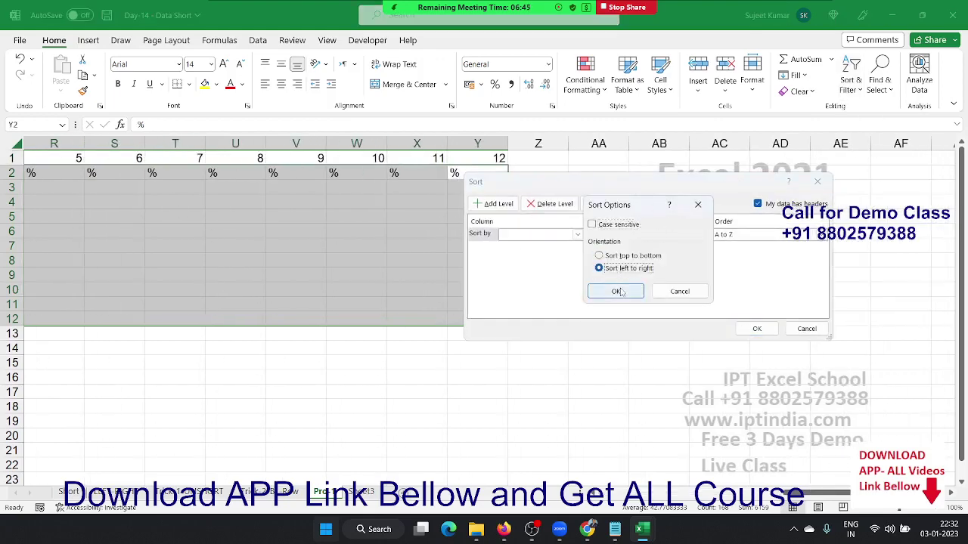
pyautogui.click(617, 292)
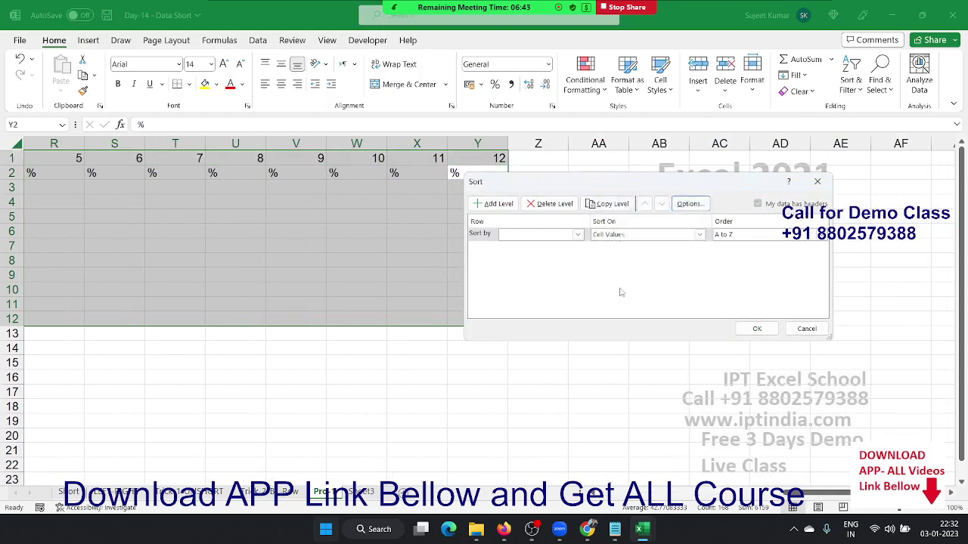
pyautogui.click(530, 235)
pyautogui.click(531, 245)
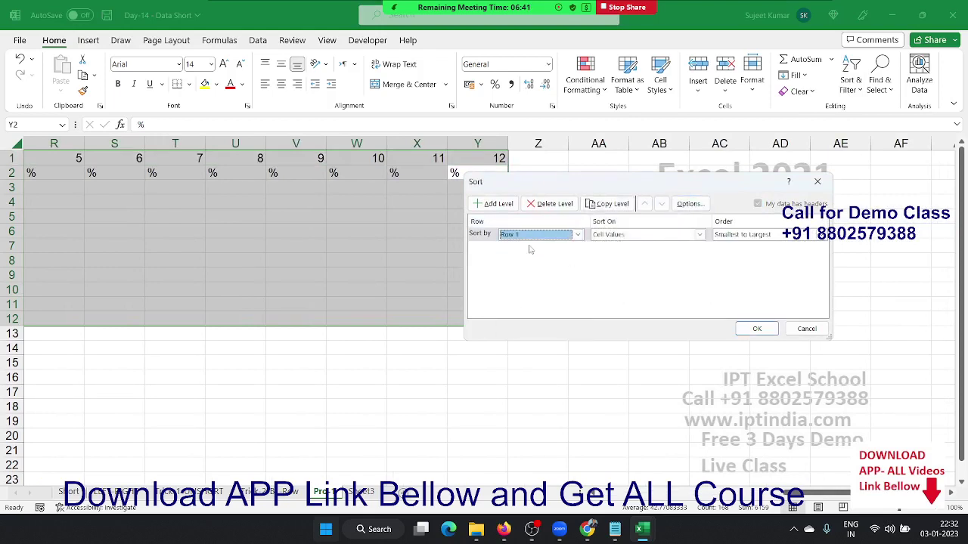
pyautogui.click(756, 328)
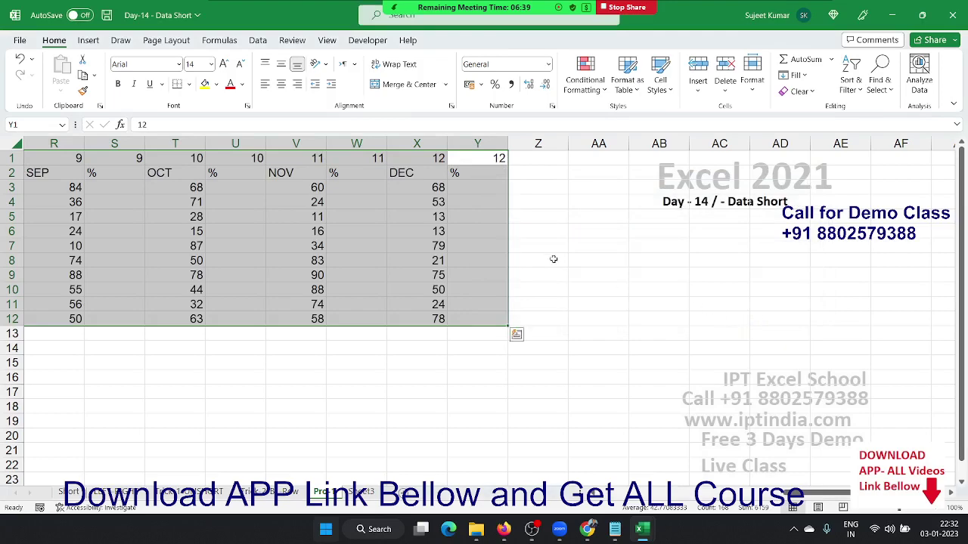
pyautogui.click(322, 172)
# - Delete the helper row of sort numbers above the headers
pyautogui.hotkey('ctrl', 'Left')
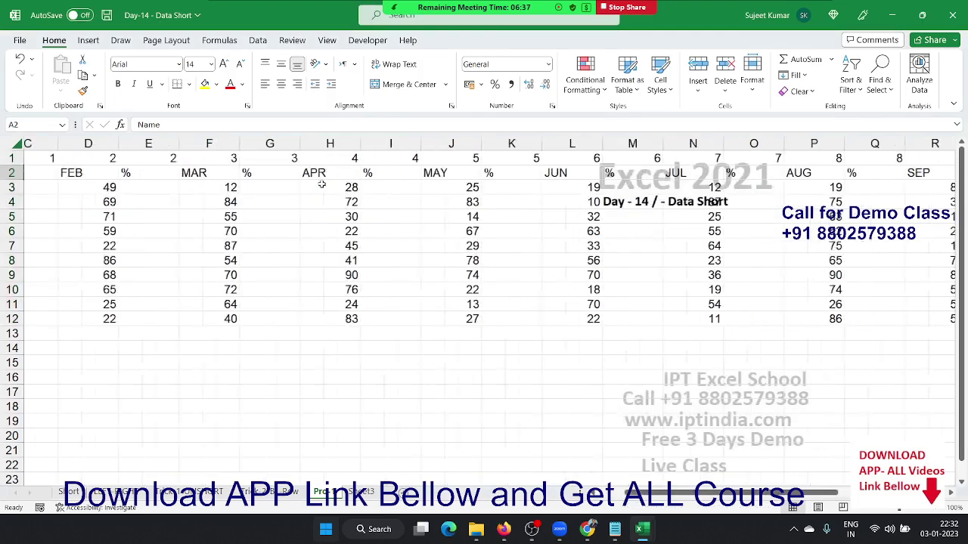
pyautogui.press('Right')
pyautogui.press('Right')
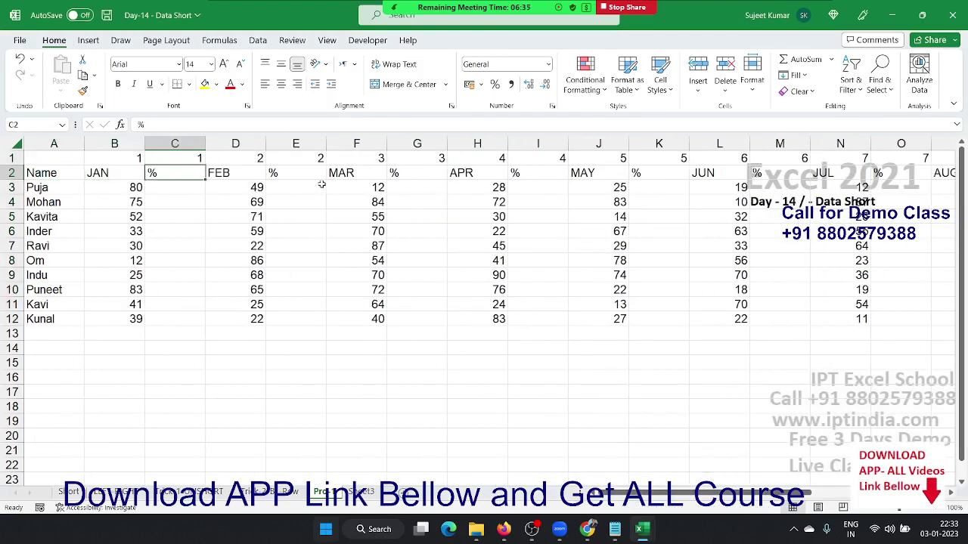
pyautogui.press('Right')
pyautogui.press('Right')
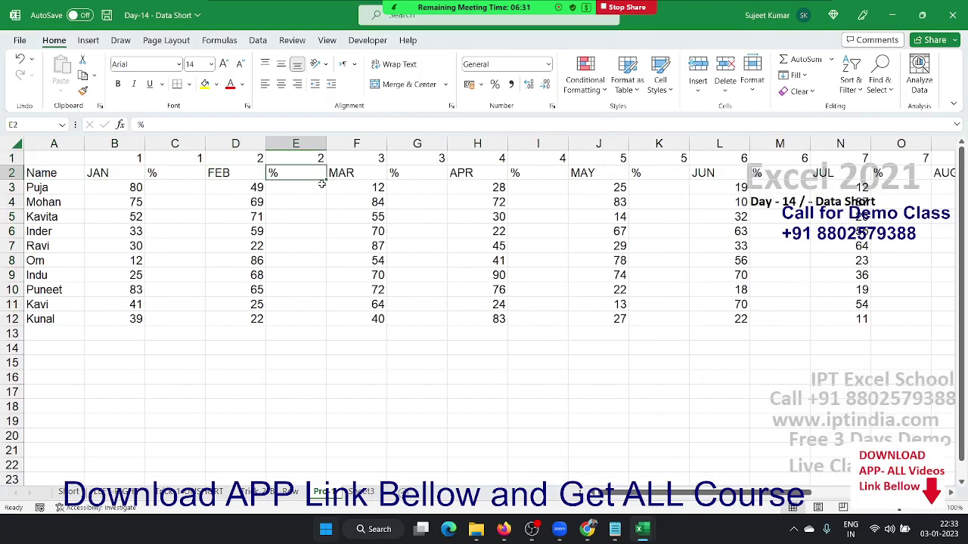
pyautogui.press('Up')
pyautogui.hotkey('shift', 'space')
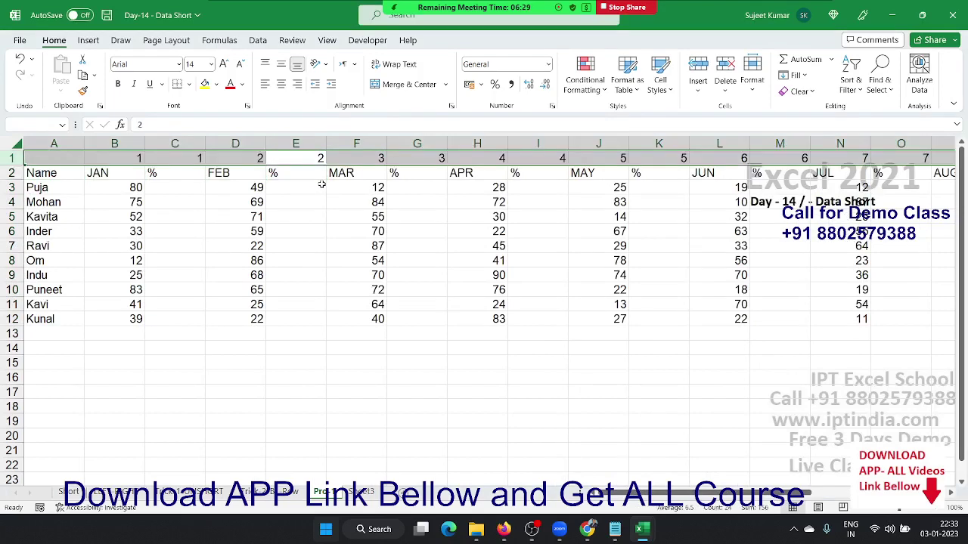
pyautogui.hotkey('ctrl', '-')
# - Select the table from the JAN header across to Y and down to the last student row
pyautogui.press('Left')
pyautogui.press('Left')
pyautogui.press('Left')
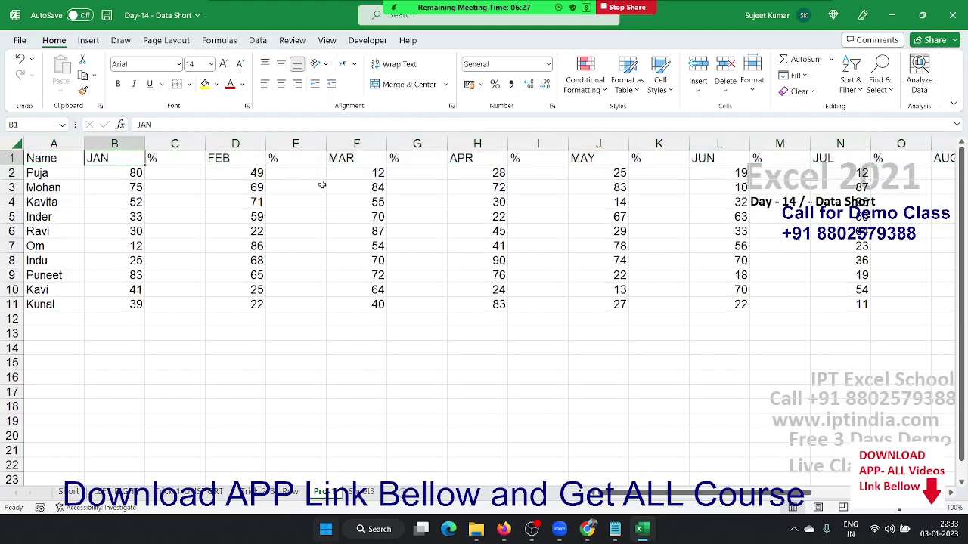
pyautogui.hotkey('shift', 'Right')
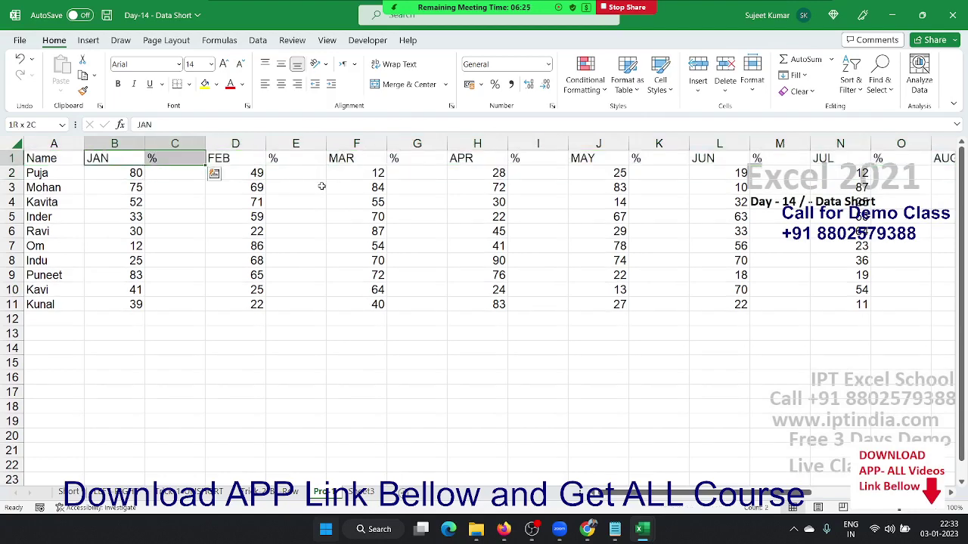
pyautogui.hotkey('ctrl', 'shift', 'Right')
pyautogui.hotkey('shift', 'Down')
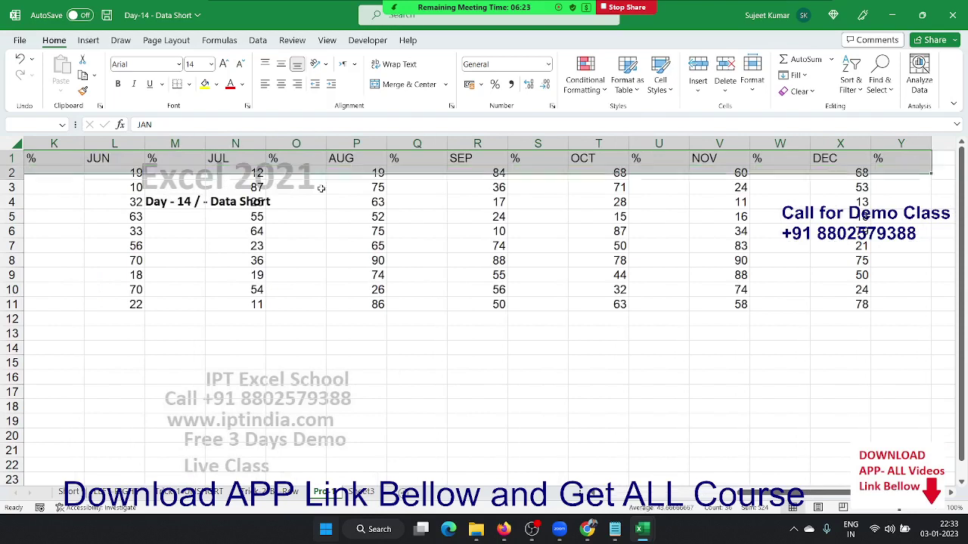
pyautogui.hotkey('shift', 'Down')
pyautogui.hotkey('shift', 'Down')
pyautogui.hotkey('shift', 'Down')
pyautogui.hotkey('shift', 'Down')
pyautogui.hotkey('shift', 'Down')
pyautogui.hotkey('shift', 'Down')
pyautogui.hotkey('shift', 'Down')
pyautogui.hotkey('shift', 'Down')
pyautogui.hotkey('shift', 'Down')
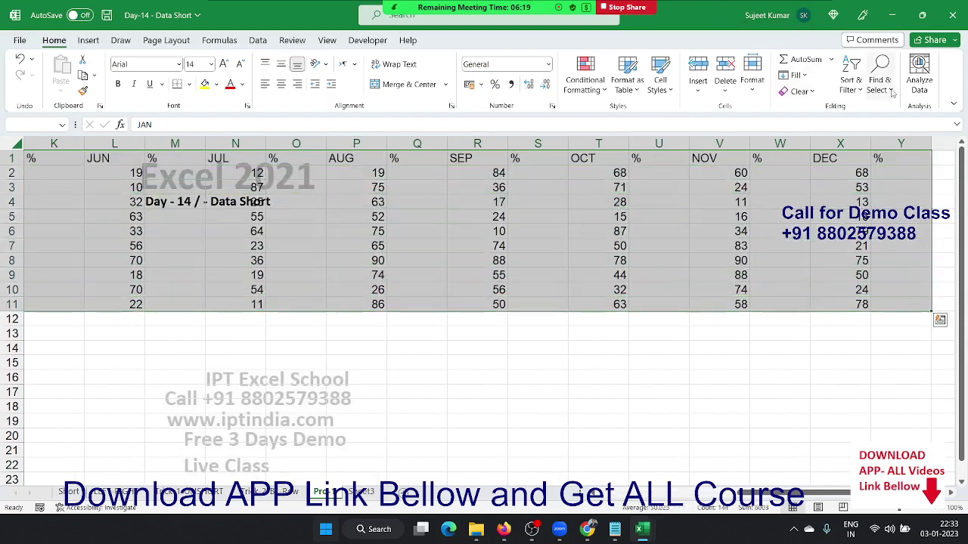
# - Select only the blank % cells using Go To Special > Blanks
pyautogui.click(889, 87)
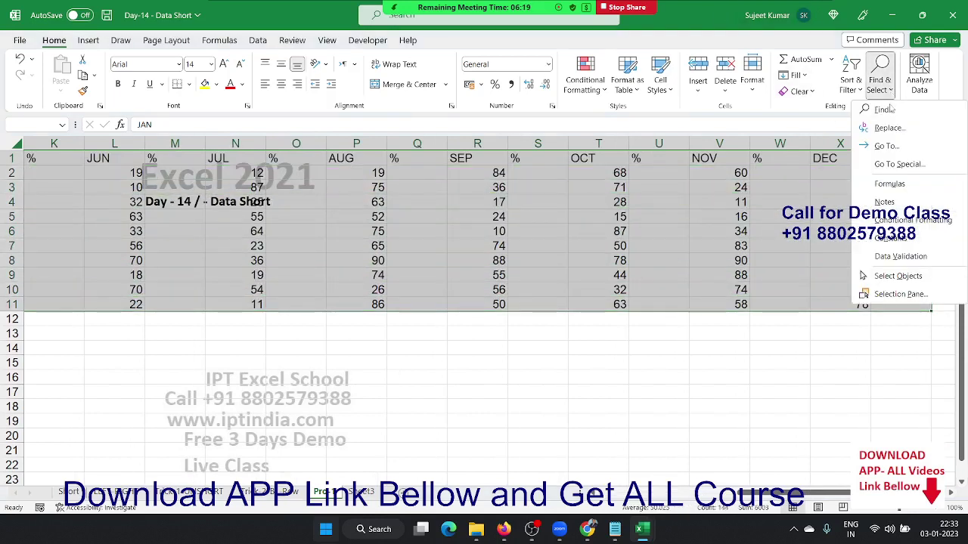
pyautogui.click(897, 164)
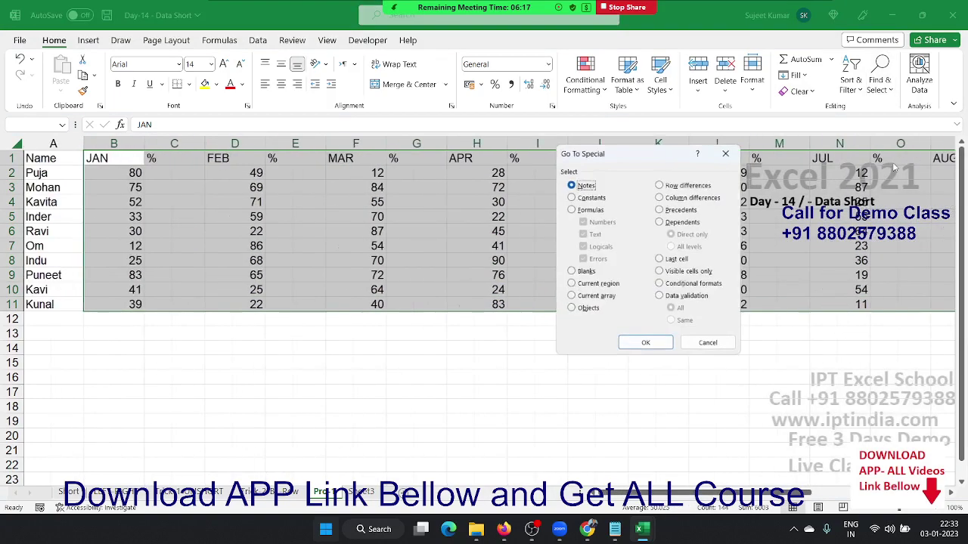
pyautogui.click(586, 273)
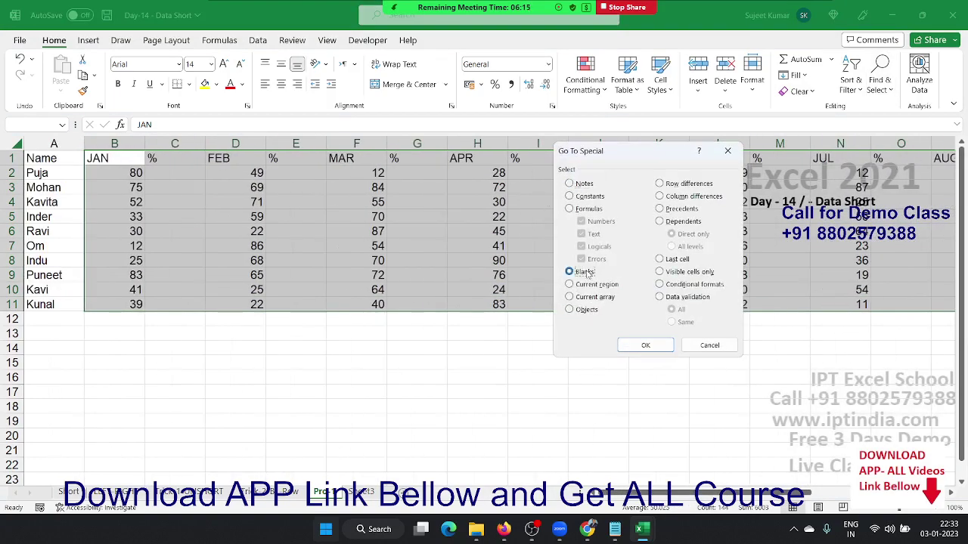
pyautogui.click(645, 345)
# - Fill all selected blank cells at once with the formula =B2/70
pyautogui.write('=')
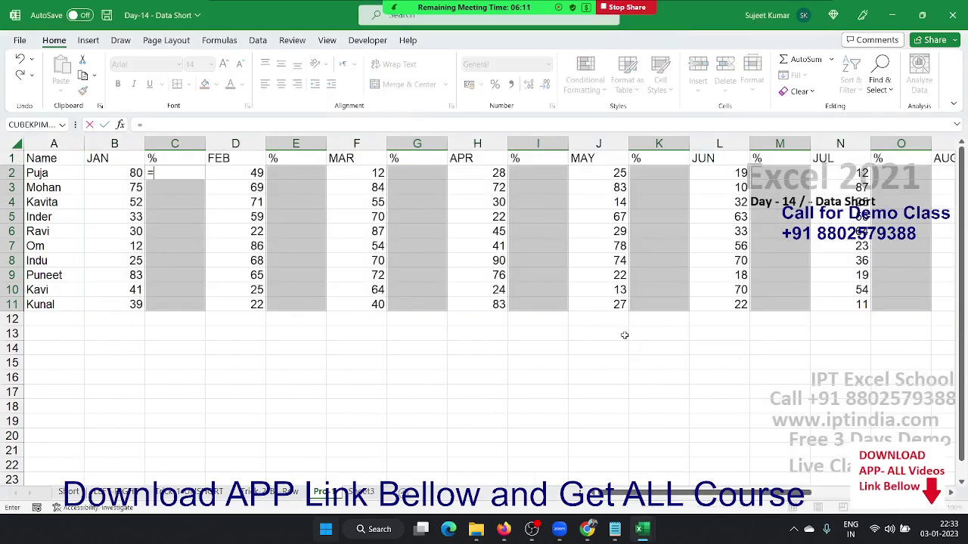
pyautogui.click(128, 180)
pyautogui.write('/70')
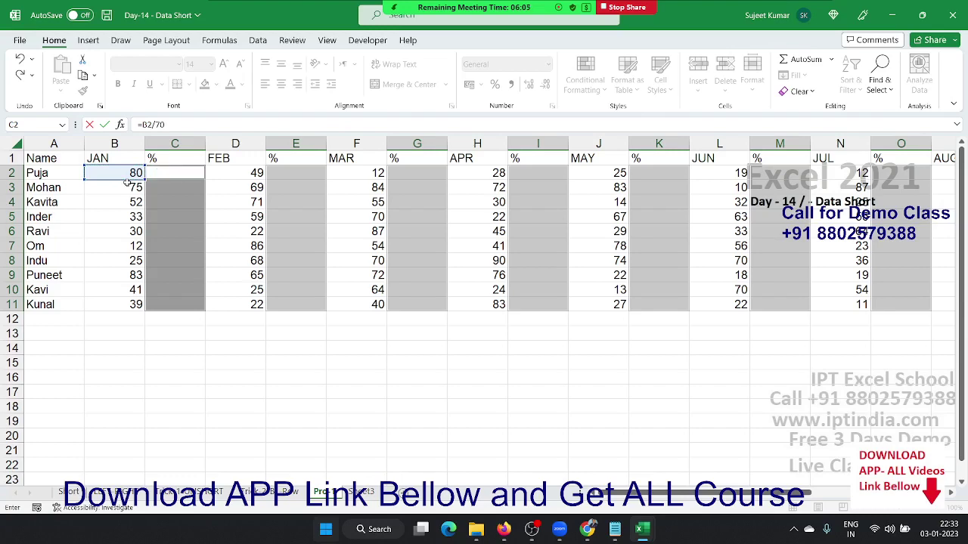
pyautogui.hotkey('ctrl', 'Return')
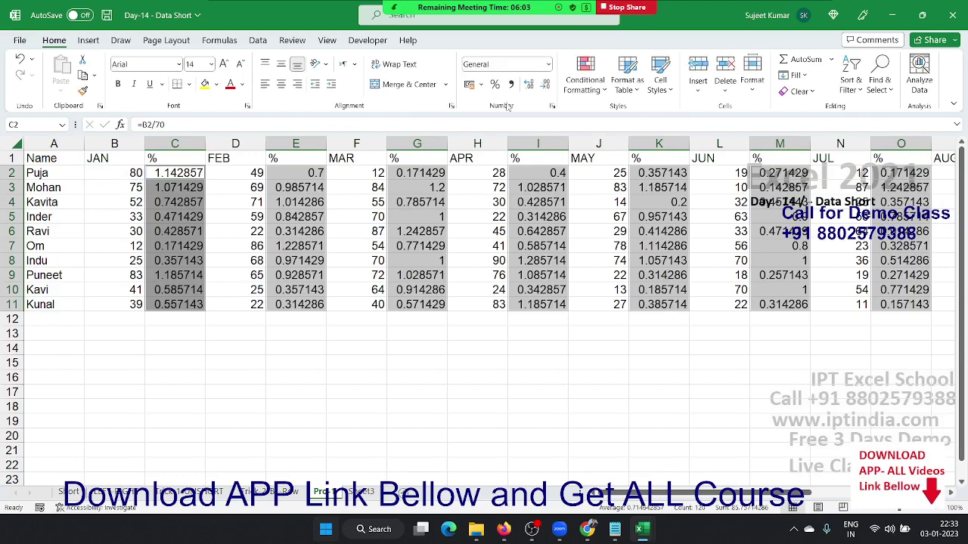
# - Format the % cells as percentages (e.g. 114%) and close the Day-14 - Data Short workbook
pyautogui.click(495, 84)
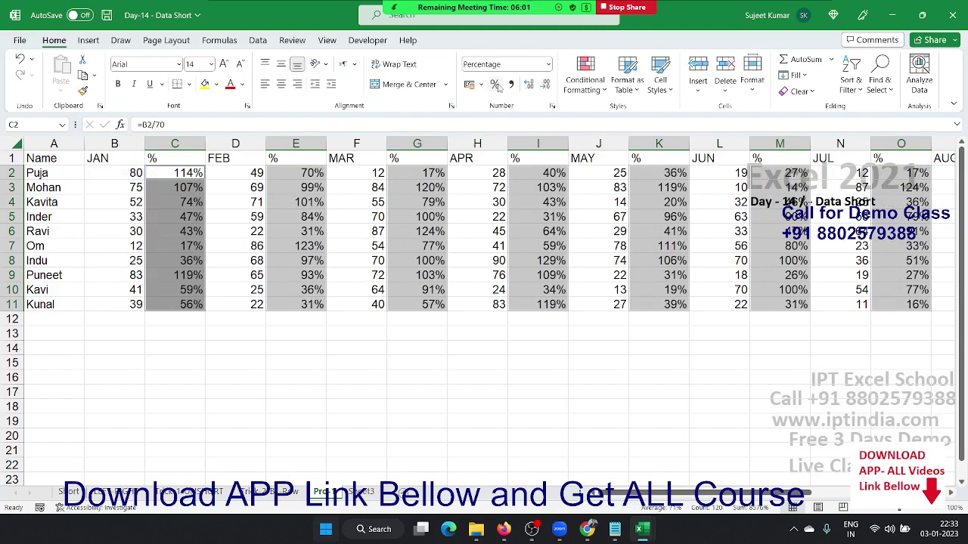
pyautogui.click(474, 246)
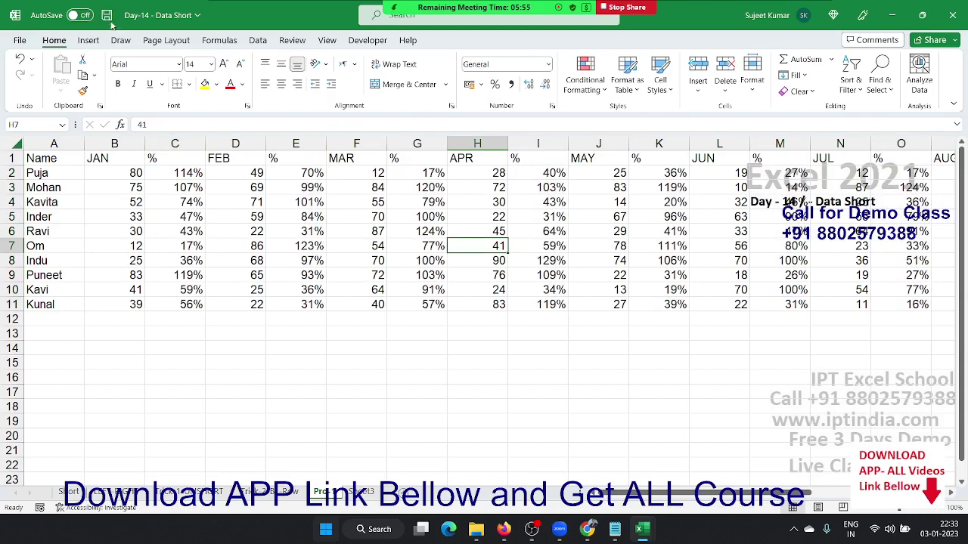
pyautogui.moveTo(759, 5)
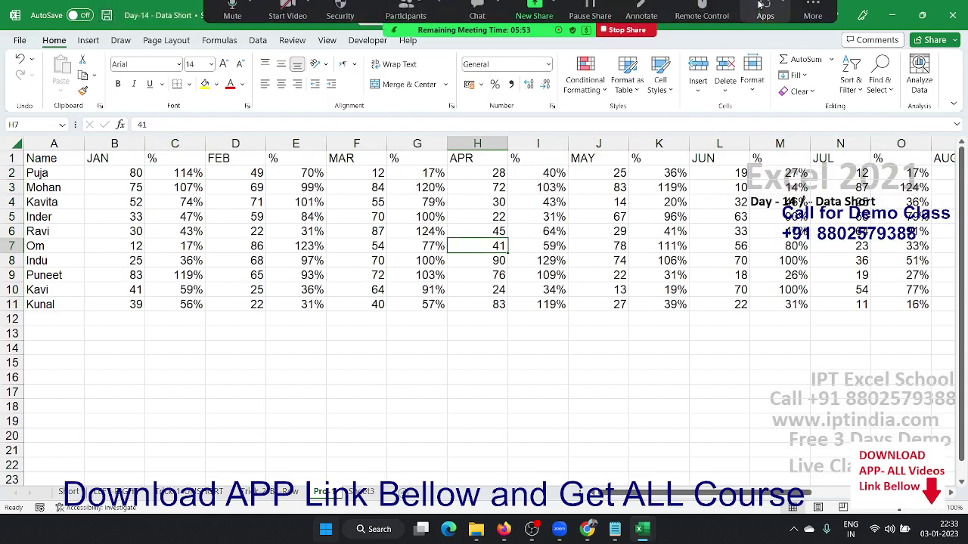
pyautogui.click(945, 27)
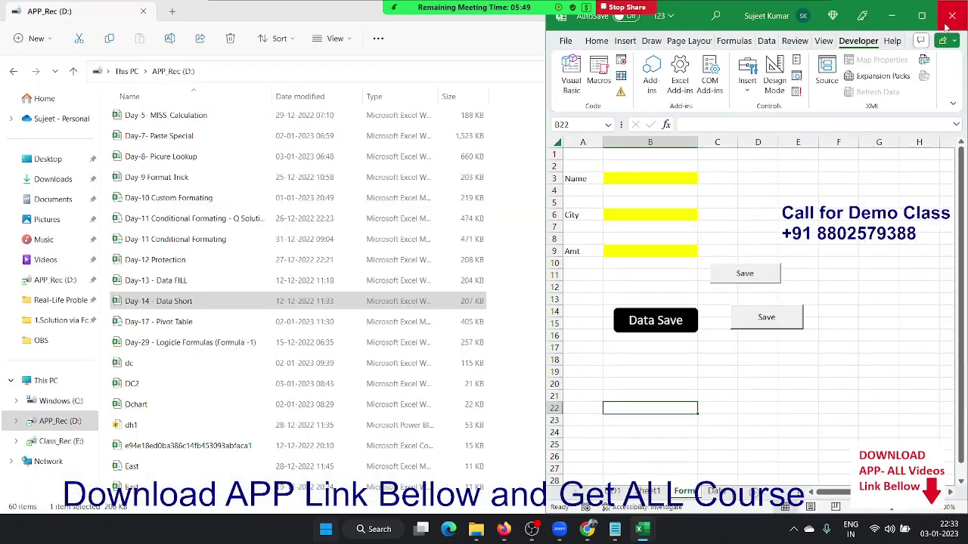